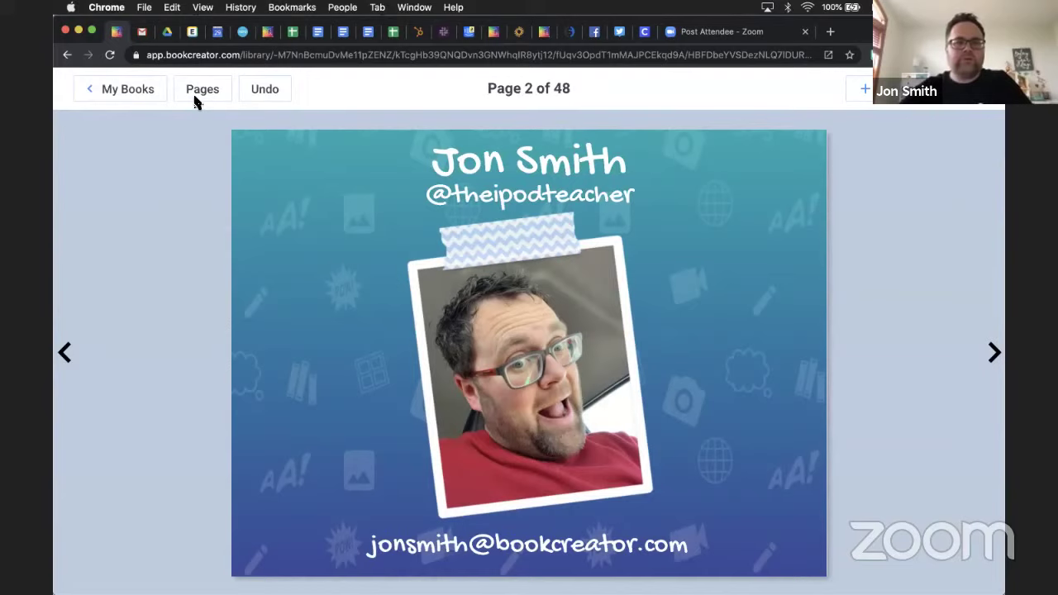
Step: Leave the open book and switch from the BOLD Conference library to the May Webinars library
left_click(139, 92)
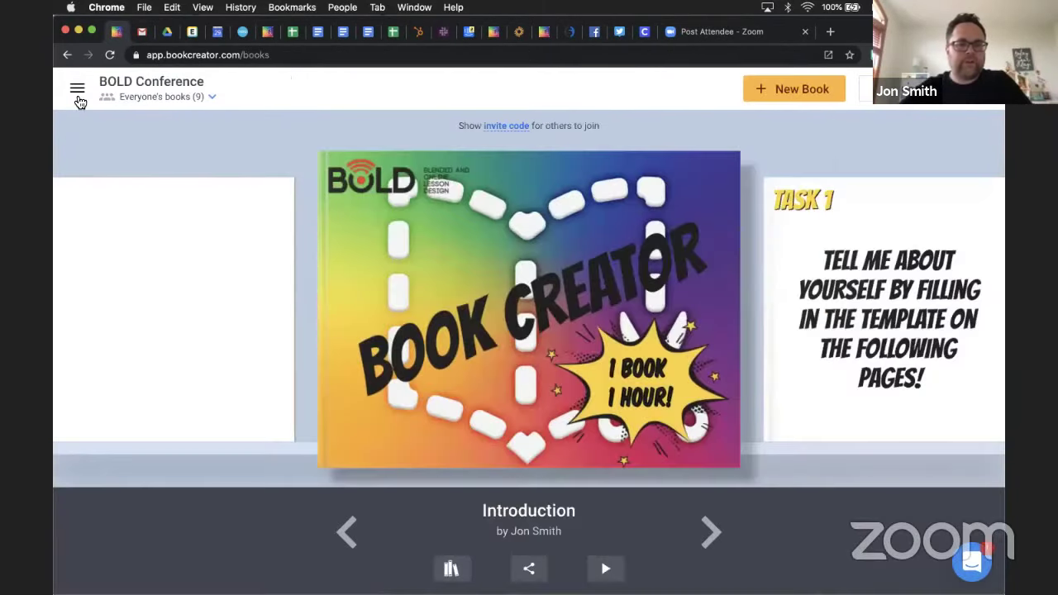
left_click(76, 88)
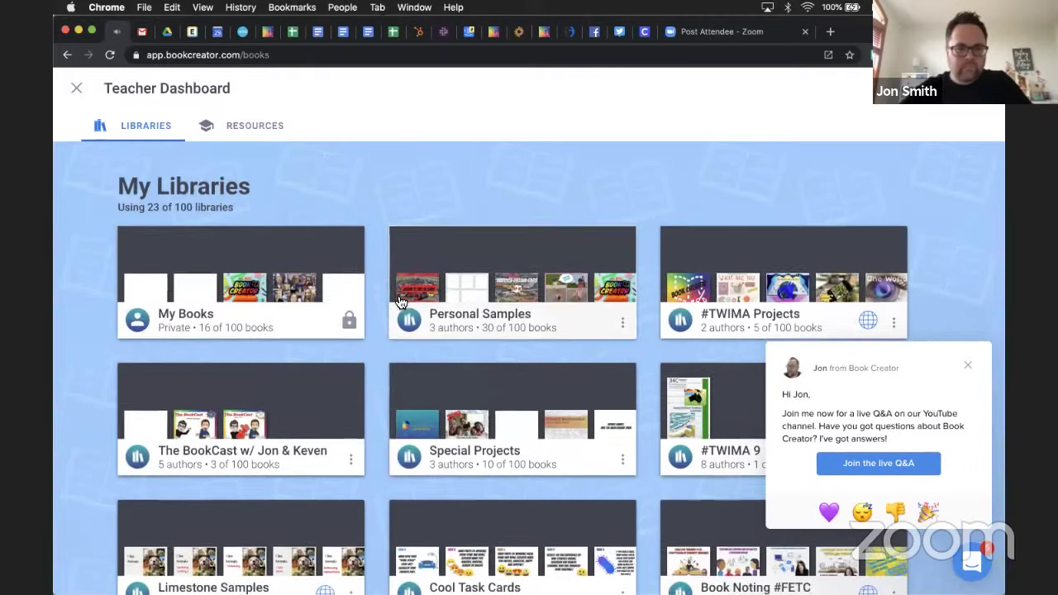
scroll(400, 302, "down", 5)
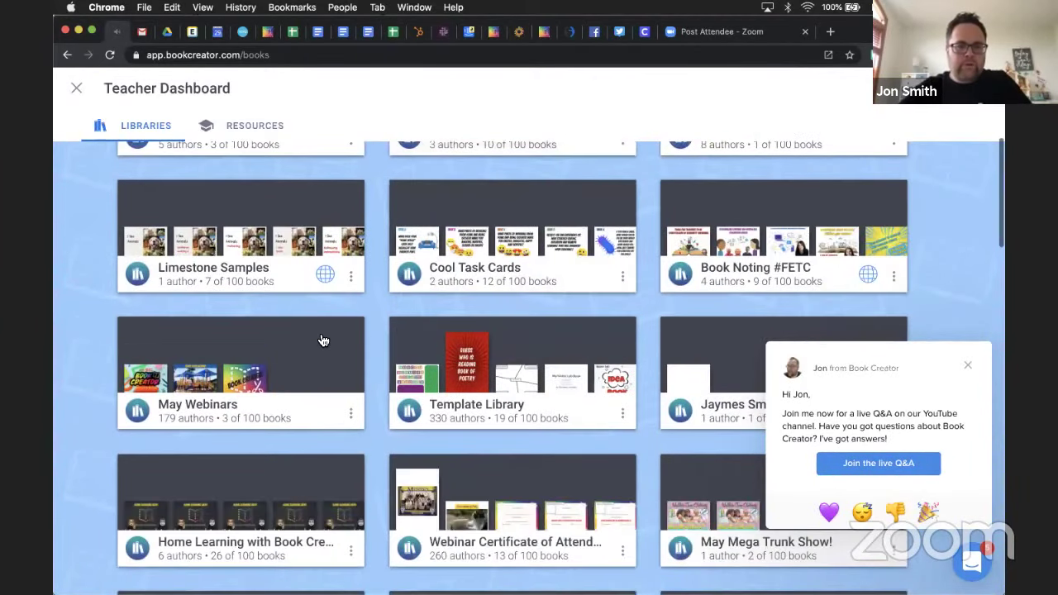
left_click(322, 340)
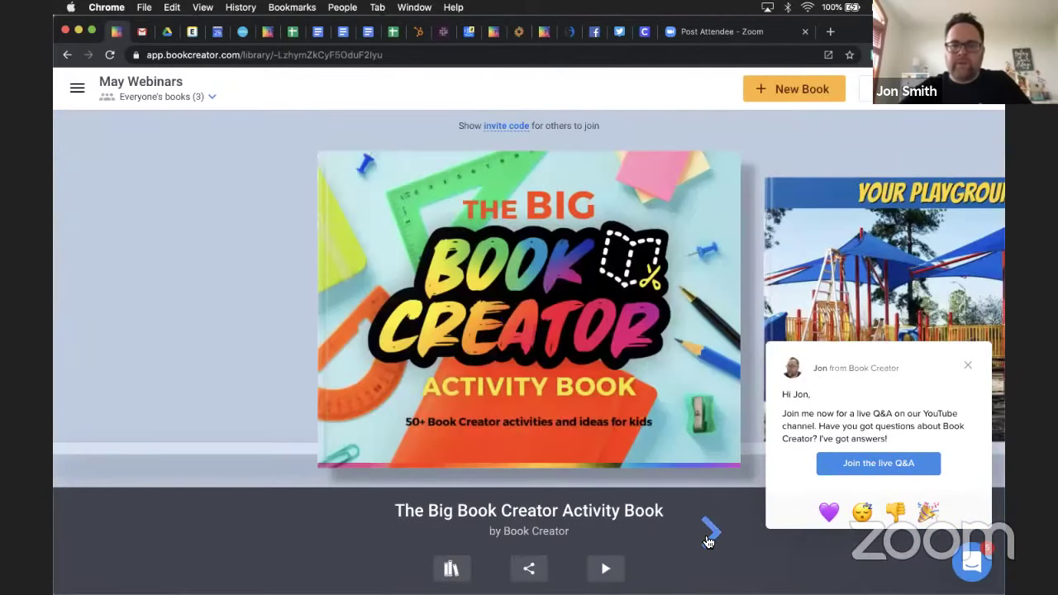
Step: Open Playground Book for editing and dismiss the live Q&A chat message
left_click(708, 535)
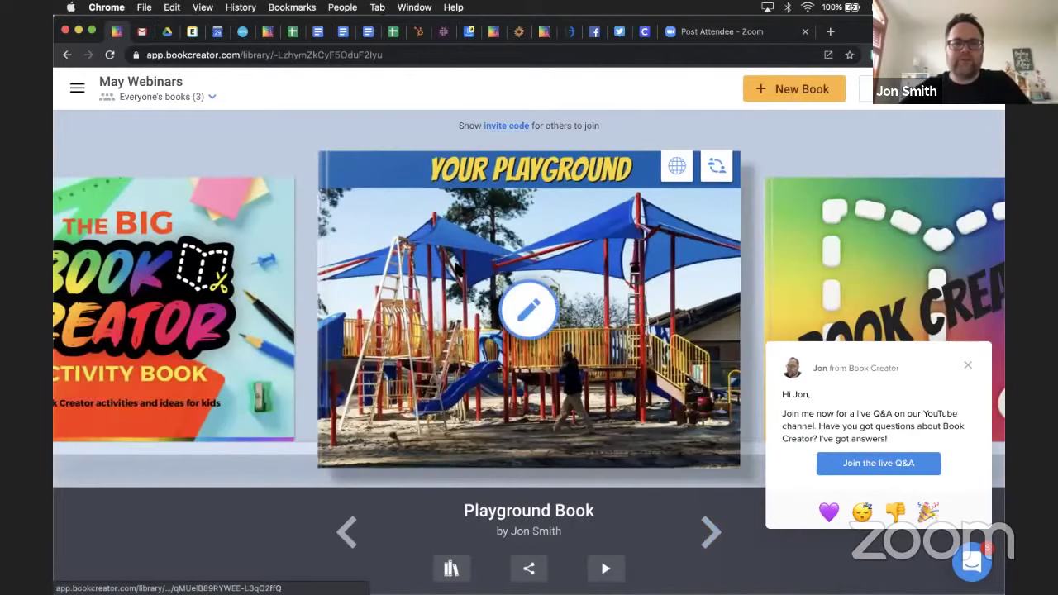
left_click(455, 263)
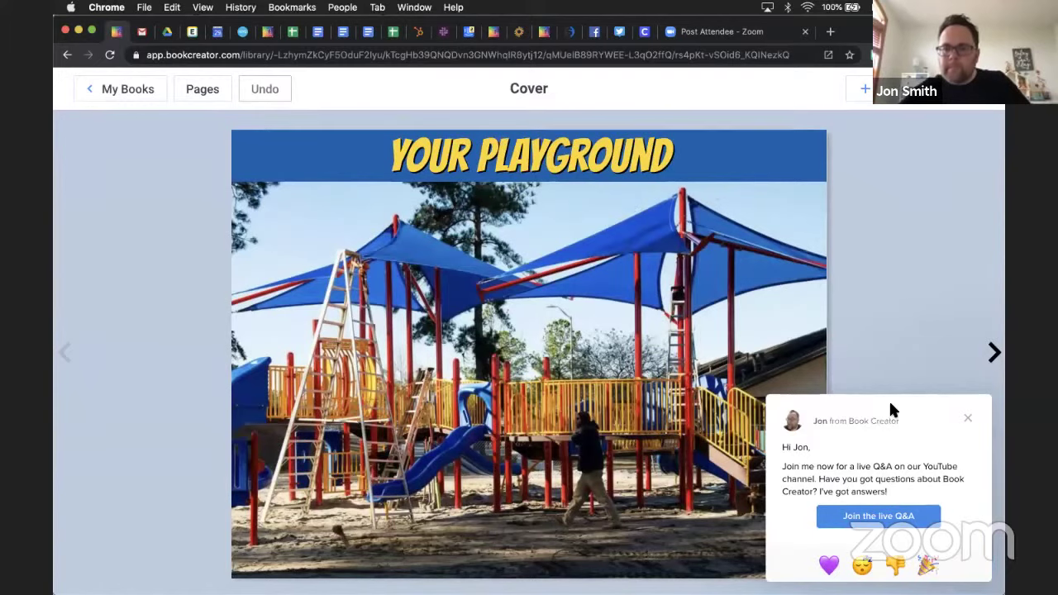
left_click(968, 418)
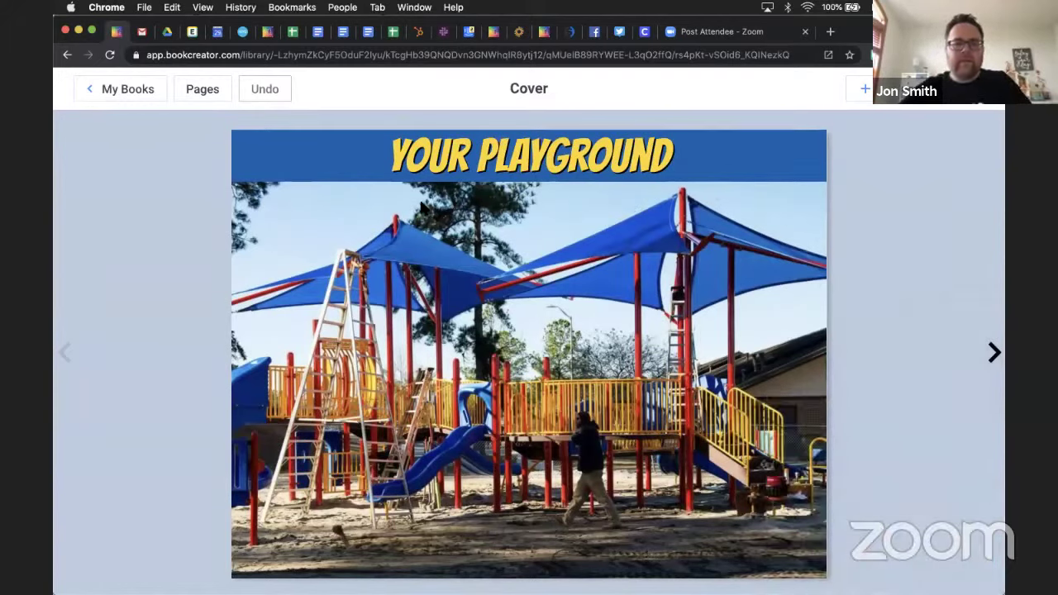
Step: Permanently delete page 3, the green star page, from the book's page overview
left_click(201, 90)
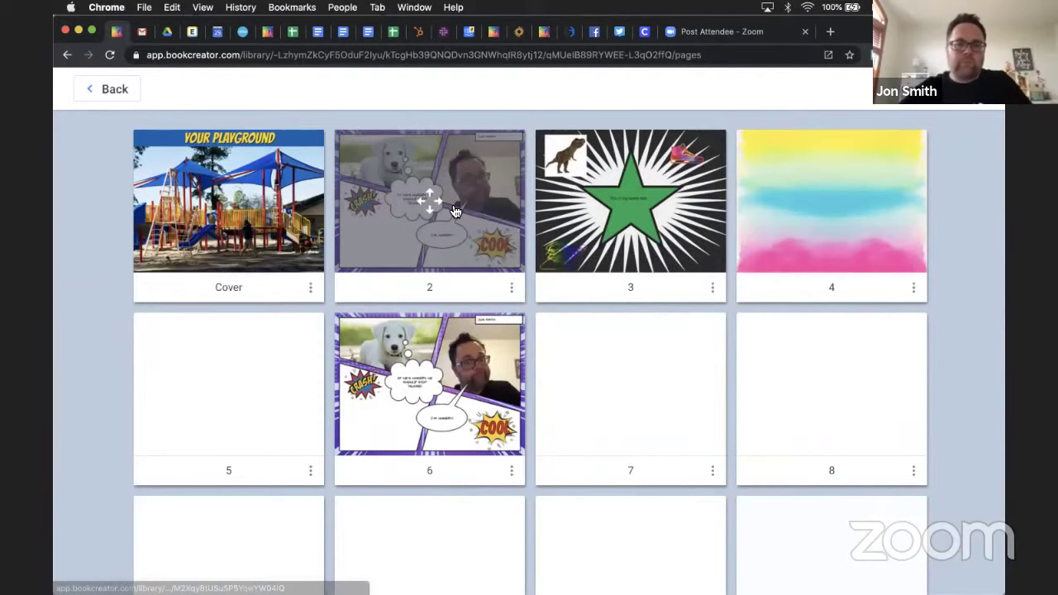
left_click_drag(453, 212, 475, 192)
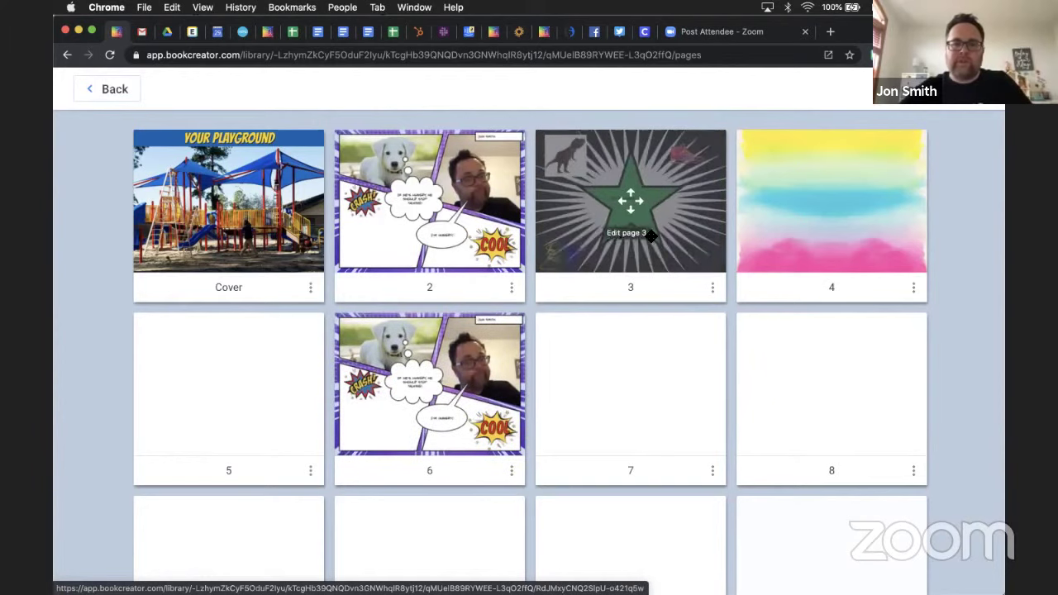
left_click(712, 289)
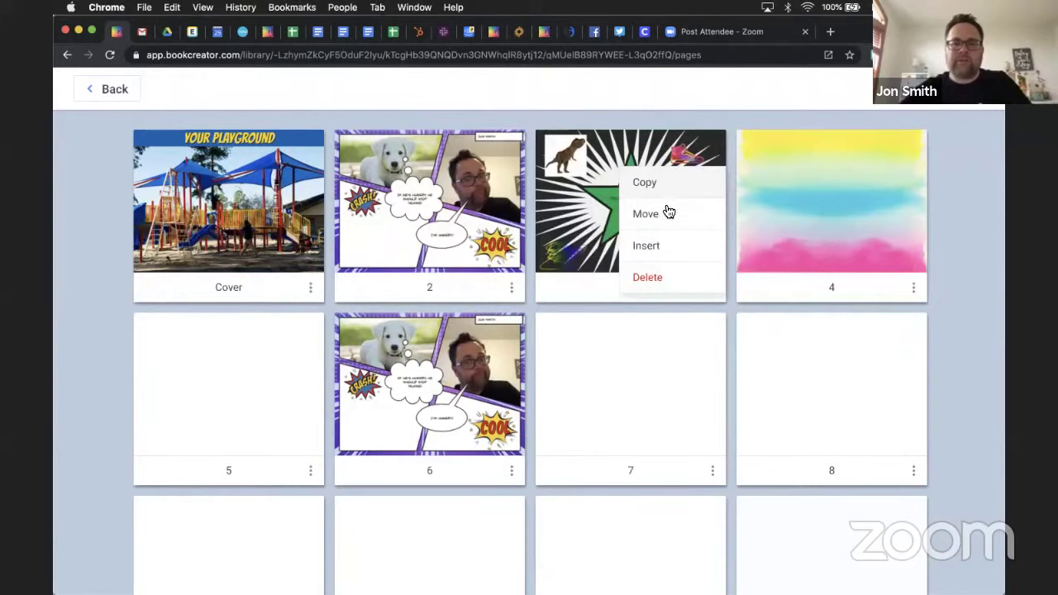
left_click(652, 278)
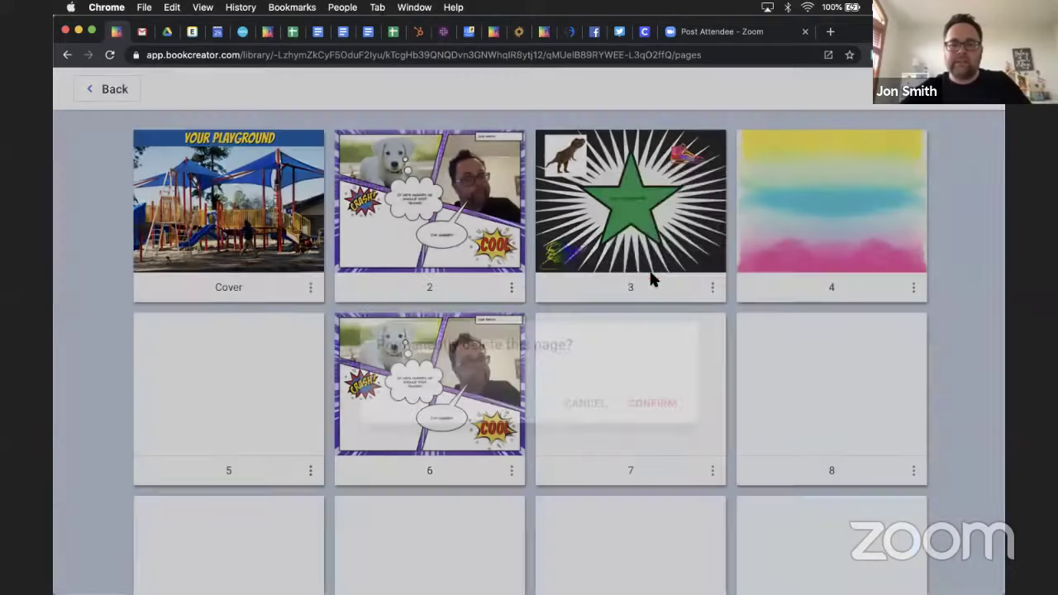
left_click(651, 363)
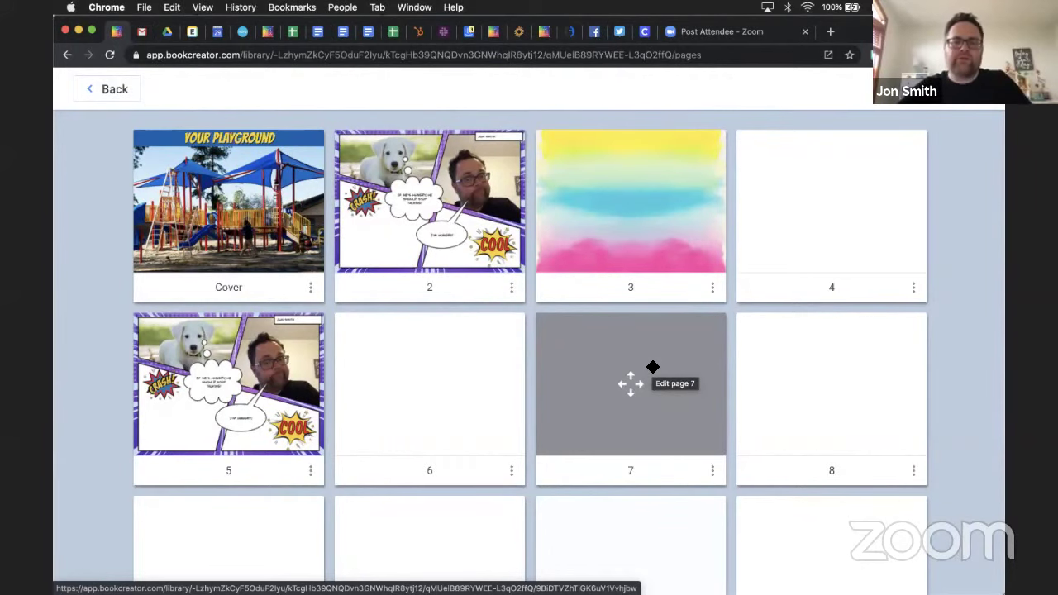
Step: Go back through the cover to the May Webinars library and bring up The Big Book Creator Activity Book
left_click(224, 200)
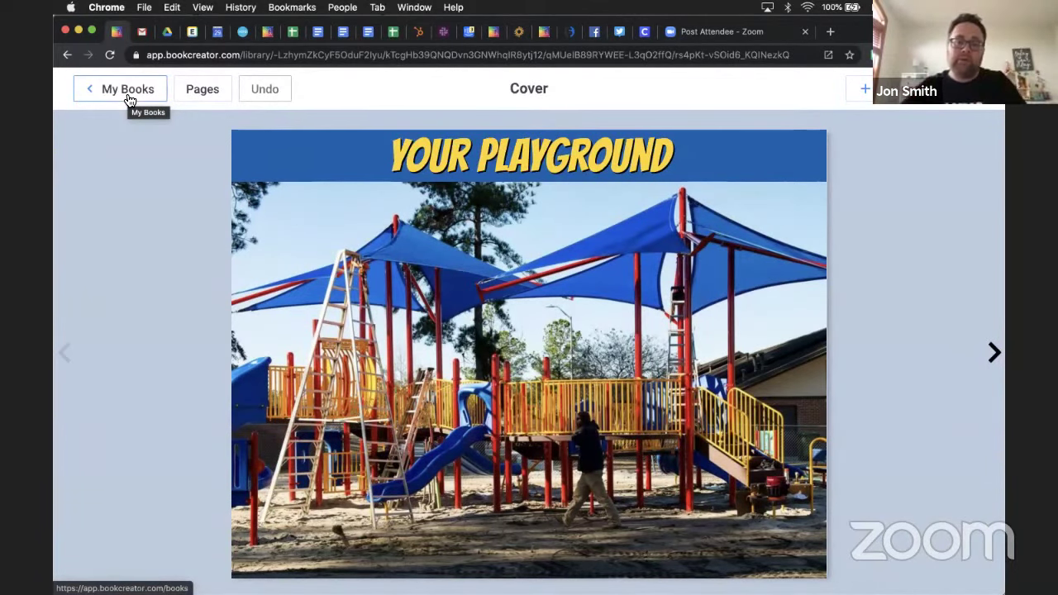
left_click(129, 99)
mouse_move(570, 429)
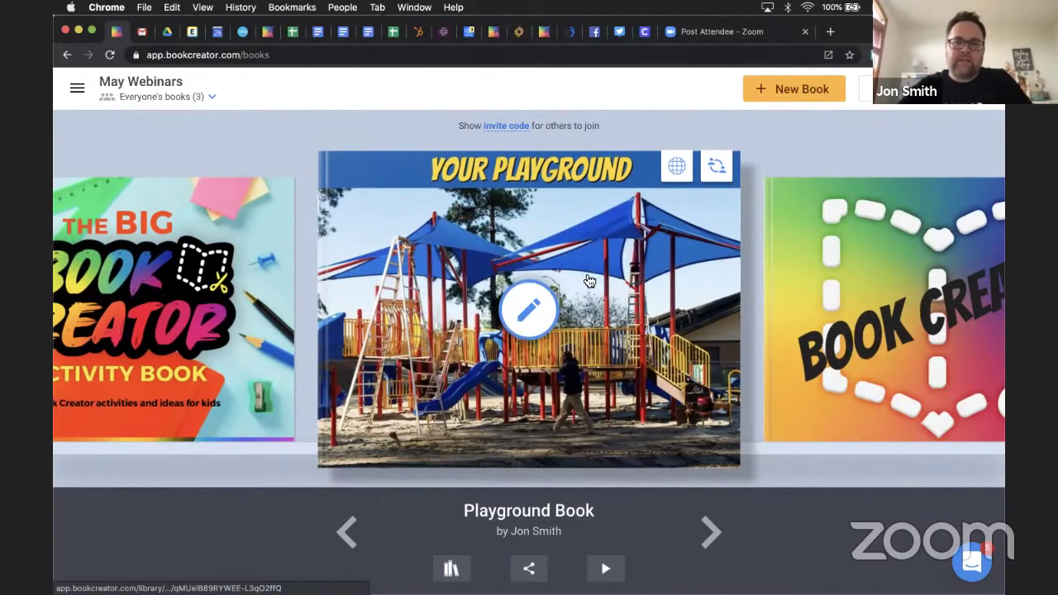
left_click(345, 536)
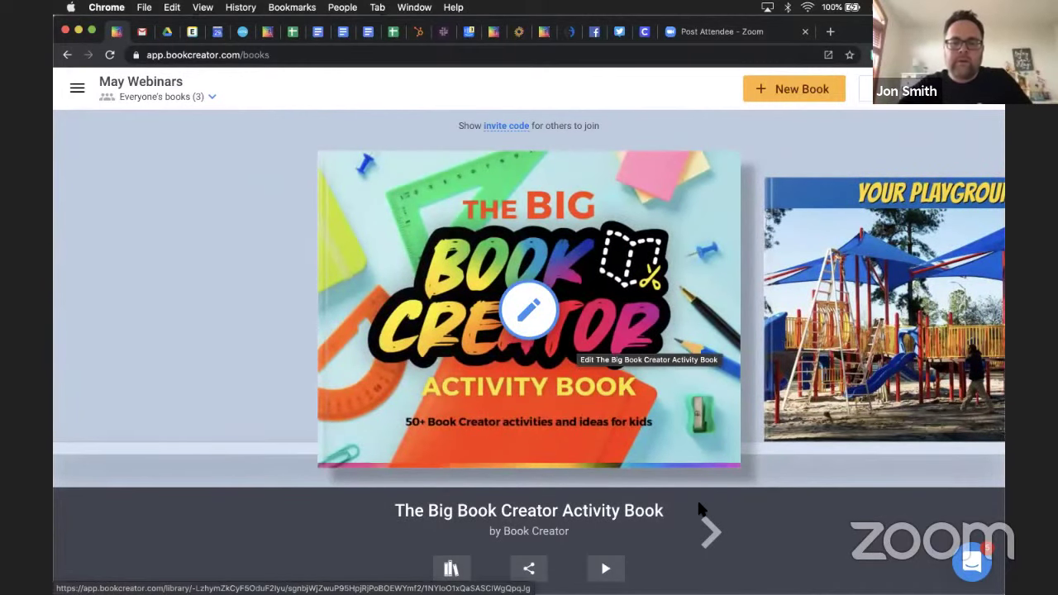
Step: Combine The Big Book Creator Activity Book and Playground Book into a new book titled "combined"
left_click(453, 569)
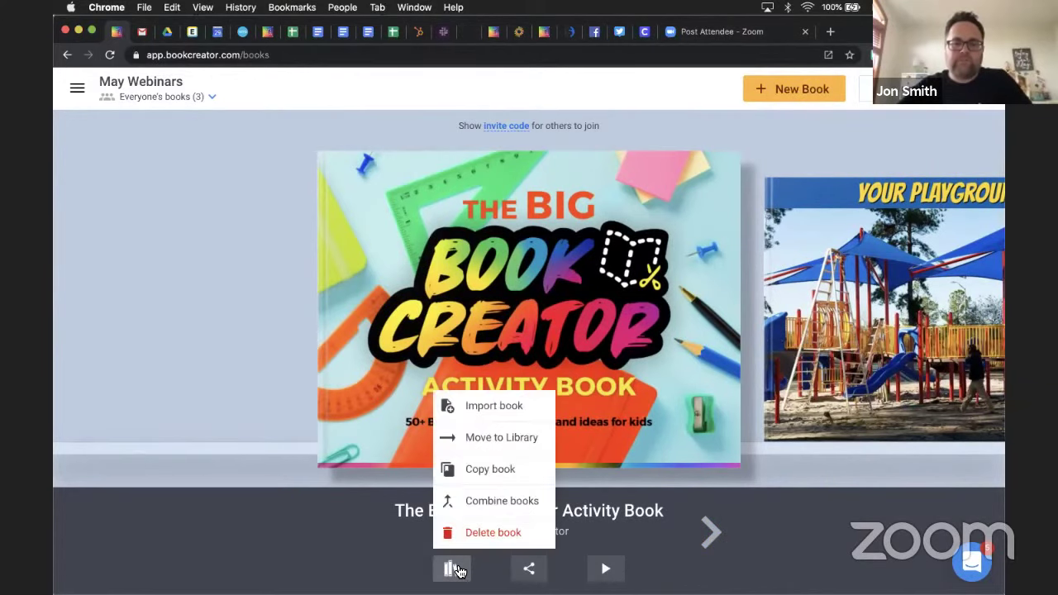
left_click(475, 501)
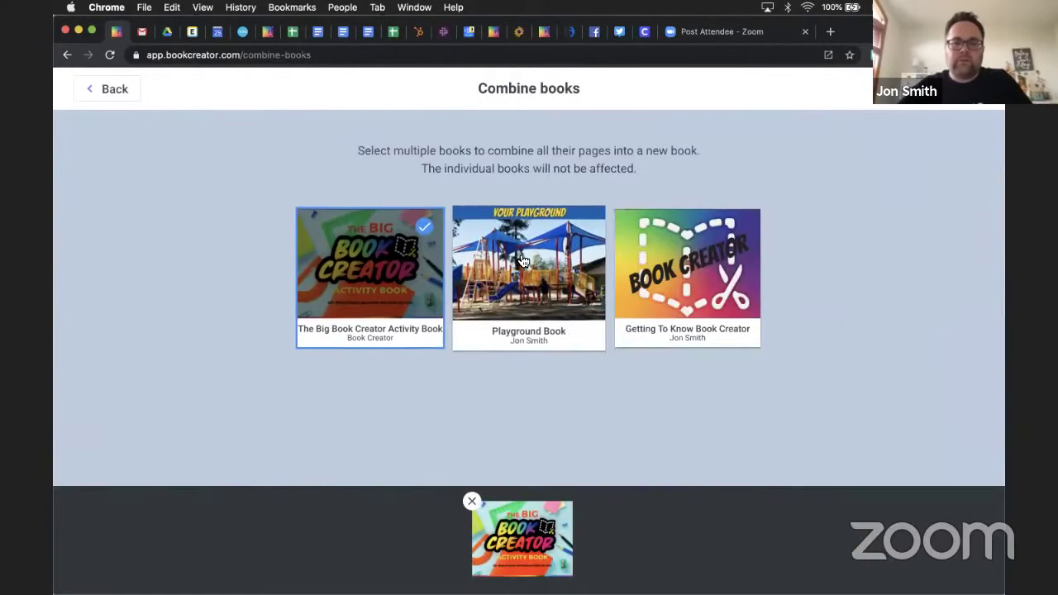
left_click(522, 261)
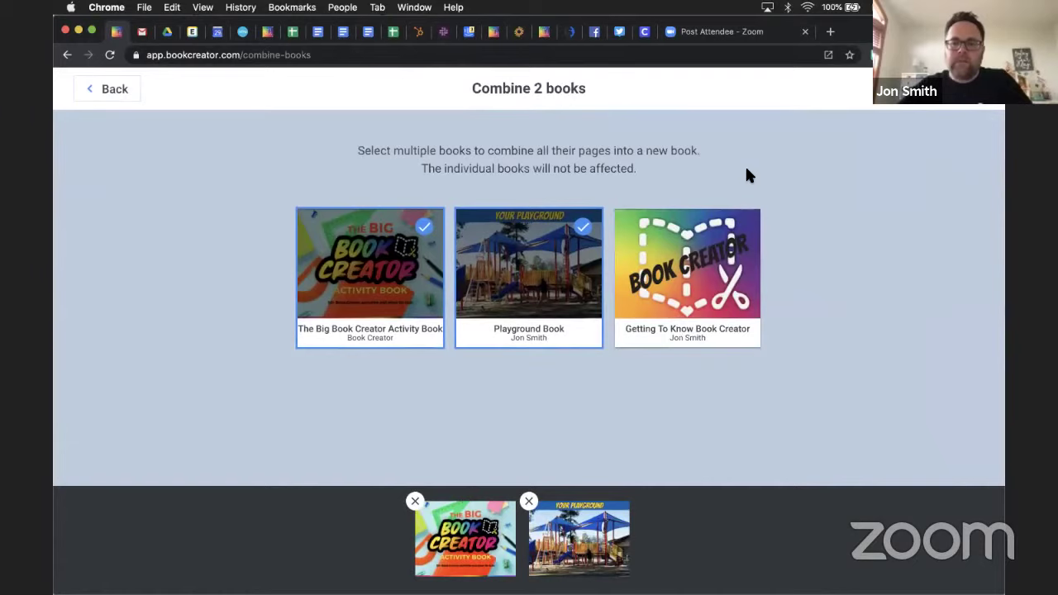
left_click(852, 71)
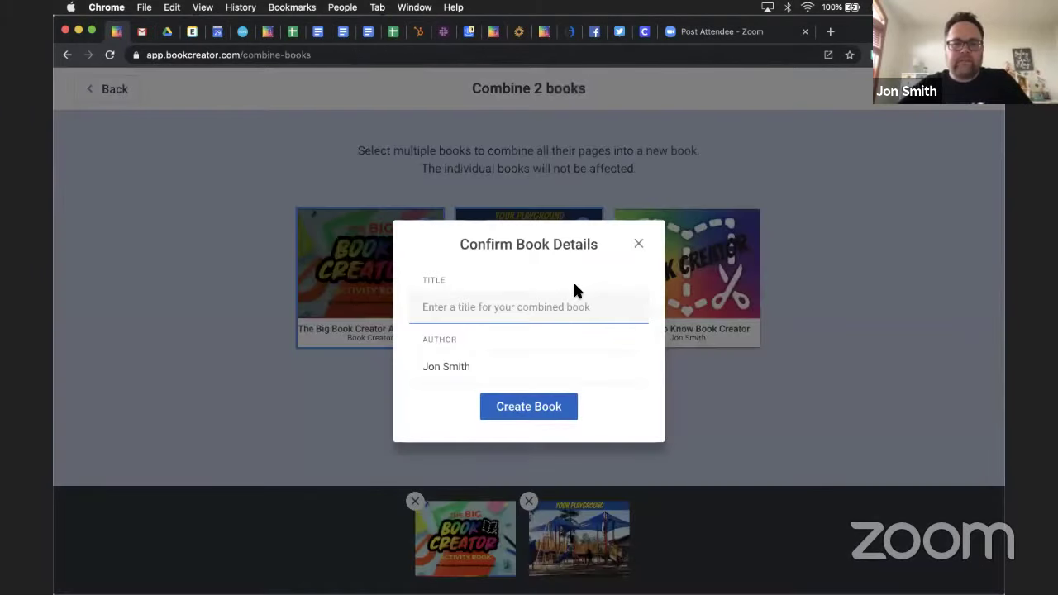
left_click(559, 306)
key("Escape")
type("combined")
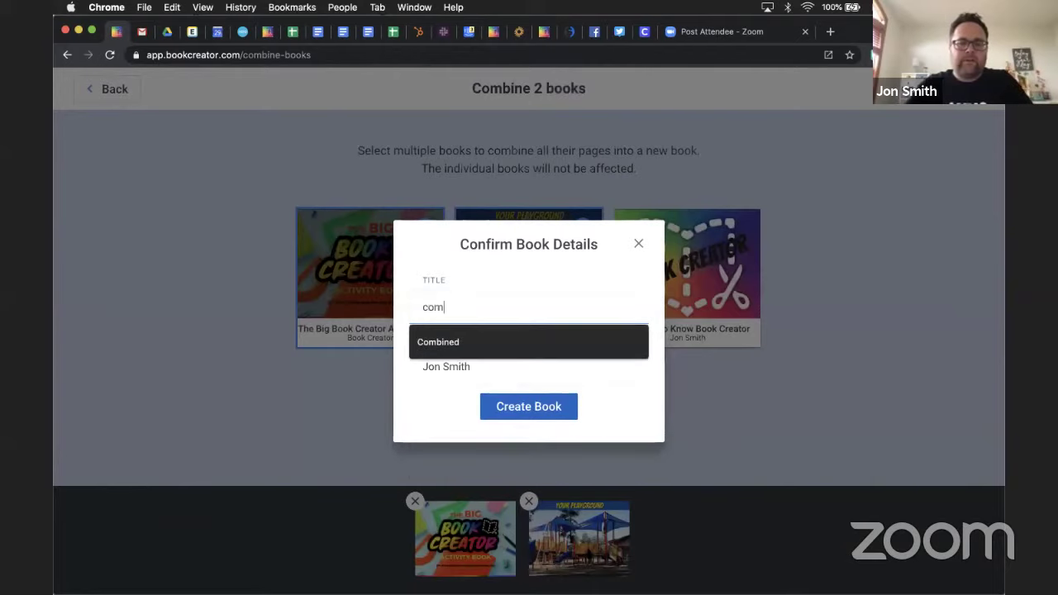
left_click(540, 406)
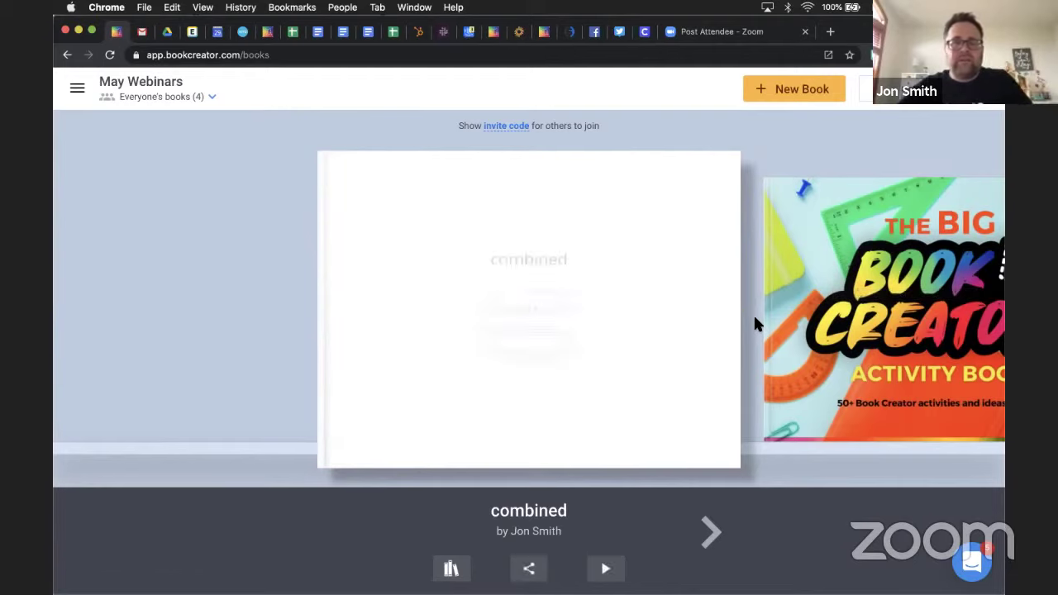
Step: Open the combined book's page overview and examine its pages from the cover through to the Playground Book pages
mouse_move(741, 319)
left_click(710, 308)
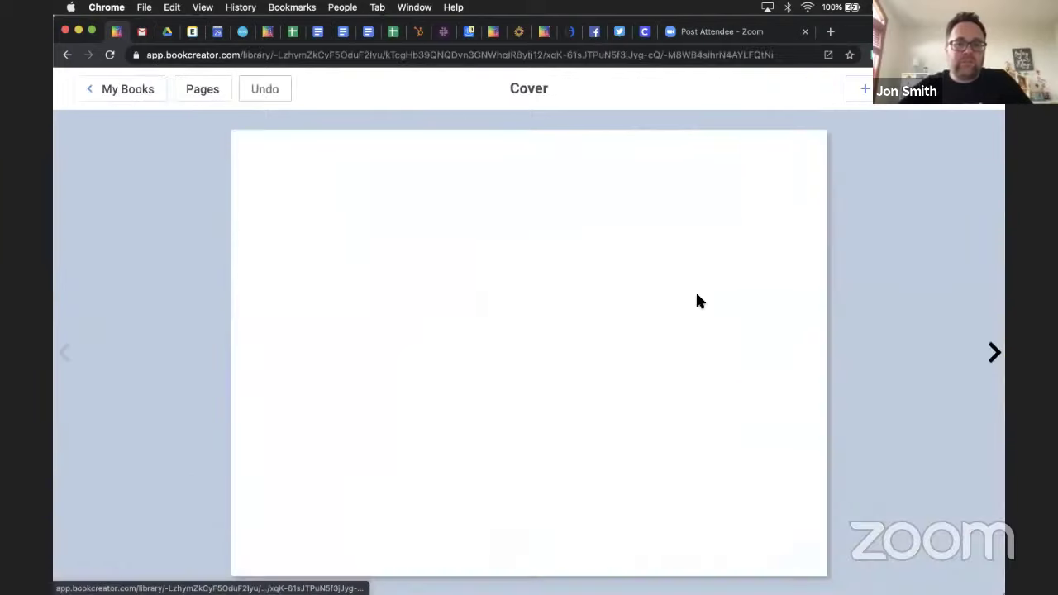
left_click(205, 89)
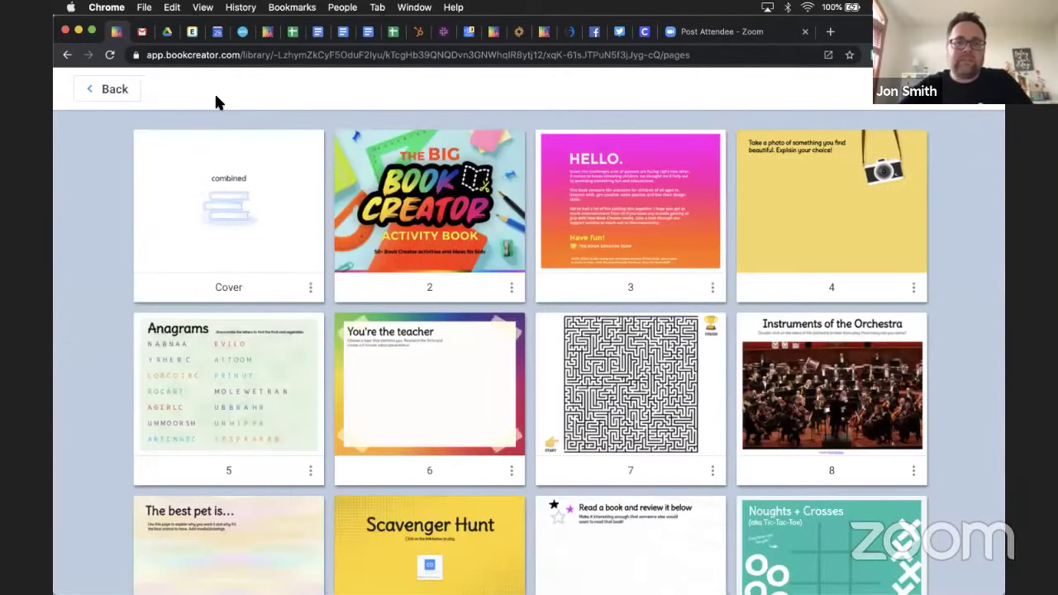
scroll(488, 252, "down", 5)
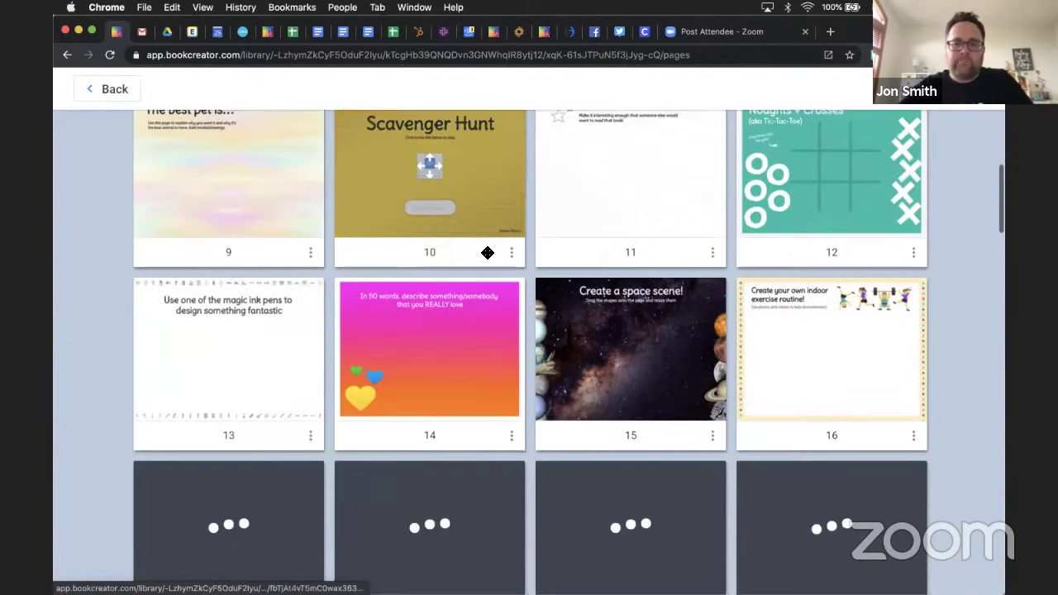
scroll(488, 252, "down", 2)
scroll(487, 252, "down", 6)
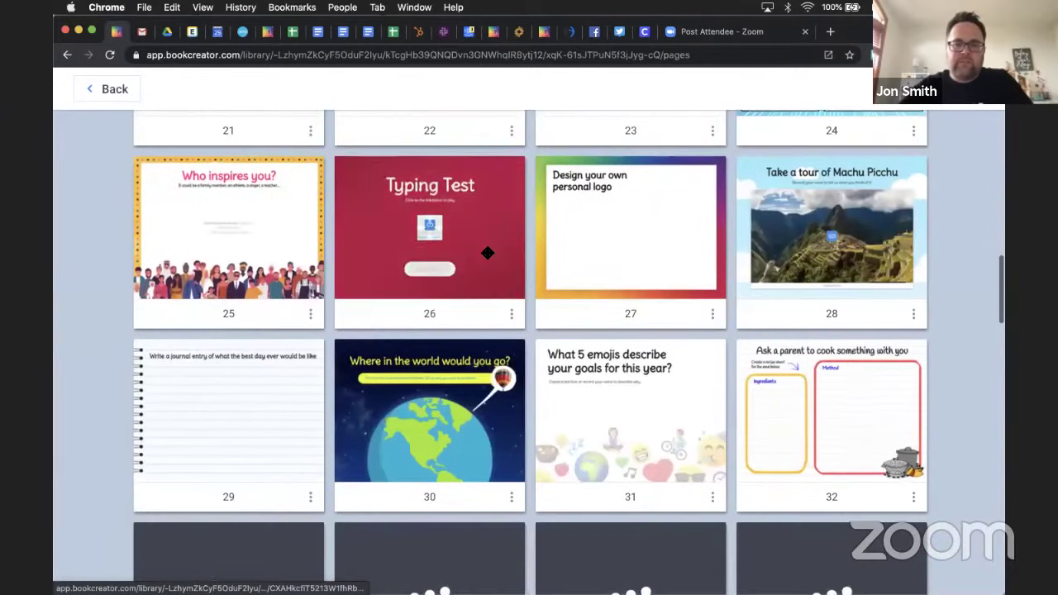
scroll(488, 252, "down", 4)
scroll(625, 288, "down", 6)
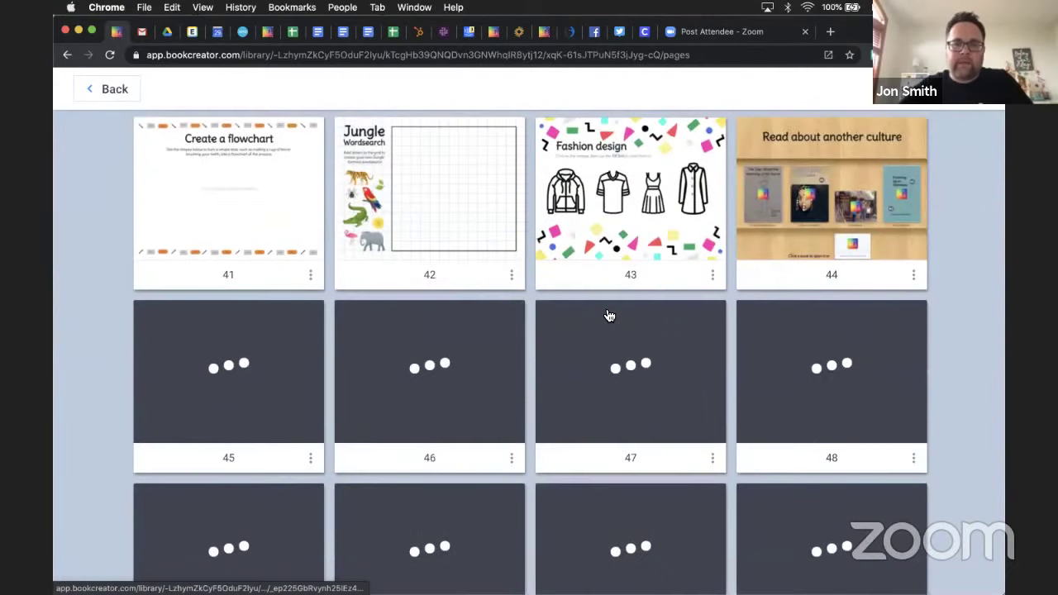
scroll(609, 315, "down", 3)
scroll(584, 380, "down", 4)
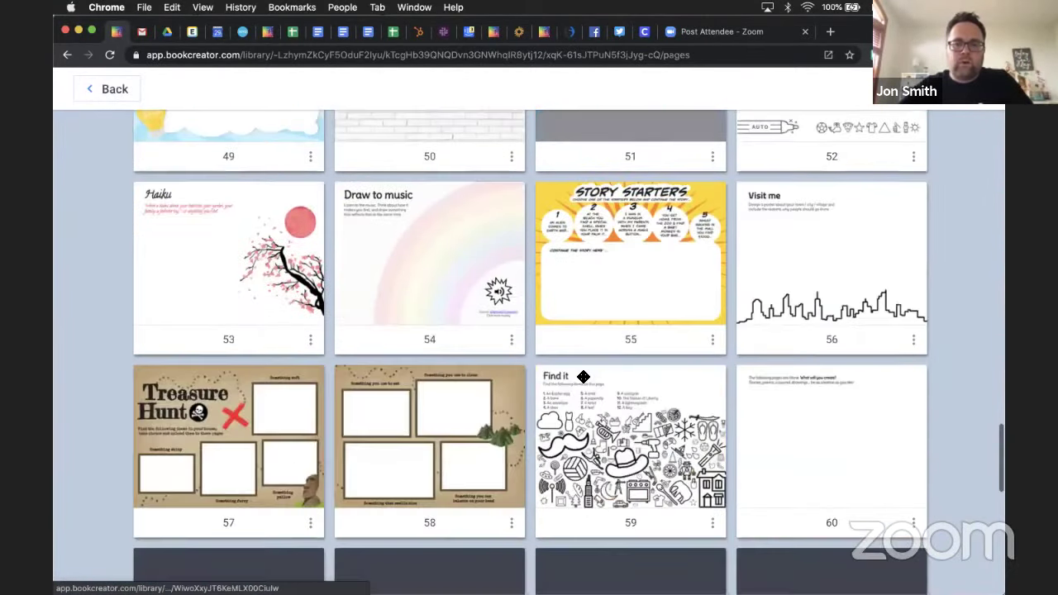
scroll(584, 377, "down", 5)
scroll(584, 377, "down", 3)
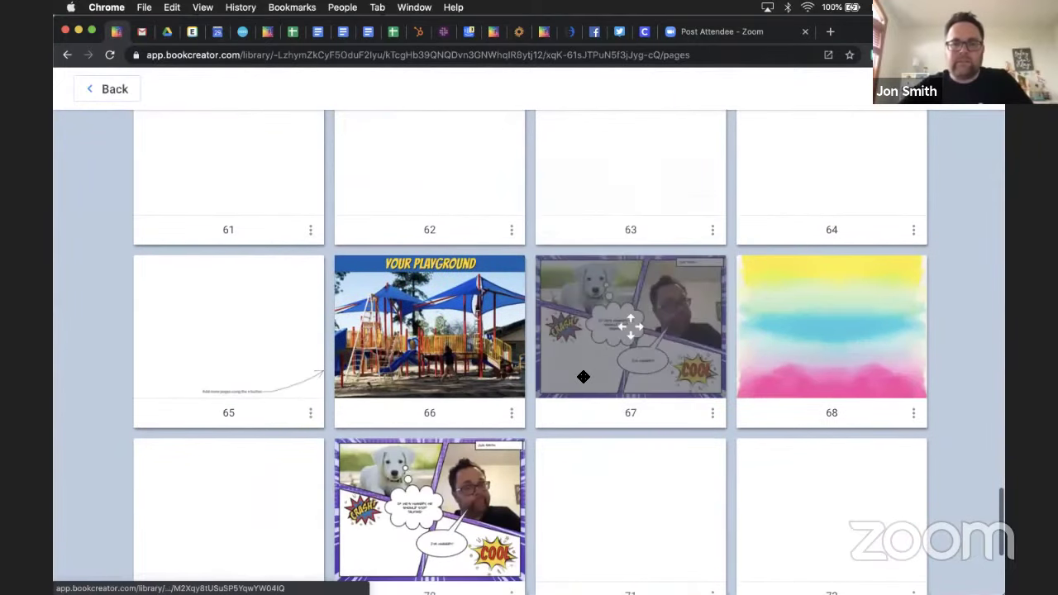
left_click_drag(584, 377, 614, 274)
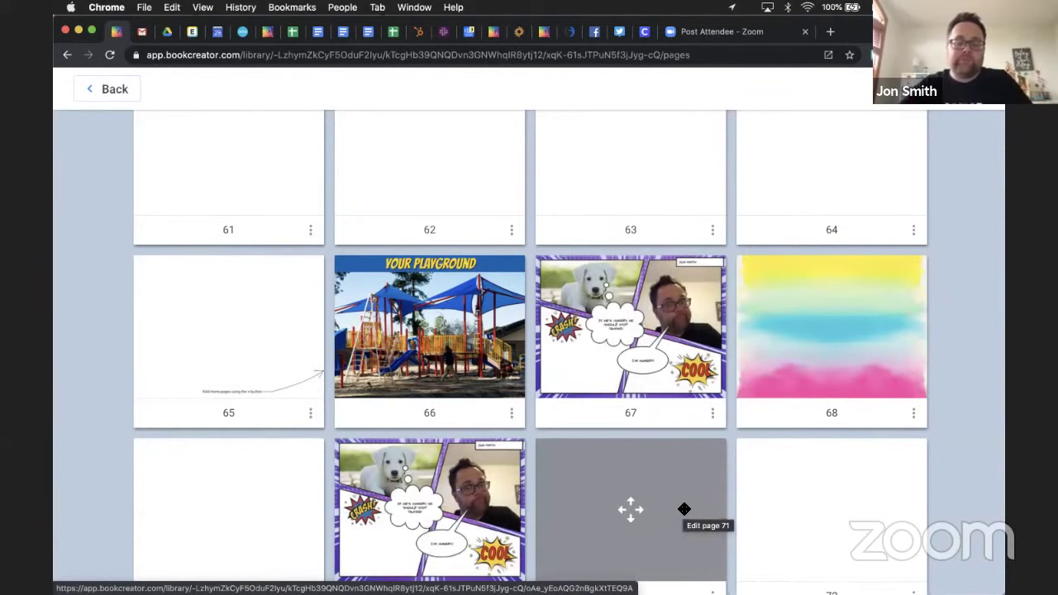
Step: Return to the May Webinars library and open the comic on page 2 of Playground Book
left_click(130, 98)
left_click(130, 89)
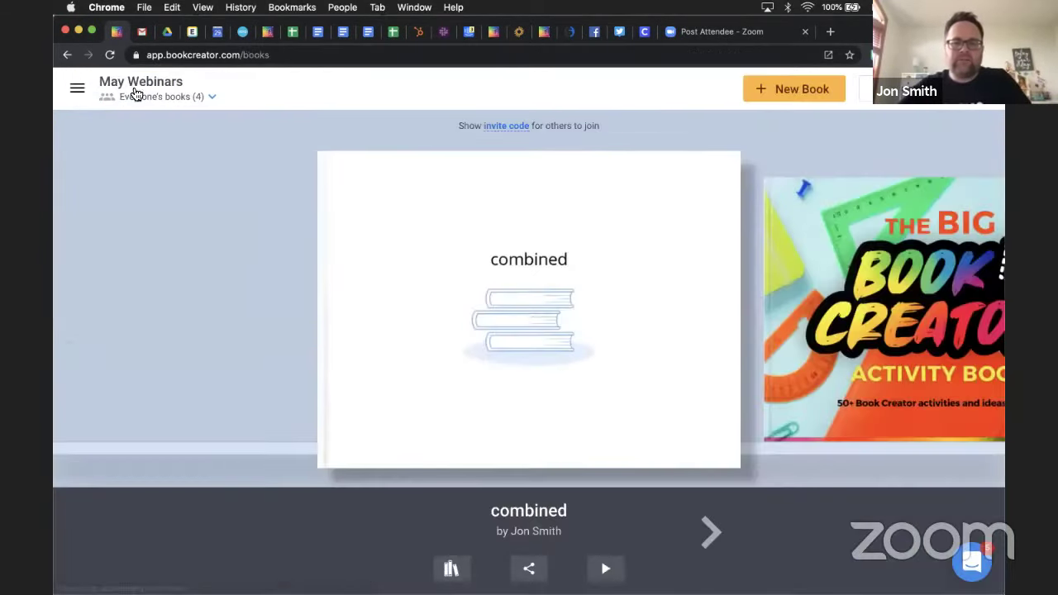
left_click(703, 531)
left_click(703, 531)
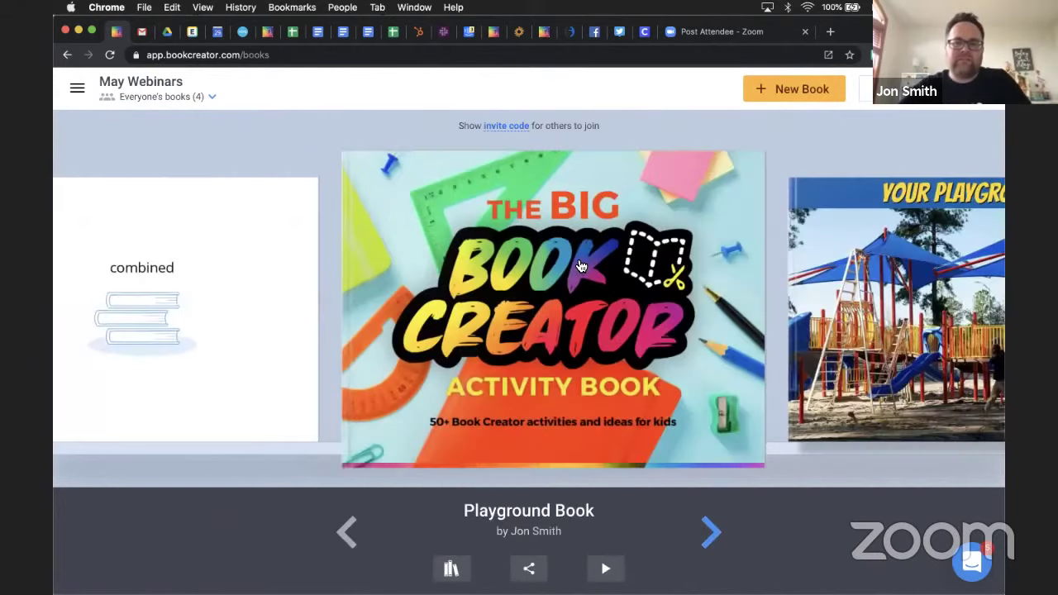
left_click(524, 306)
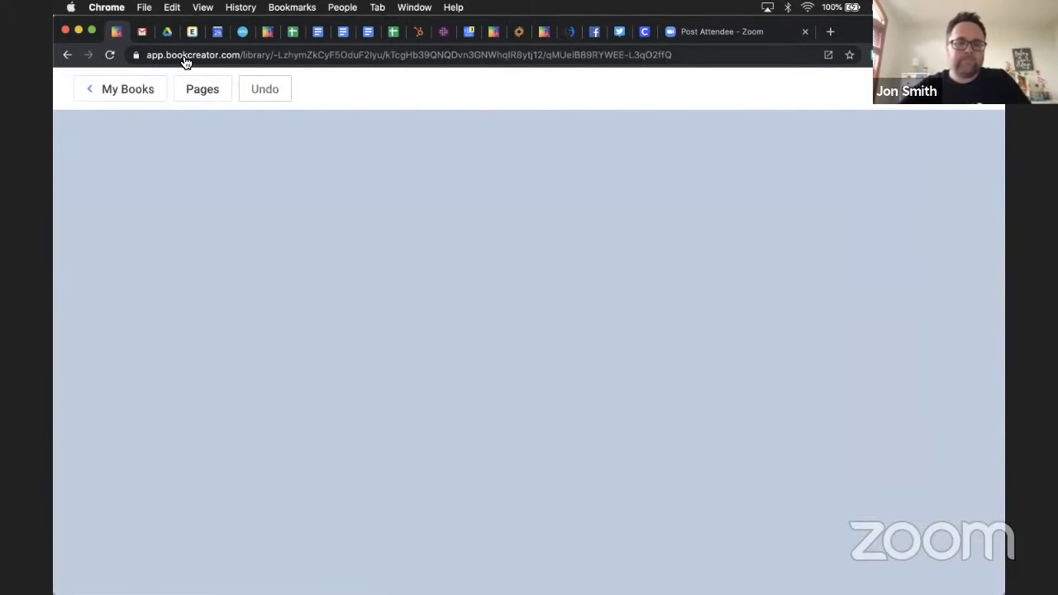
left_click(203, 89)
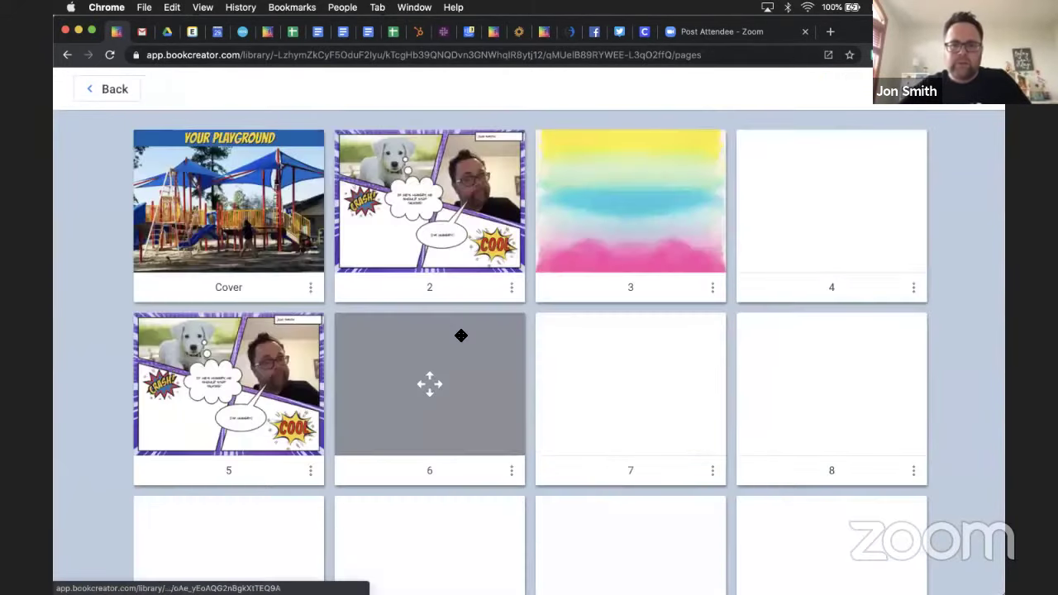
left_click(434, 220)
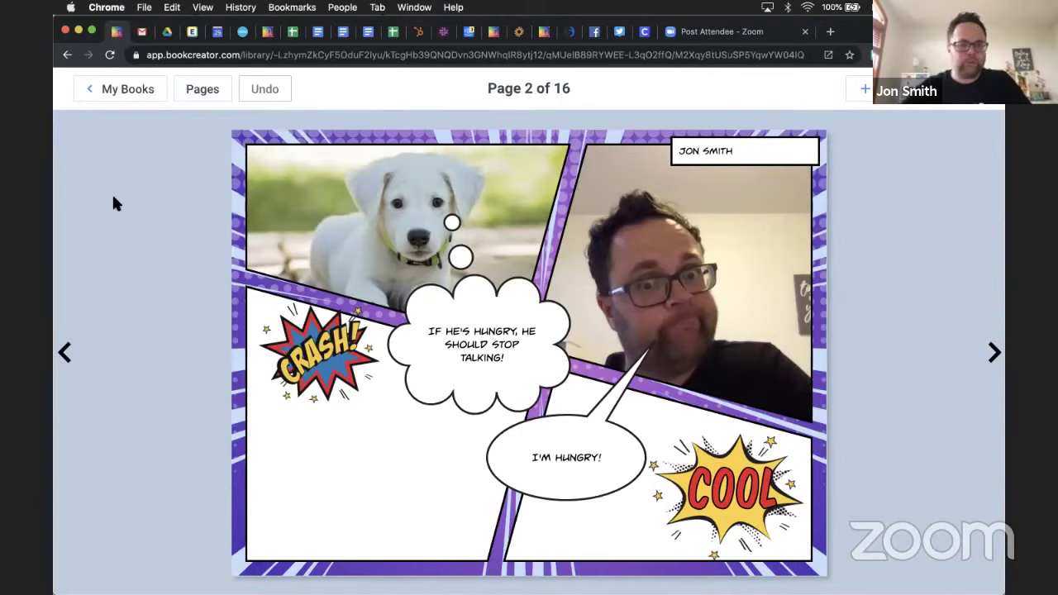
Step: Capture the whole comic page as a screenshot image, from one corner of the page to the opposite one
key("super+shift+4")
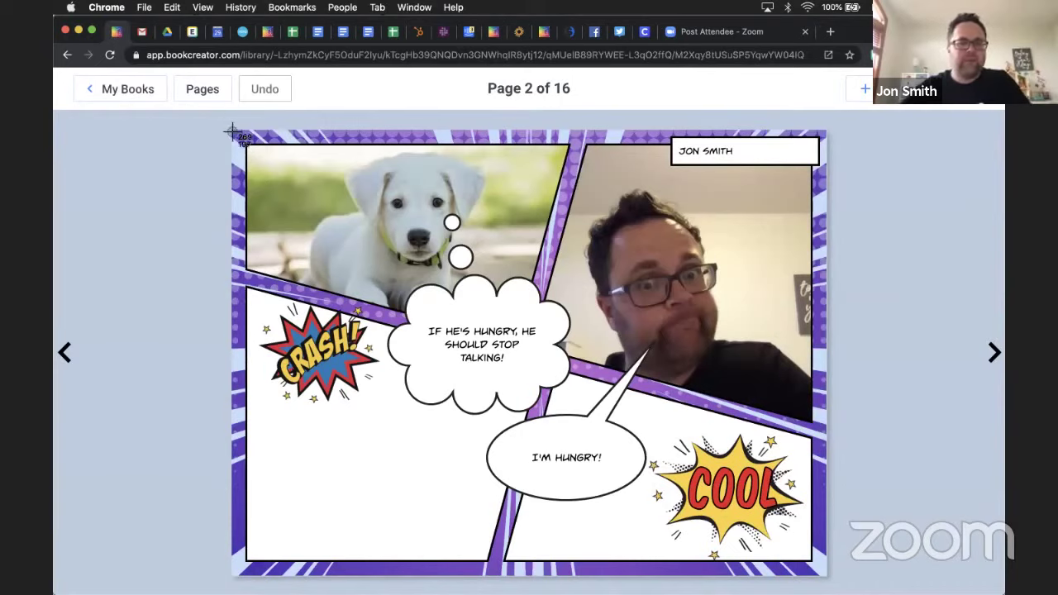
left_click_drag(236, 132, 832, 569)
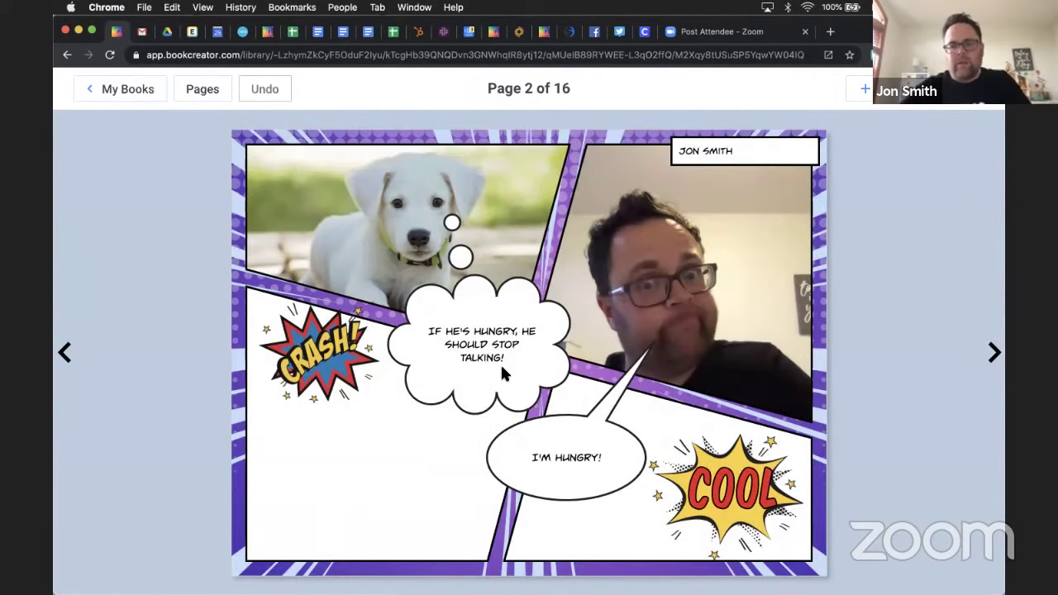
Step: Open the combined book from the May Webinars library and delete the book-stack picture and the title from its cover
left_click(146, 90)
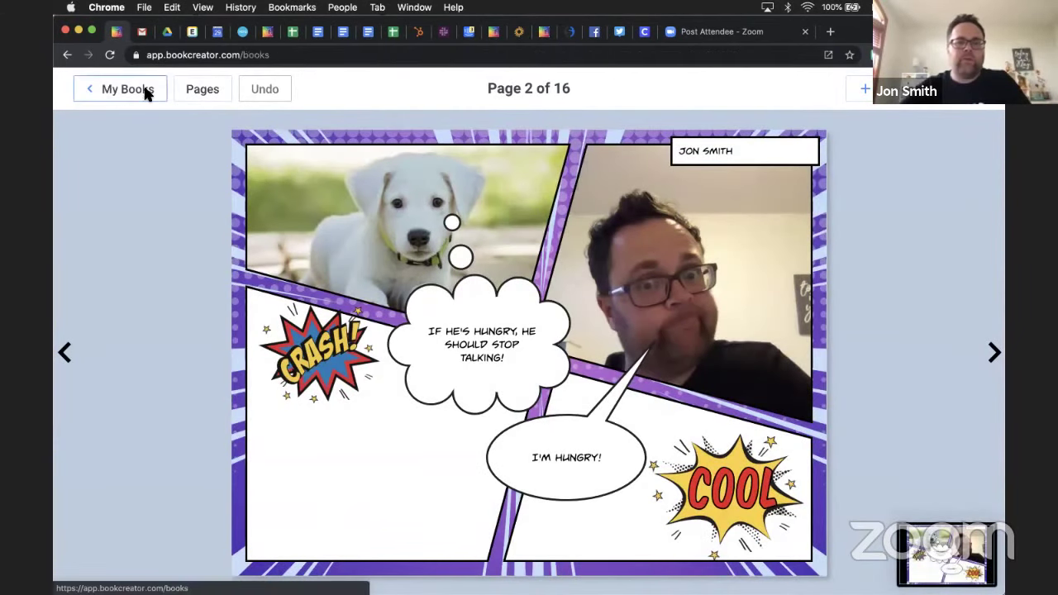
left_click(347, 533)
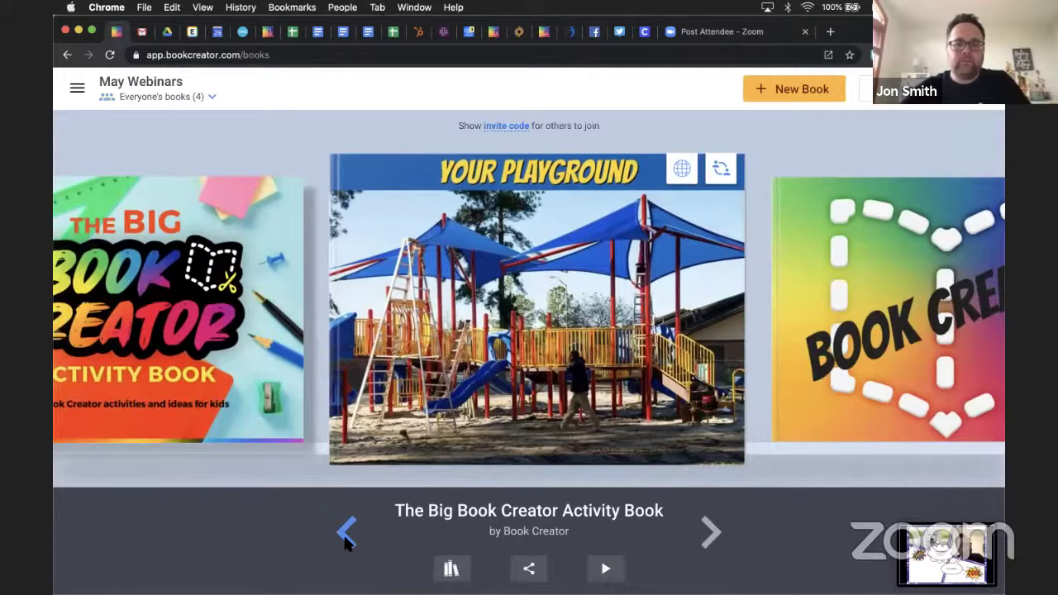
left_click(342, 533)
left_click(331, 324)
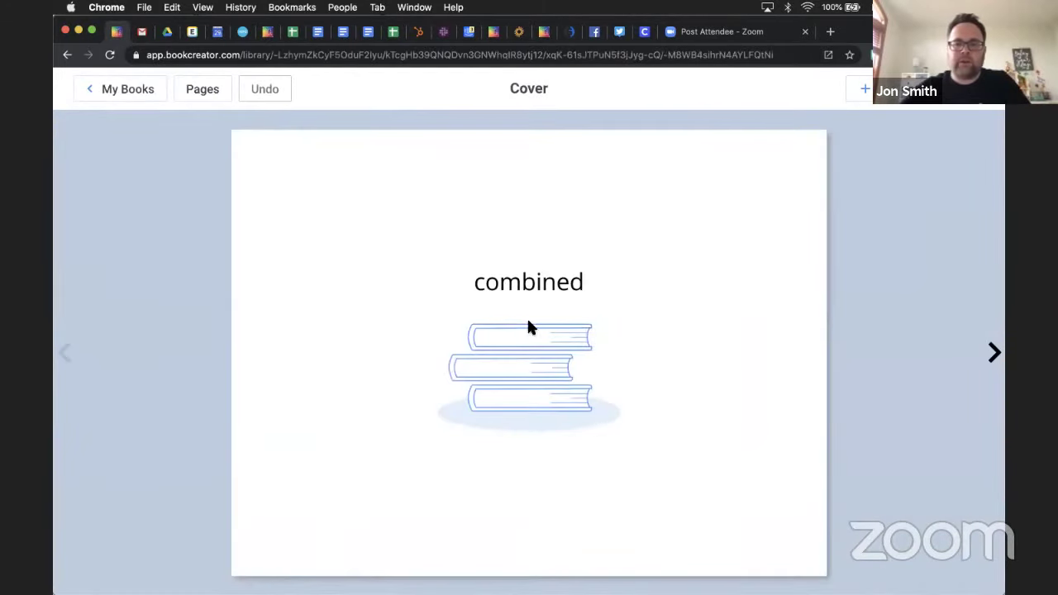
left_click(535, 339)
key("Delete")
left_click(538, 281)
key("Delete")
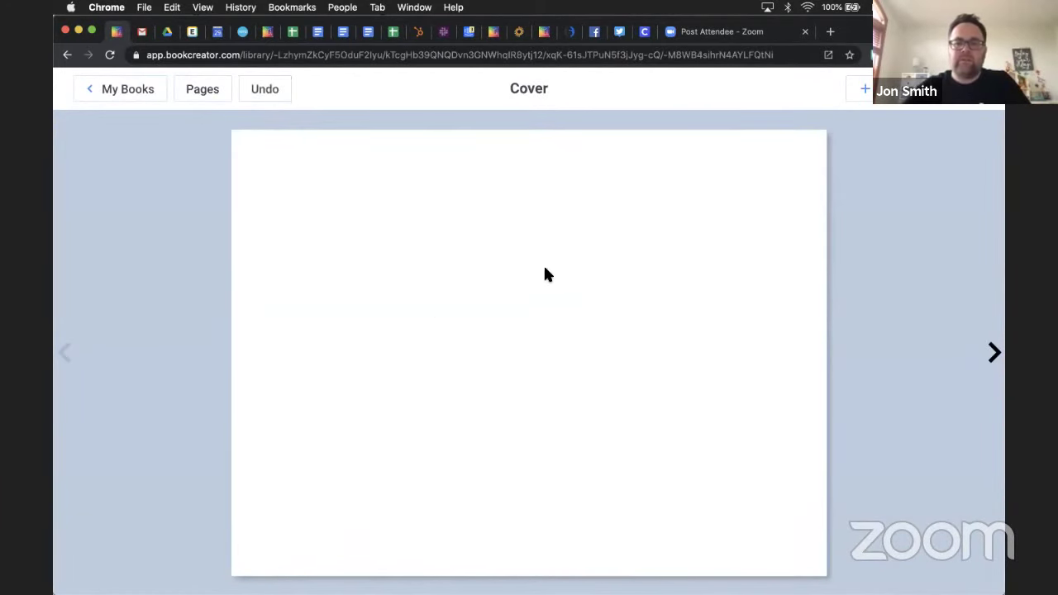
Step: Place the captured comic image on the combined book's cover and enlarge it to fill the page
left_click_drag(917, 31, 748, 31)
left_click_drag(961, 264, 414, 351)
left_click_drag(727, 31, 892, 31)
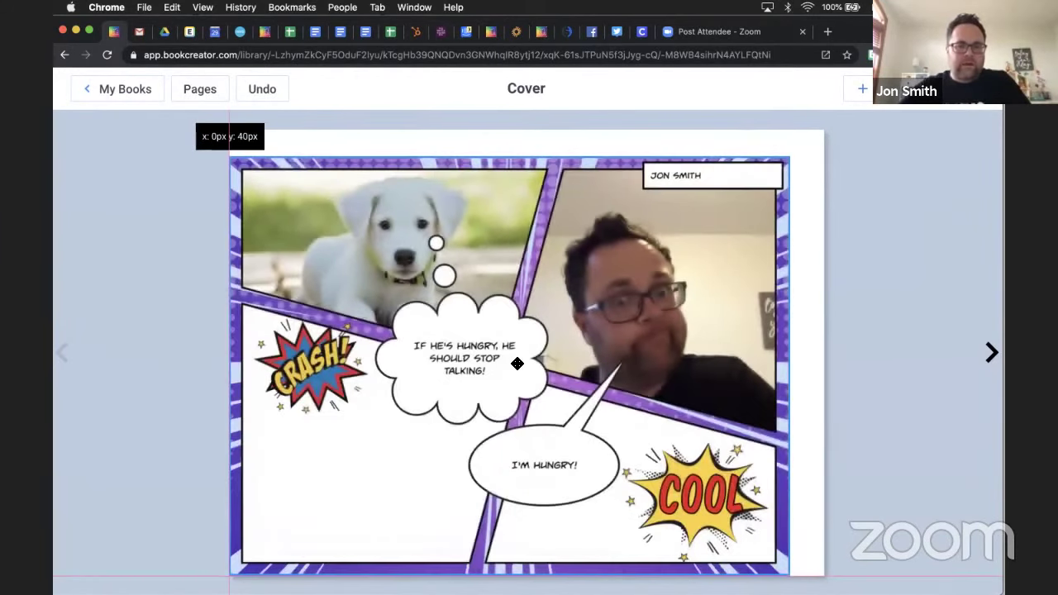
left_click_drag(789, 155, 830, 126)
left_click(830, 126)
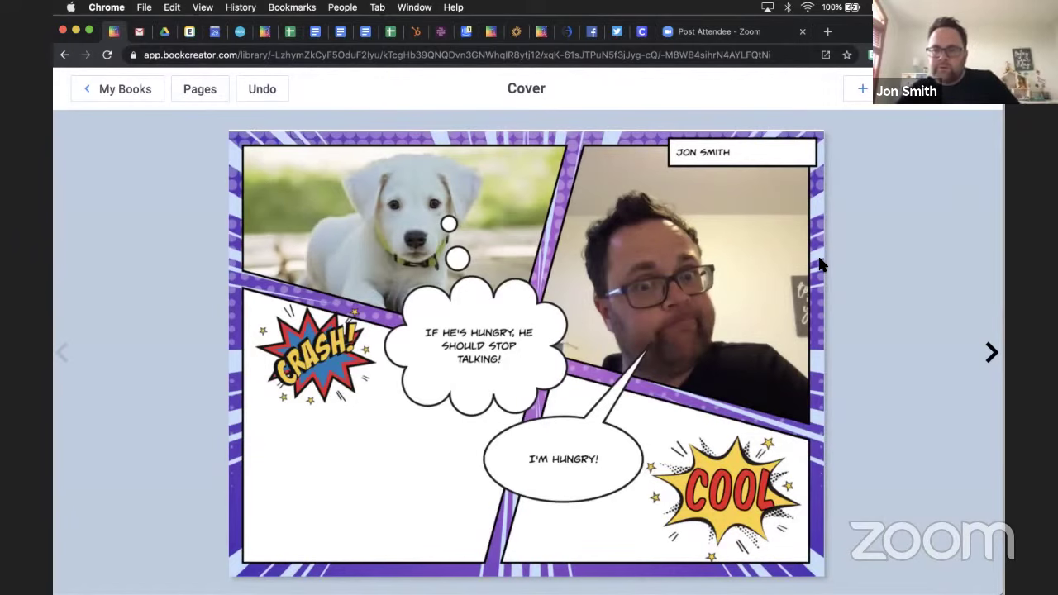
Step: Delete the comic image from the combined book's cover
left_click(351, 235)
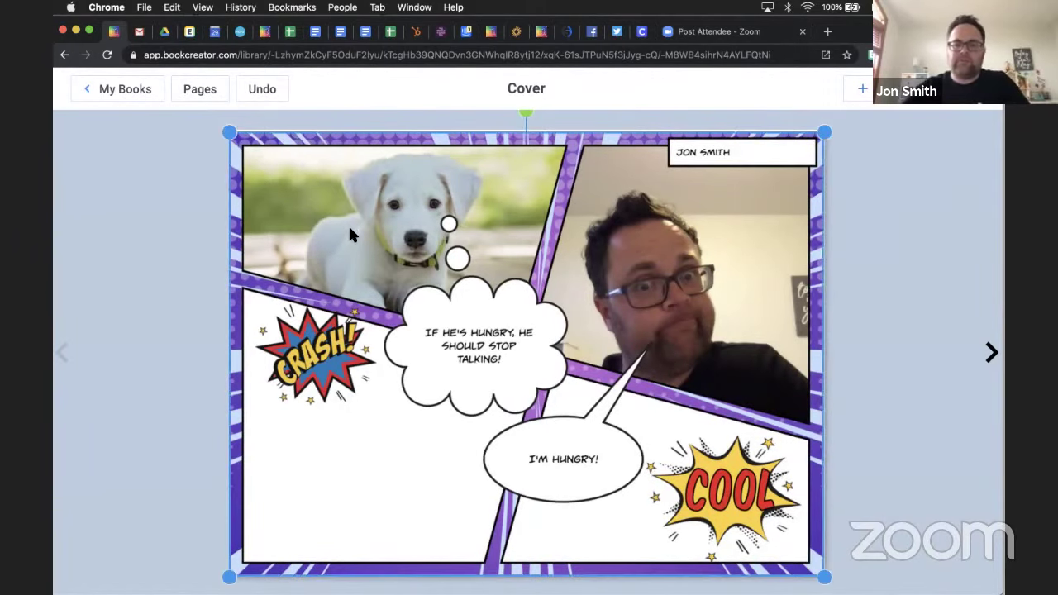
key("BackSpace")
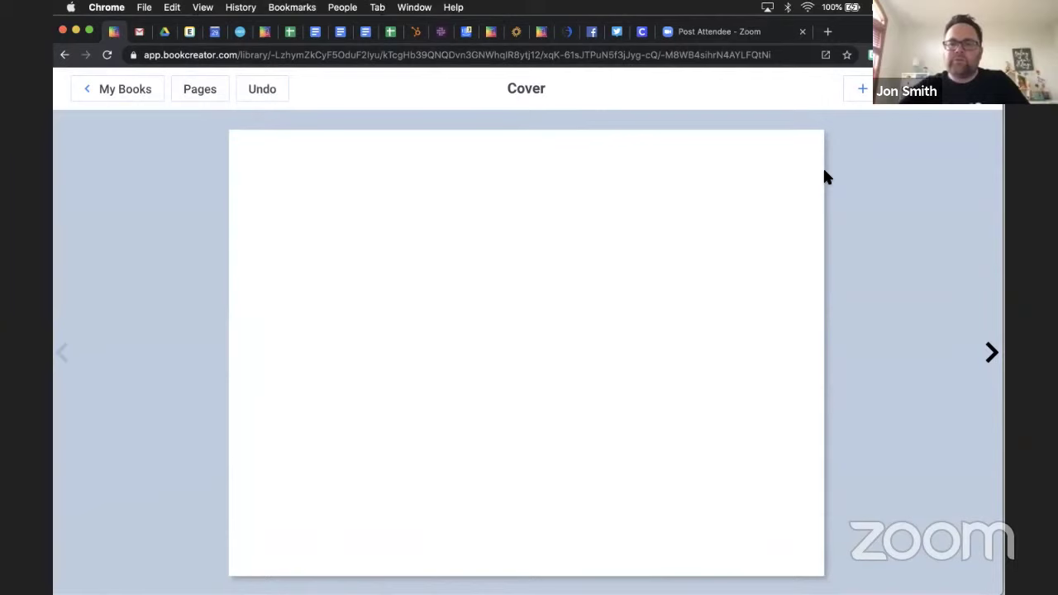
Step: Return to the May Webinars library and create a new book in the Landscape 4:3 Comic shape
left_click(135, 83)
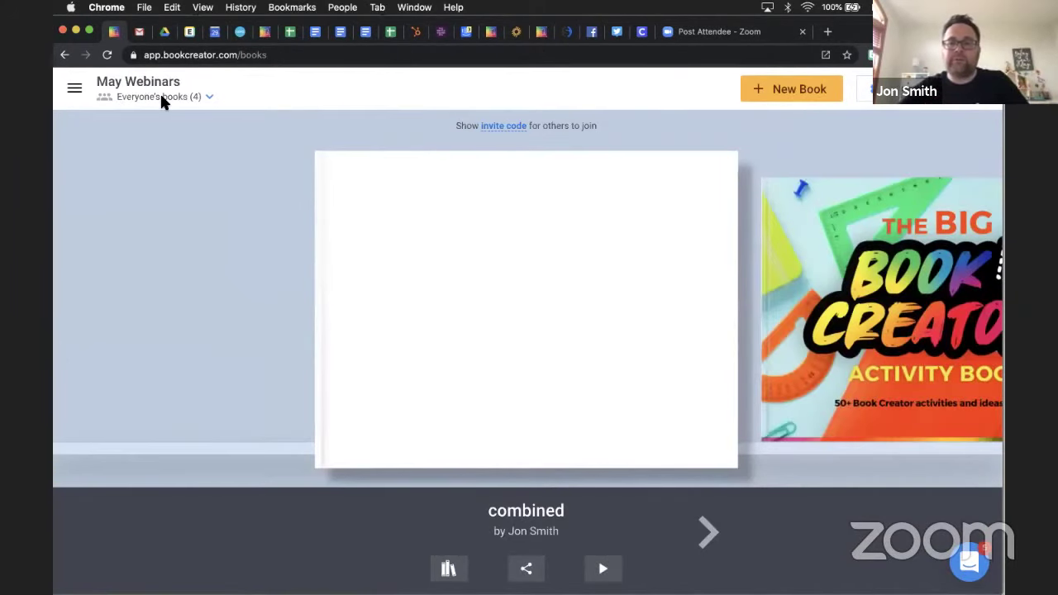
mouse_move(602, 212)
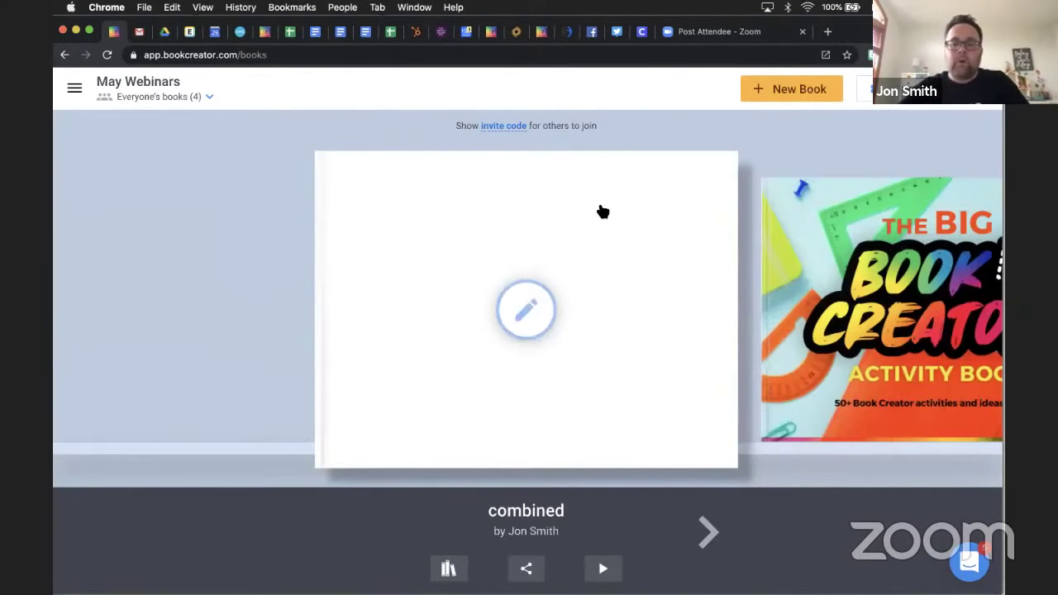
left_click(800, 92)
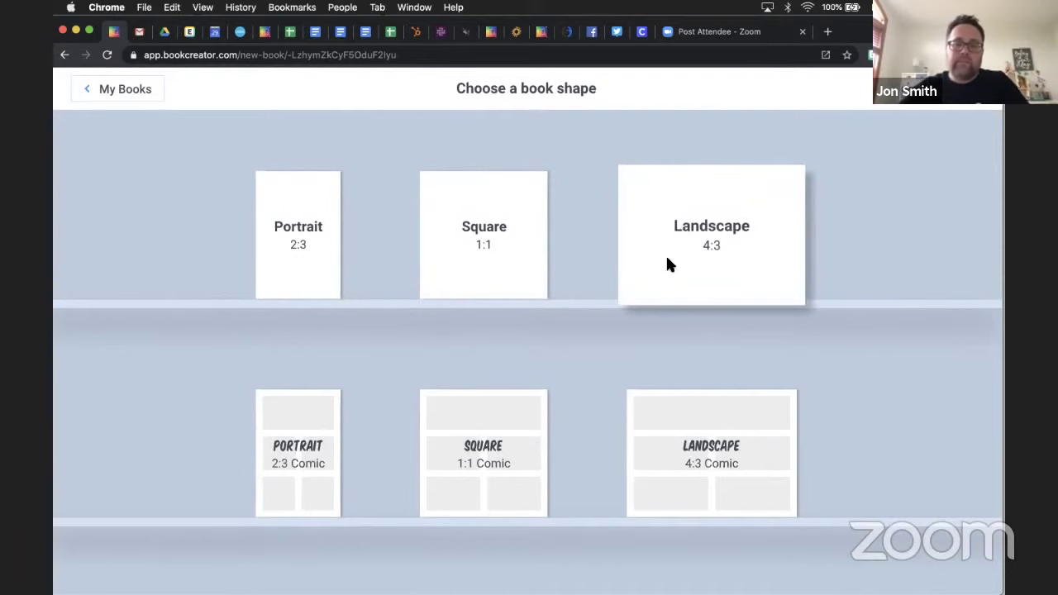
left_click(673, 454)
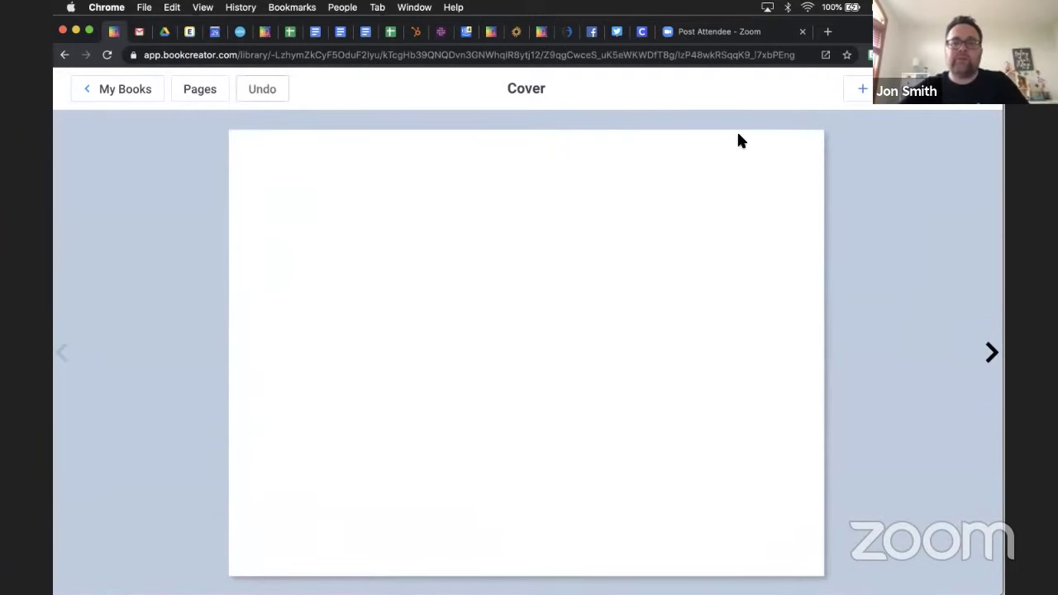
Step: Add comic text in the BOOM! style with the author's full name to the cover and move it near the page centre
left_click(863, 89)
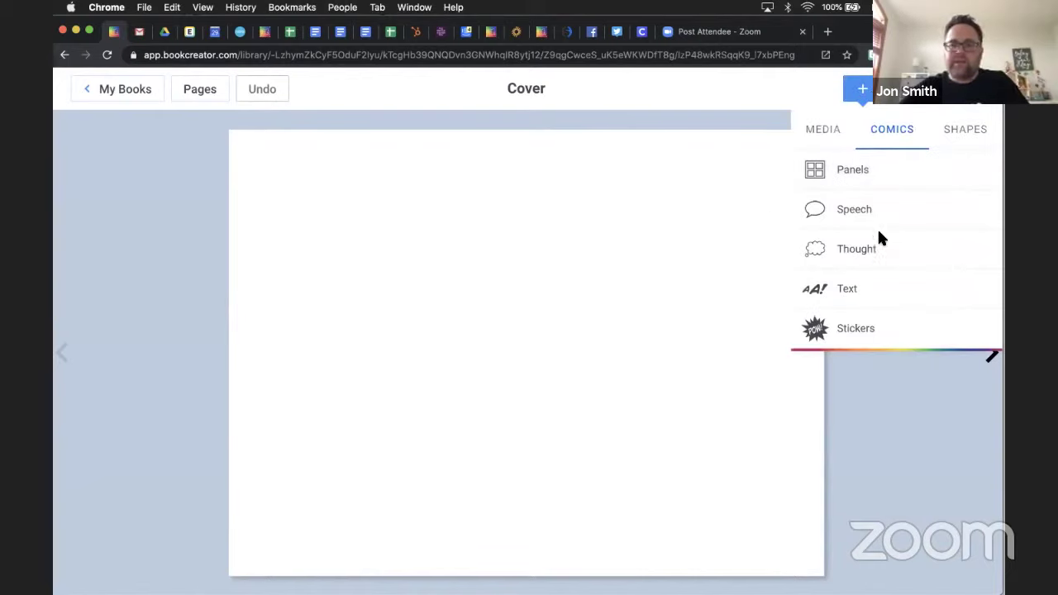
left_click(853, 285)
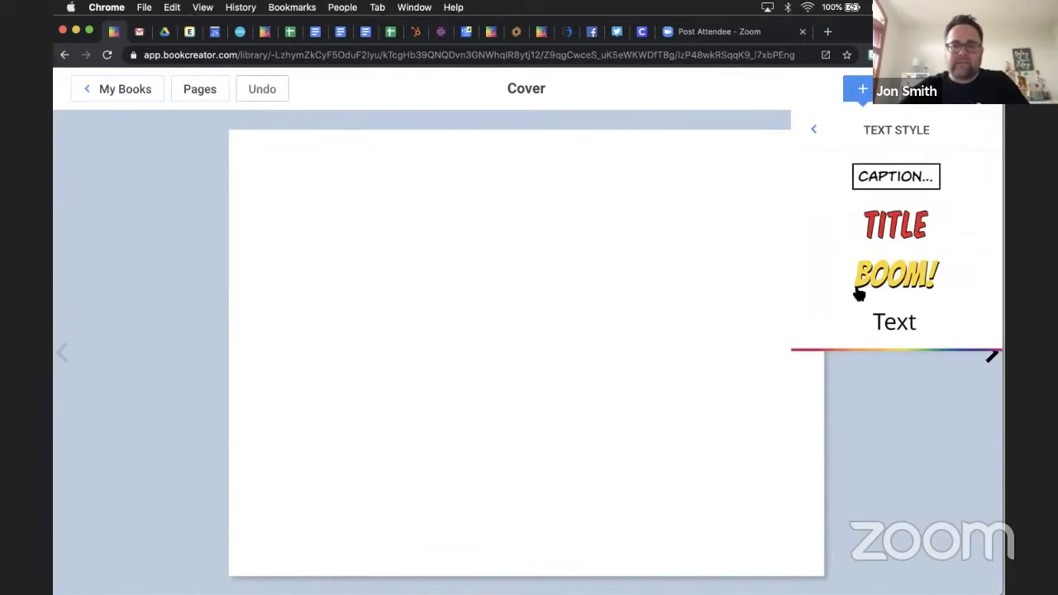
left_click(897, 275)
type("Jon Smith")
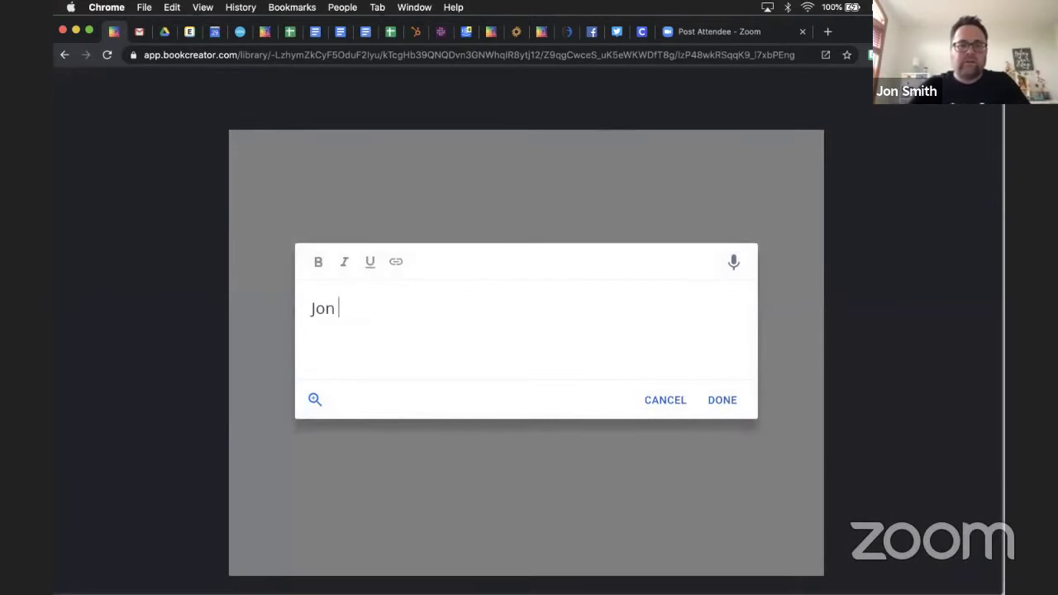
left_click(715, 400)
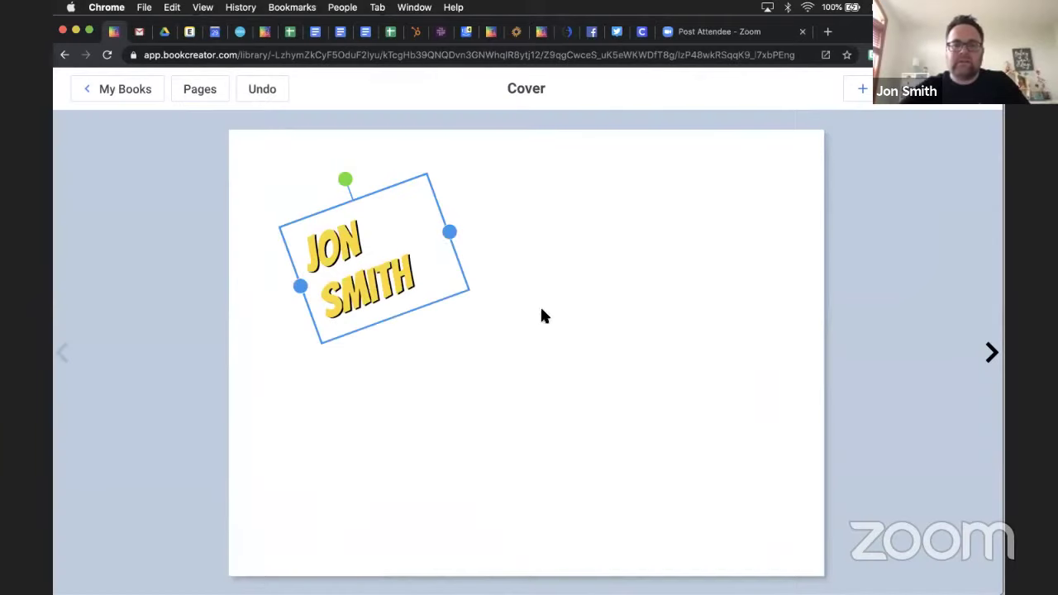
left_click_drag(531, 290, 586, 315)
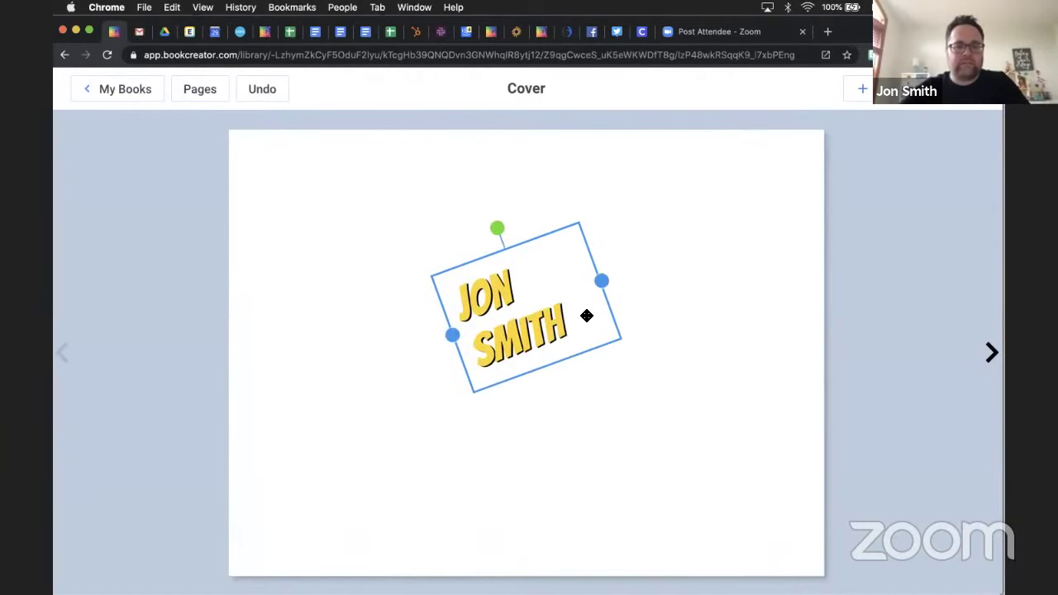
Step: Examine the color and font choices available for the name text on the cover
left_click(898, 89)
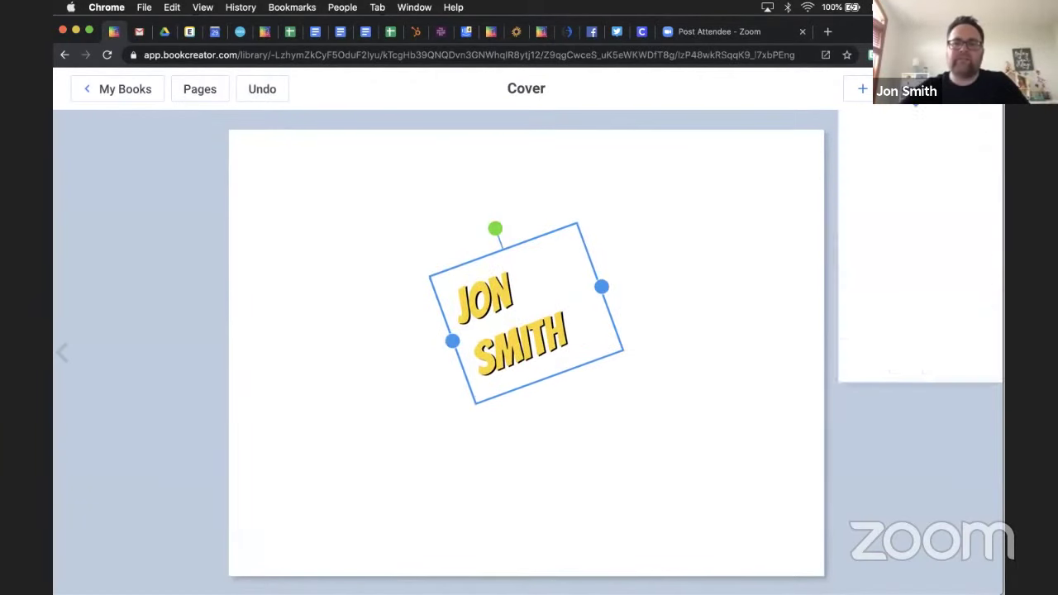
left_click(894, 289)
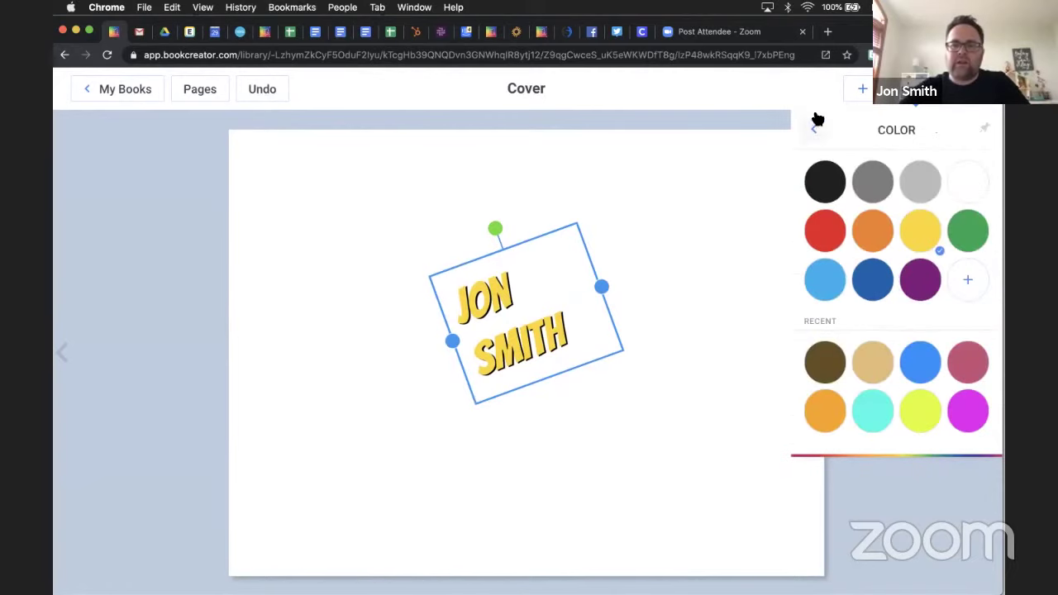
left_click(814, 128)
left_click(862, 257)
scroll(859, 295, "down", 2)
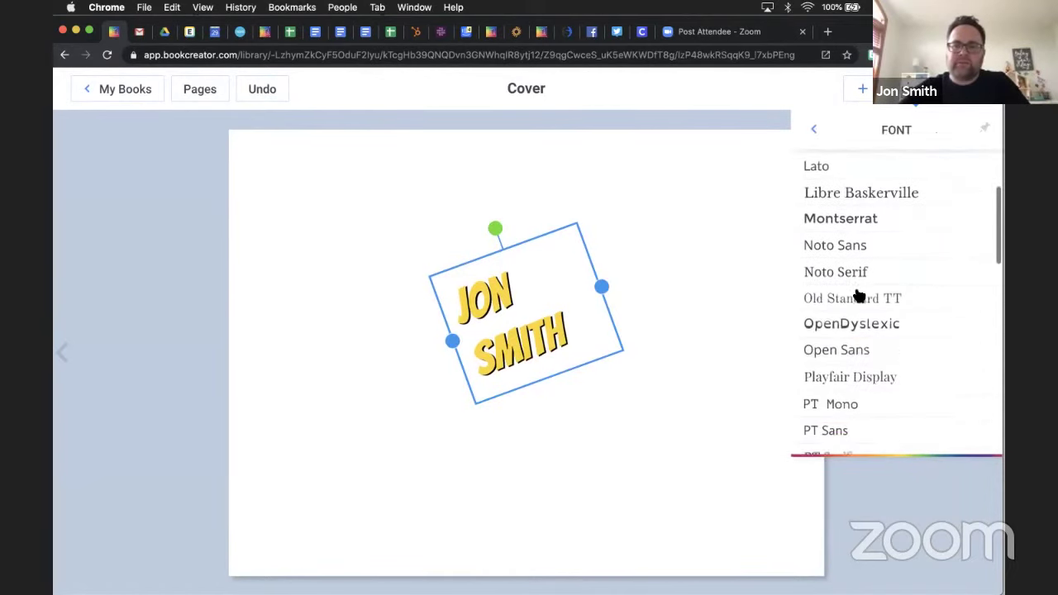
scroll(860, 295, "up", 2)
left_click(814, 129)
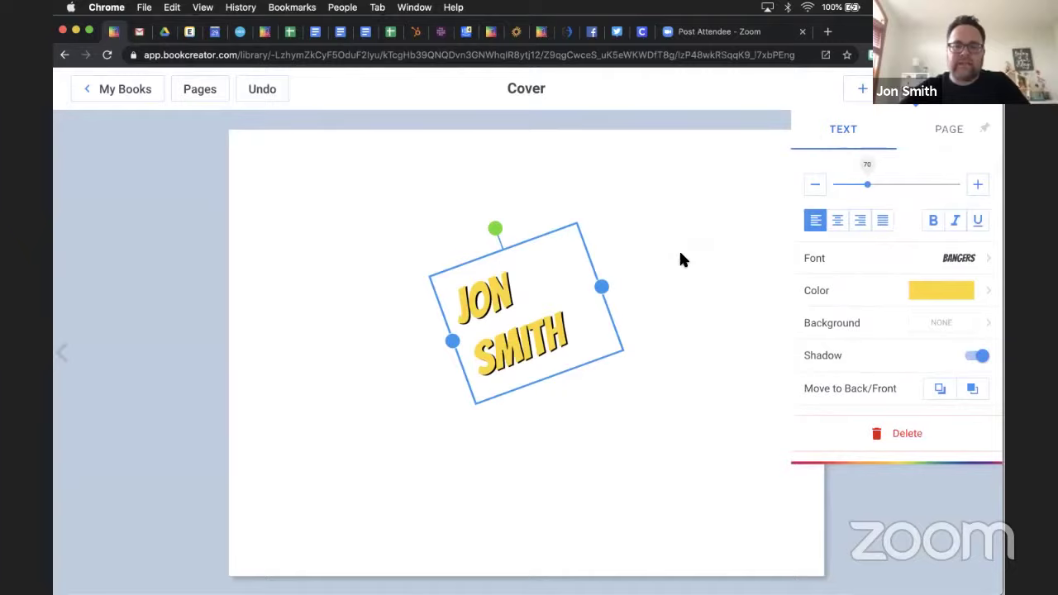
Step: Delete the name text from the new comic's cover and return to the May Webinars library
key("Delete")
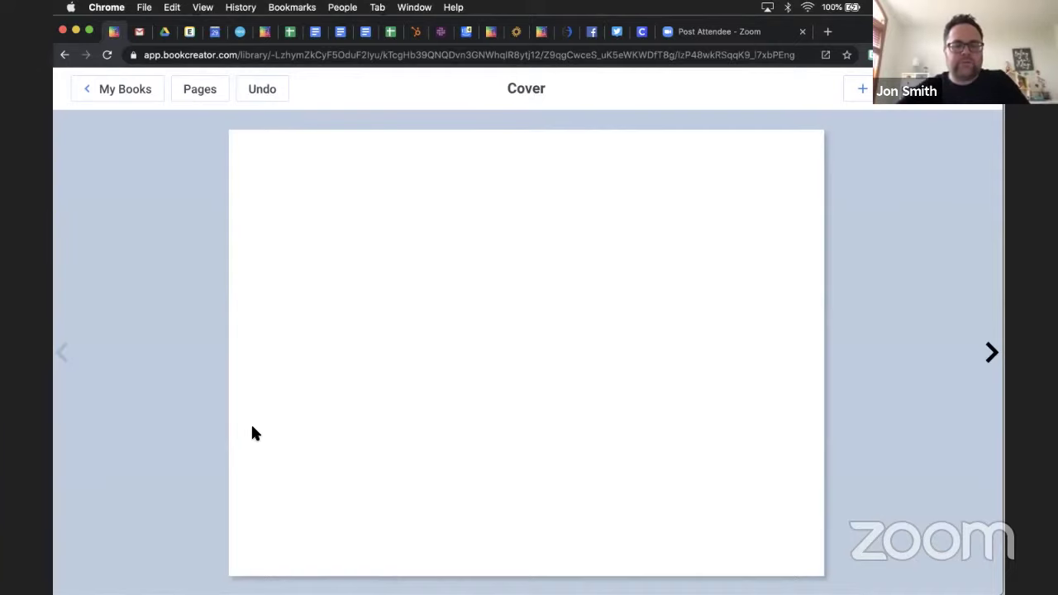
left_click(152, 97)
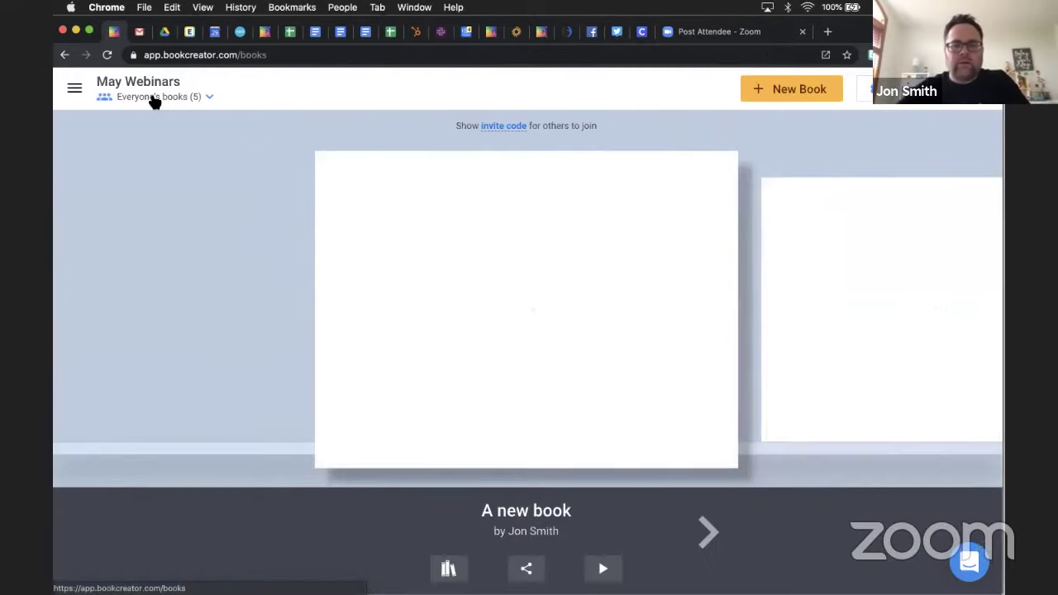
Step: Review the new book's collaboration settings, including the choice of who can edit it, without starting a collaboration
mouse_move(579, 251)
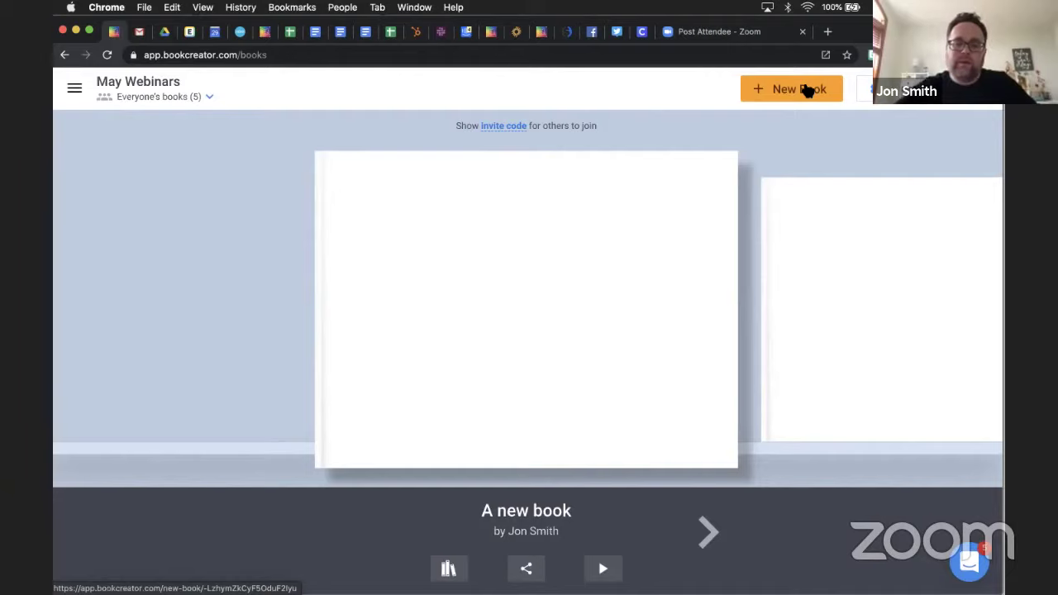
mouse_move(537, 210)
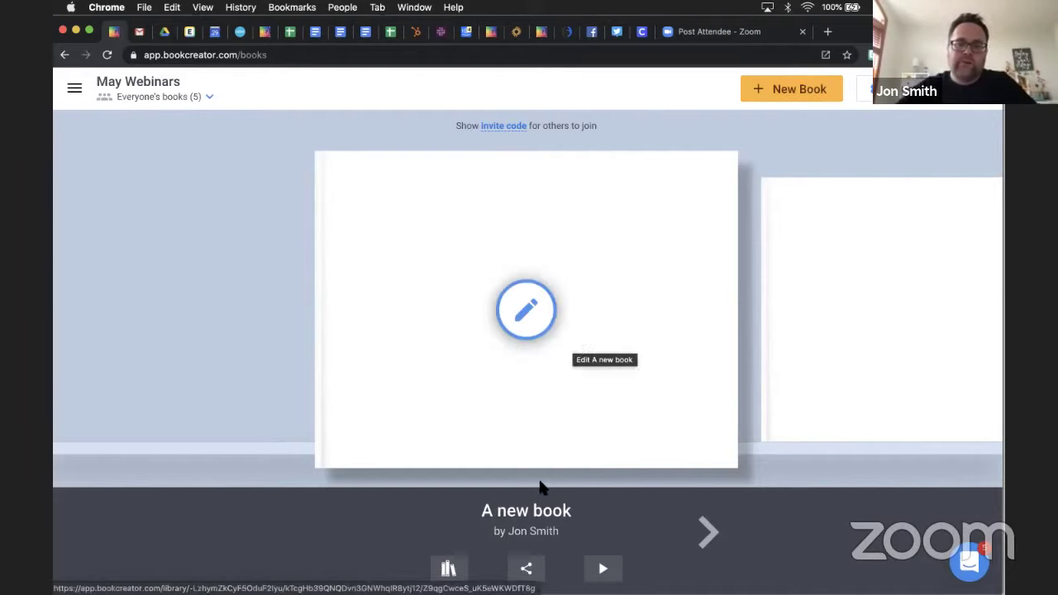
left_click(527, 575)
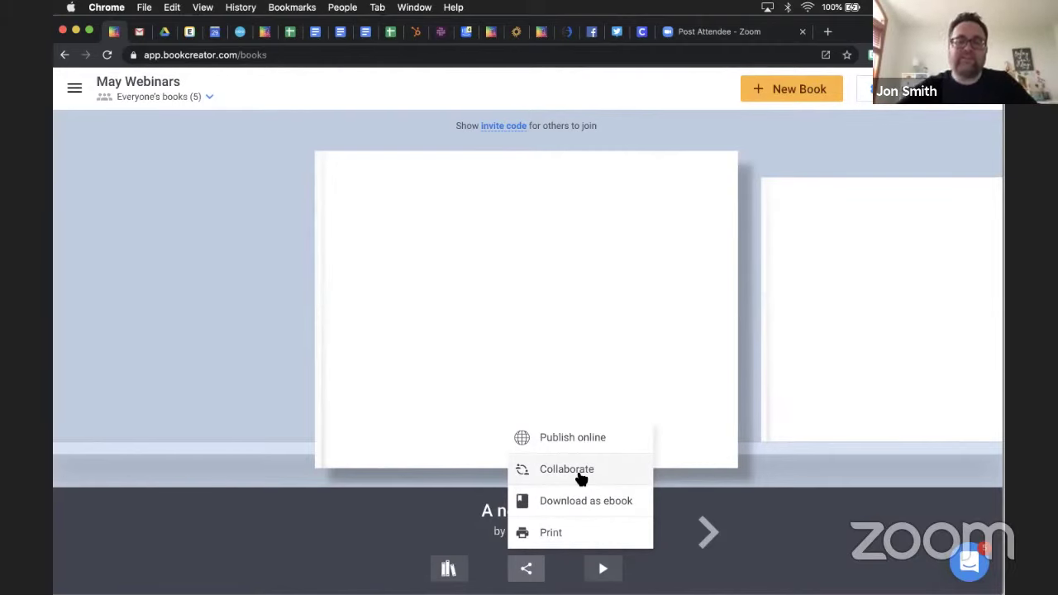
left_click(570, 469)
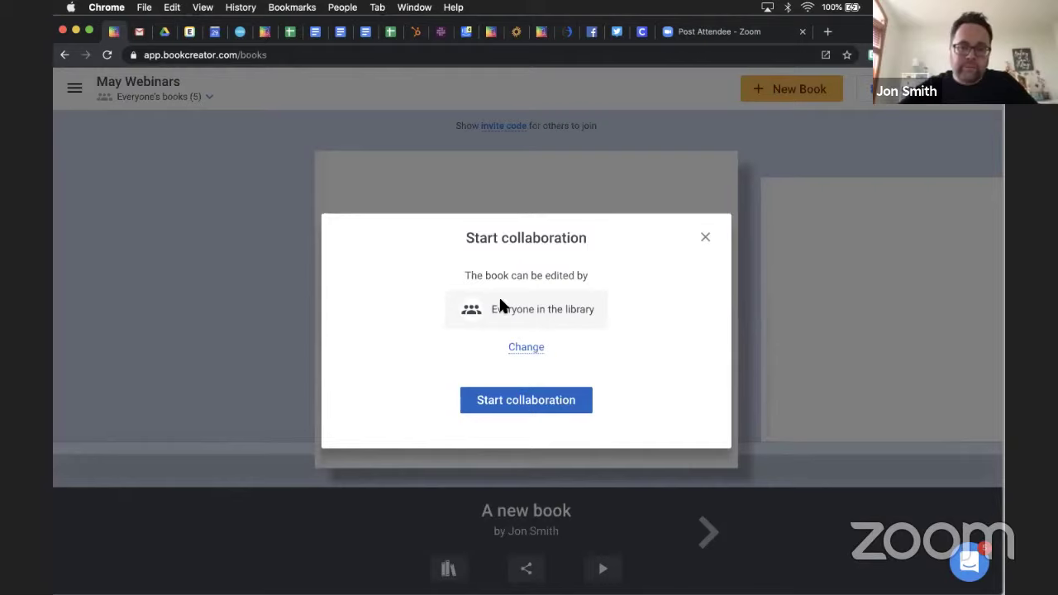
left_click(527, 348)
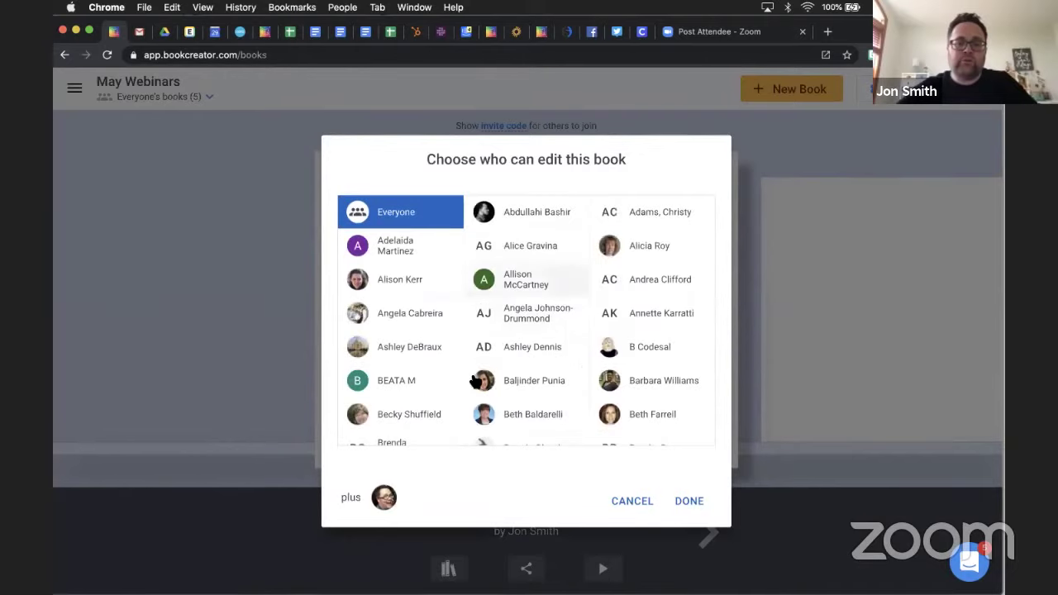
left_click(631, 502)
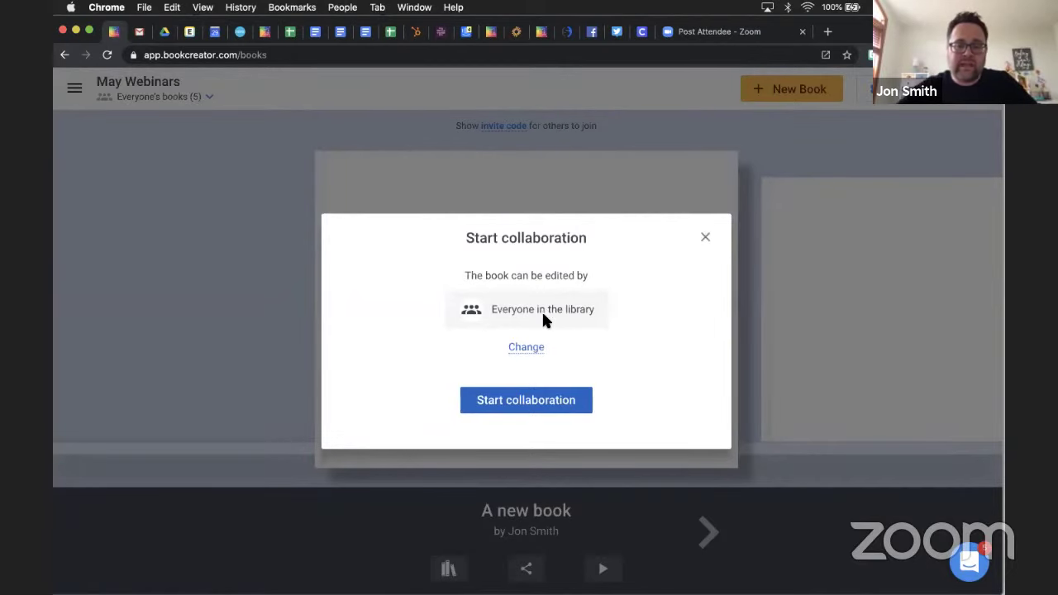
left_click(704, 239)
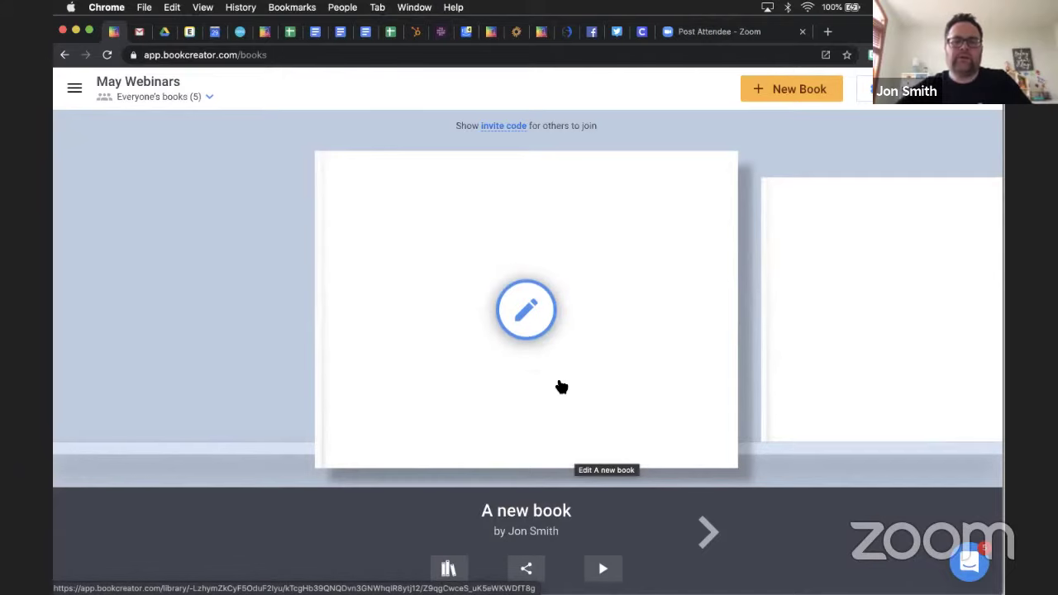
Step: Look over the new book's sharing options without choosing one, and open the book for editing at its cover
left_click(528, 568)
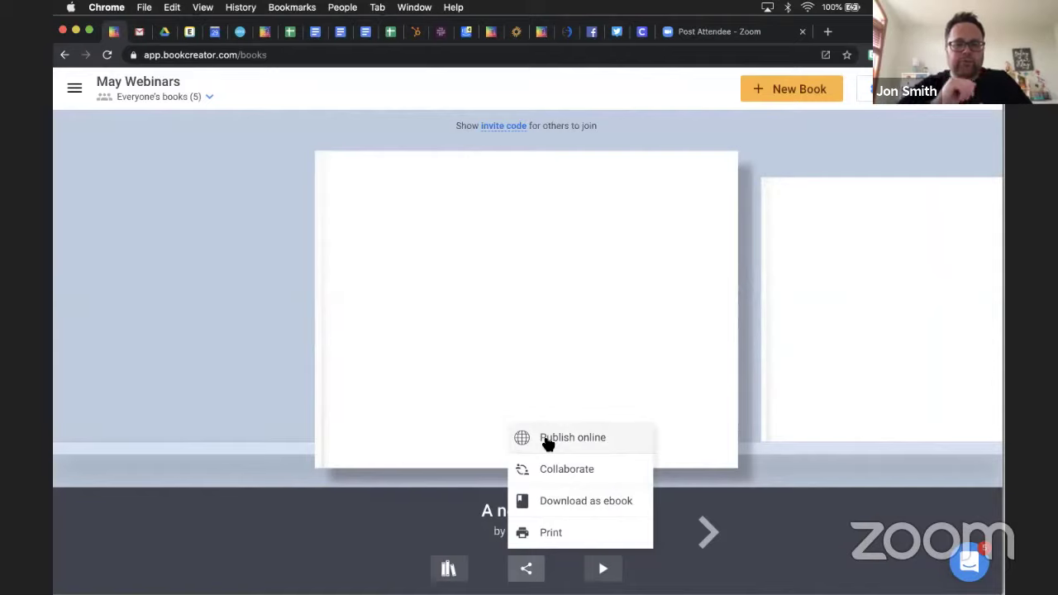
left_click(219, 416)
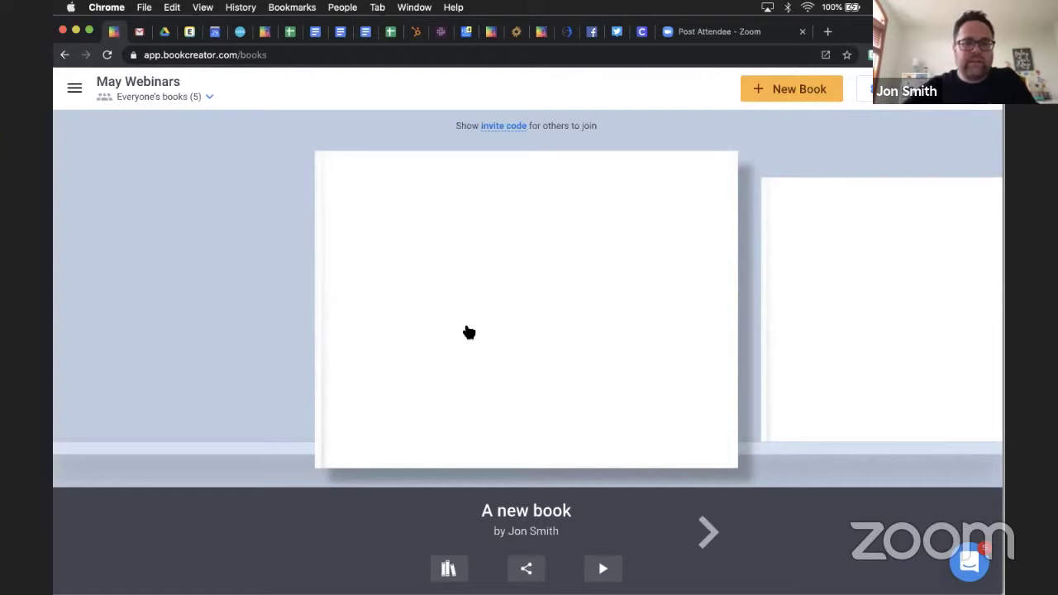
left_click(570, 360)
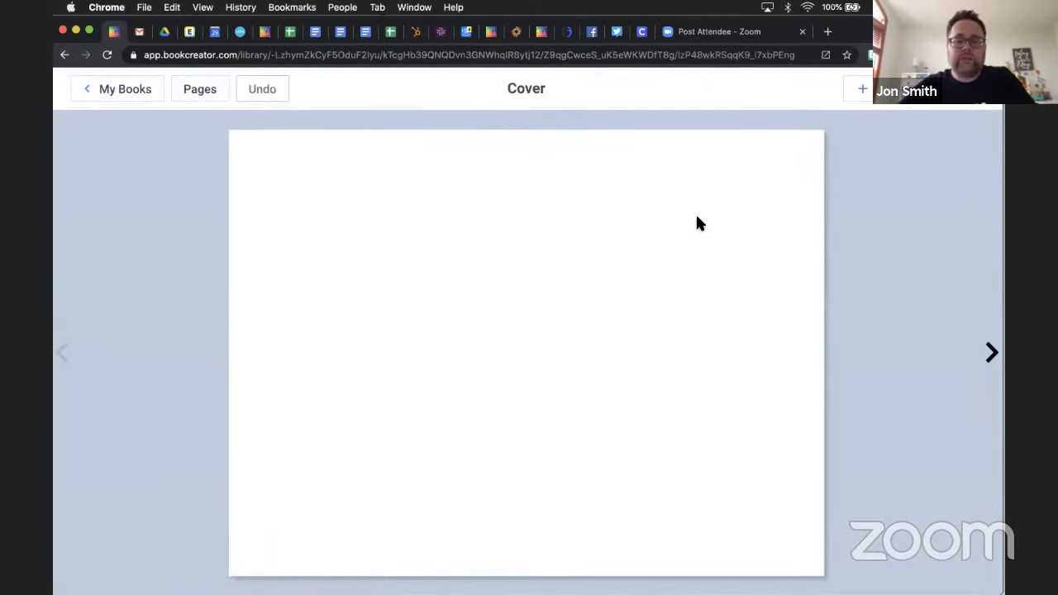
Step: Add an orange rounded rectangle to the upper part of the cover and stretch it to about 385 by 133 px
left_click(862, 89)
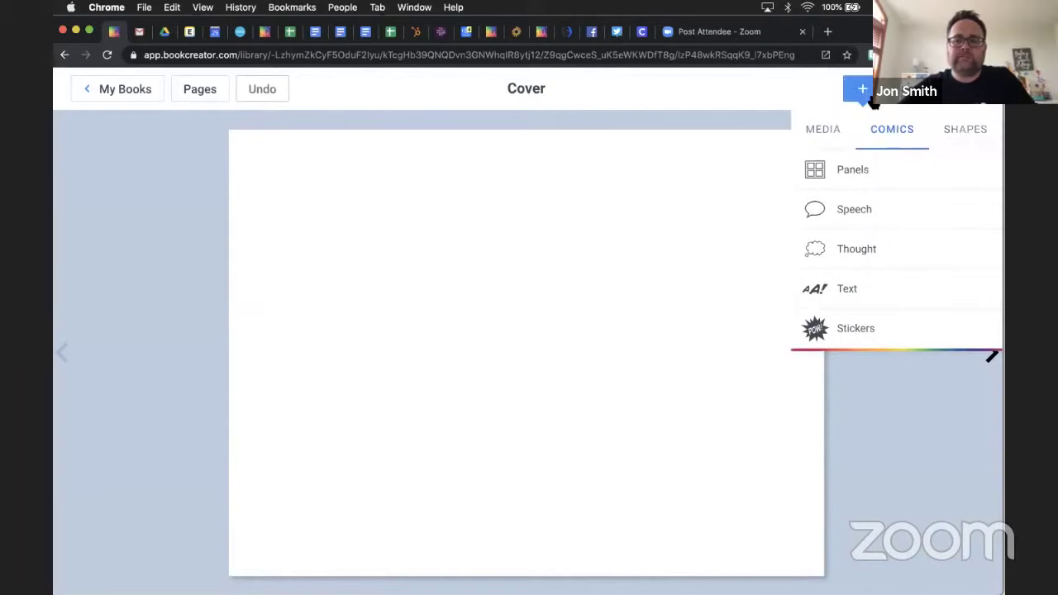
left_click(975, 137)
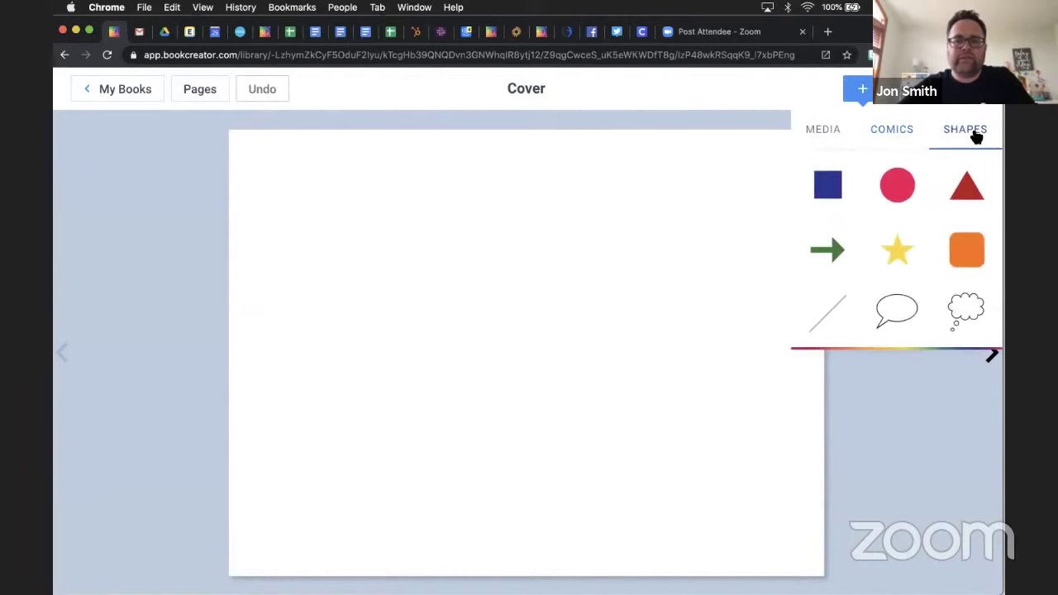
left_click(965, 247)
left_click_drag(557, 347, 672, 262)
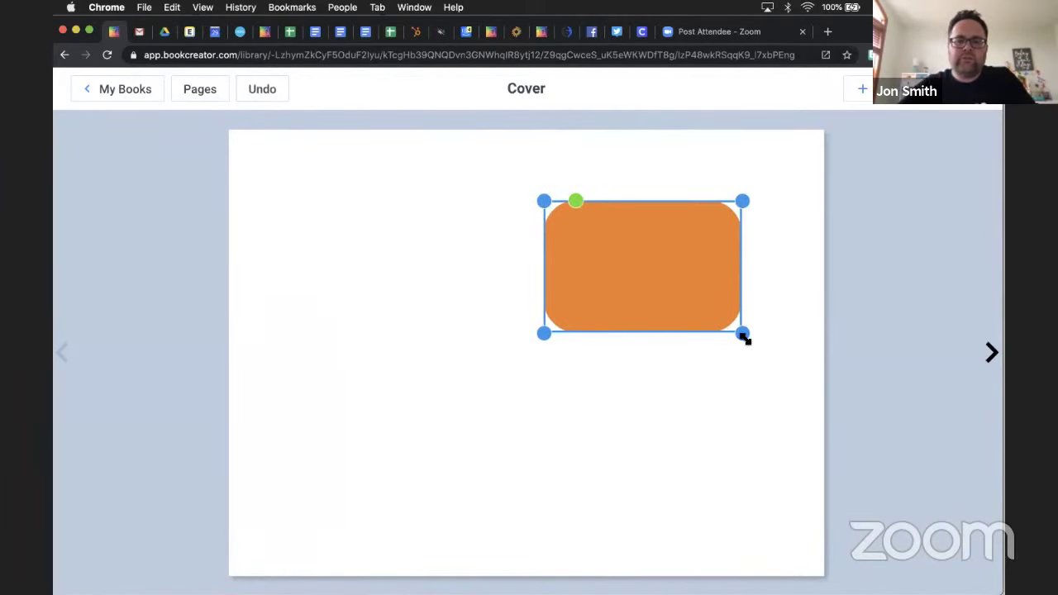
left_click_drag(744, 337, 798, 289)
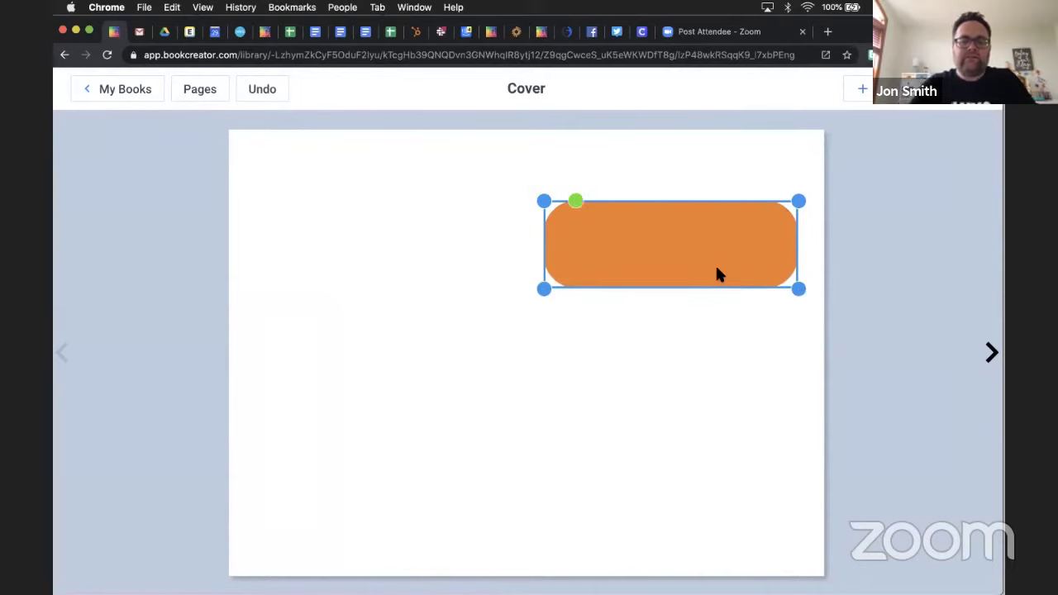
Step: Label the orange shape "FEEDBACK AND COMMENTS", shrink it, and move it partly off the page at the cover's upper right corner
double_click(715, 268)
type("FEEDB")
type("ACK ")
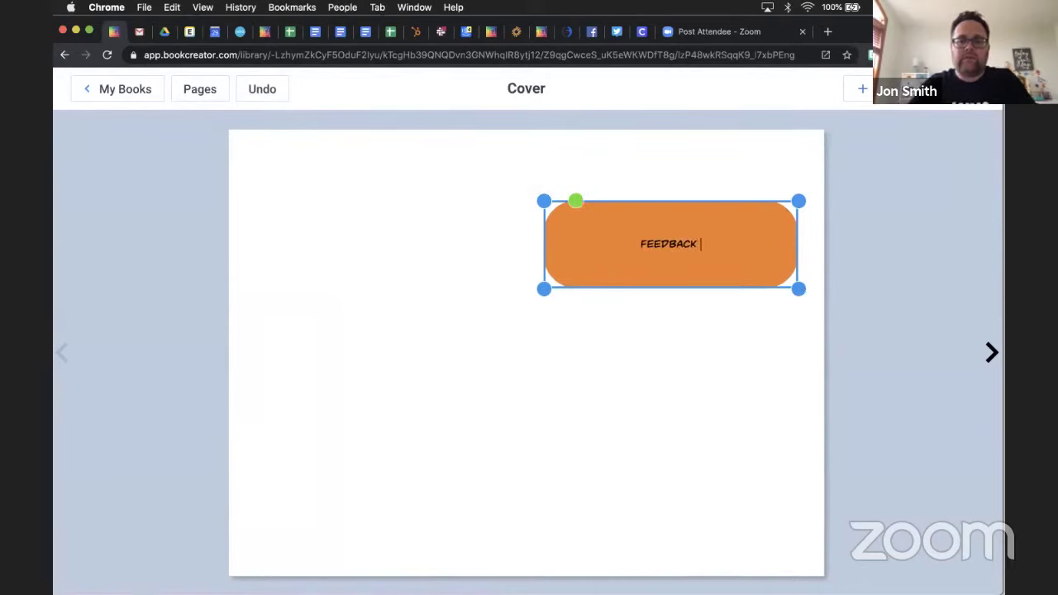
type("AND COMMENTS")
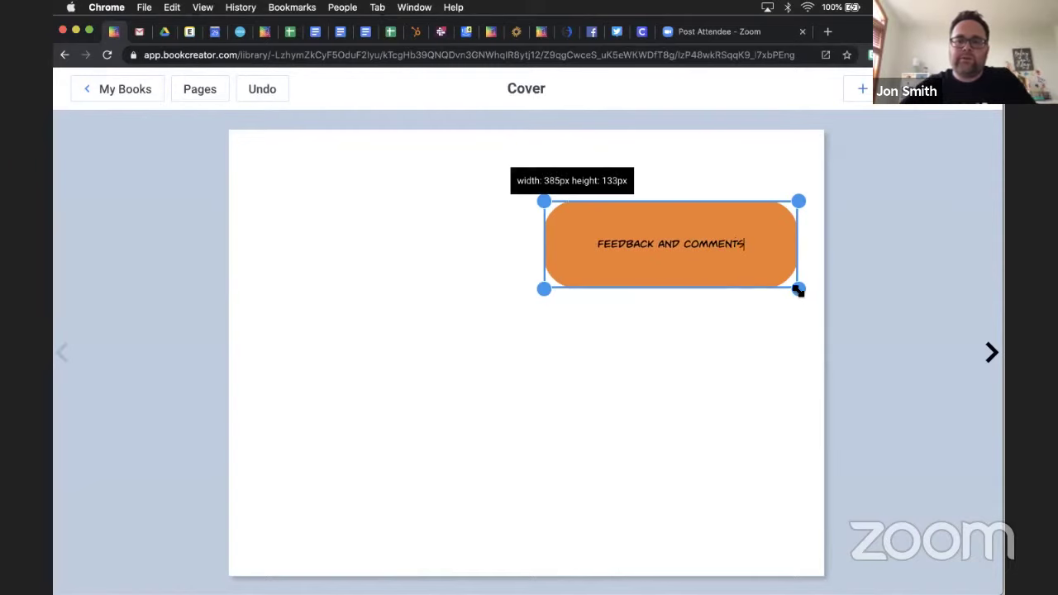
left_click_drag(798, 289, 751, 269)
left_click_drag(687, 246, 921, 185)
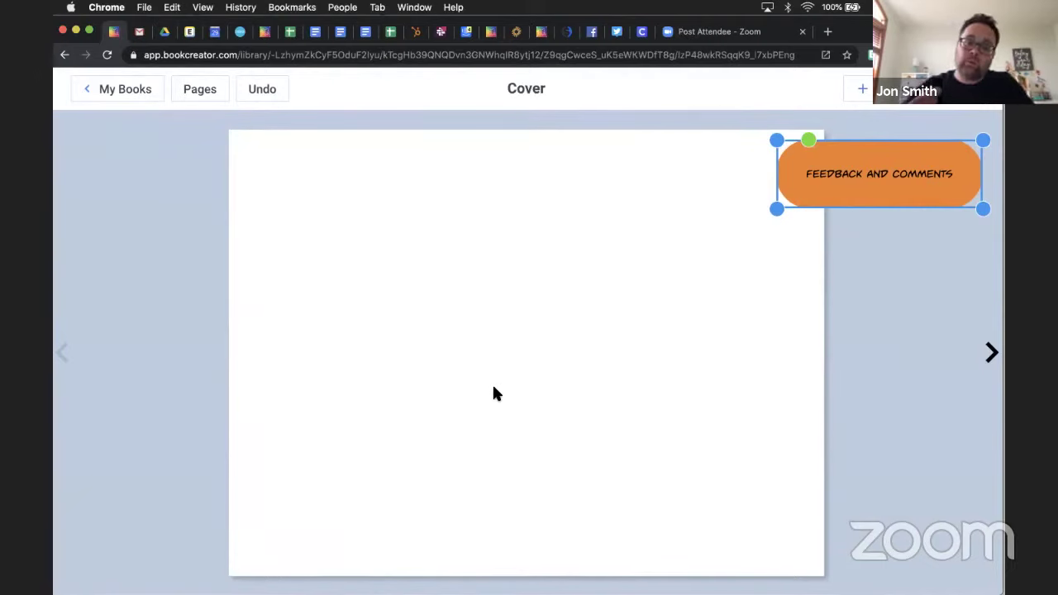
Step: Record a camera video for the cover, shrink it, and place it beside the feedback label
left_click(859, 89)
left_click(824, 133)
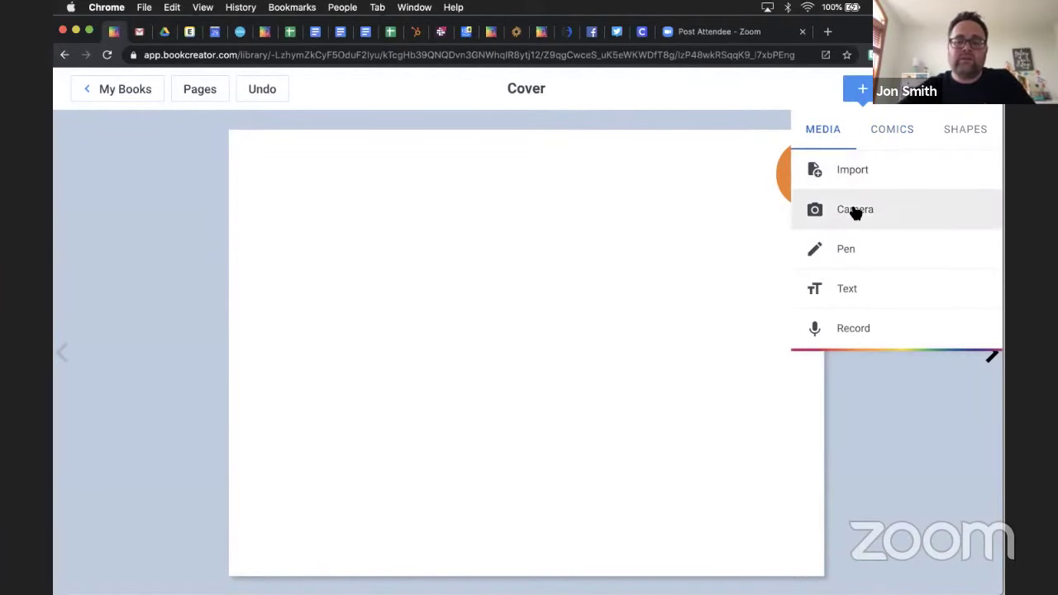
left_click(855, 211)
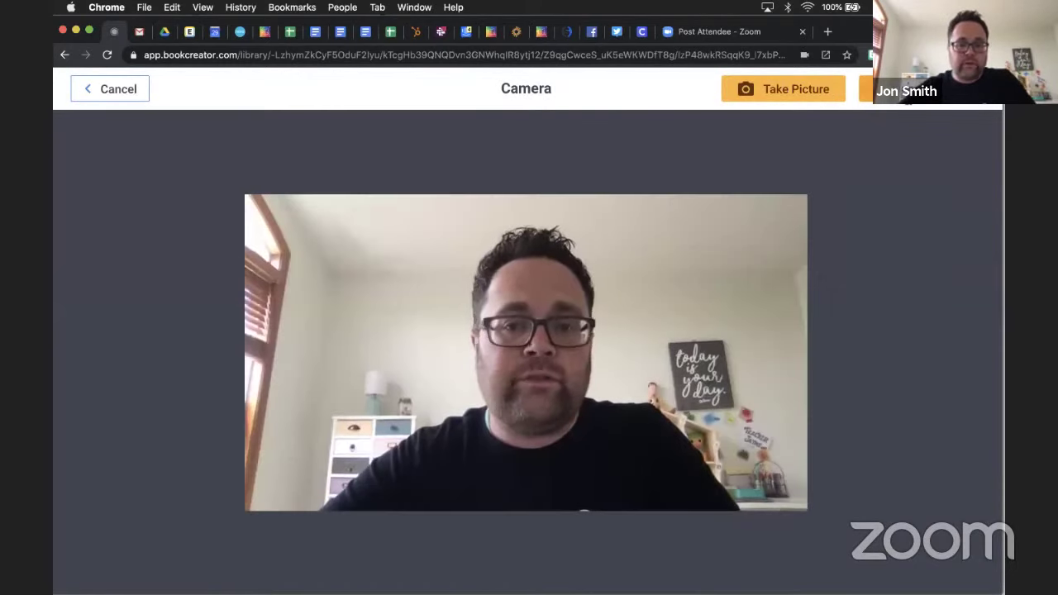
left_click(782, 89)
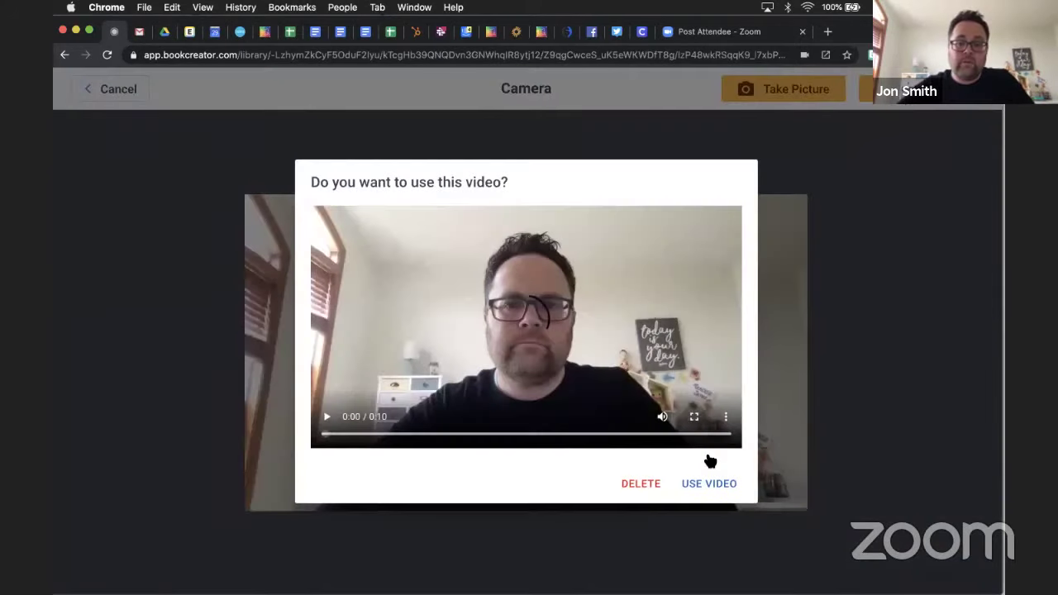
left_click(706, 483)
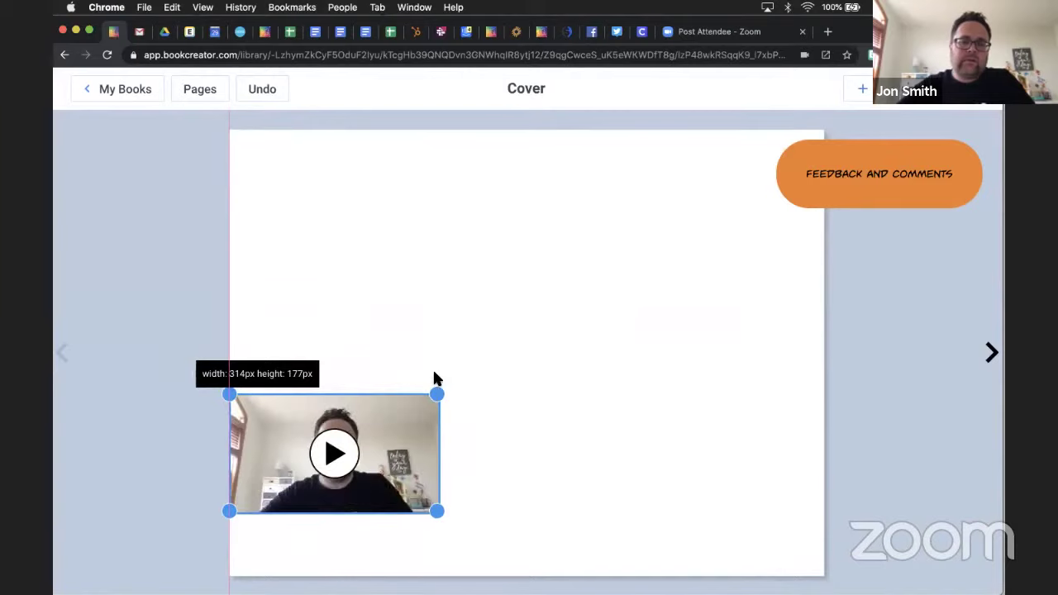
left_click_drag(413, 410, 760, 174)
left_click_drag(572, 273, 650, 192)
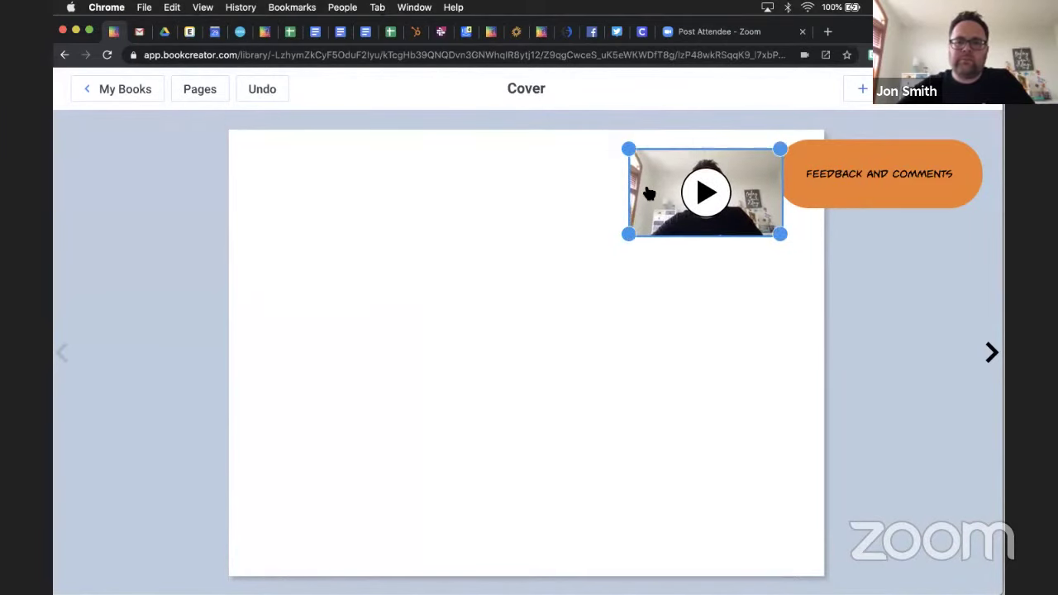
Step: Record a short sound clip, insert it on the cover, and place it below the video
left_click(860, 91)
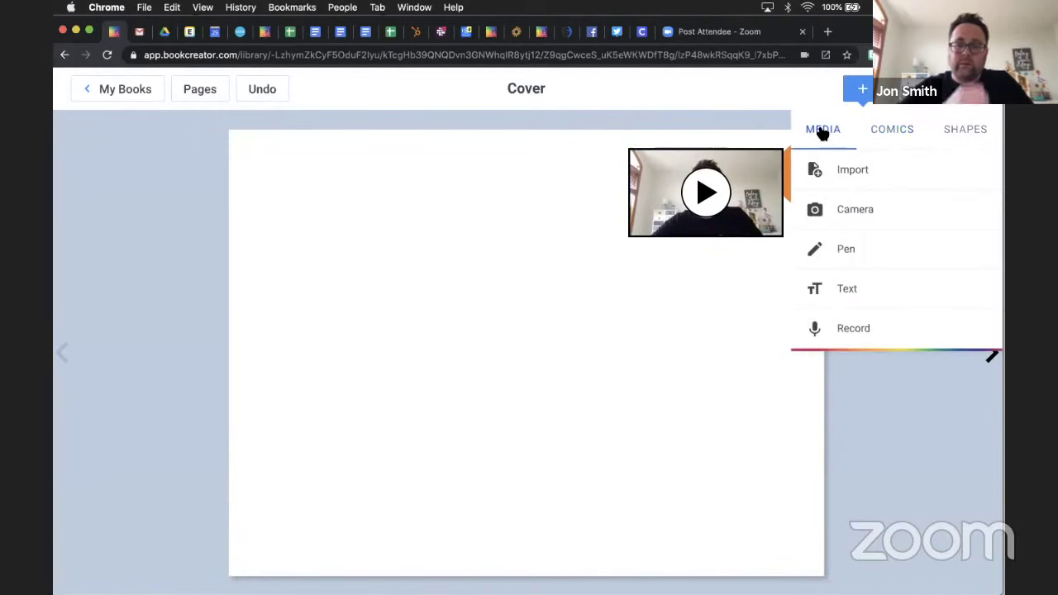
left_click(838, 328)
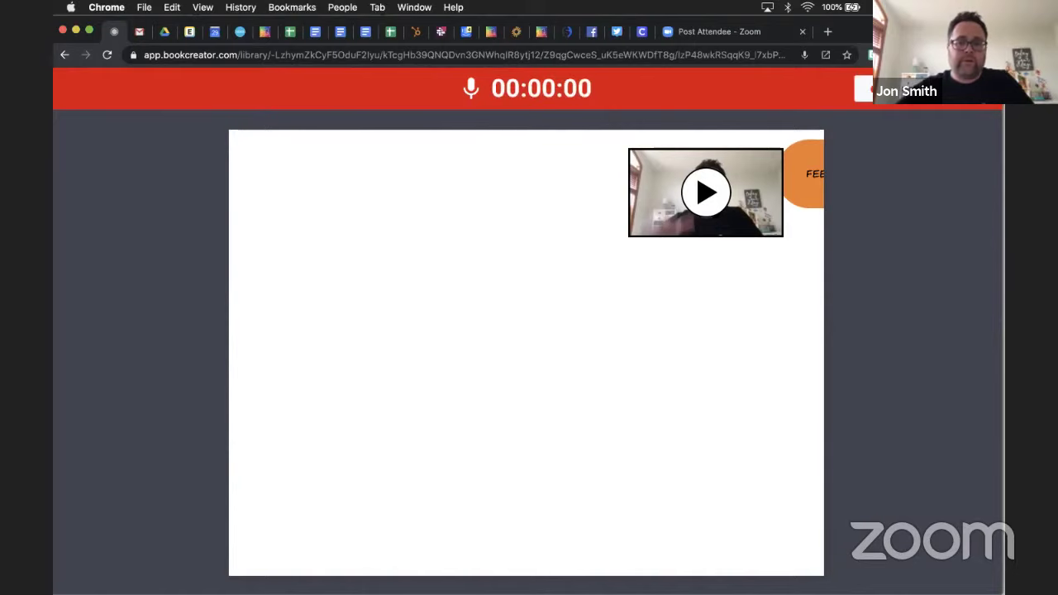
left_click(862, 90)
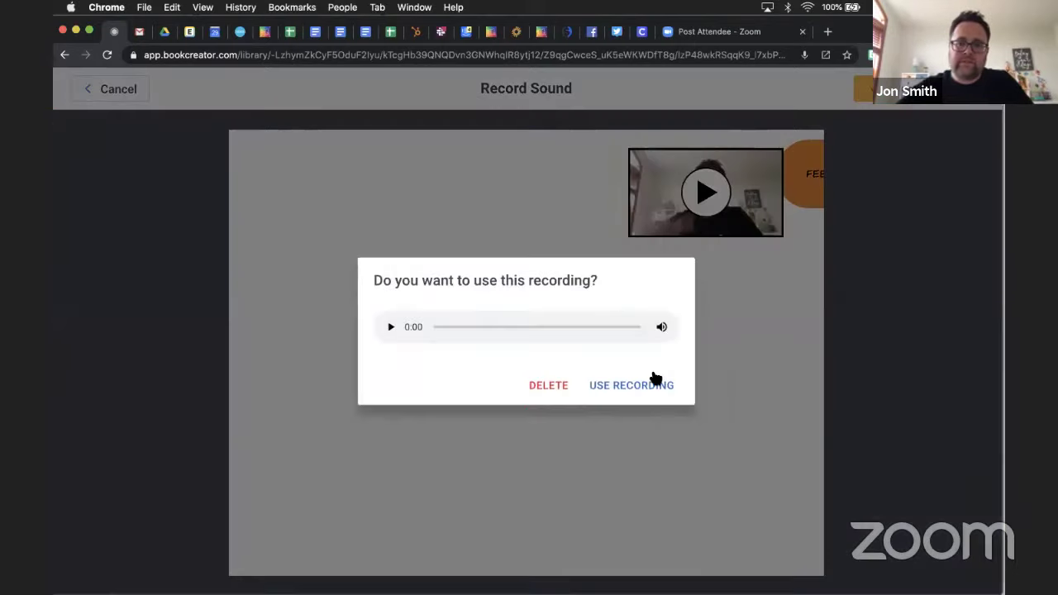
left_click(647, 382)
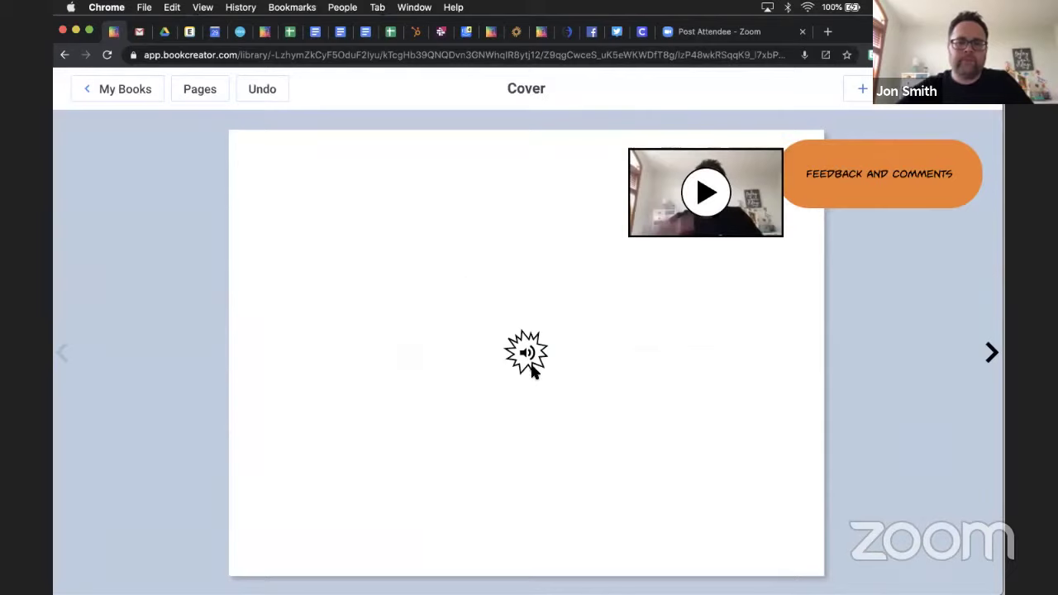
left_click_drag(528, 365, 773, 283)
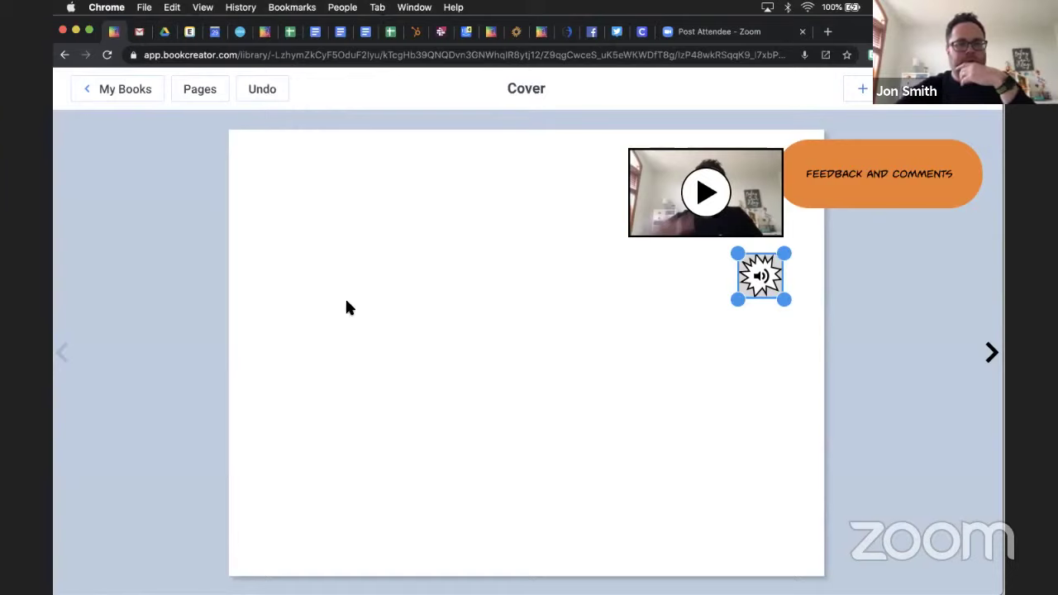
Step: Delete the video, the sound clip, and the orange feedback shape from the cover
left_click(646, 230)
key("Delete")
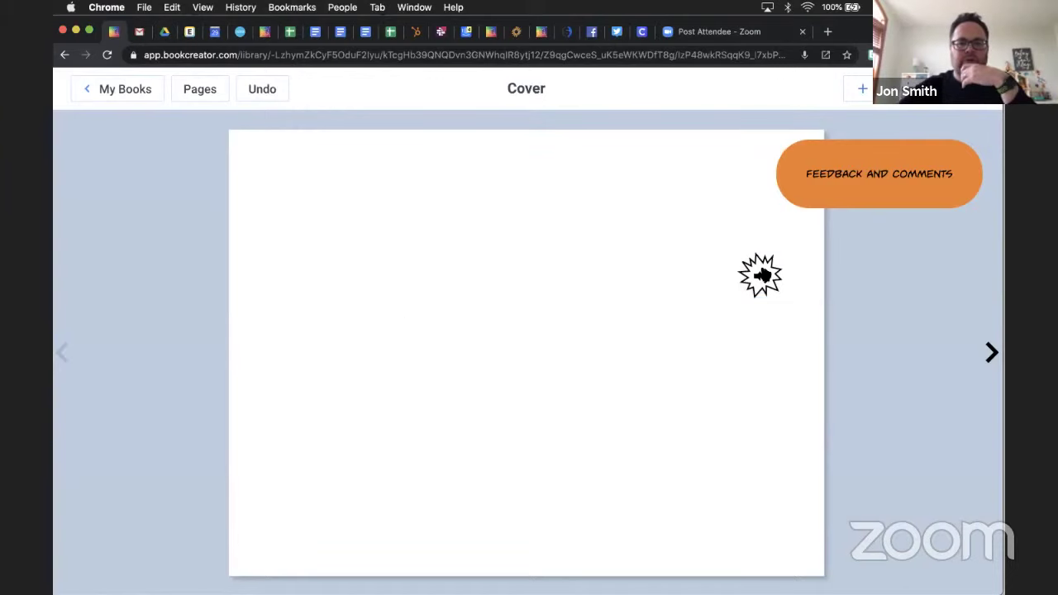
left_click(760, 276)
key("Delete")
left_click(838, 157)
key("Delete")
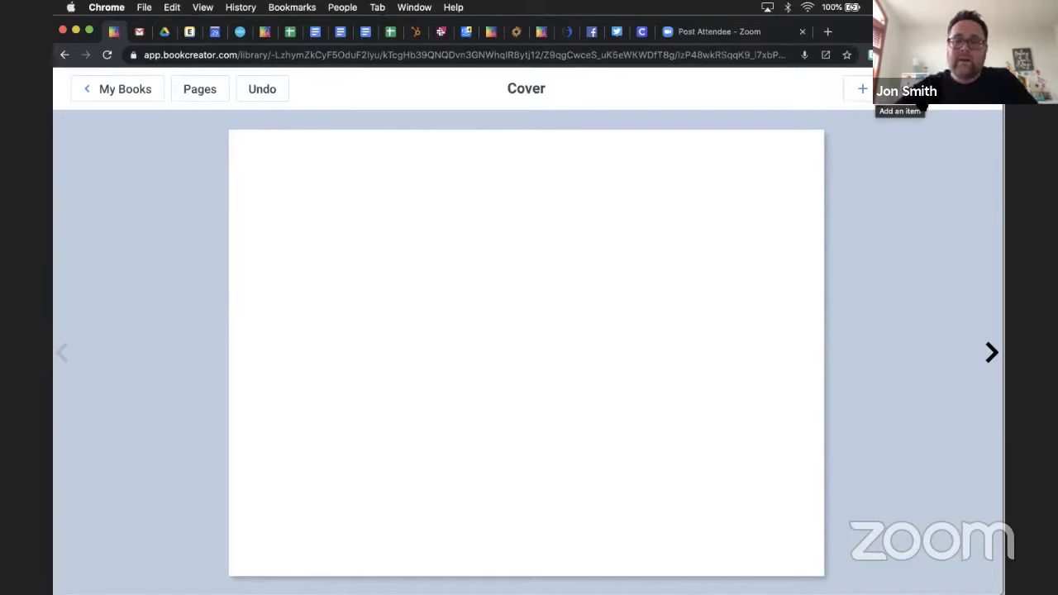
Step: Pin the page background options beside the cover and check the item-adding choices while they stay pinned
left_click(920, 100)
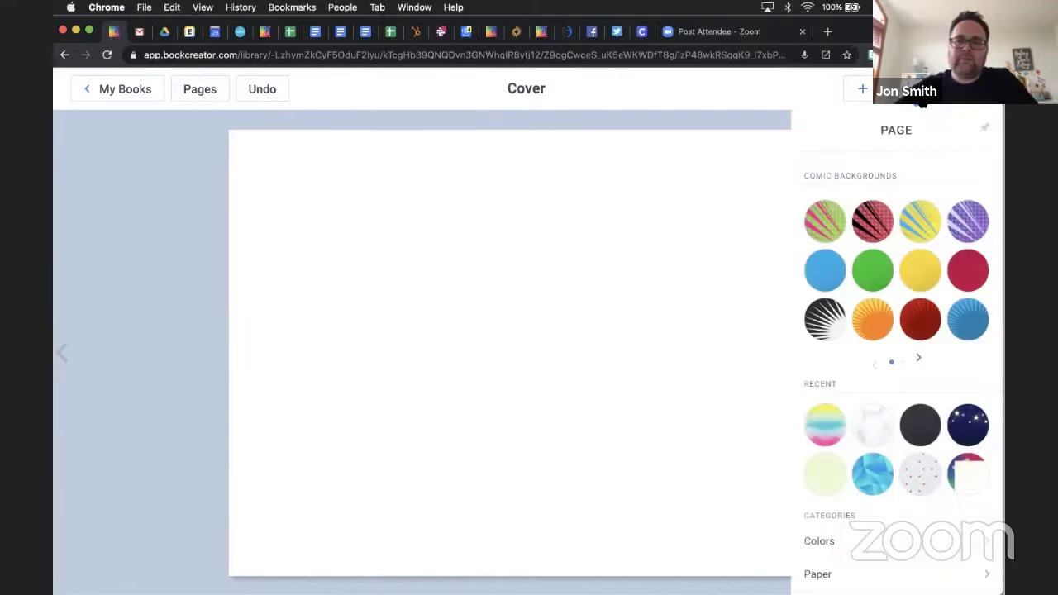
left_click(984, 132)
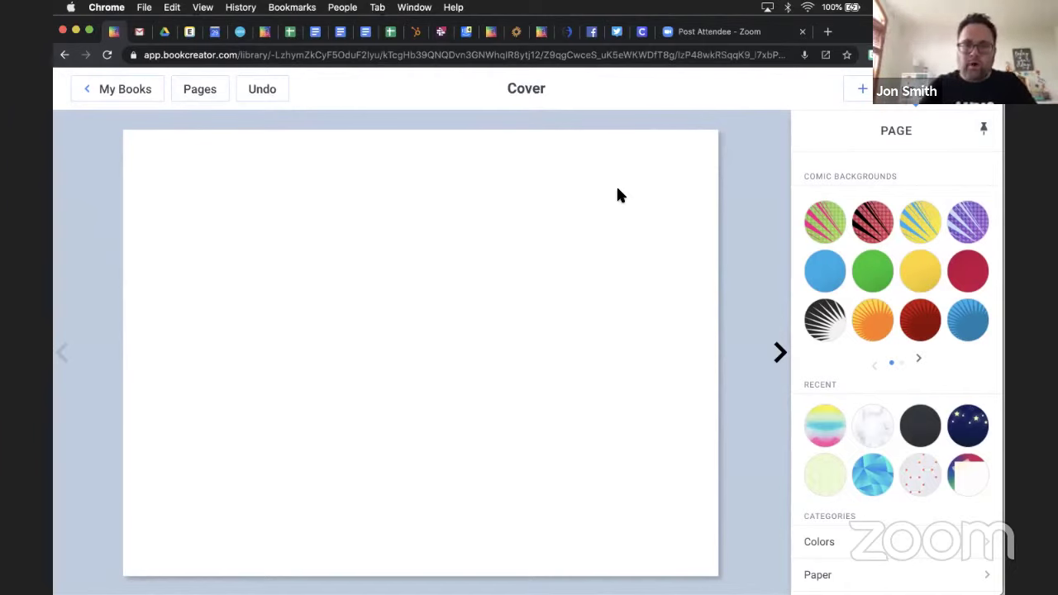
left_click(860, 88)
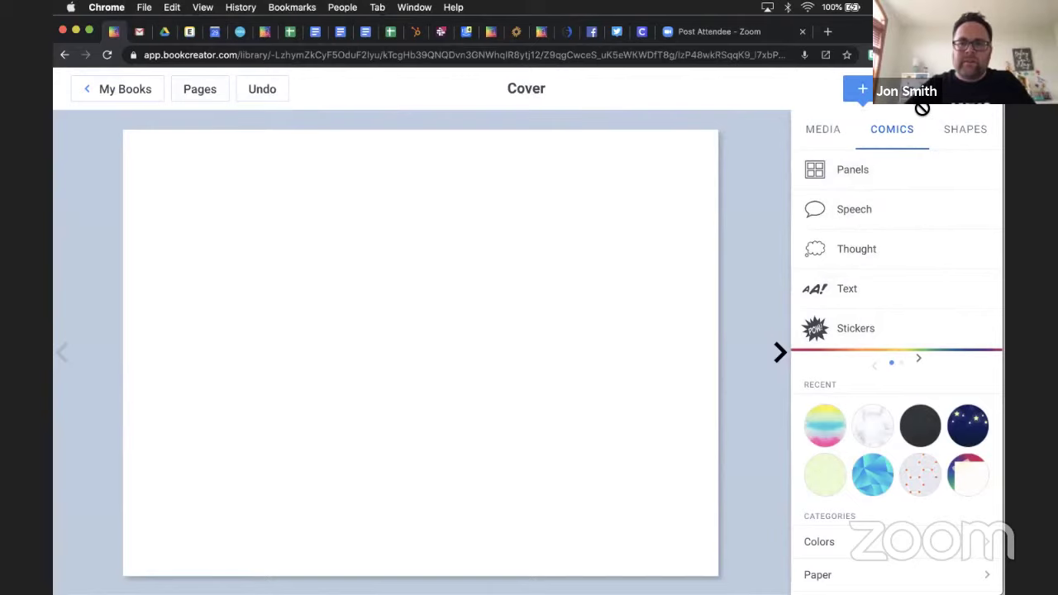
left_click(777, 141)
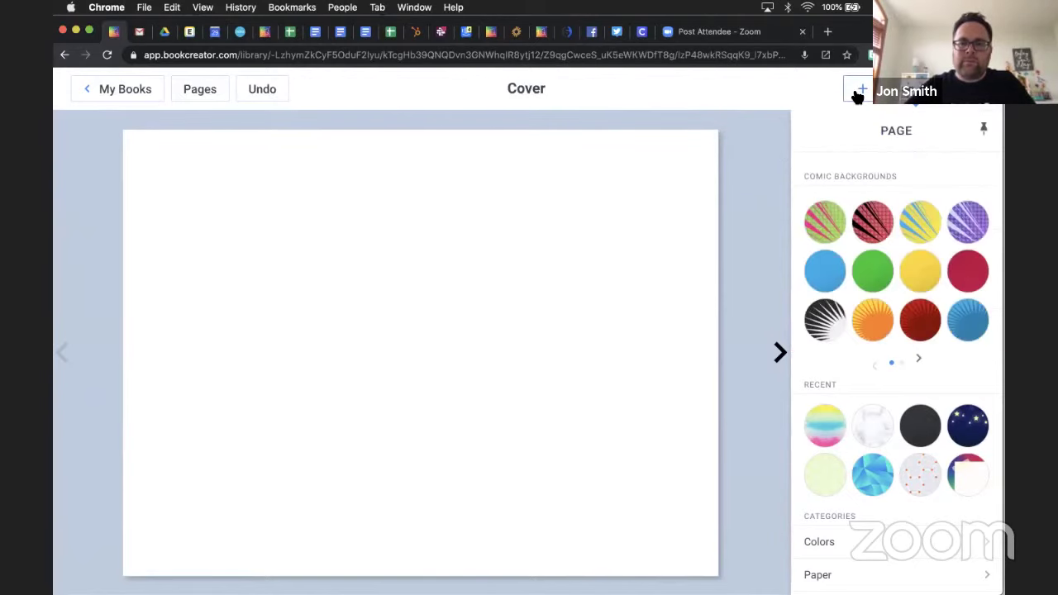
left_click(860, 88)
left_click(817, 131)
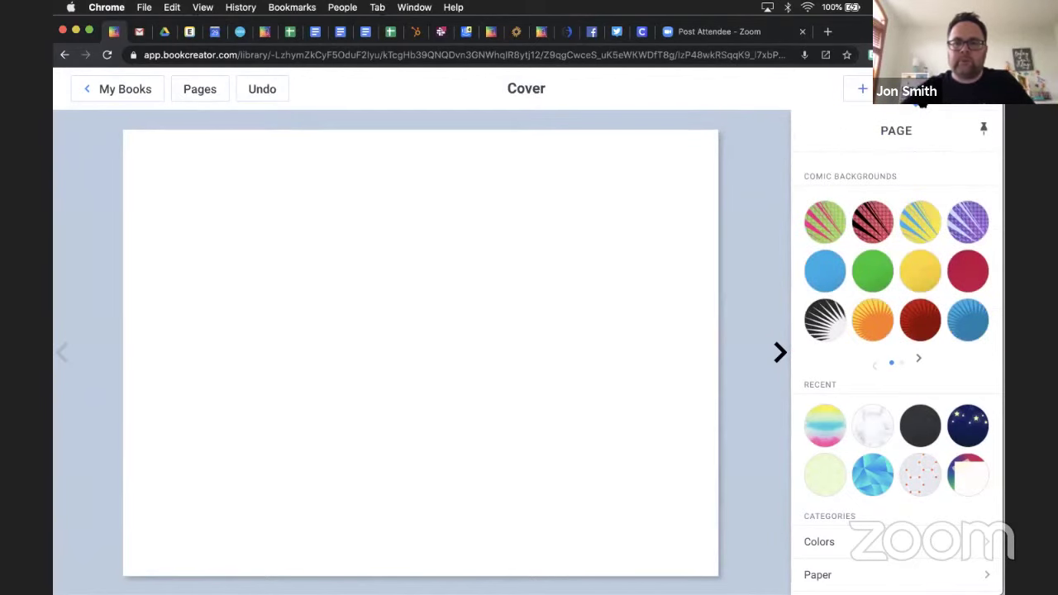
Step: Hide and redisplay the pinned page options, then apply the green comic background with pink rays to the cover
left_click(920, 105)
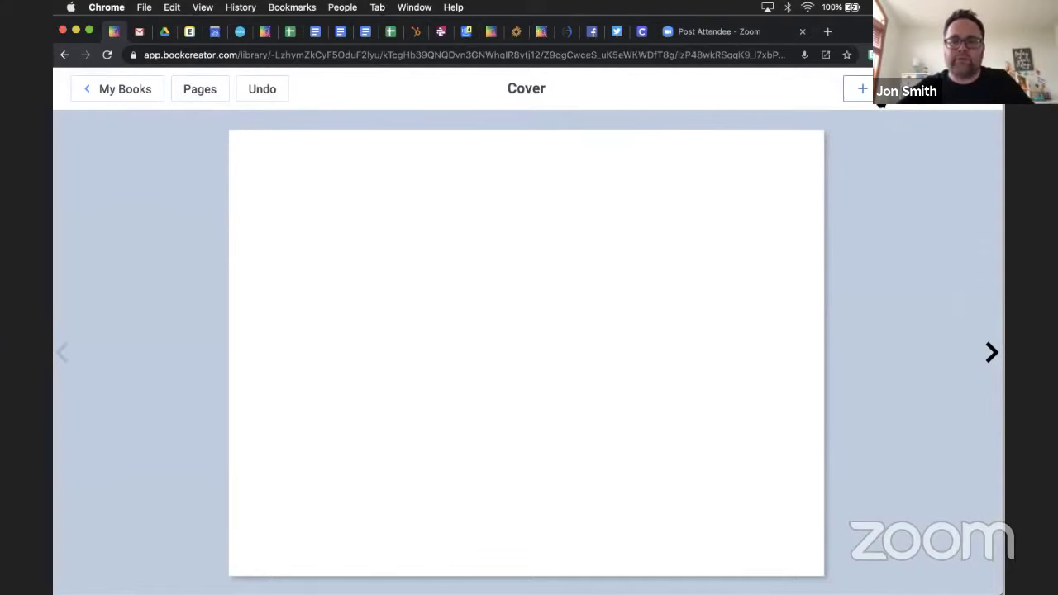
left_click(881, 101)
left_click(916, 106)
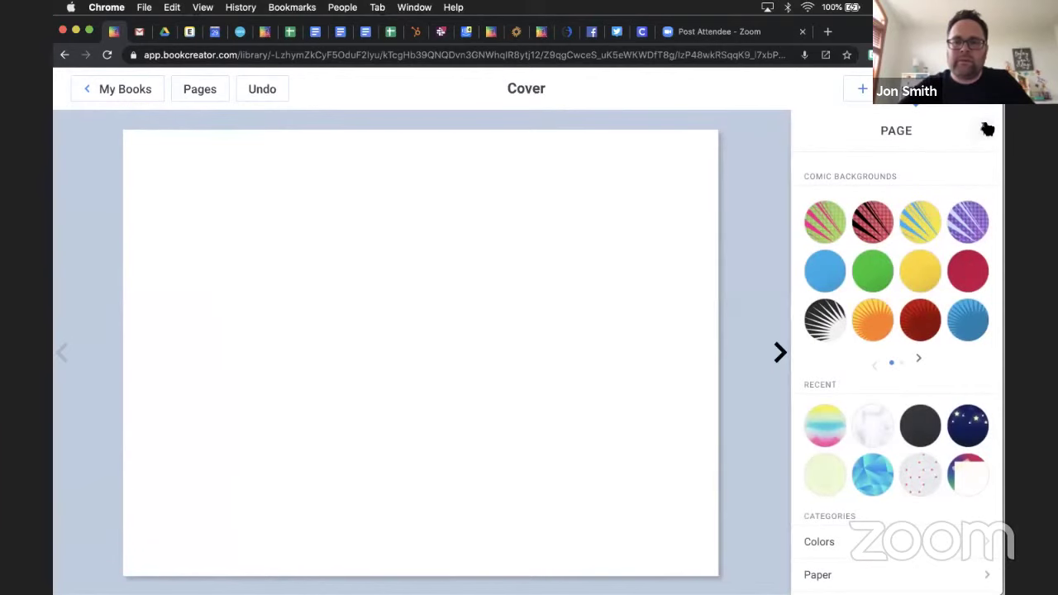
left_click(840, 235)
left_click(863, 91)
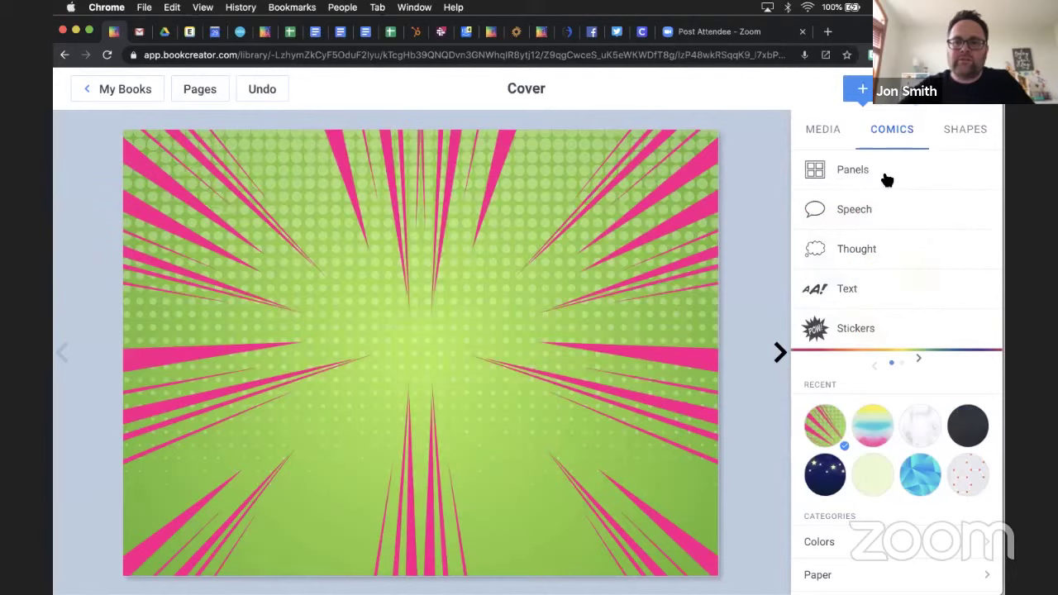
left_click(887, 175)
left_click(858, 107)
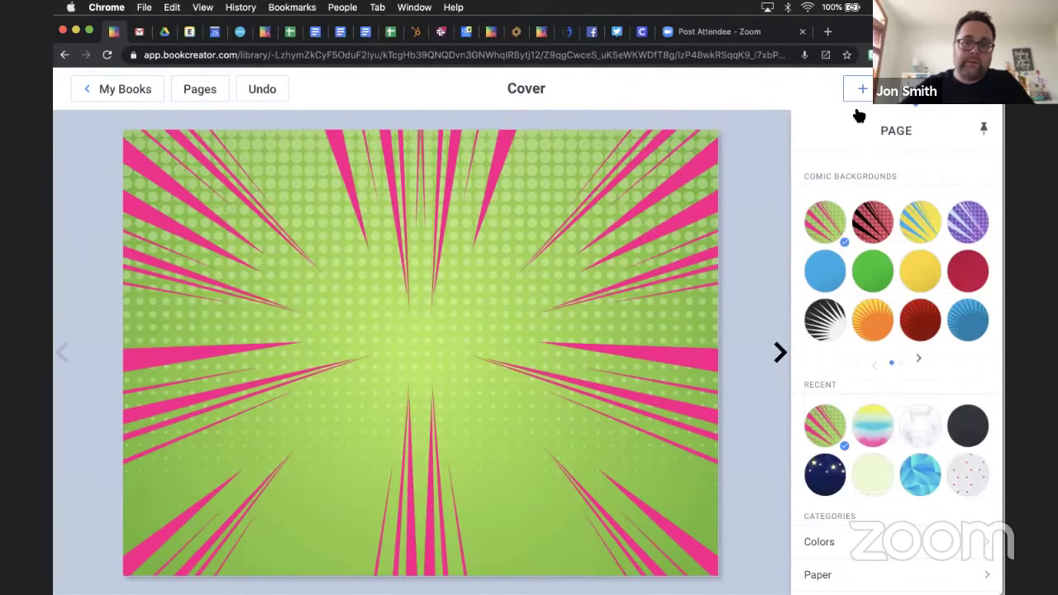
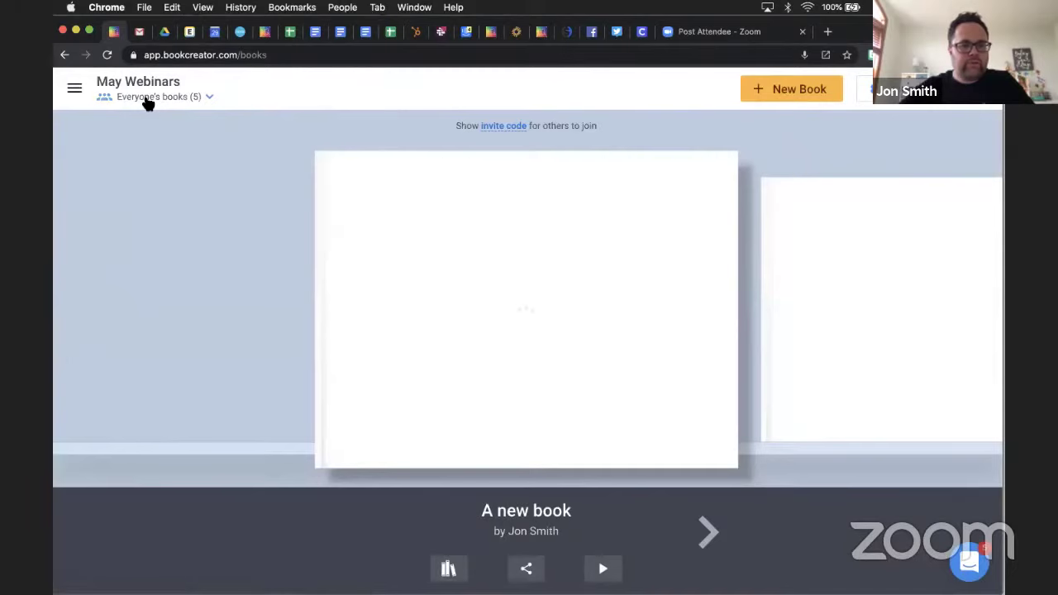
Step: Create a new Portrait 2:3 Comic book in the May Webinars library and go to pages 2 and 3
left_click(810, 89)
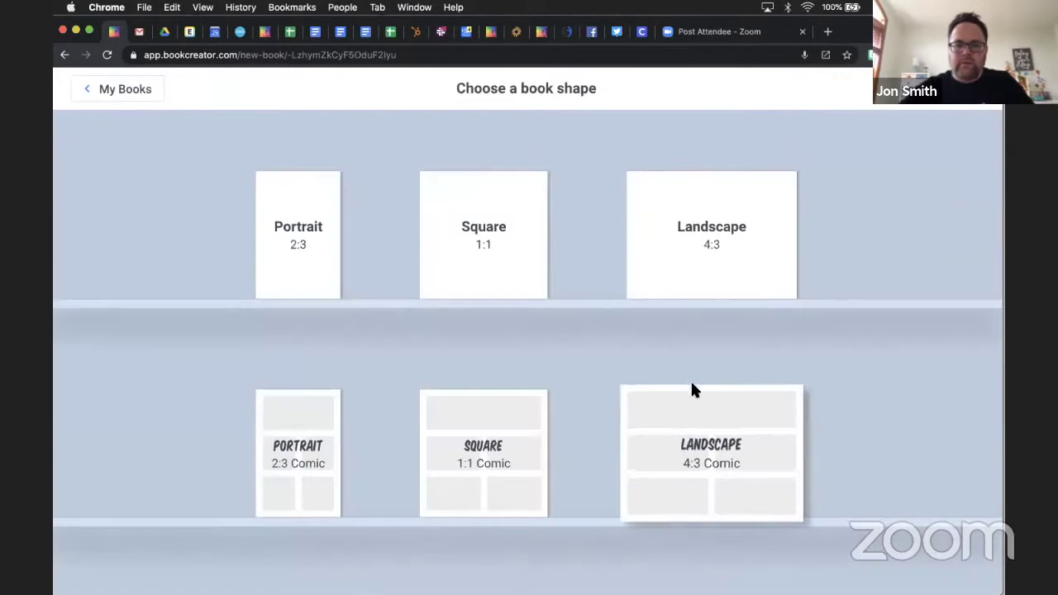
left_click(331, 442)
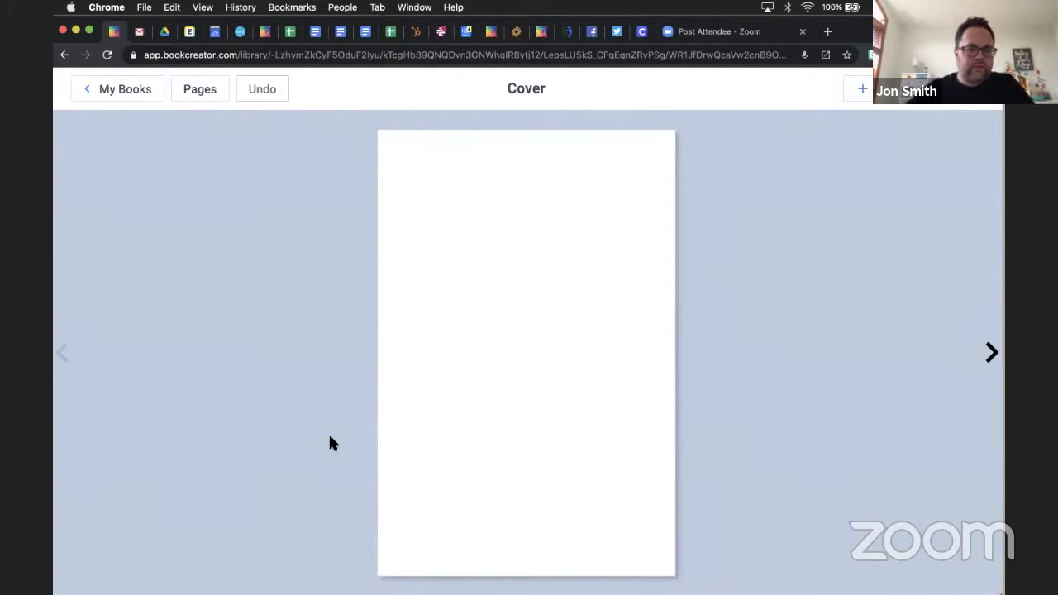
left_click(992, 353)
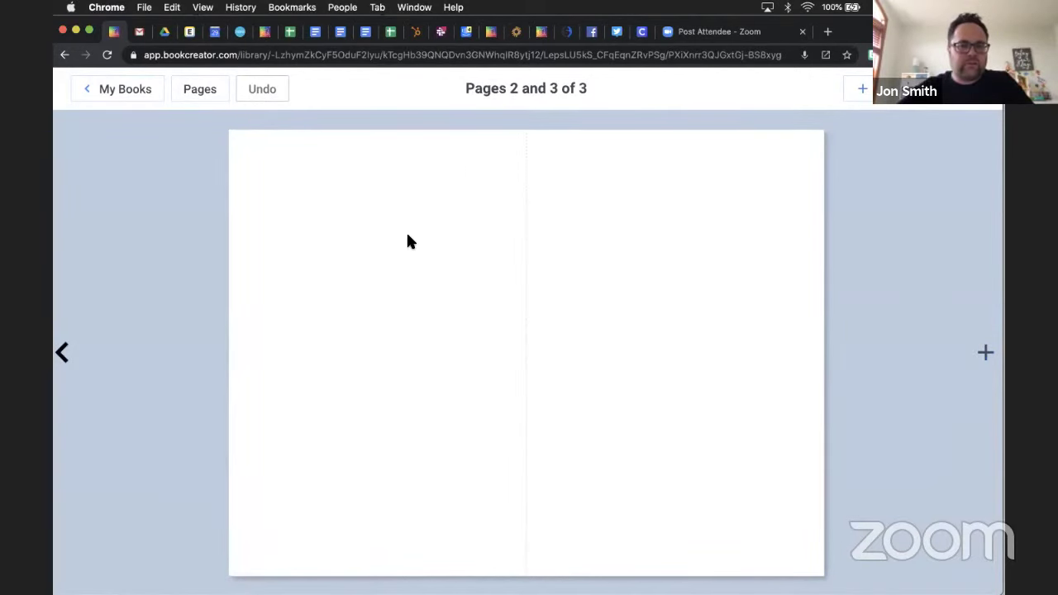
Step: Apply the plain green dotted comic background across the spread of pages 2 and 3
left_click(983, 89)
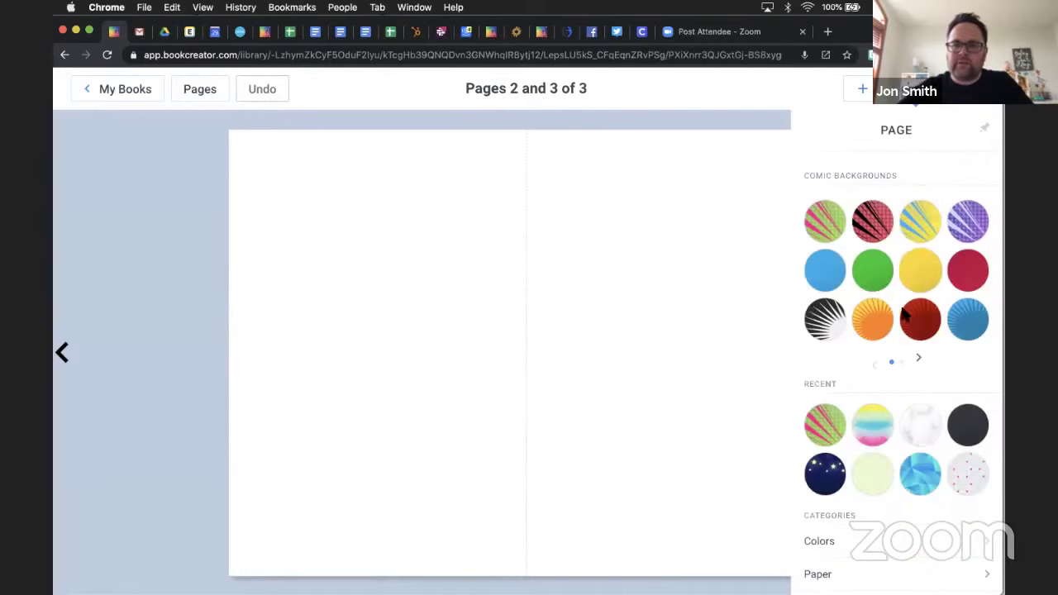
left_click(872, 271)
left_click(659, 120)
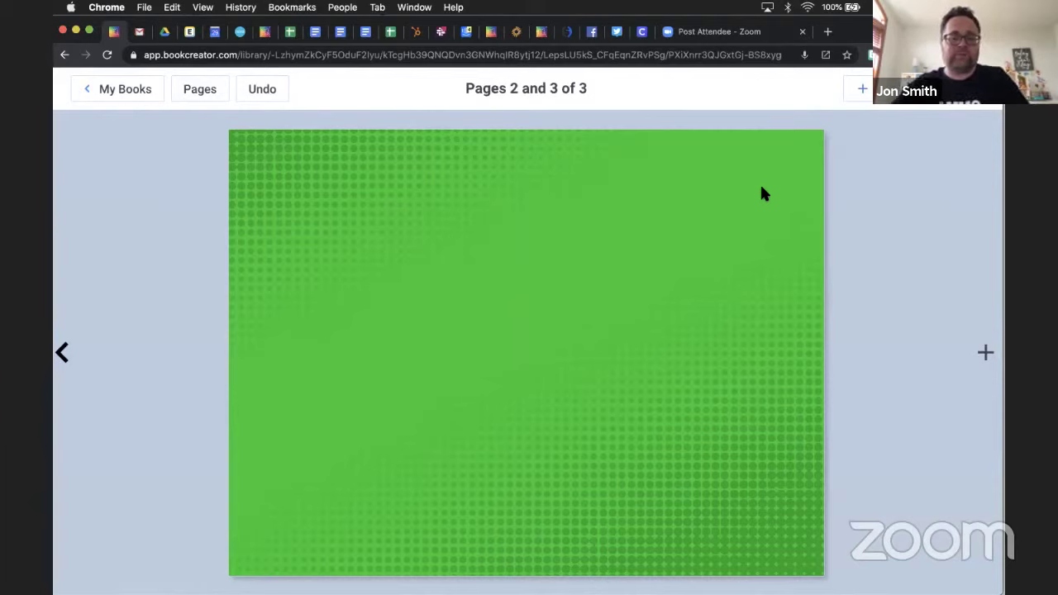
Step: Capture a screenshot of page 3's green background, then apply the plain red dotted comic background across pages 2 and 3
key("super+shift+4")
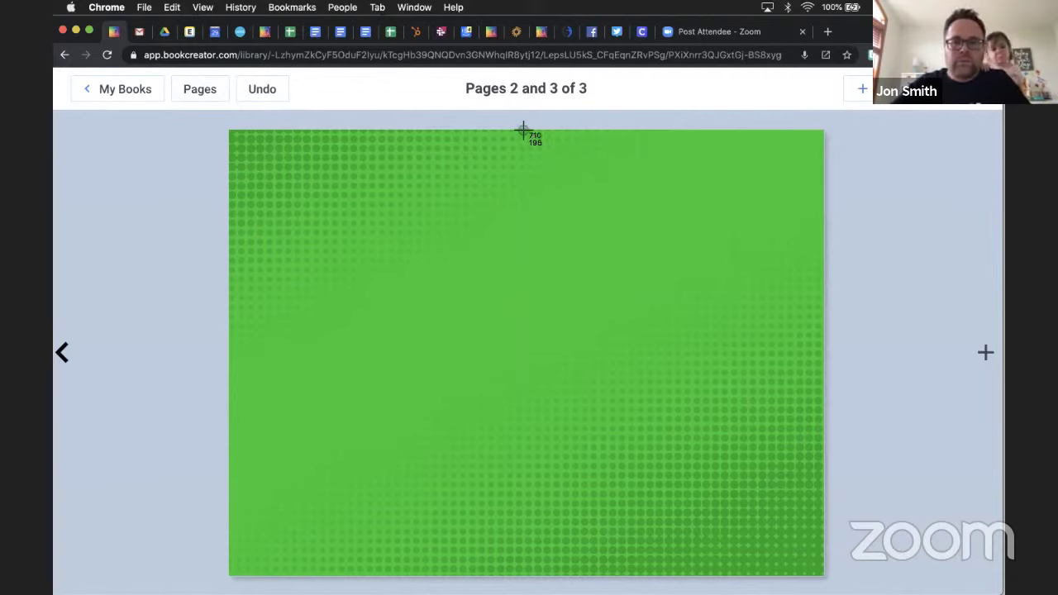
left_click_drag(523, 130, 824, 579)
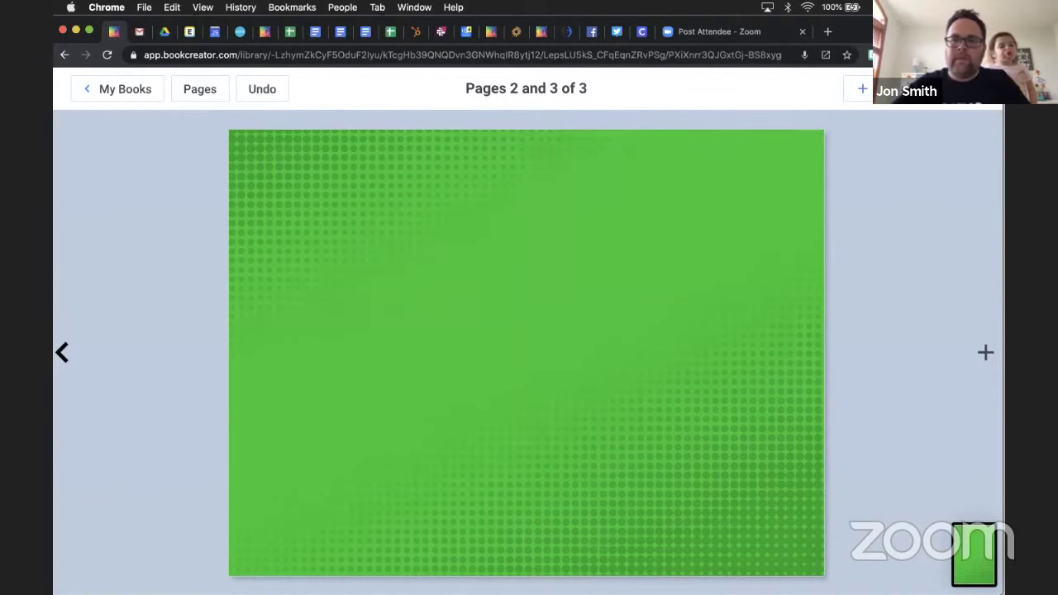
left_click(908, 89)
left_click(967, 272)
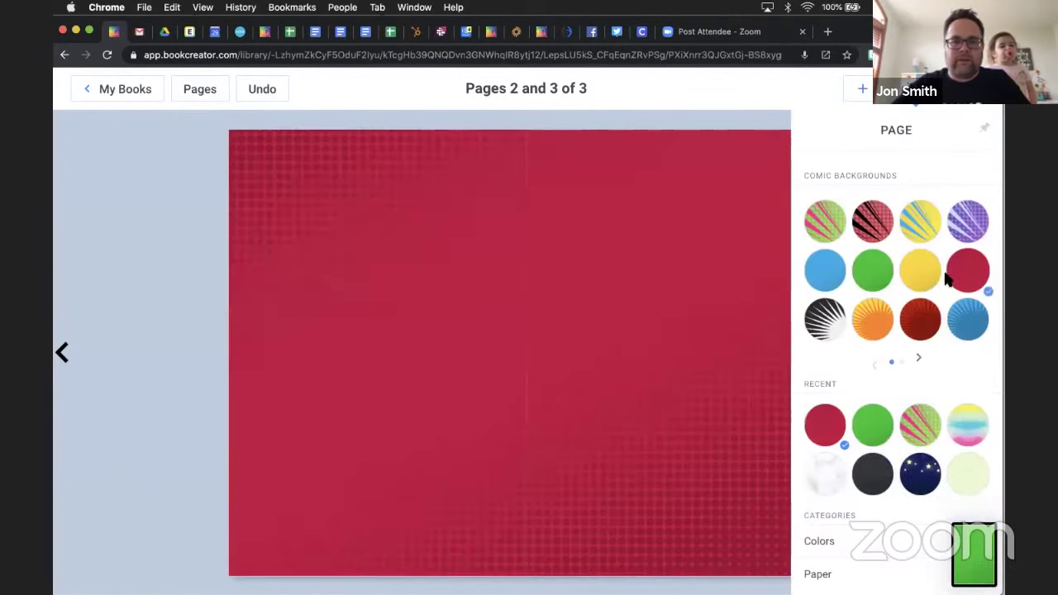
Step: Add the green background screenshot from the desktop to the spread as an image
left_click_drag(851, 32, 734, 32)
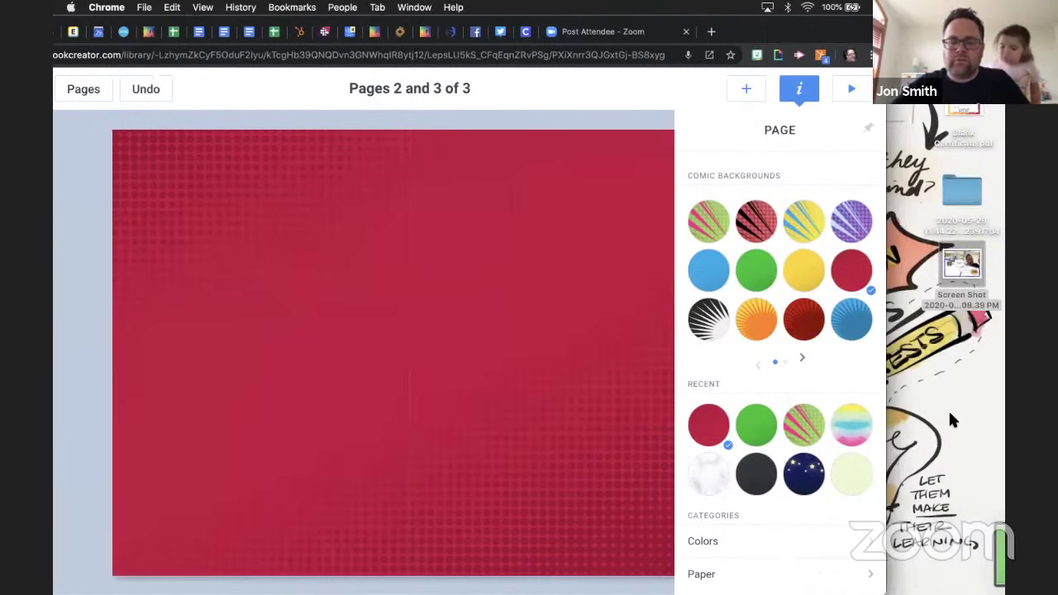
left_click_drag(949, 329, 518, 378)
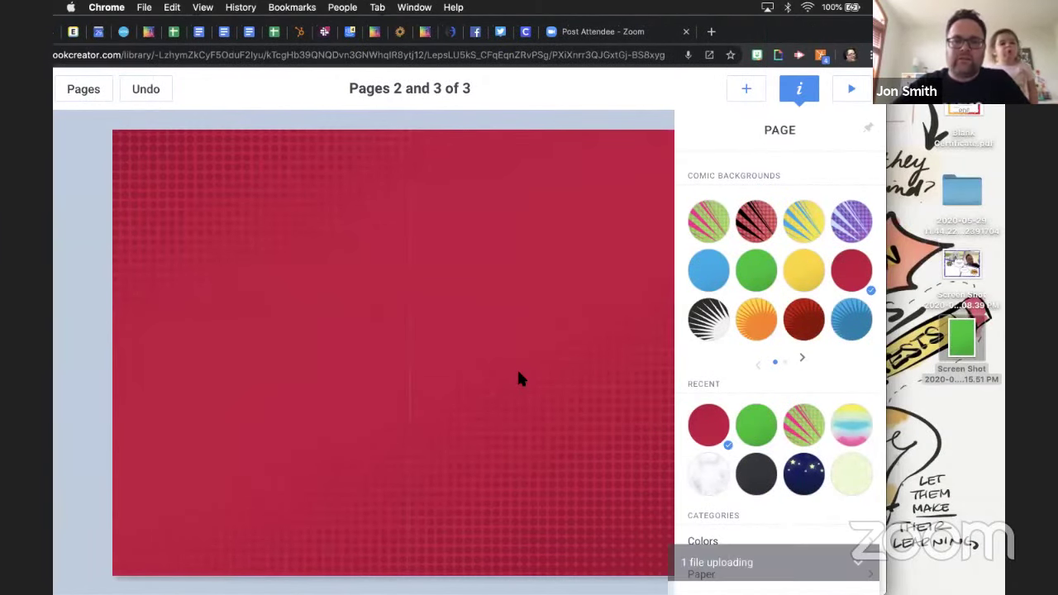
left_click_drag(785, 31, 904, 31)
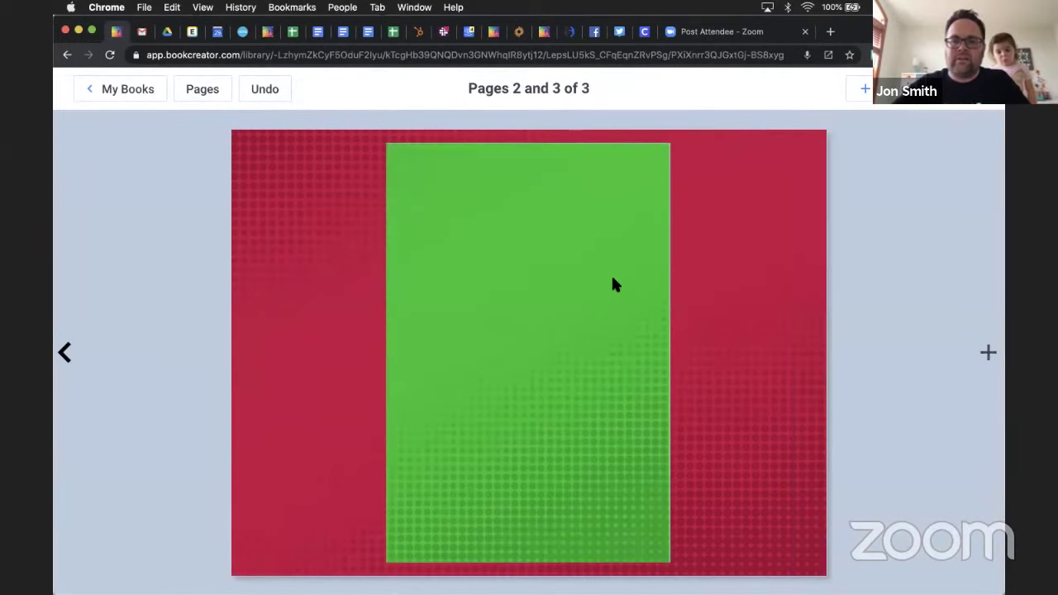
Step: Enlarge the green image to full page height and align it over page 3, leaving page 2 red
left_click(613, 285)
left_click_drag(613, 279, 711, 291)
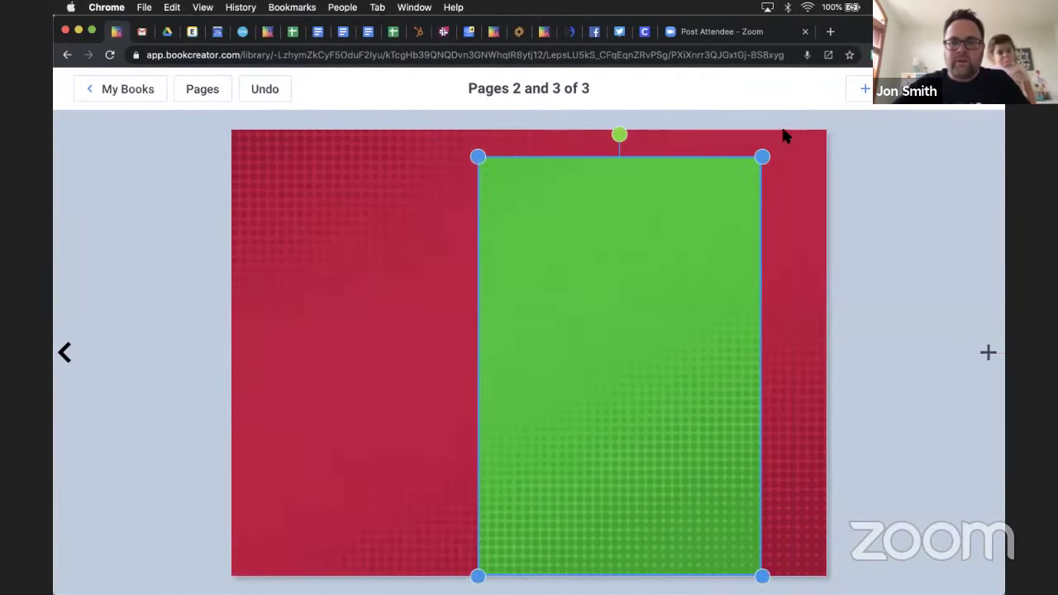
left_click_drag(764, 161, 798, 131)
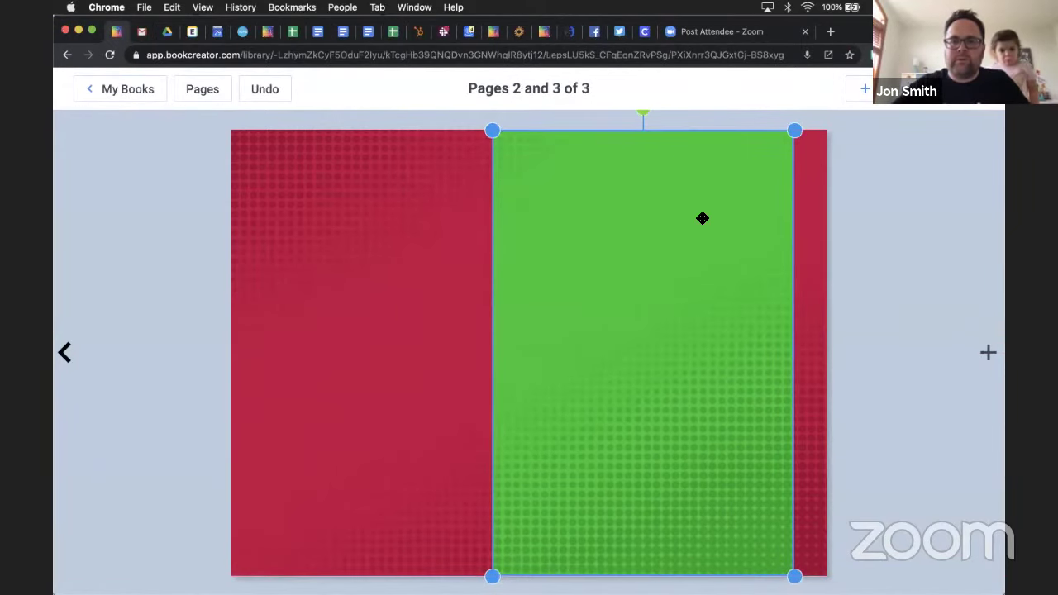
left_click_drag(702, 217, 732, 215)
left_click(882, 186)
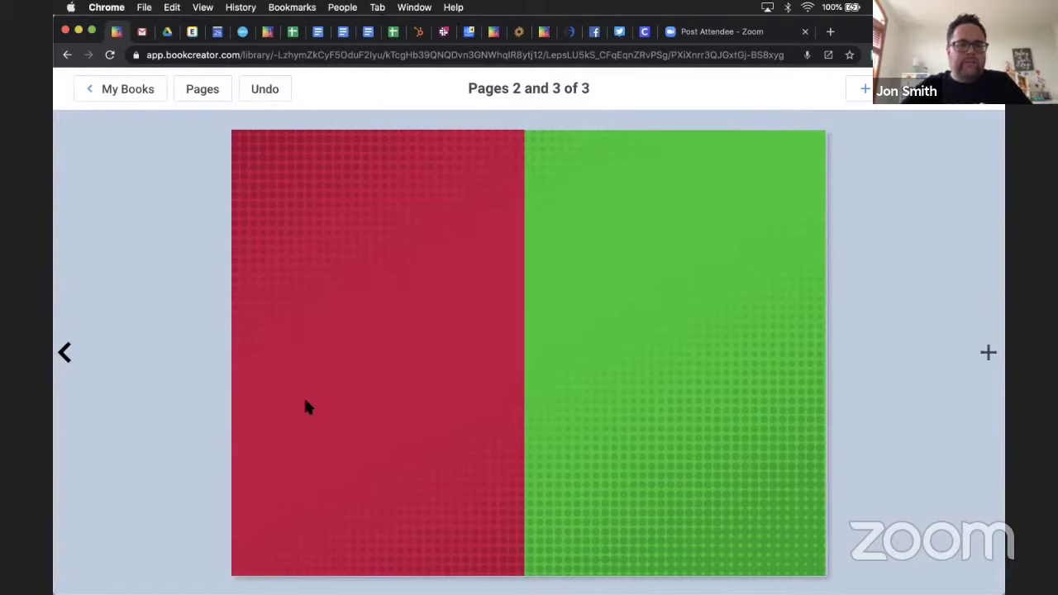
Step: Lock the green image in place on page 3
right_click(668, 271)
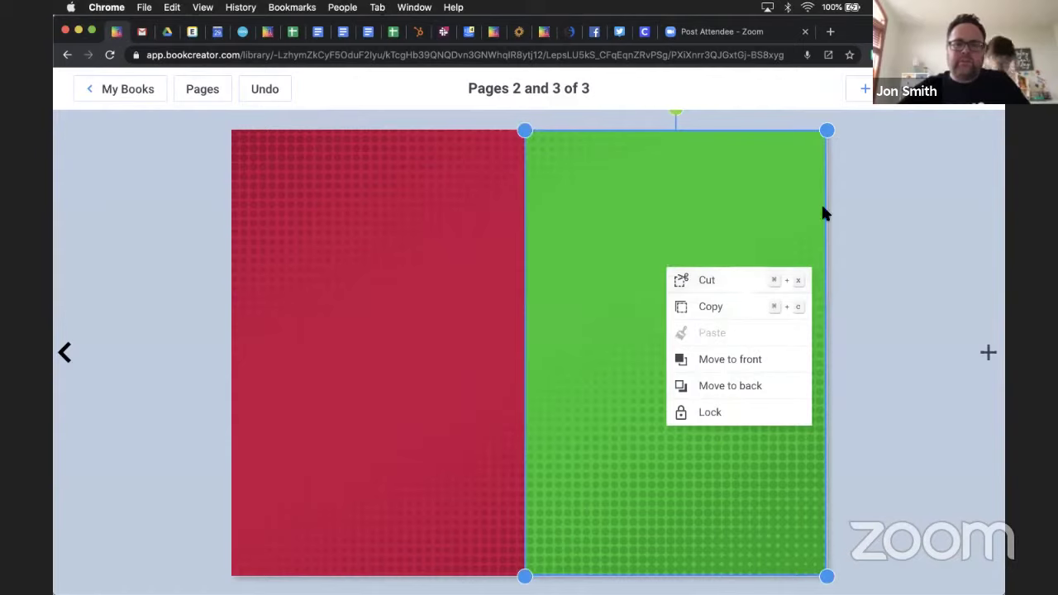
left_click(859, 207)
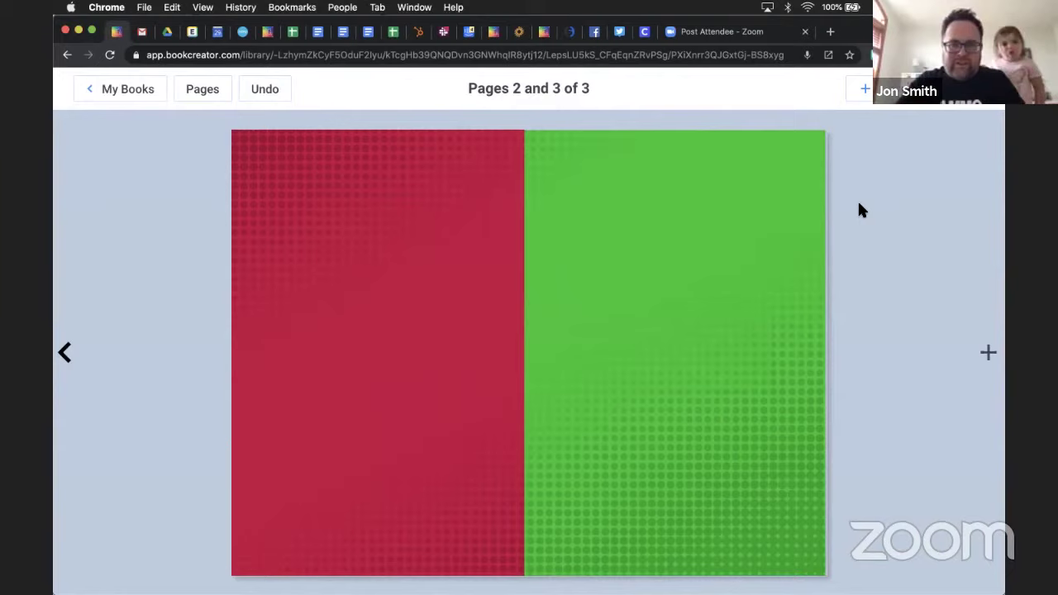
right_click(683, 237)
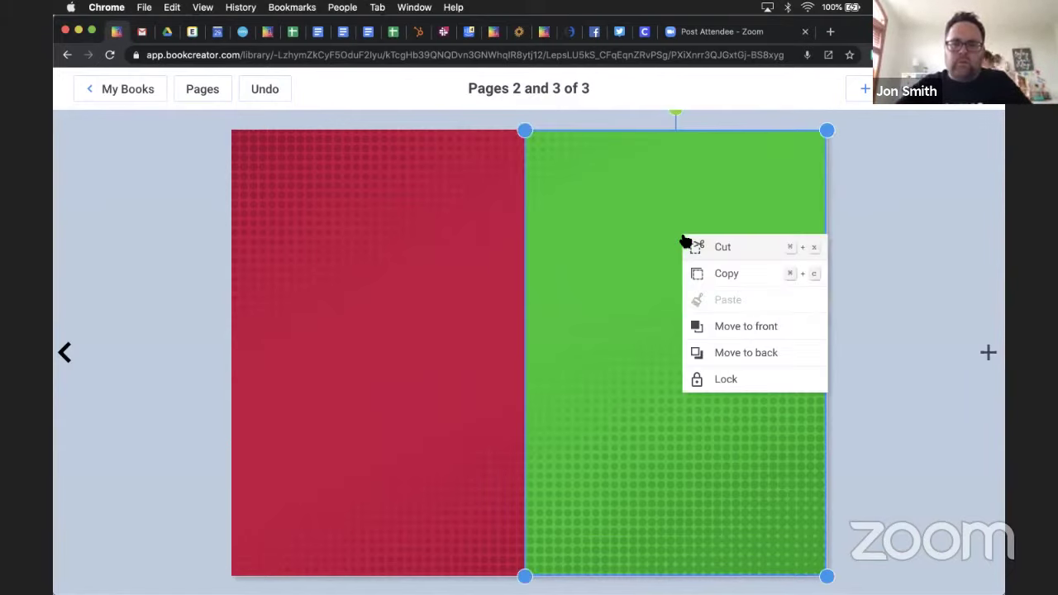
left_click(735, 381)
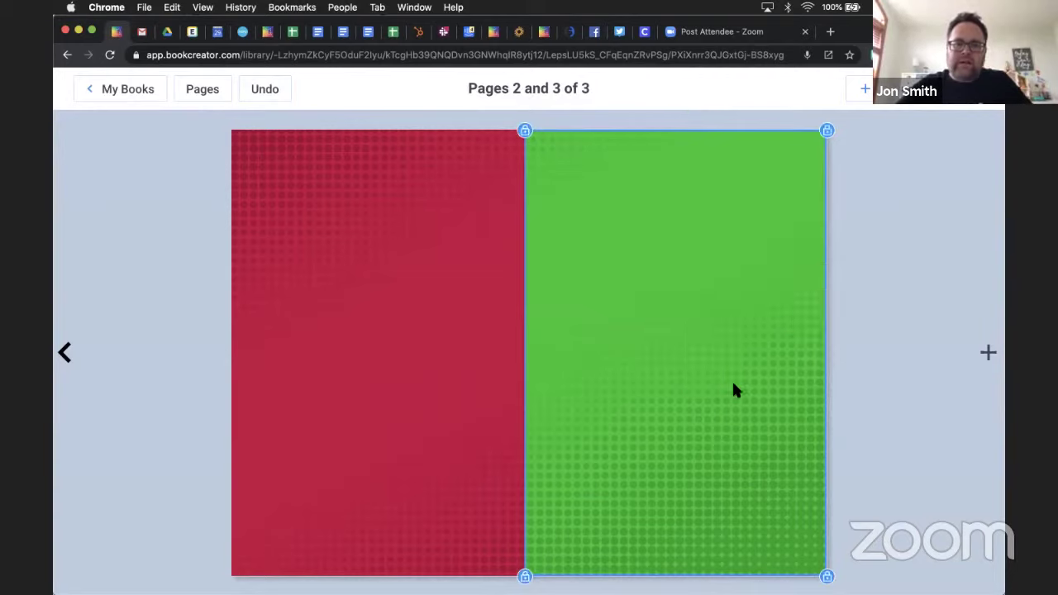
left_click(900, 200)
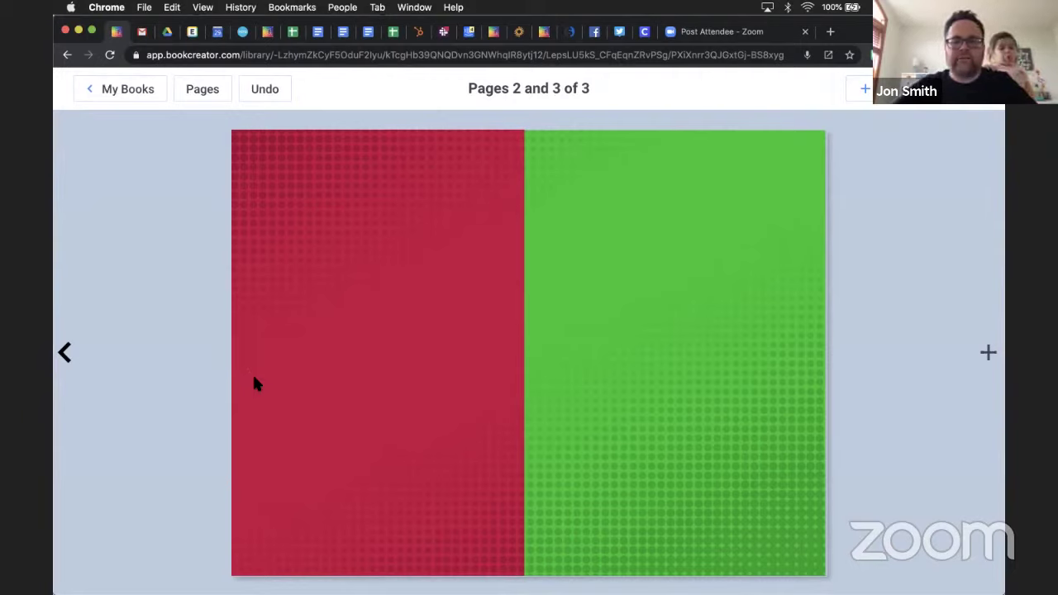
Step: Return to the May Webinars library and publish the new portrait book online with the title demo
left_click(146, 98)
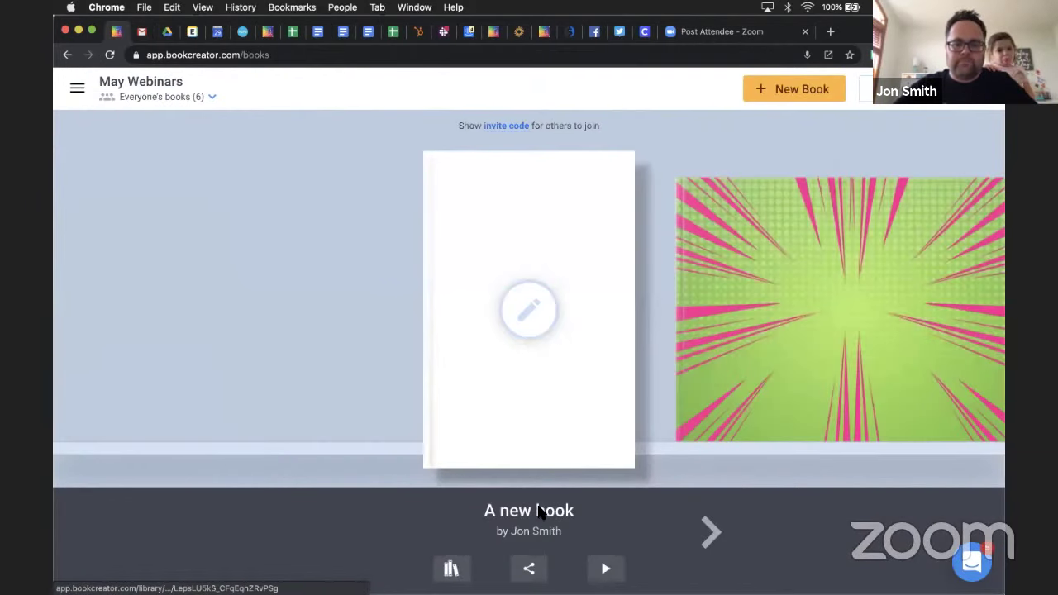
left_click(535, 568)
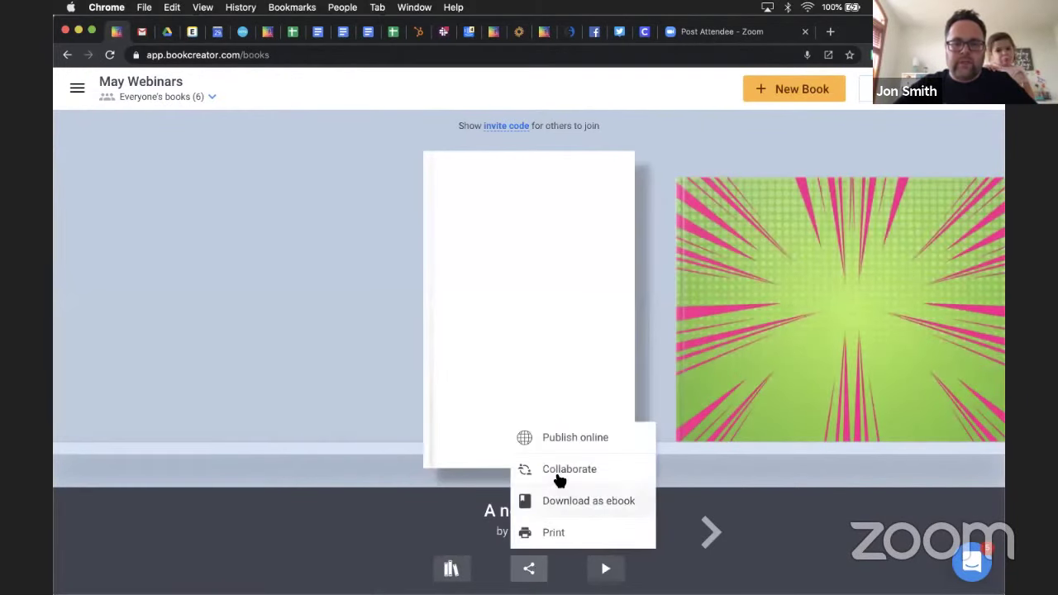
left_click(556, 444)
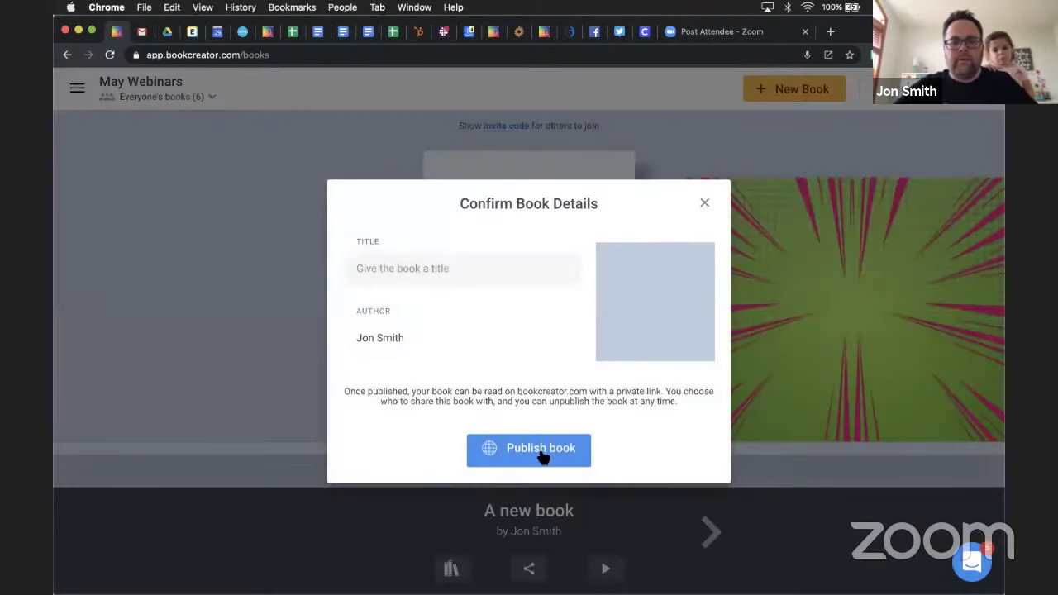
left_click(540, 456)
left_click(467, 276)
type("demo")
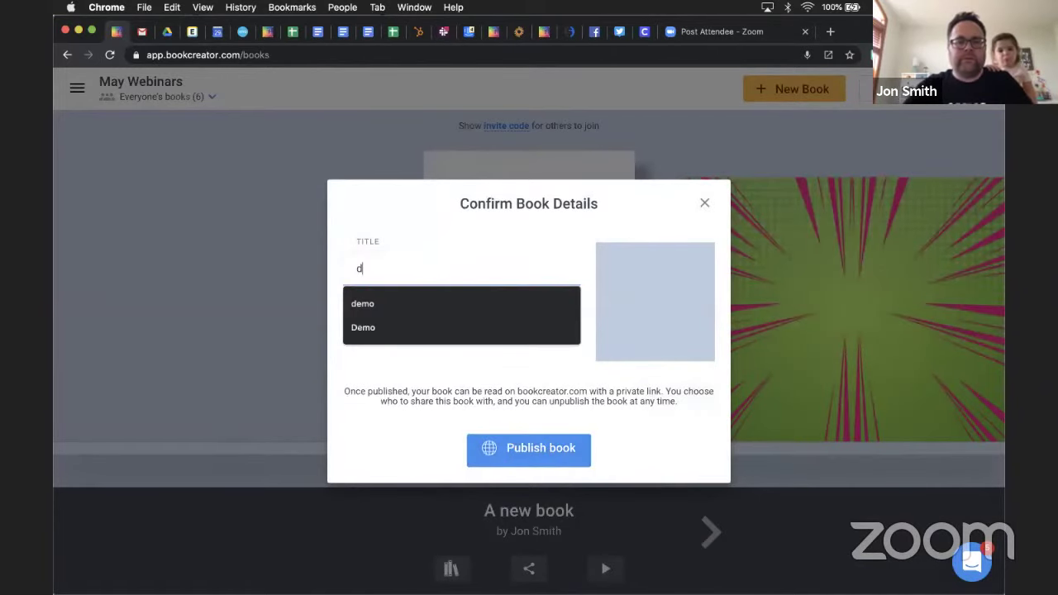
left_click(524, 436)
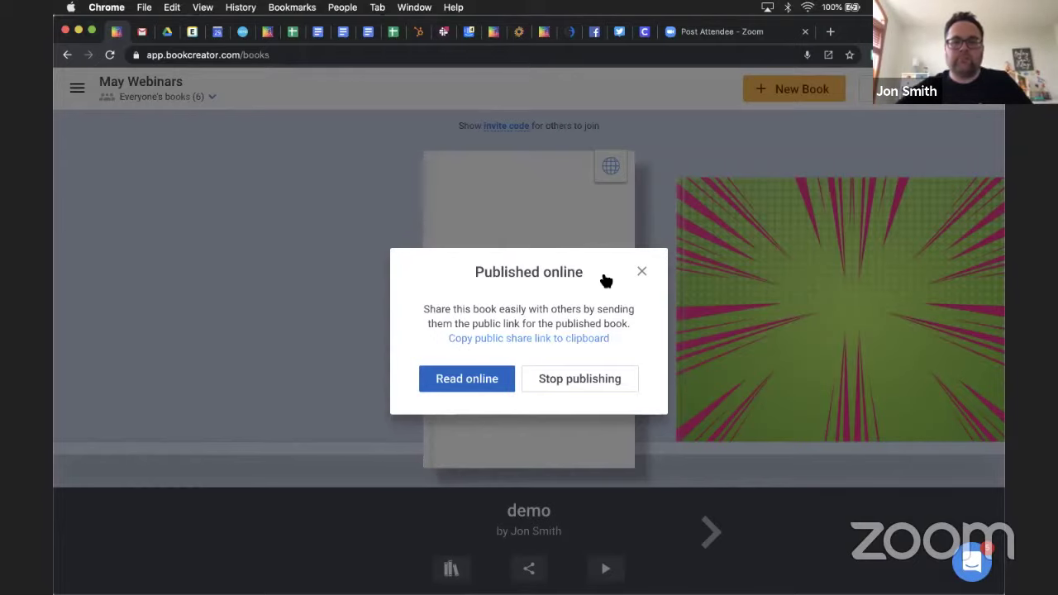
left_click(639, 269)
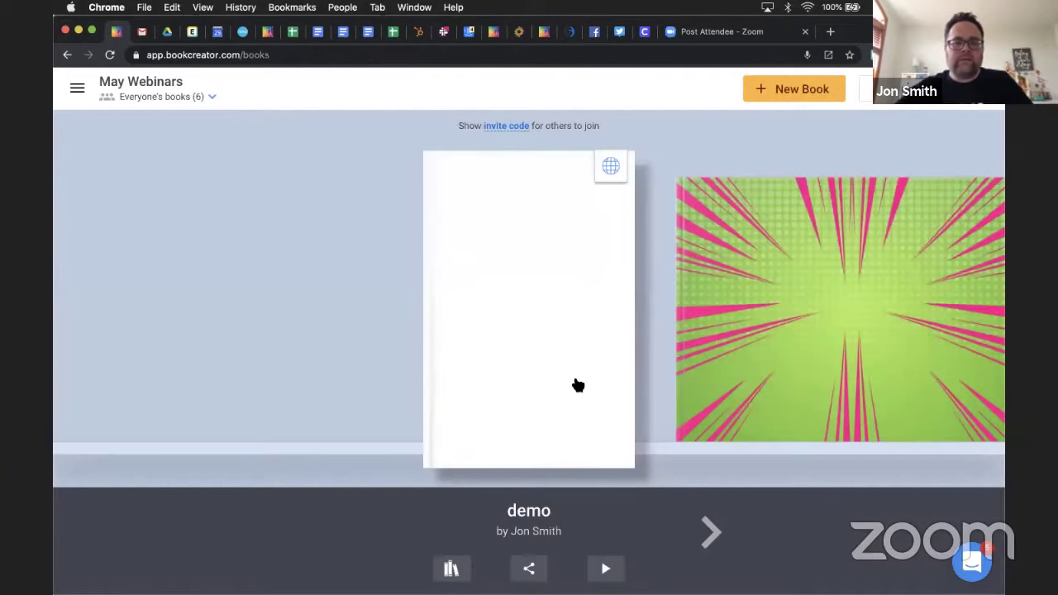
Step: Open the landscape book with the green, pink-rayed cover for editing
left_click(711, 533)
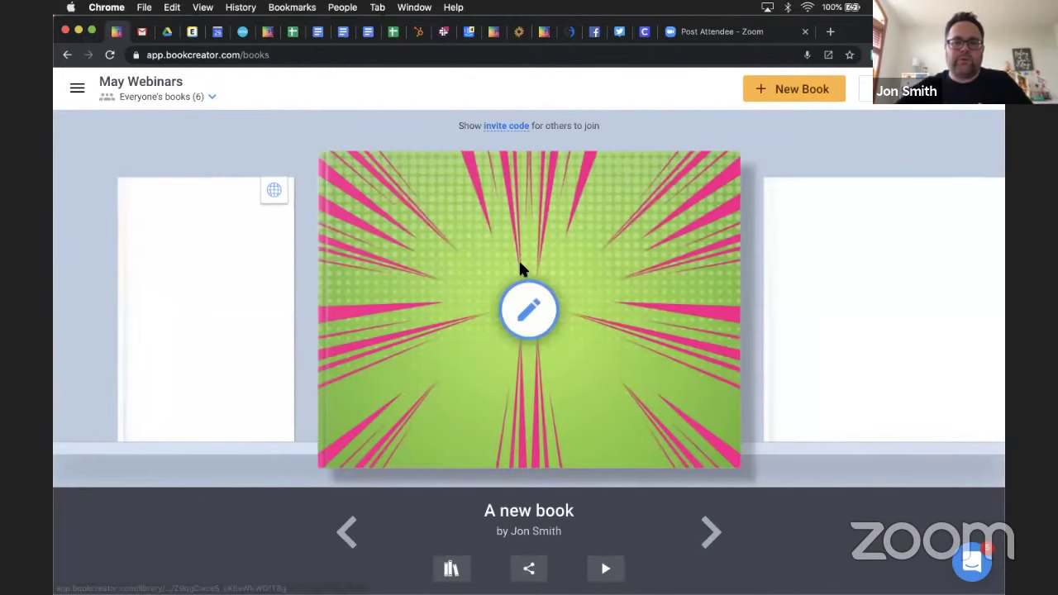
left_click(518, 259)
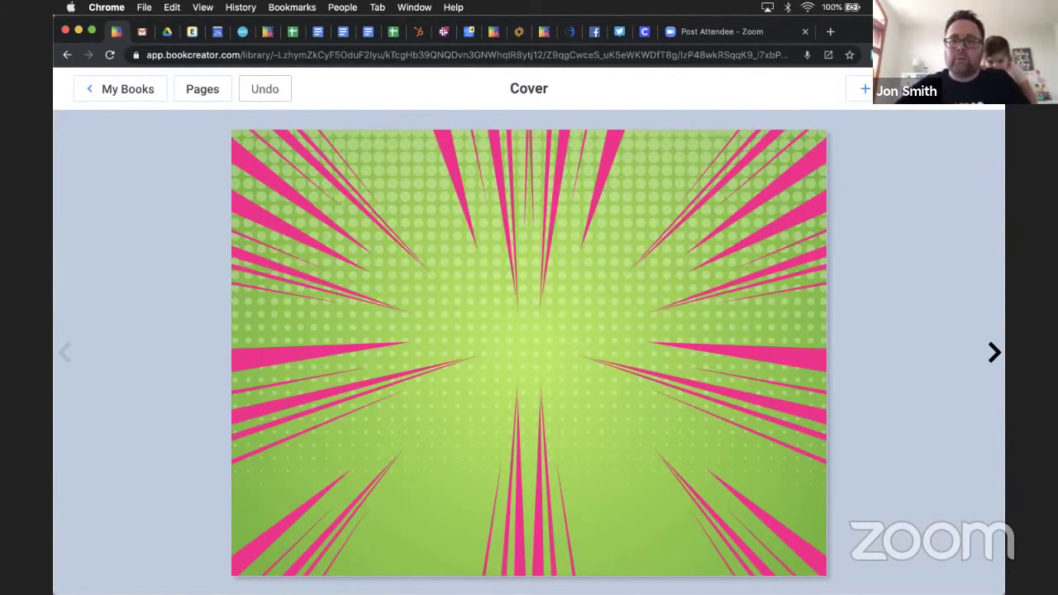
Step: Place the comic page screenshot from the desktop on the cover and delete it again
left_click_drag(859, 31, 751, 31)
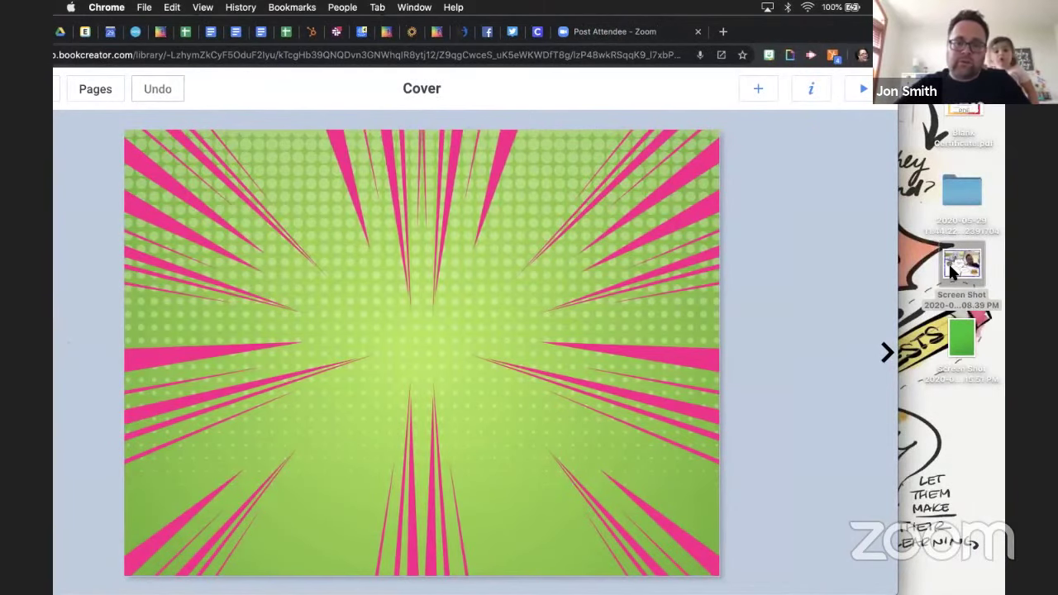
left_click_drag(950, 271, 732, 72)
left_click_drag(795, 31, 902, 32)
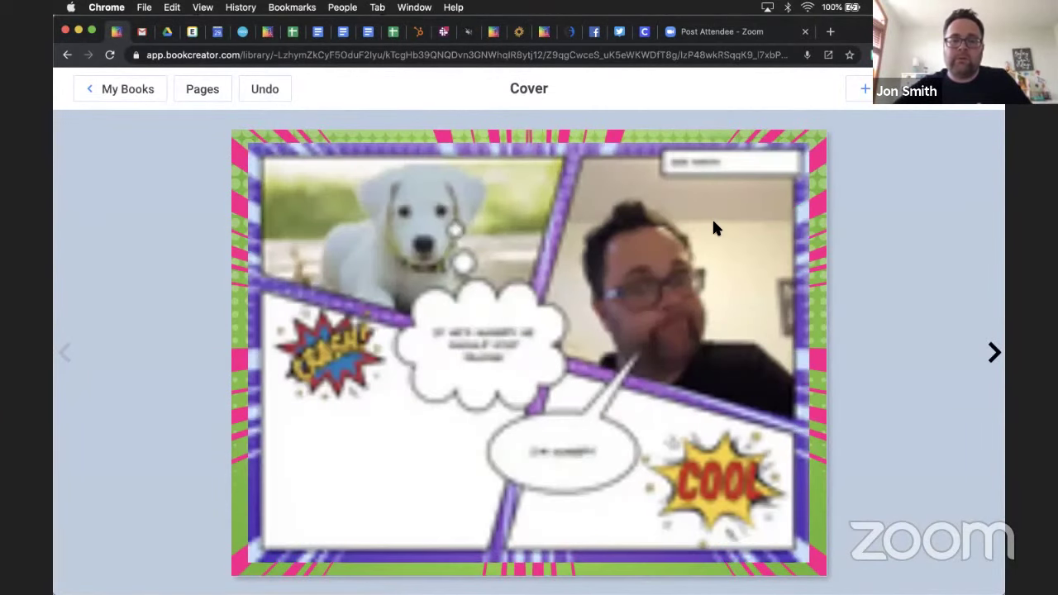
key("BackSpace")
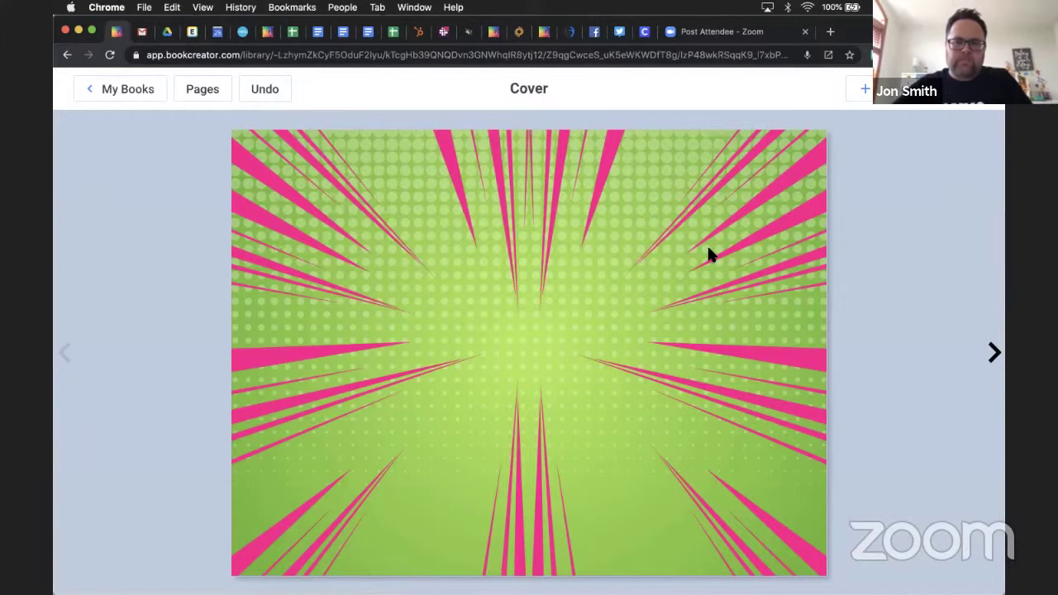
Step: Search Google Drive for "slides" and add the first Google Slides presentation found to the cover as a web page link
left_click(862, 91)
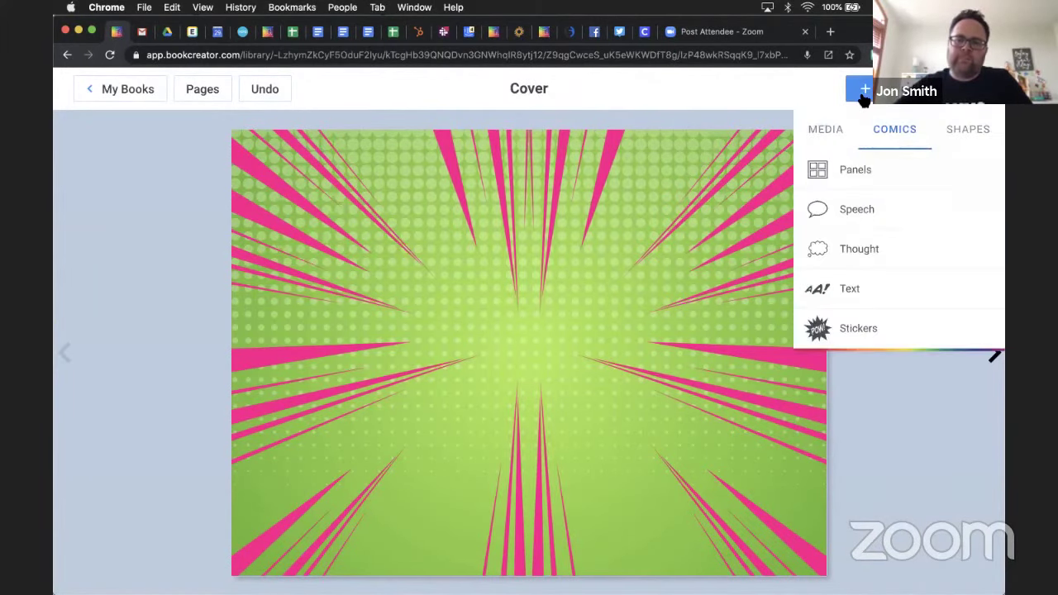
left_click(824, 132)
left_click(457, 137)
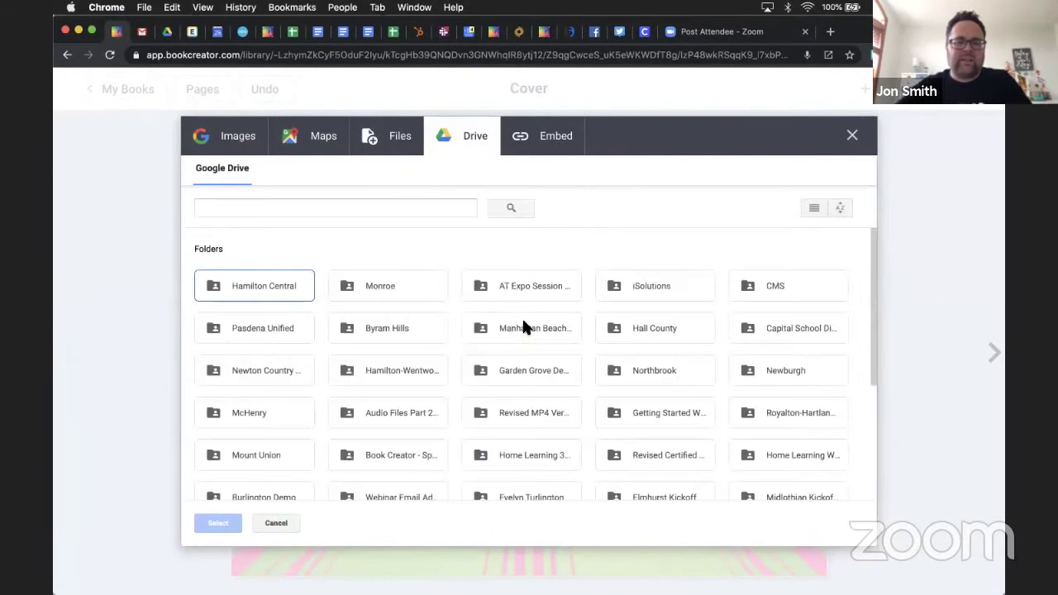
left_click(383, 208)
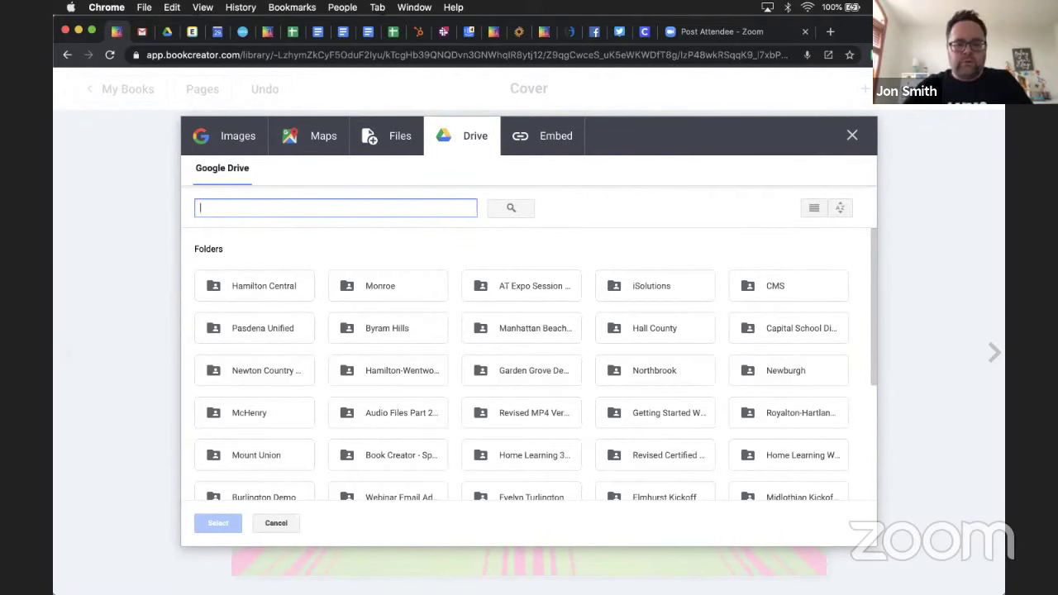
type("slides")
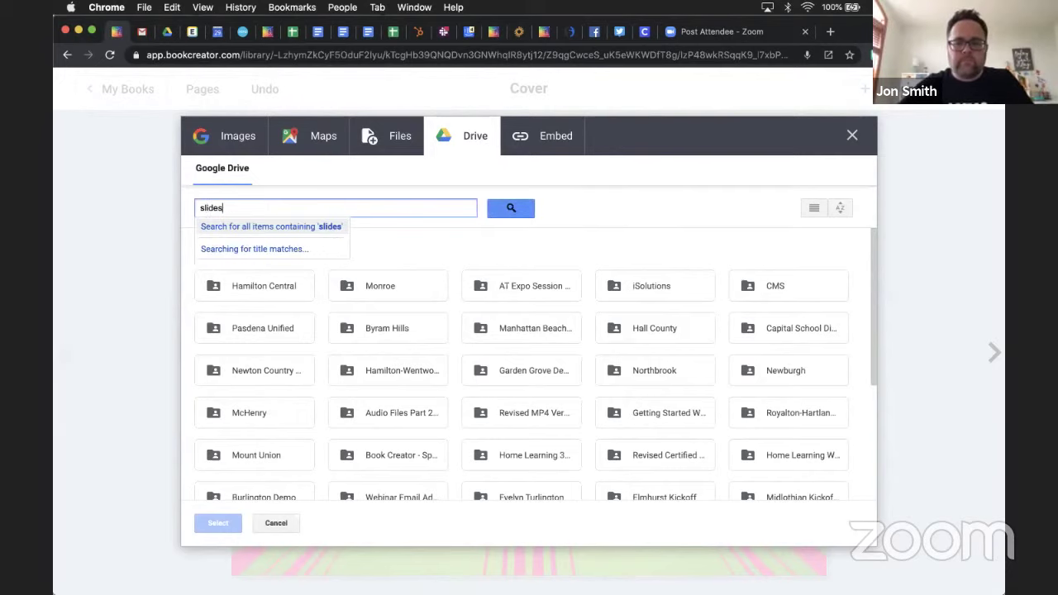
key("Return")
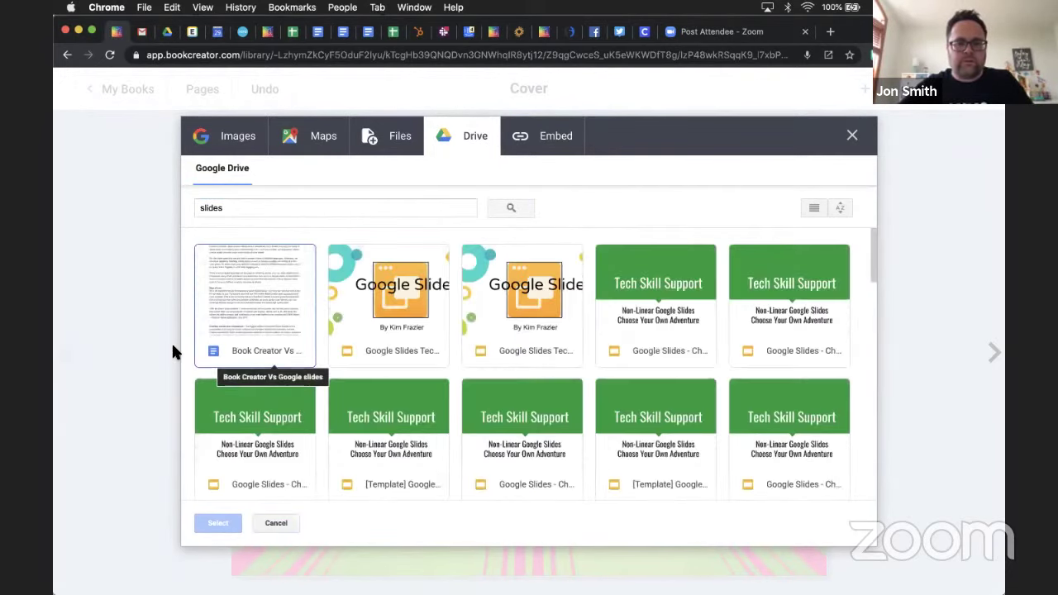
left_click(390, 283)
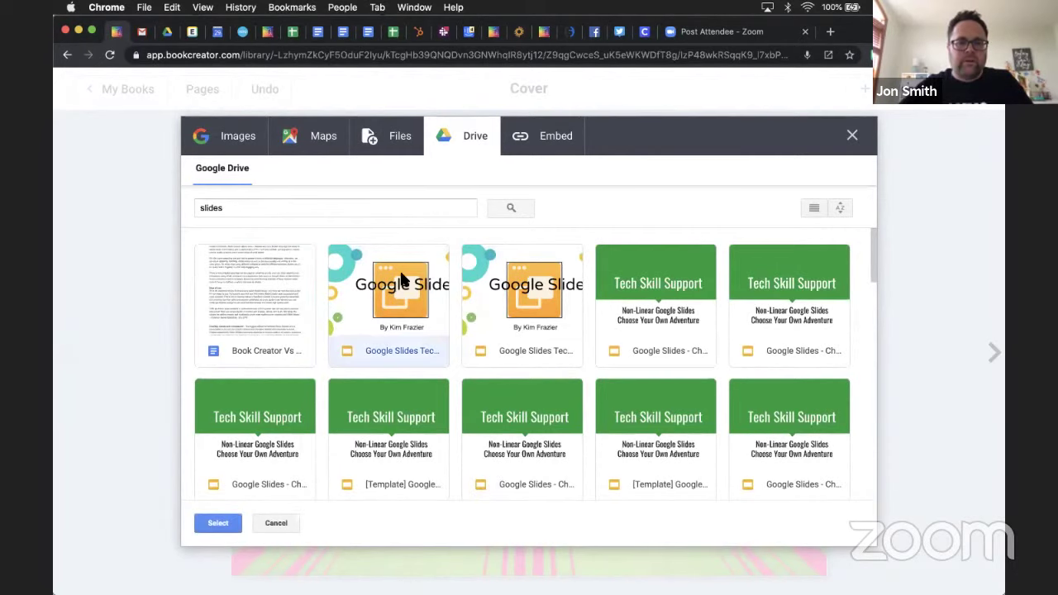
double_click(405, 285)
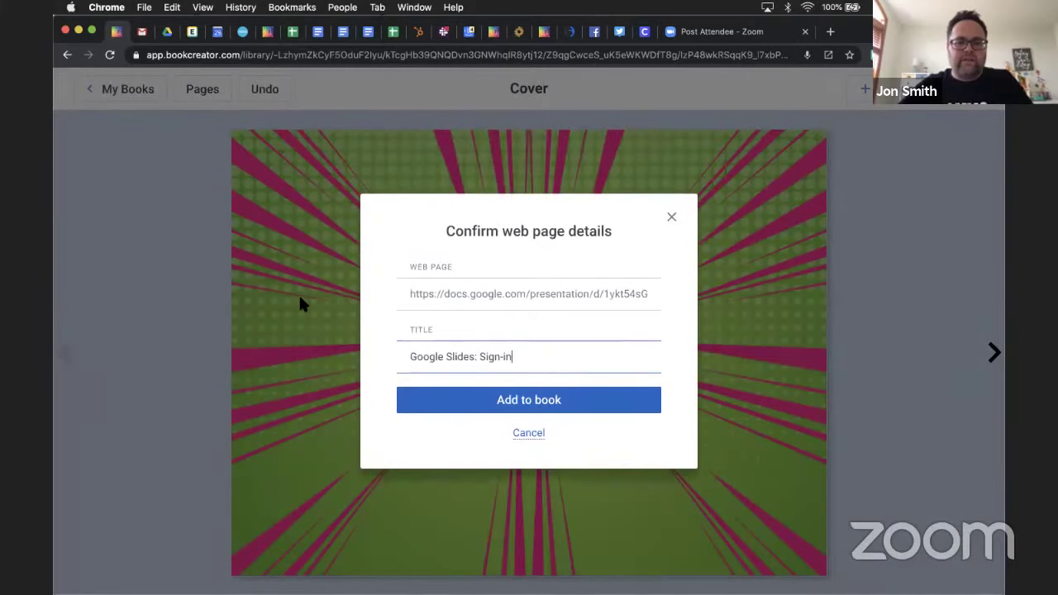
left_click(526, 400)
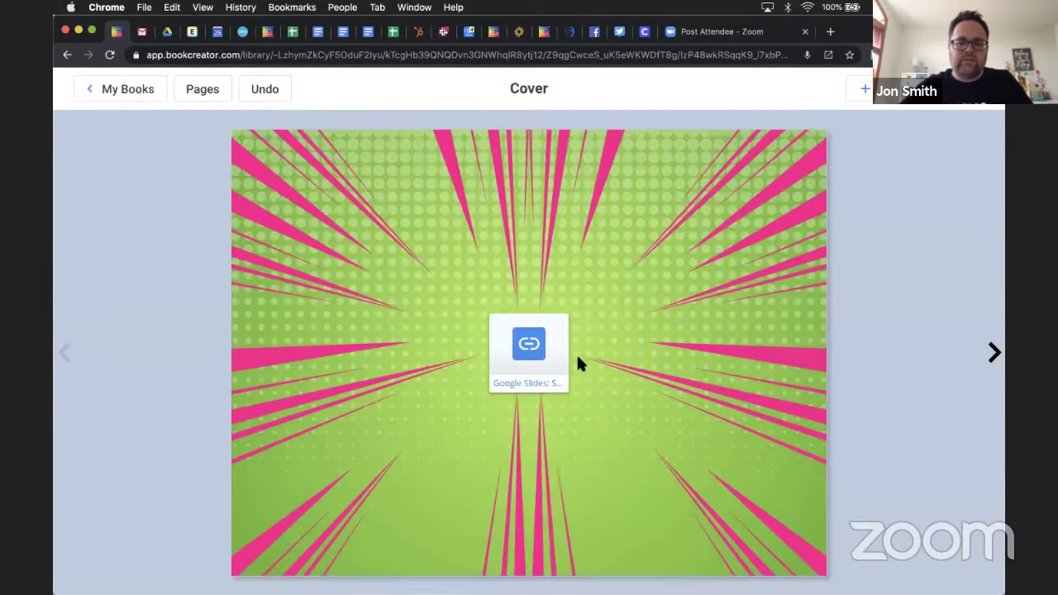
Step: Enlarge the Google Slides link box and place it just above the cover's centre, then return to the library
left_click(537, 355)
left_click_drag(567, 390, 744, 460)
left_click_drag(642, 394, 543, 324)
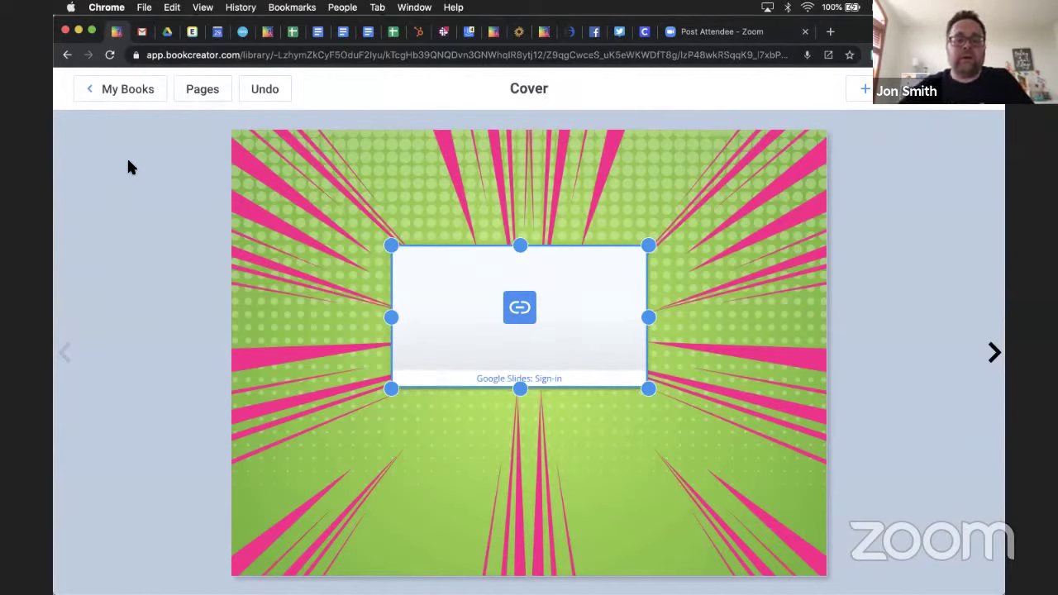
left_click(134, 89)
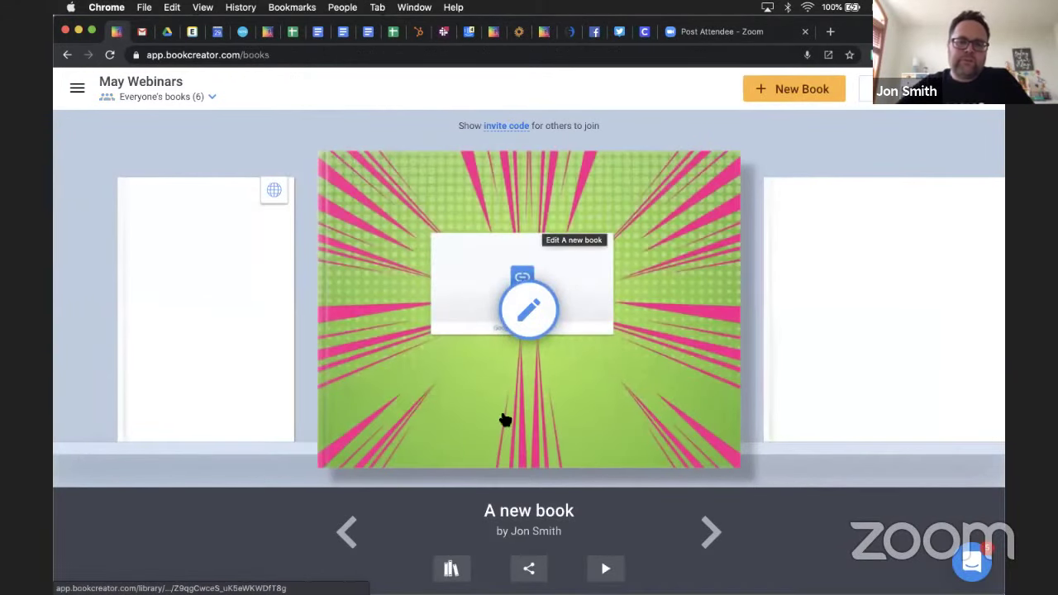
Step: Bring up the sharing options of the green-covered book to review them and close them without choosing one
left_click(532, 571)
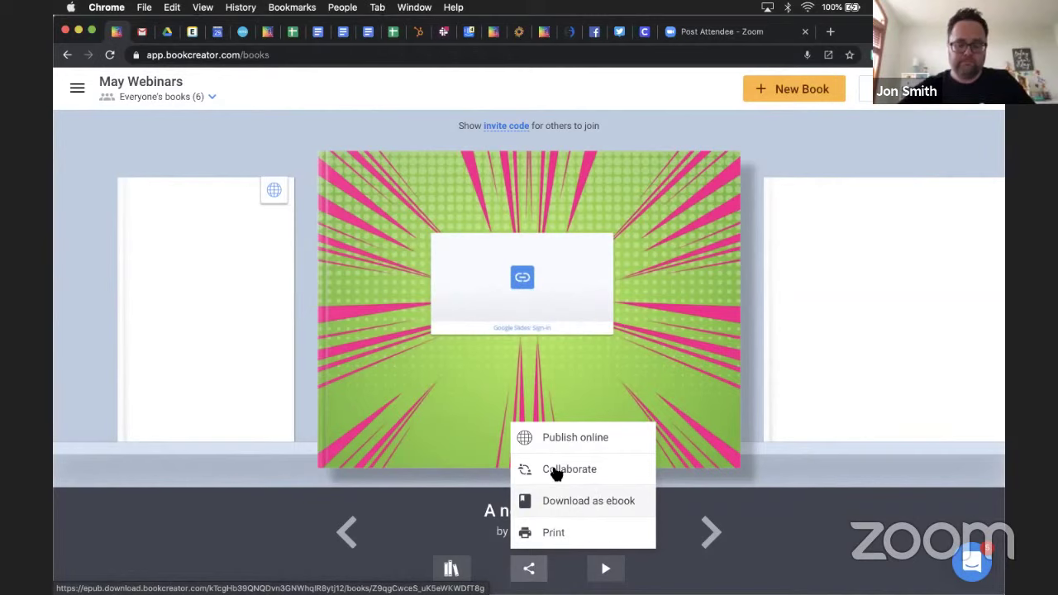
mouse_move(538, 394)
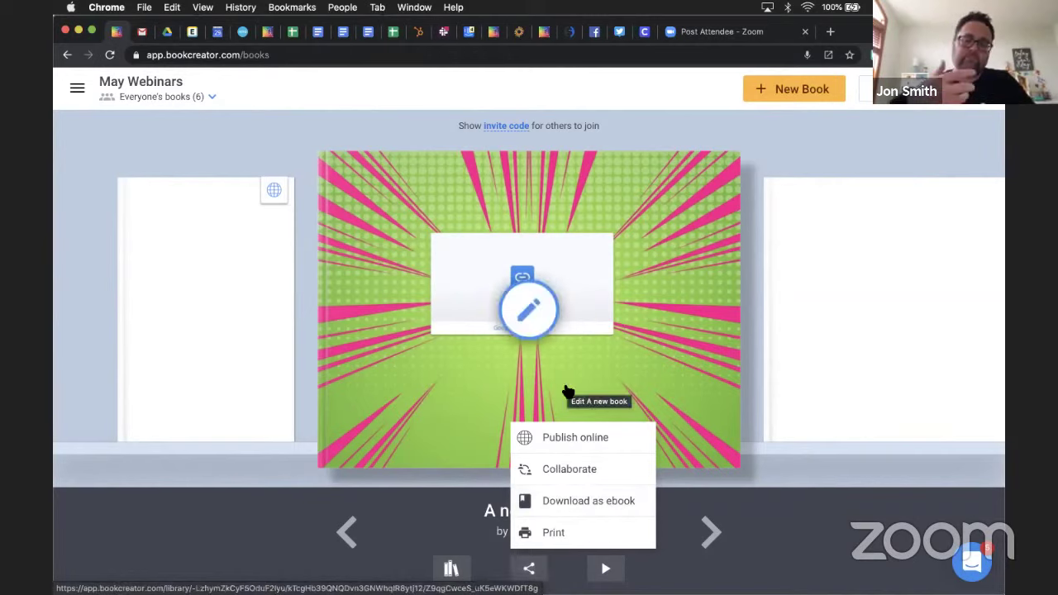
left_click(566, 390)
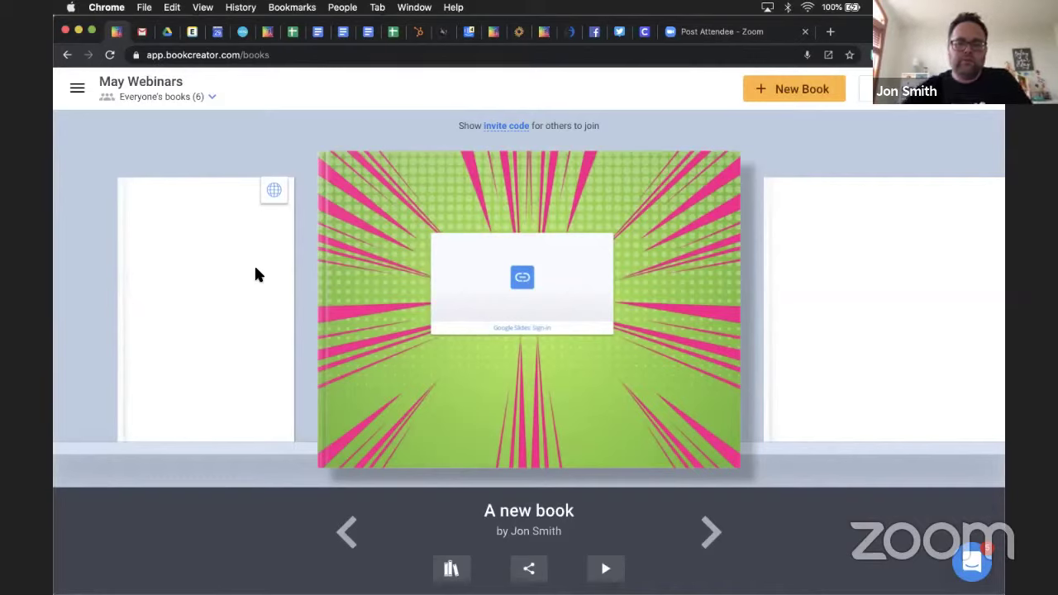
Step: Open YouTube in a new browser tab, open the video "16 Year Old Takes DMV Drivers Test in Lamborghini Aventador" and pause it
left_click(830, 31)
type("youtu")
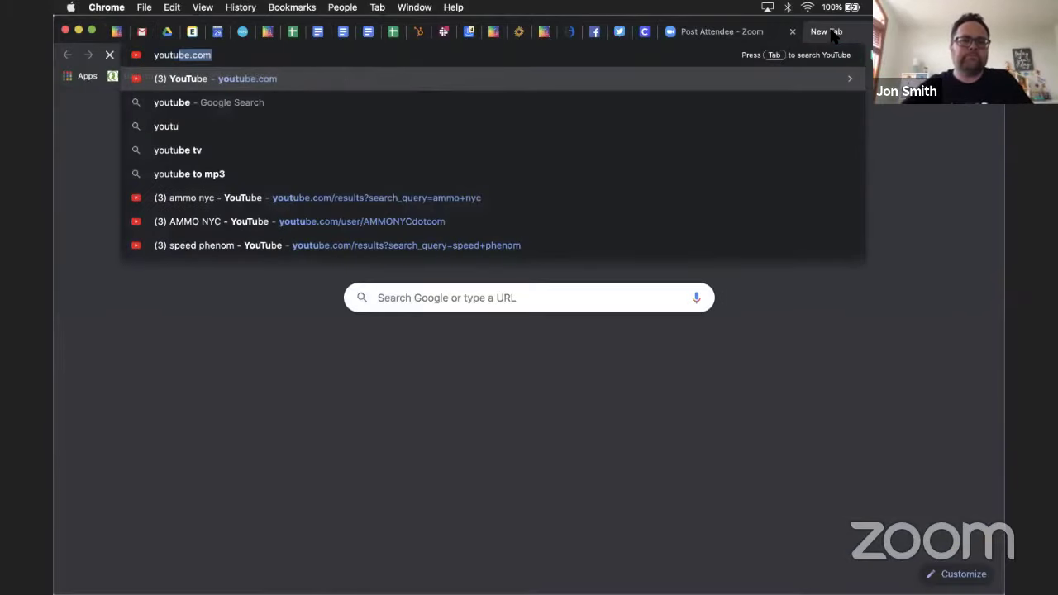
key("Return")
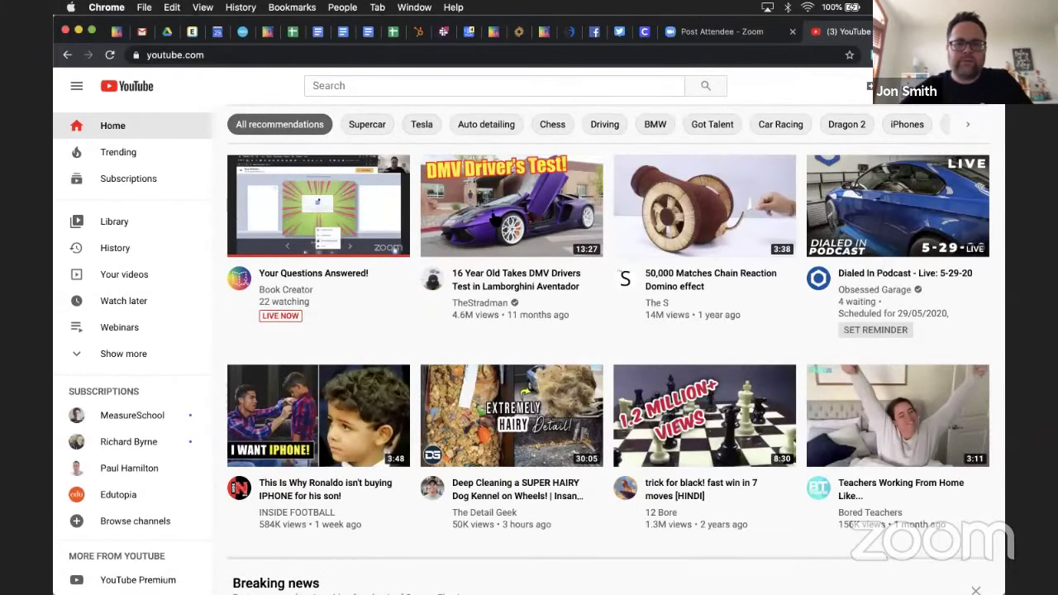
left_click(496, 221)
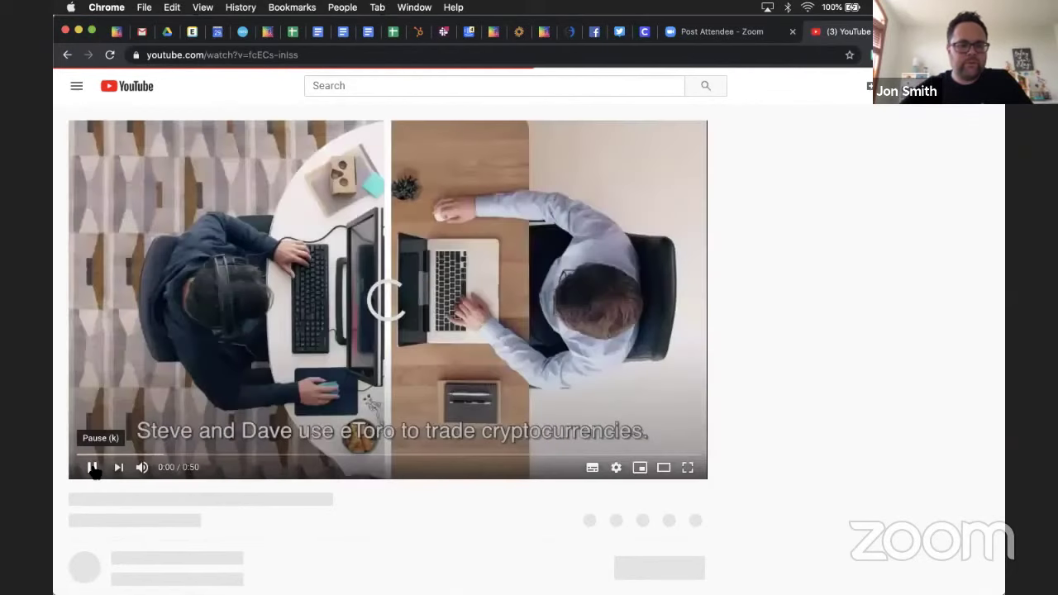
left_click(92, 467)
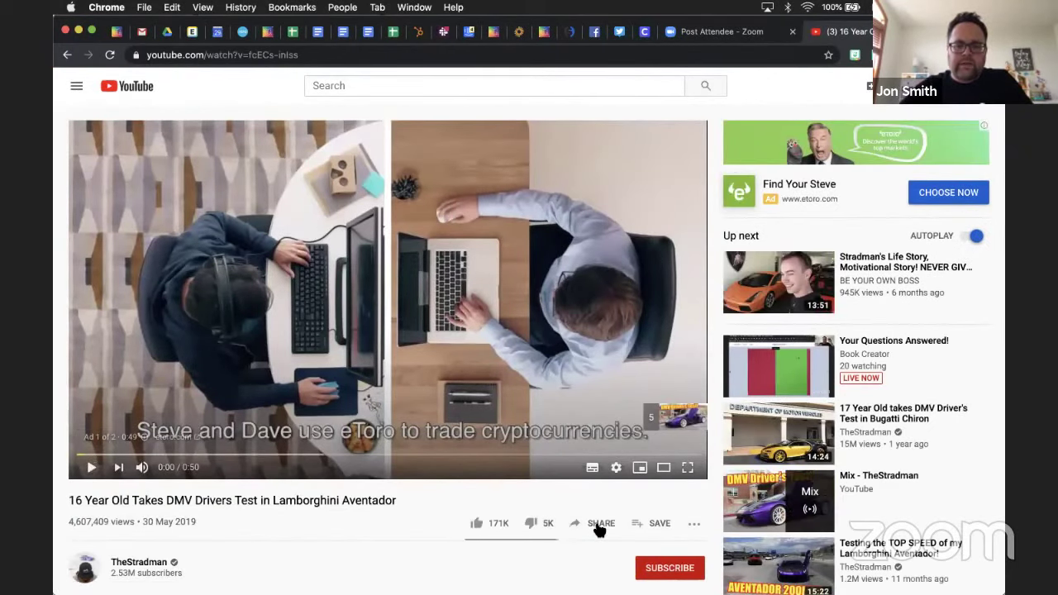
Step: Show the video's embed options, switch the start time on and off again, and copy the iframe embed code
left_click(597, 524)
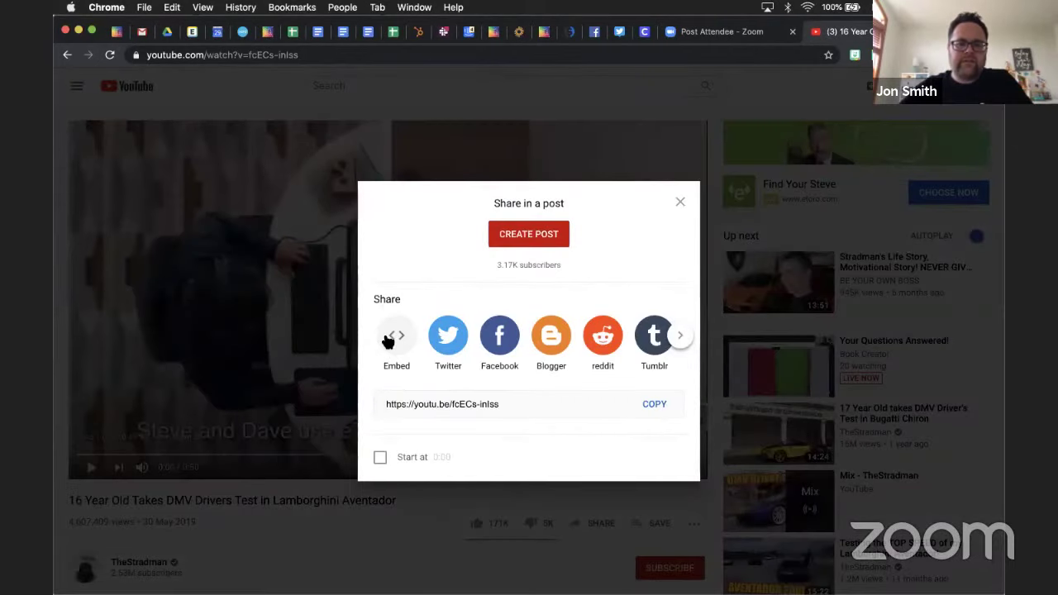
left_click(397, 336)
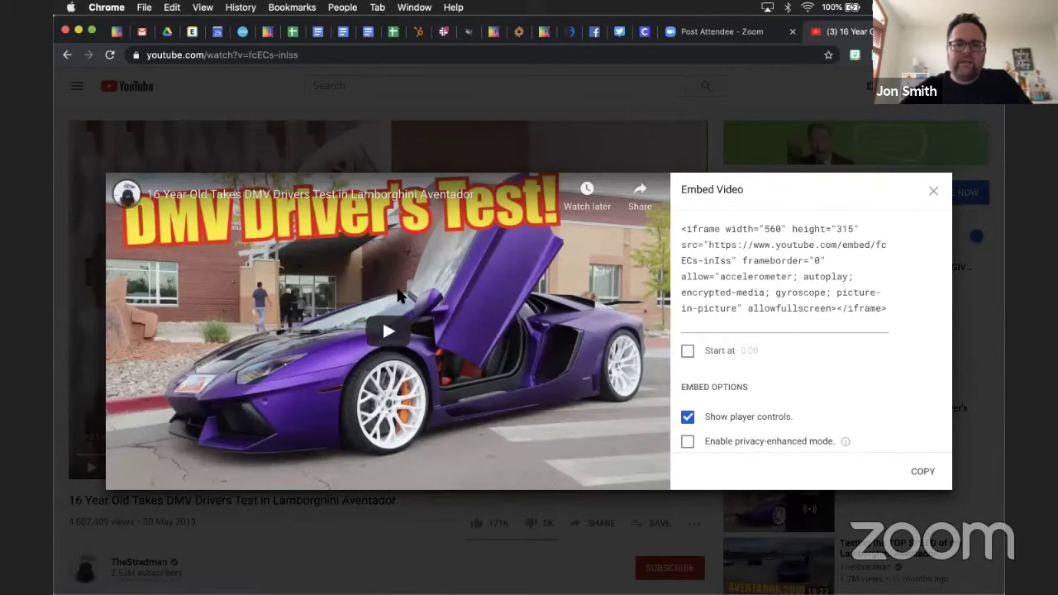
left_click(688, 352)
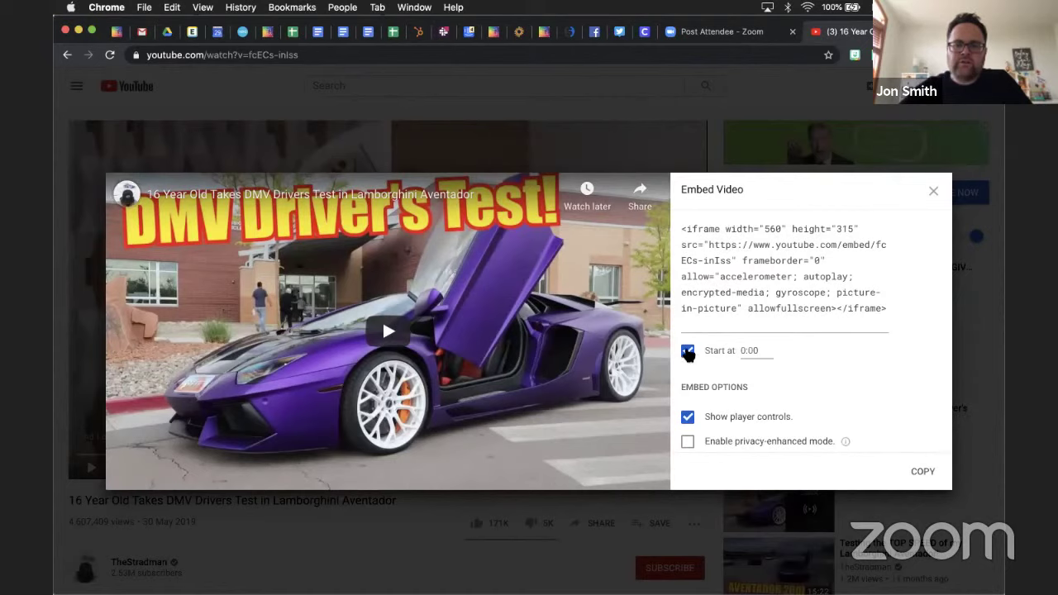
left_click(686, 348)
key("cmd+c")
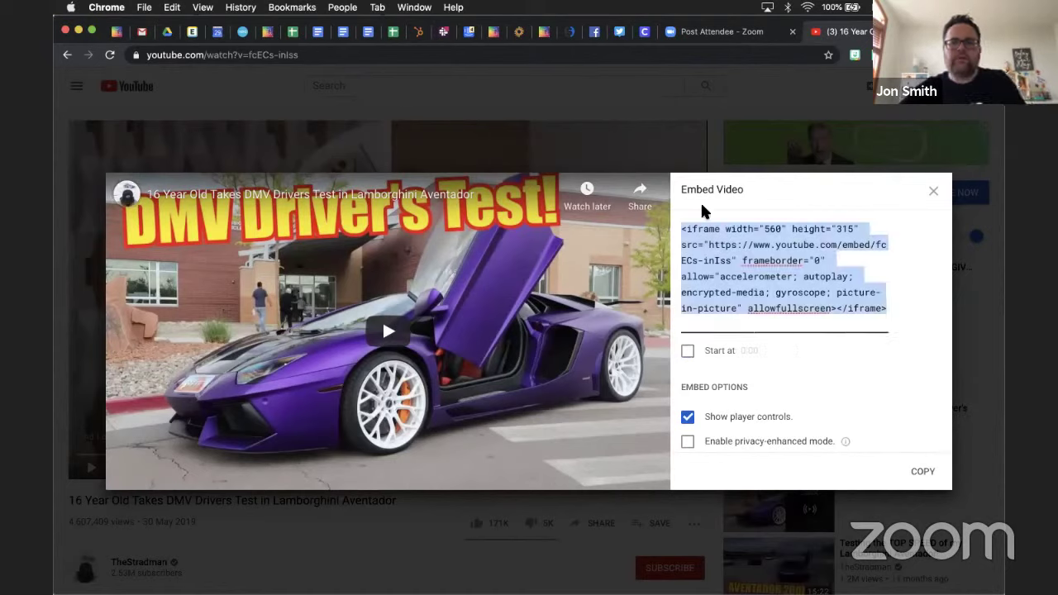
Step: Switch back to Book Creator, open the green-covered book for editing and delete the Google Slides link from the cover
left_click(117, 32)
left_click(560, 226)
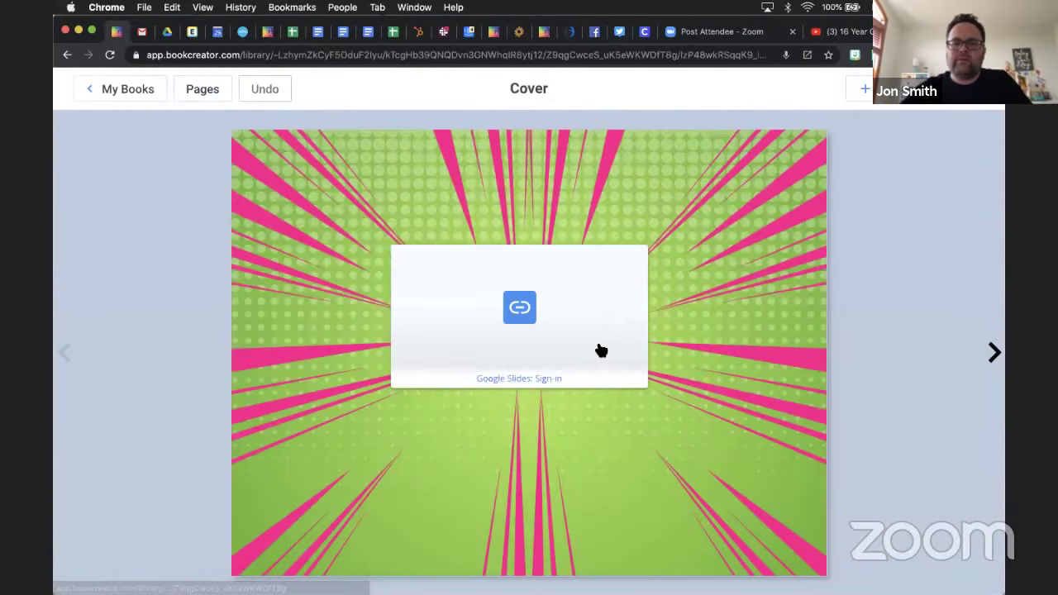
Step: Embed the YouTube video on the cover using the copied iframe code and place it above the cover's centre
left_click(859, 91)
left_click(823, 133)
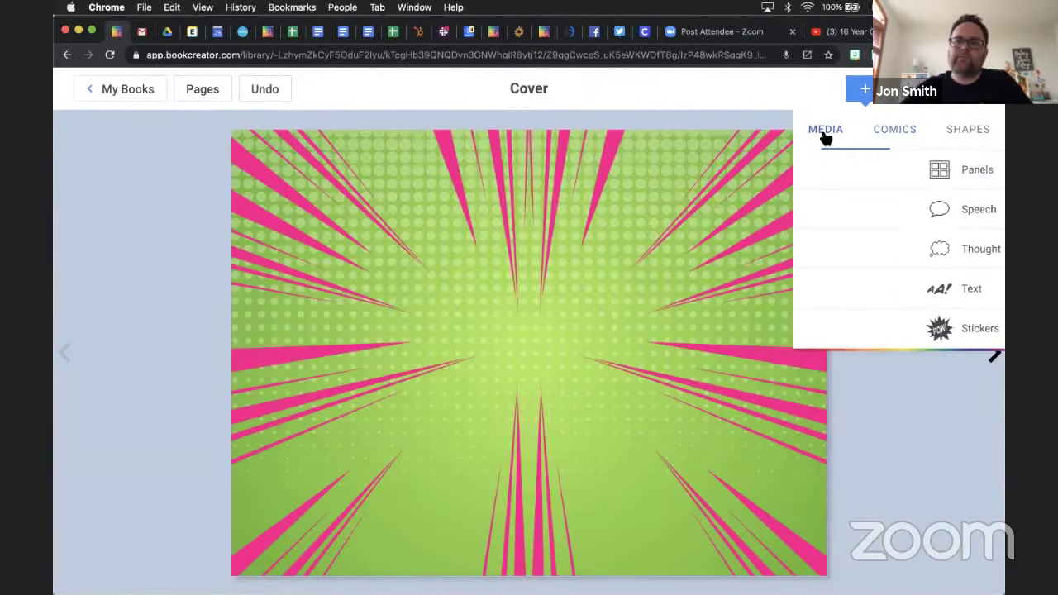
left_click(846, 176)
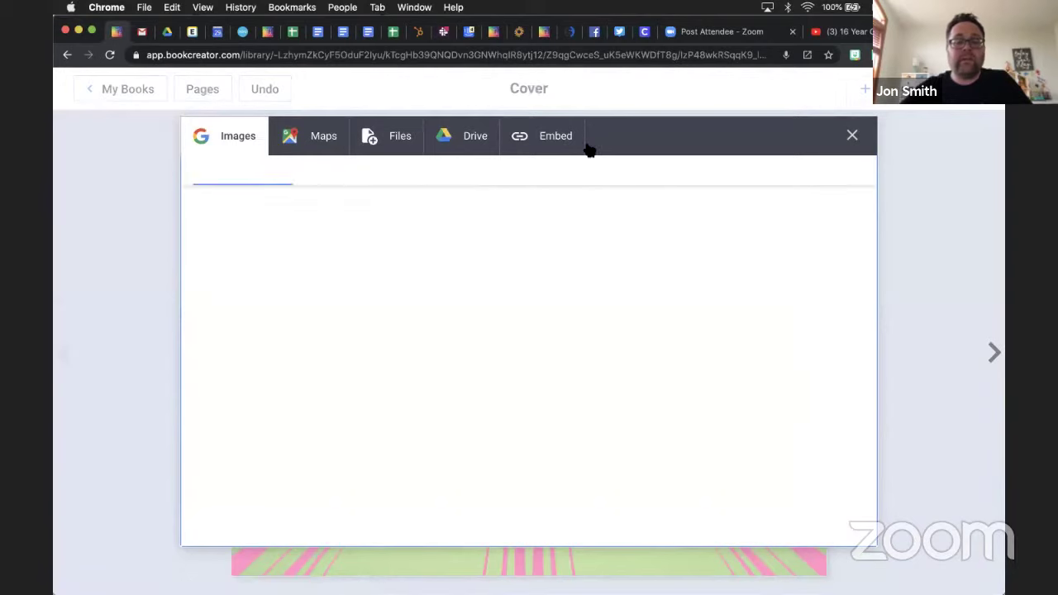
left_click(581, 146)
left_click(493, 378)
key("cmd+v")
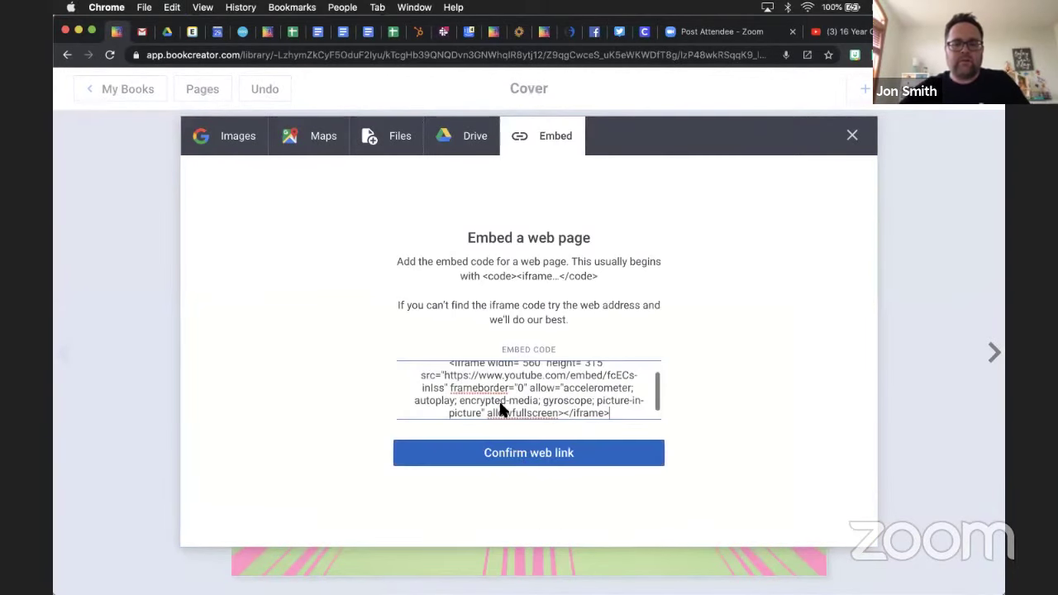
left_click(525, 463)
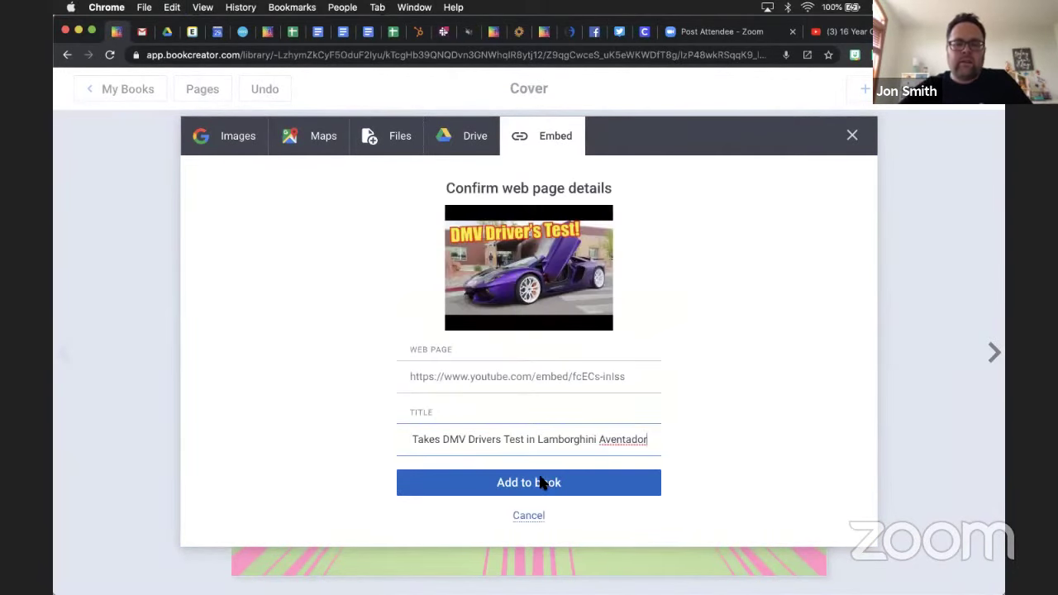
left_click(543, 482)
left_click_drag(583, 380, 613, 327)
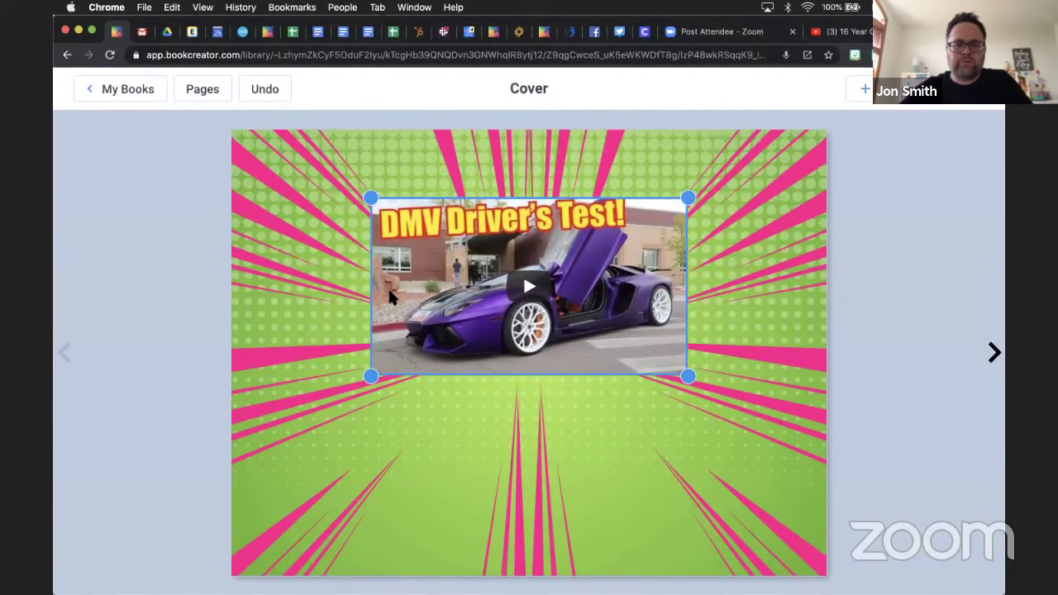
Step: Play the embedded video, skip ahead to 13:13, watch a few seconds of the ending and close the player
left_click(537, 292)
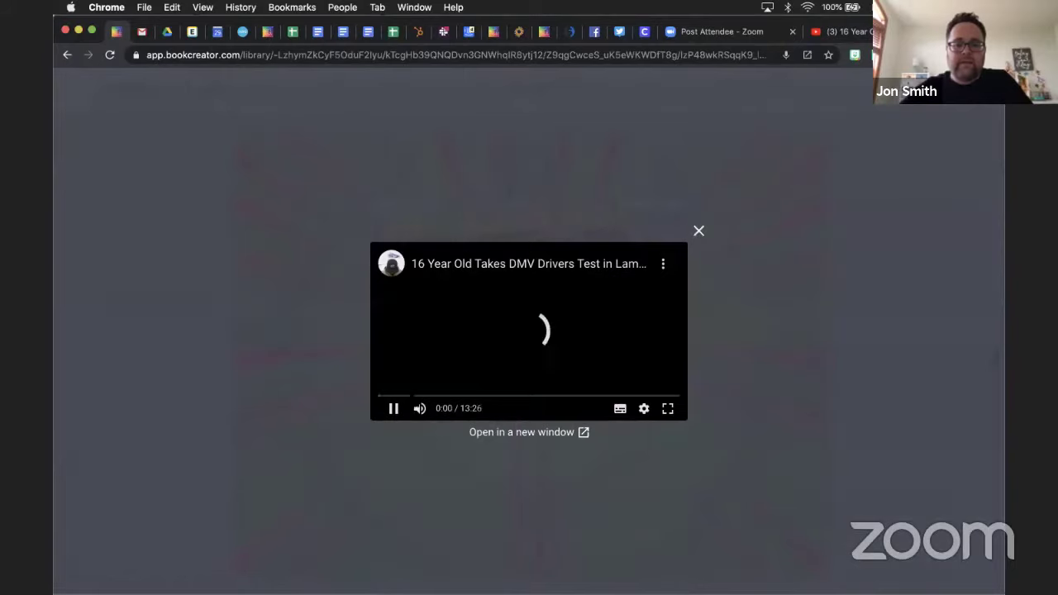
left_click(391, 402)
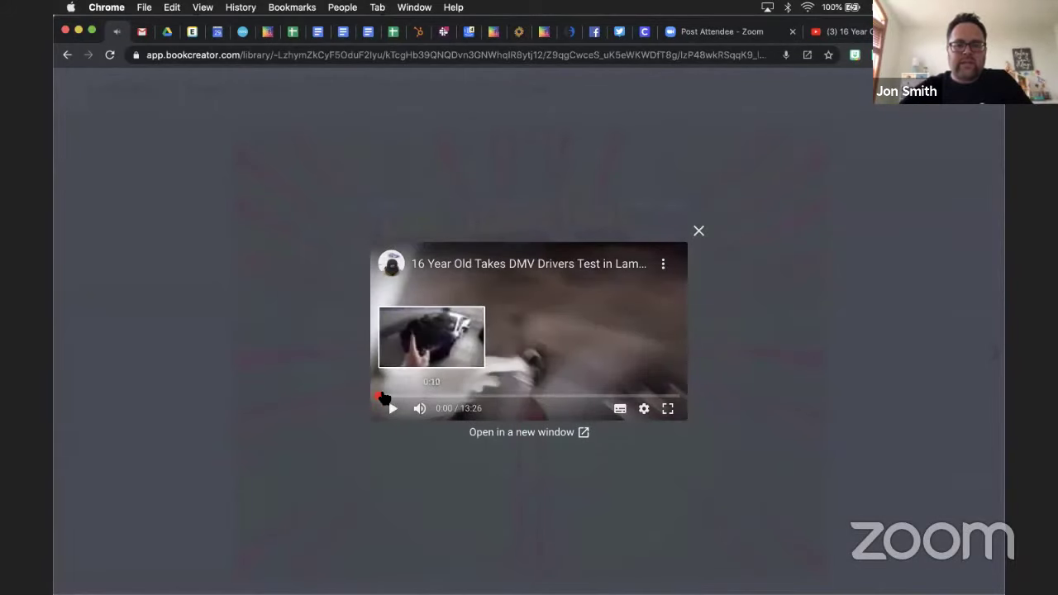
left_click_drag(383, 398, 678, 399)
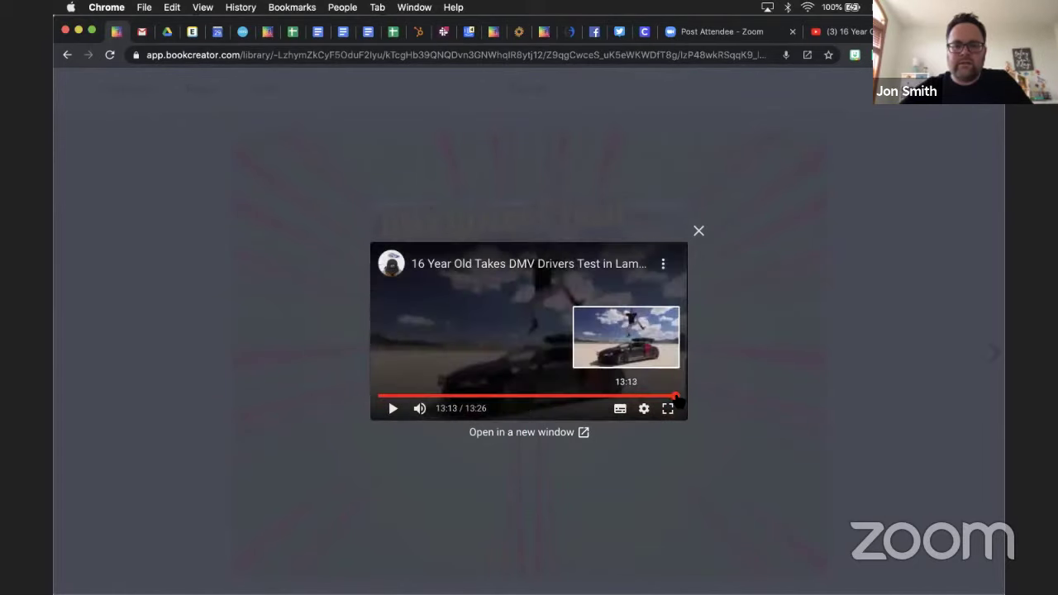
left_click(394, 407)
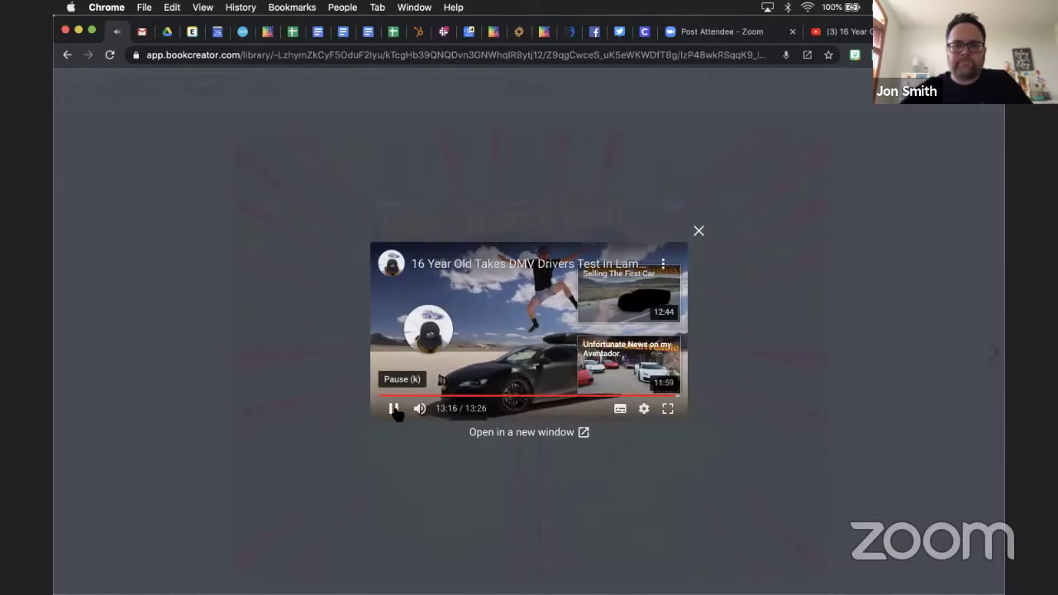
left_click(394, 407)
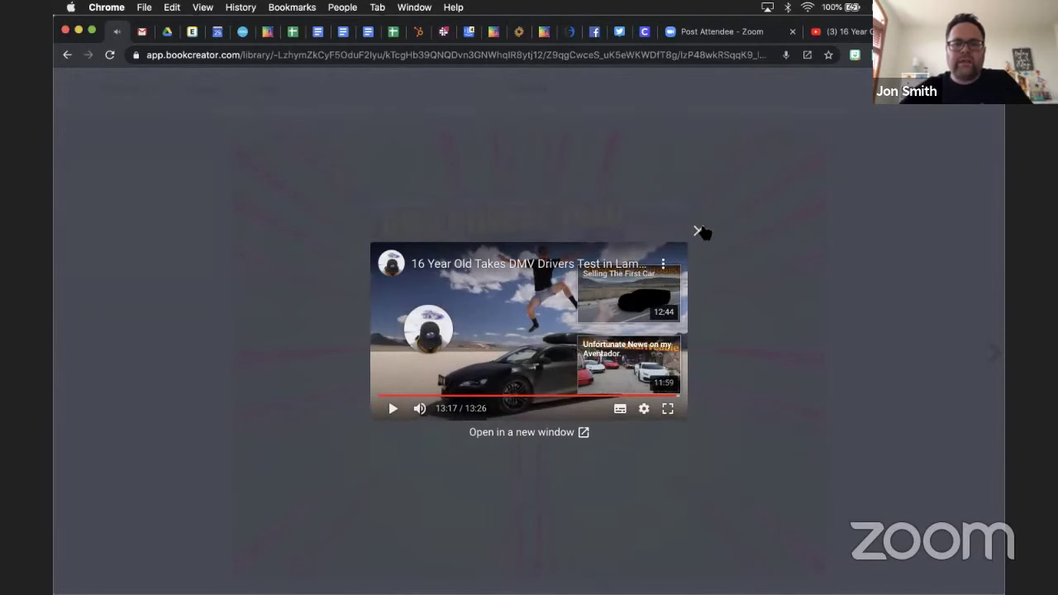
left_click(694, 306)
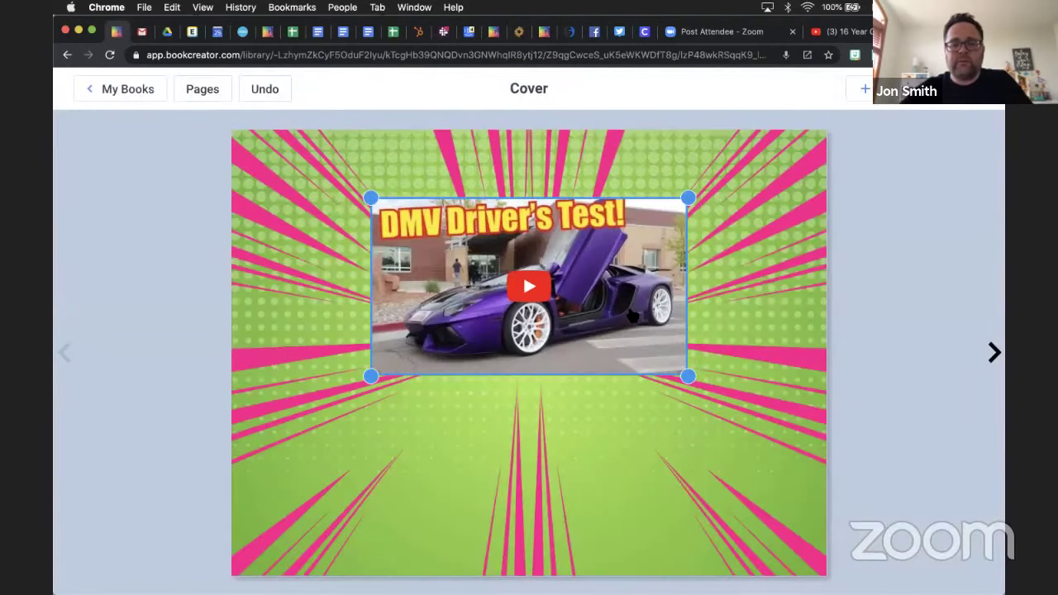
Step: Delete the embedded video from the cover and return to the library
left_click(611, 454)
left_click(606, 324)
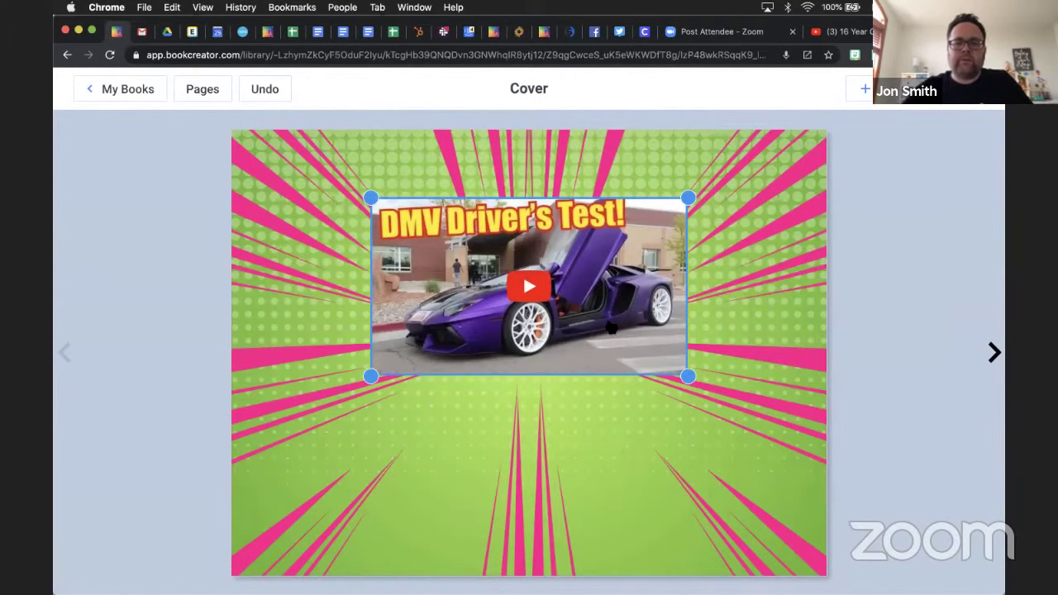
key("Delete")
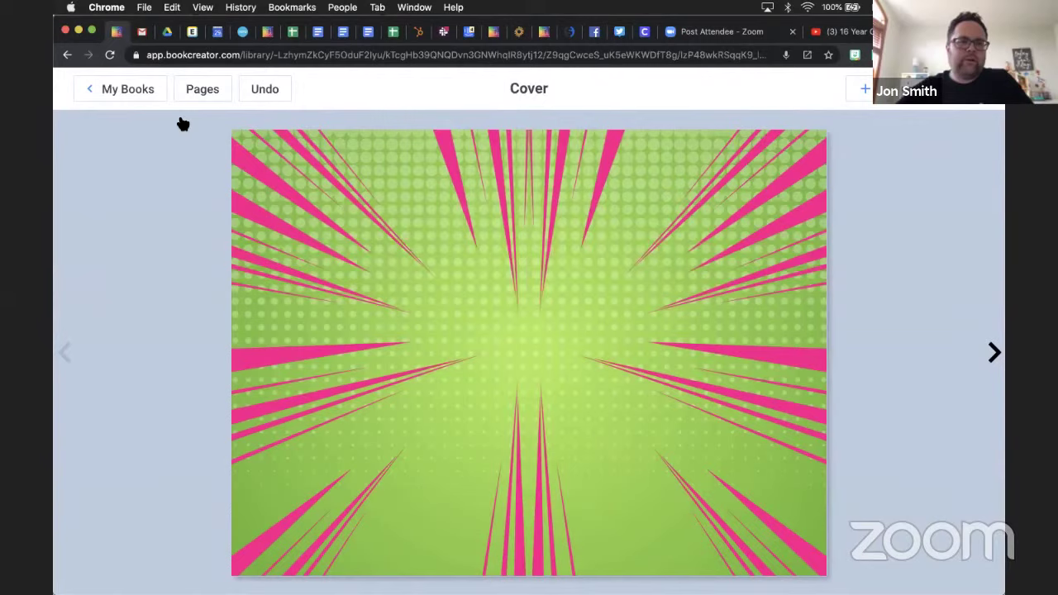
left_click(157, 97)
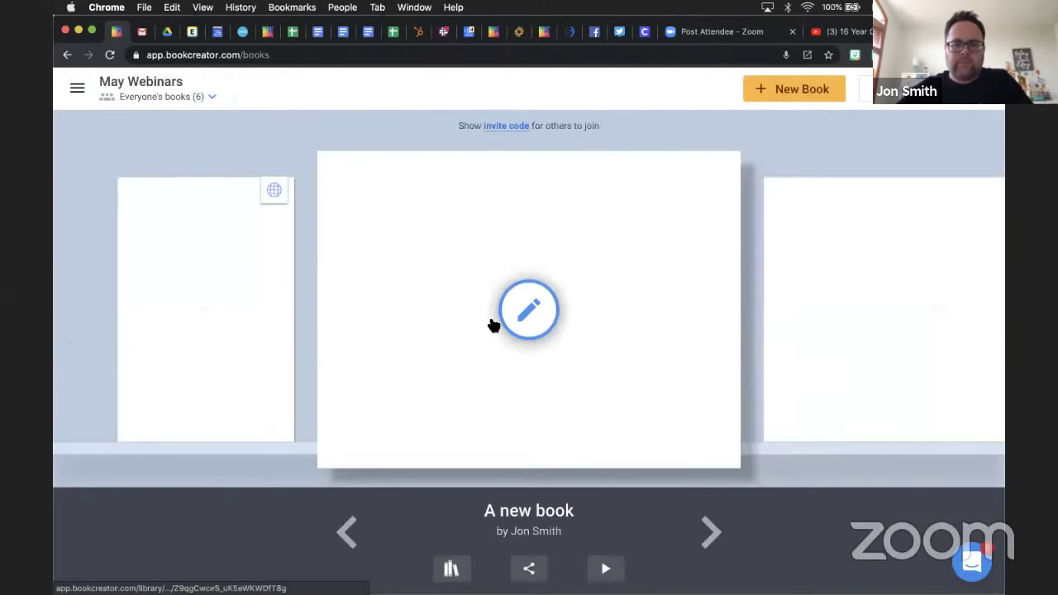
Step: Publish the green-covered book online with the title "demo"
left_click(533, 569)
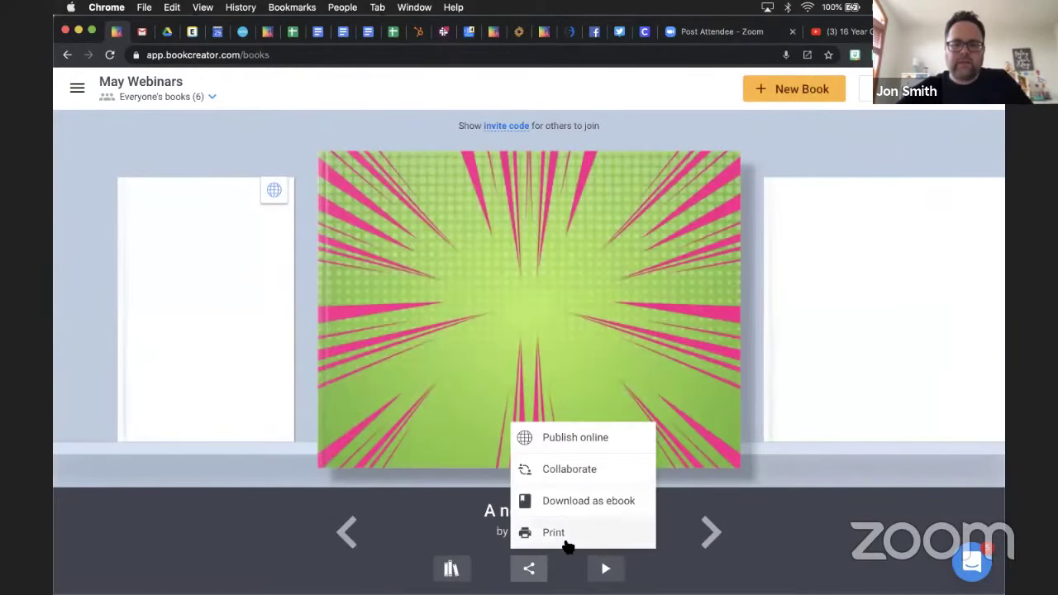
left_click(556, 438)
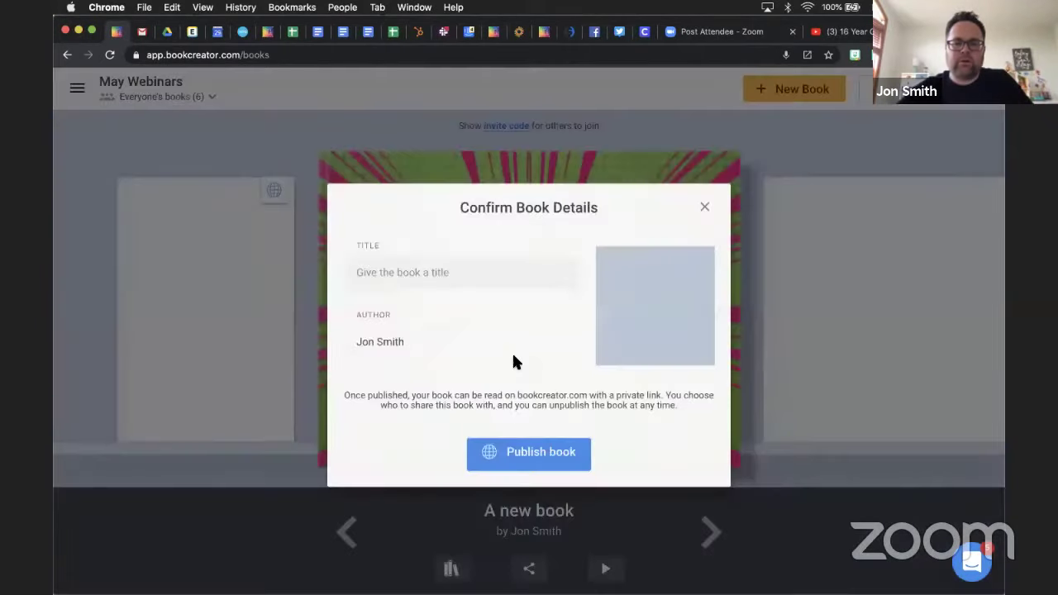
left_click(491, 259)
type("demo")
left_click(529, 447)
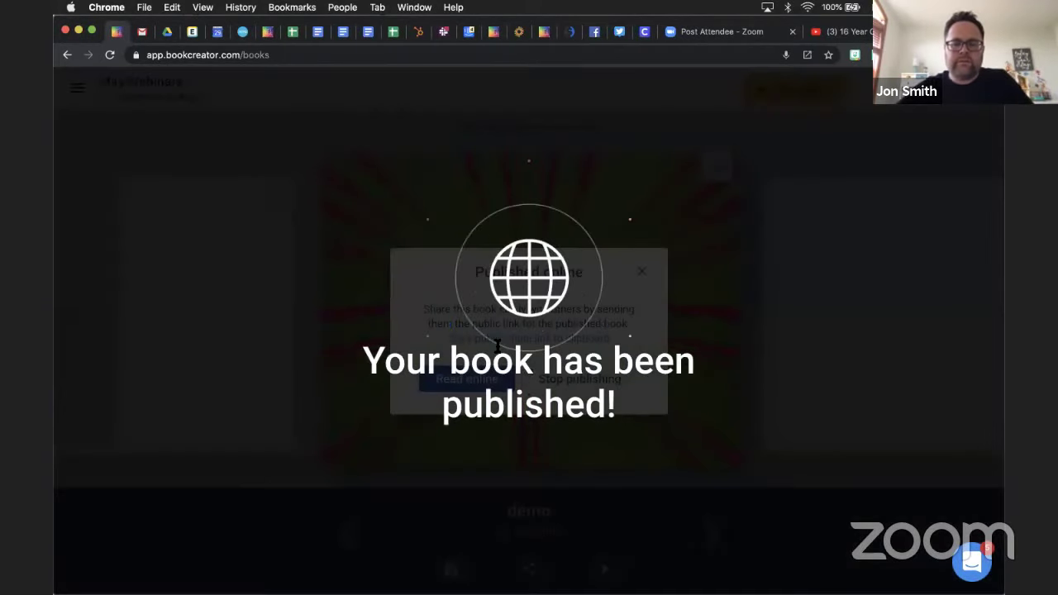
Step: Copy the link address of the published book's public share link and close the publishing dialog
right_click(508, 339)
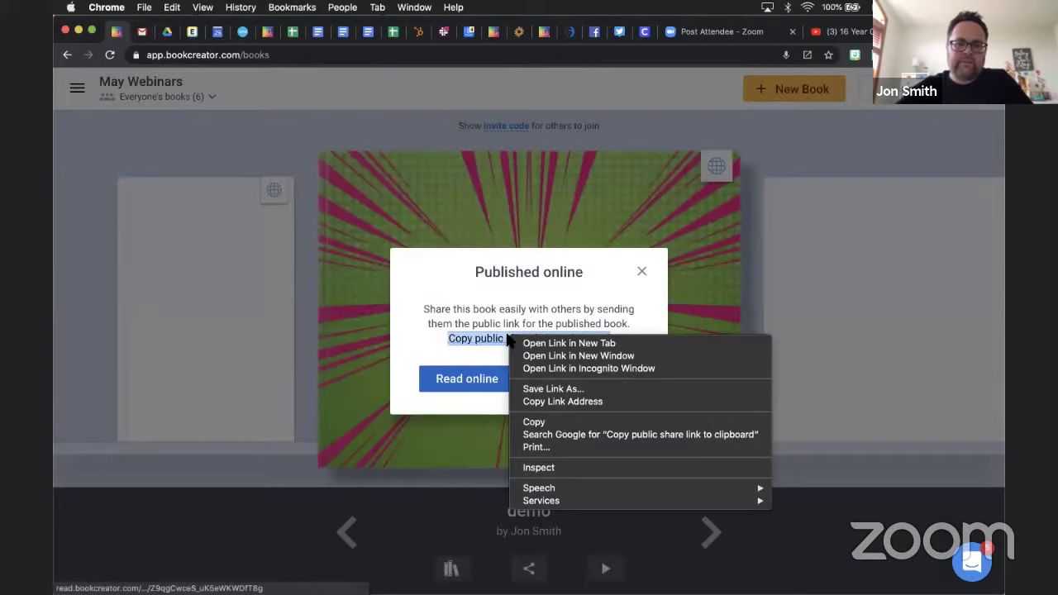
left_click(546, 402)
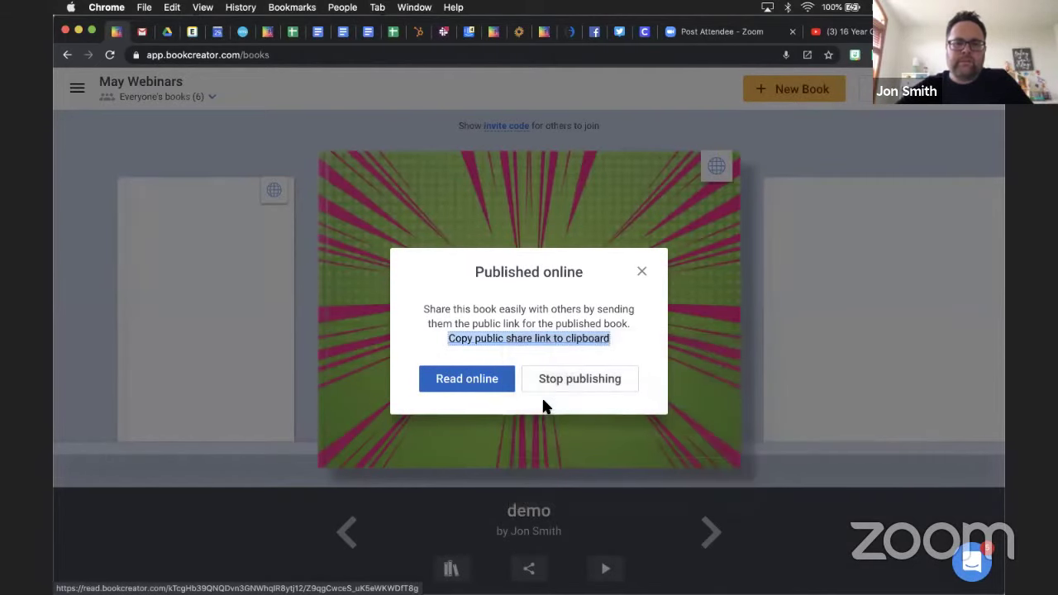
left_click(642, 272)
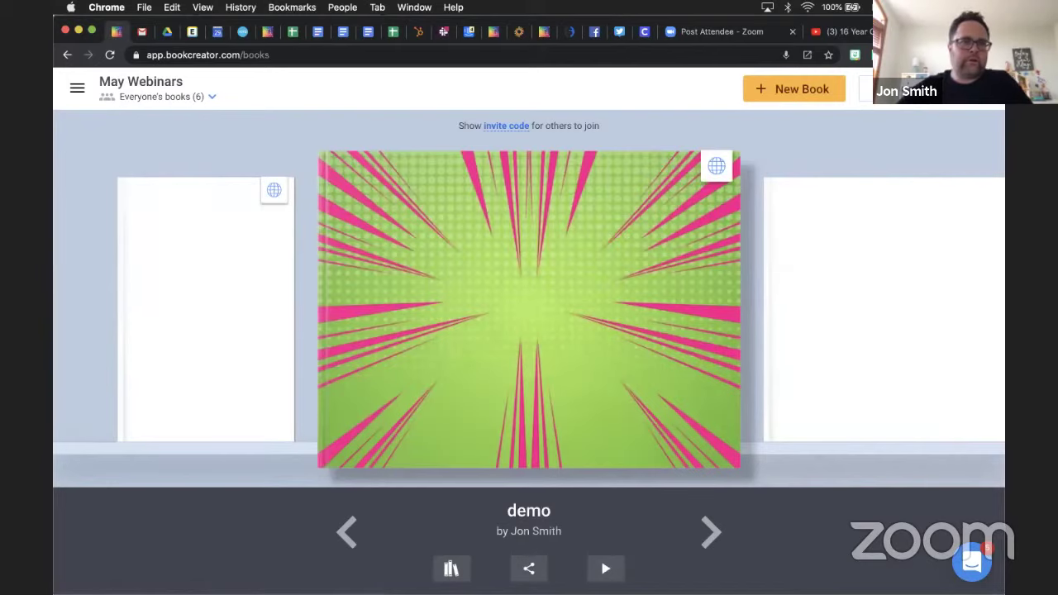
Step: Open the QR code generator website qrstuff.com in a new browser tab
key("super+t")
type("qrstf")
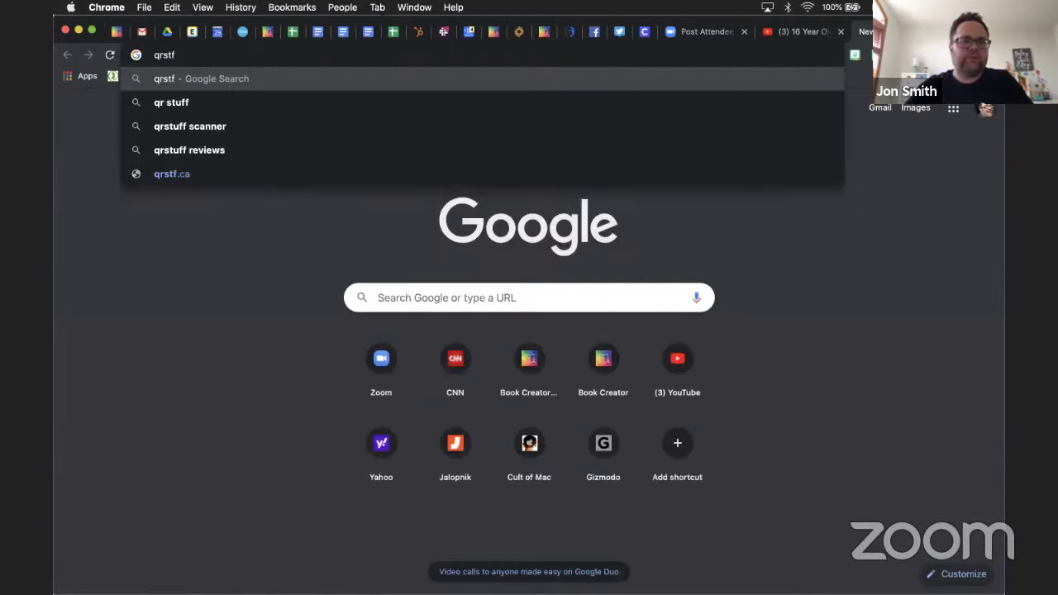
key("BackSpace")
type("uff.com")
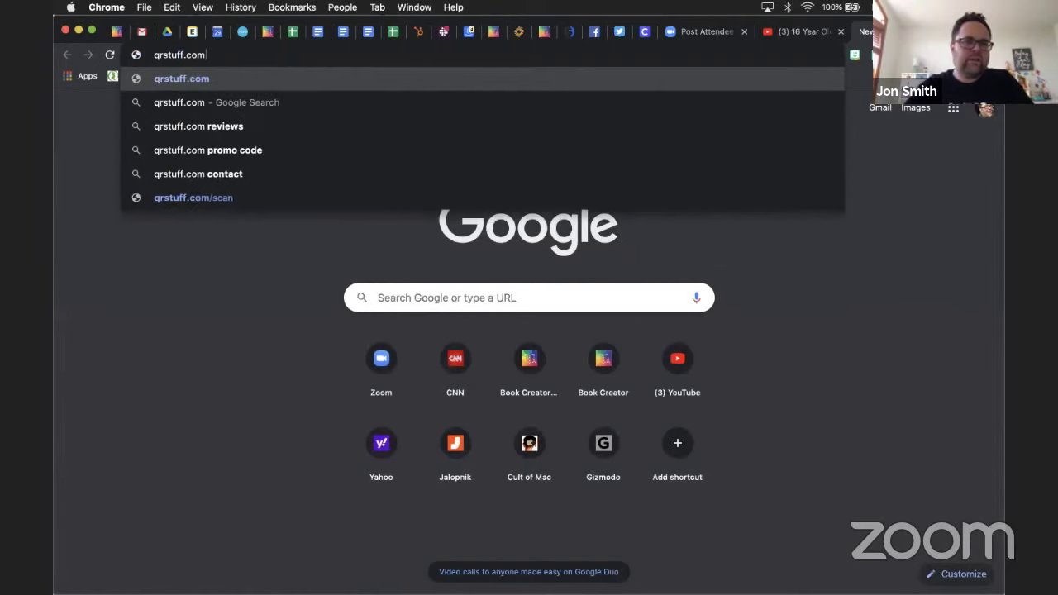
key("Return")
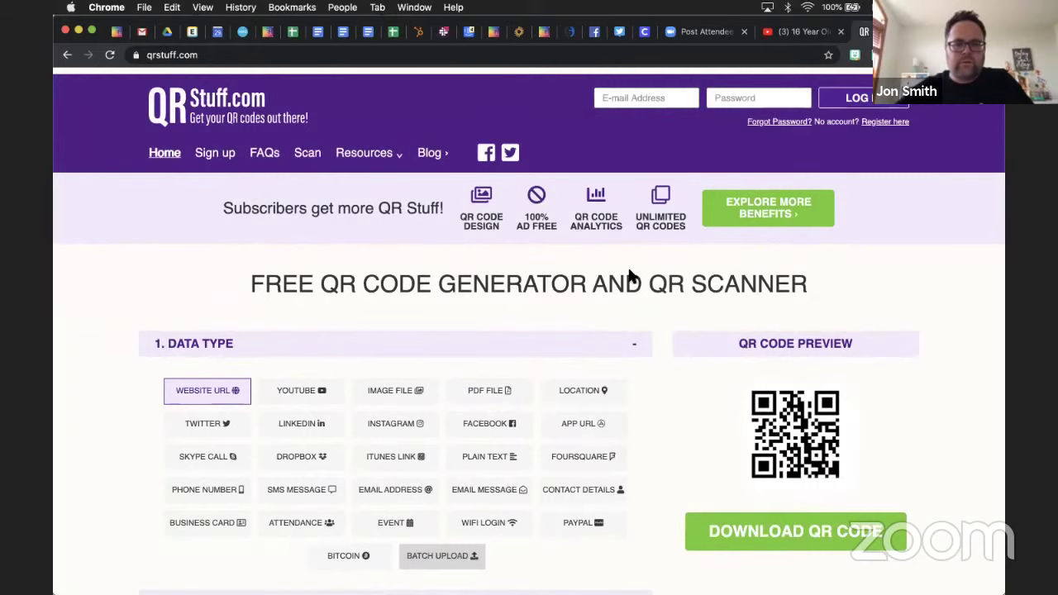
Step: Paste the copied link of the published book as the QR code's website URL
scroll(411, 248, "down", 5)
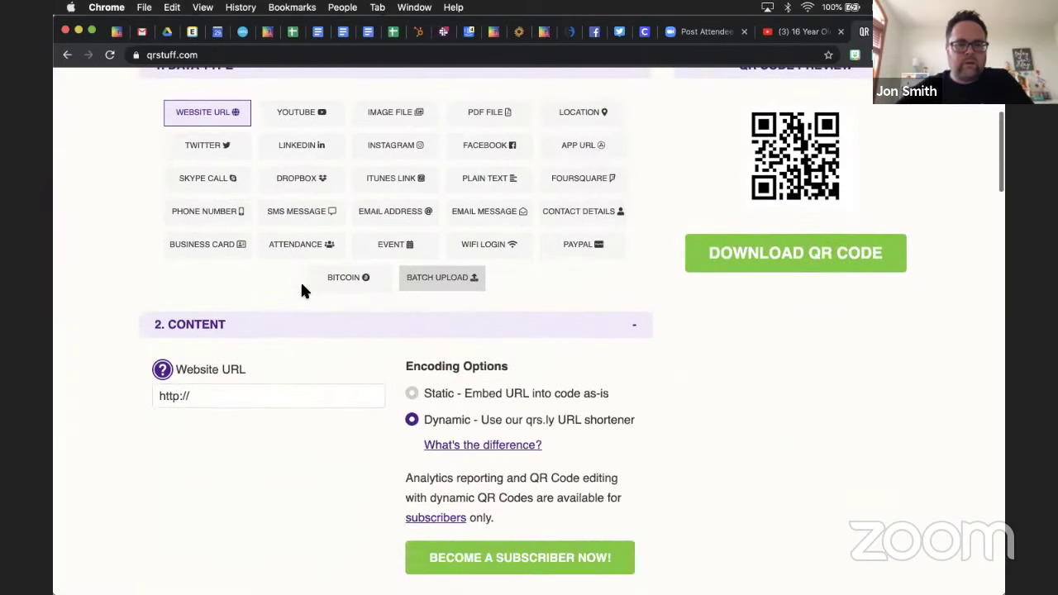
left_click(253, 395)
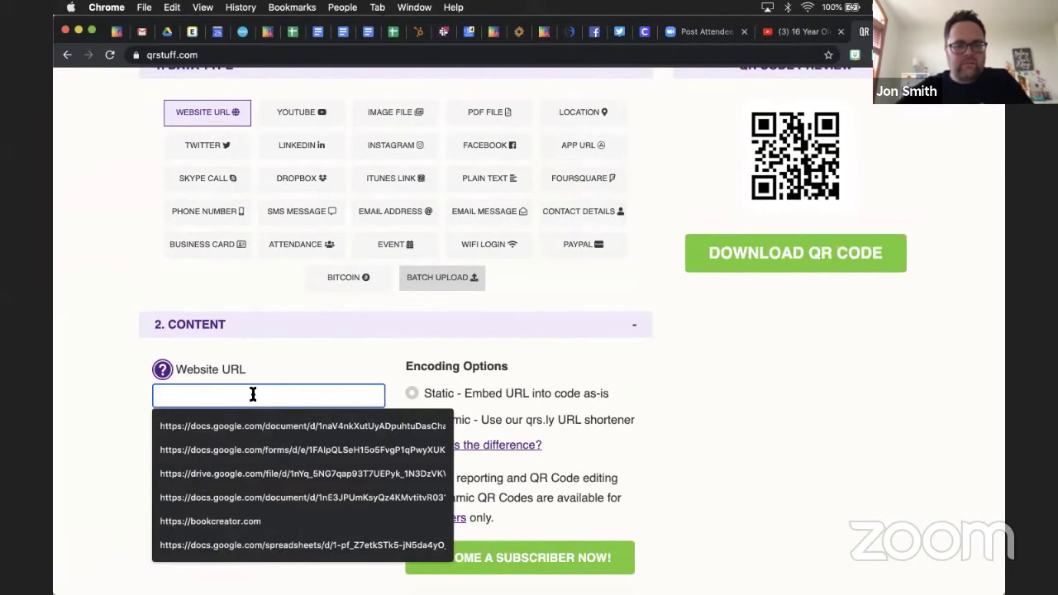
key("super+v")
Step: Open the print layout options for the book's QR code
scroll(554, 395, "down", 5)
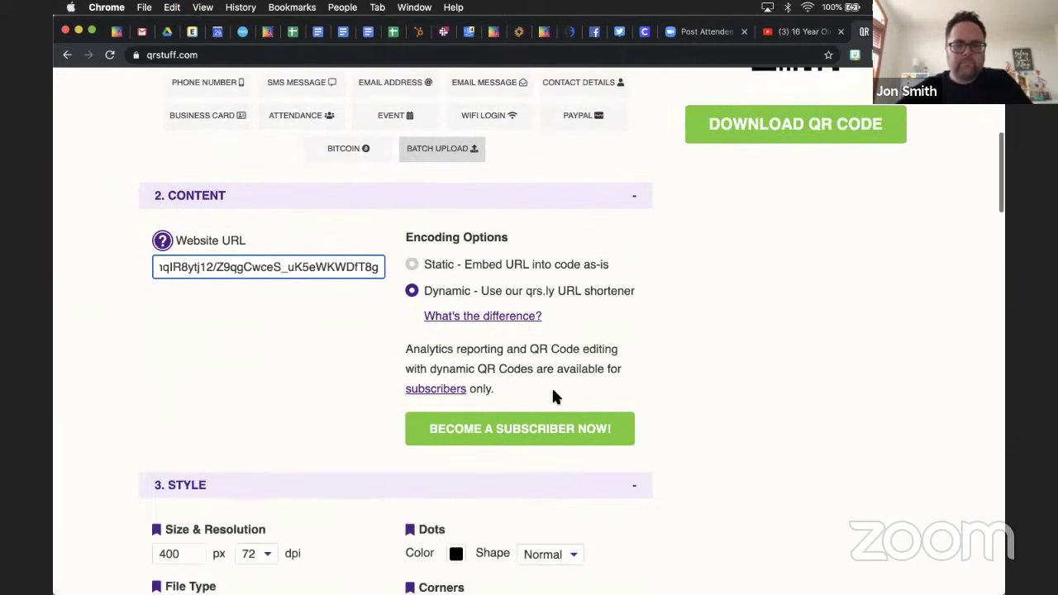
scroll(553, 398, "down", 5)
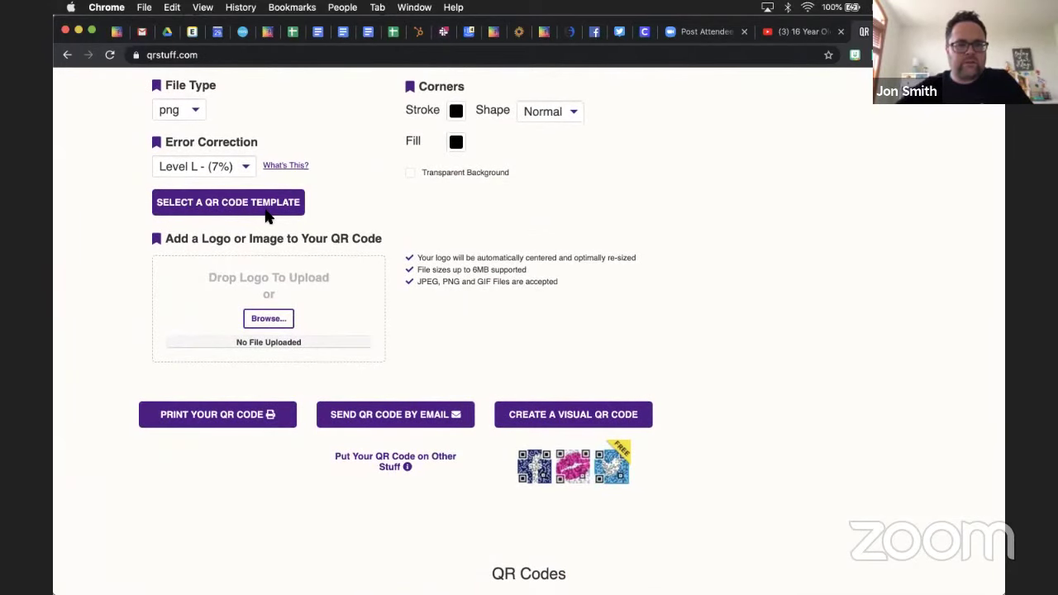
scroll(266, 215, "down", 4)
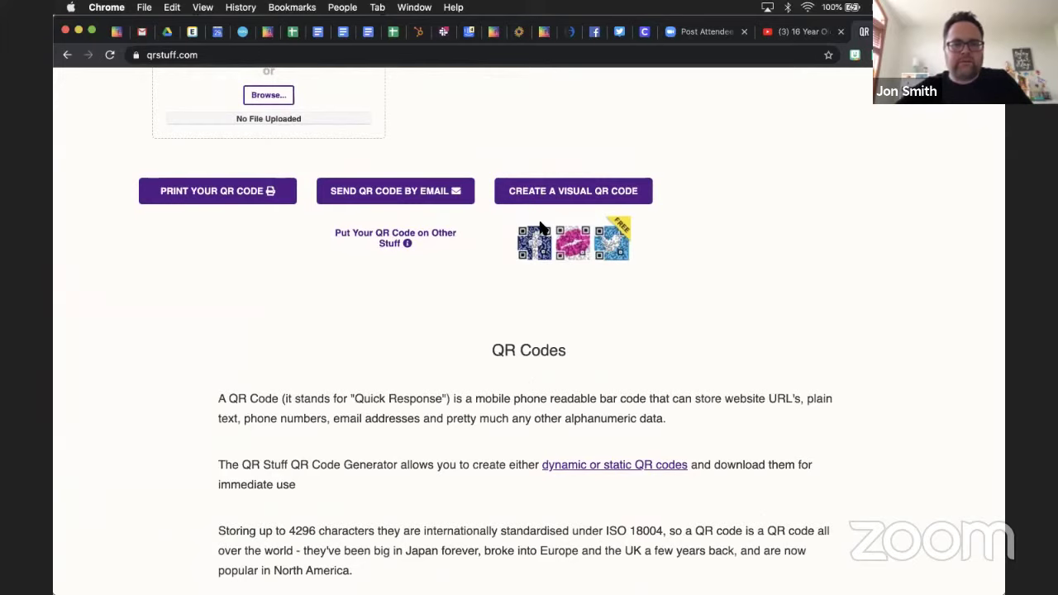
left_click(240, 192)
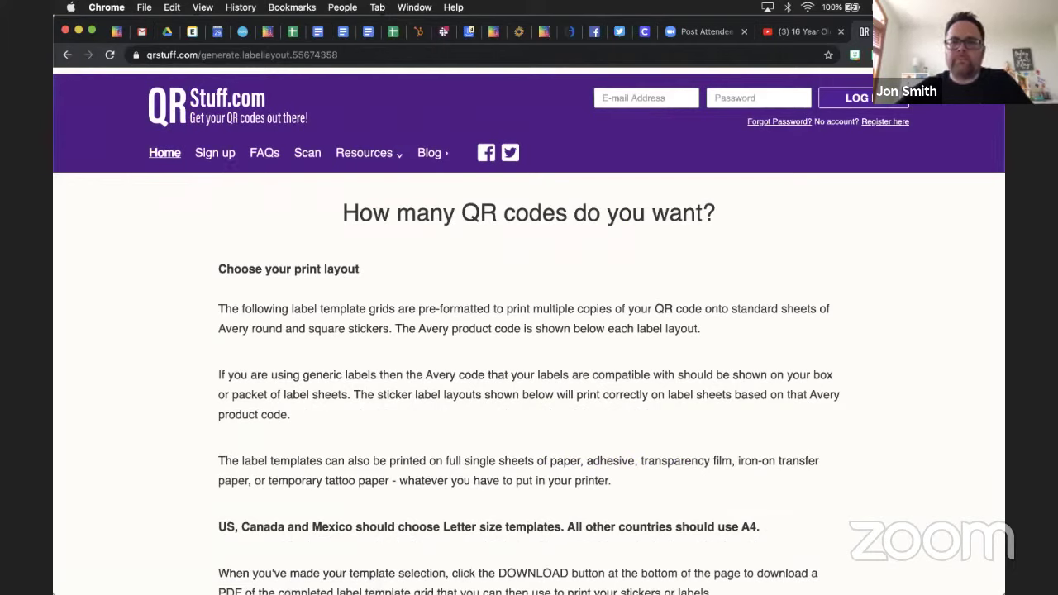
Step: Switch back to Book Creator, permanently delete page 2 of the demo book, and open its remaining blank page
key("super+1")
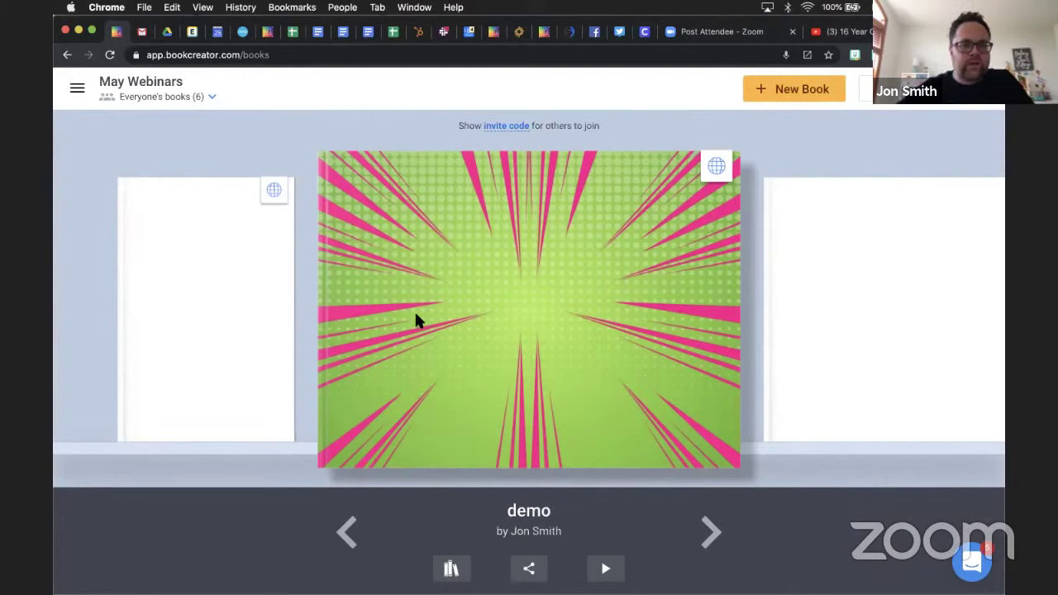
left_click(494, 335)
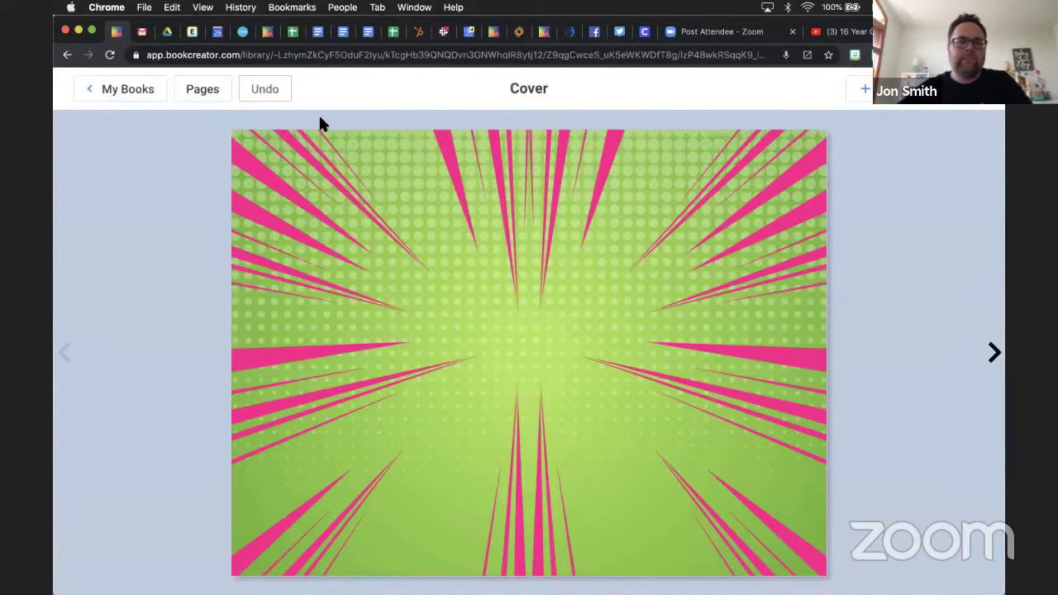
left_click(202, 90)
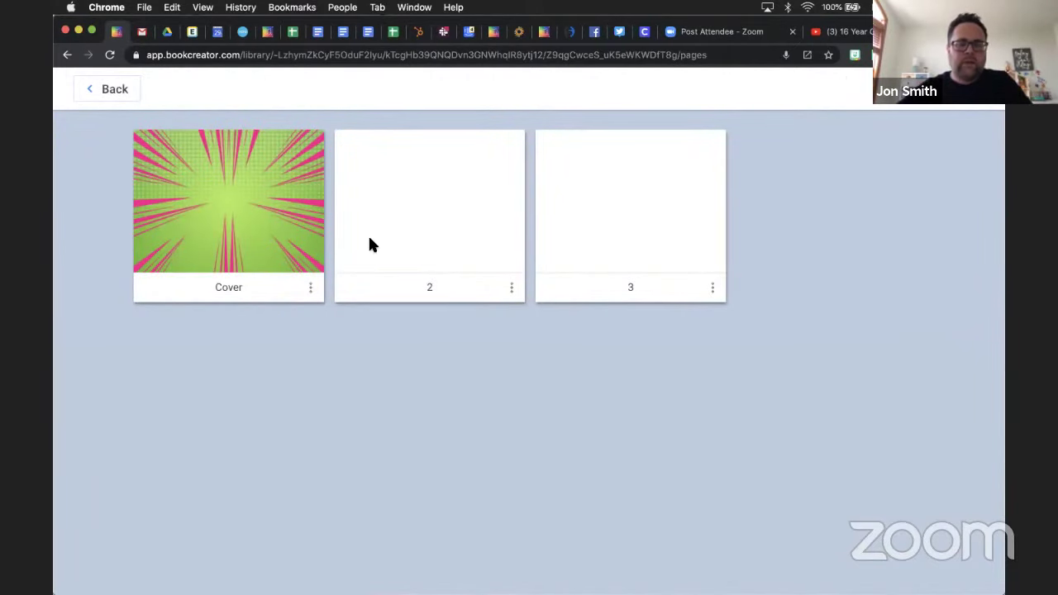
left_click(511, 287)
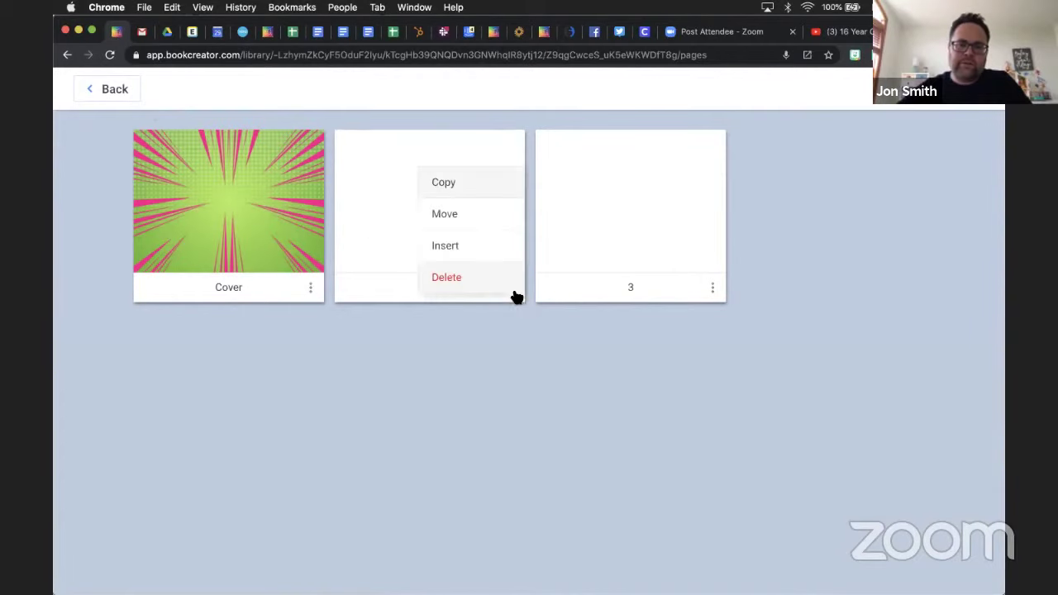
left_click(463, 283)
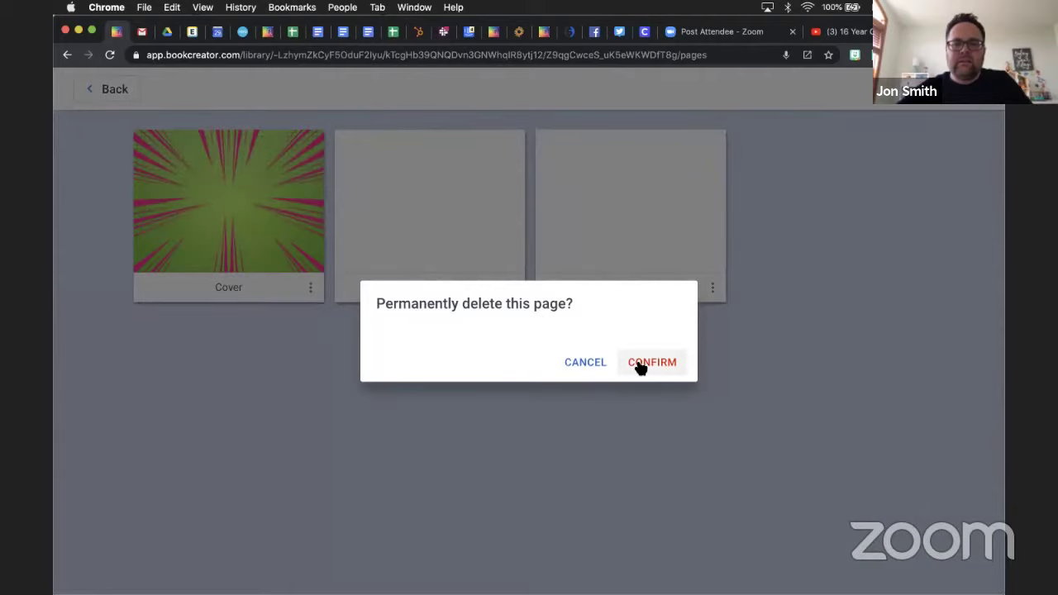
left_click(638, 369)
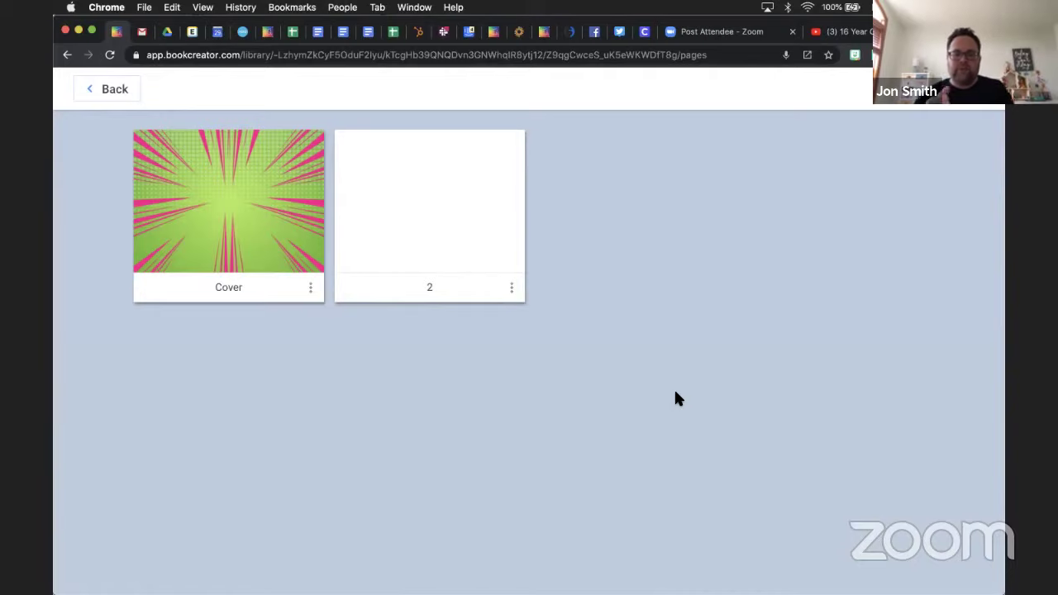
left_click(452, 210)
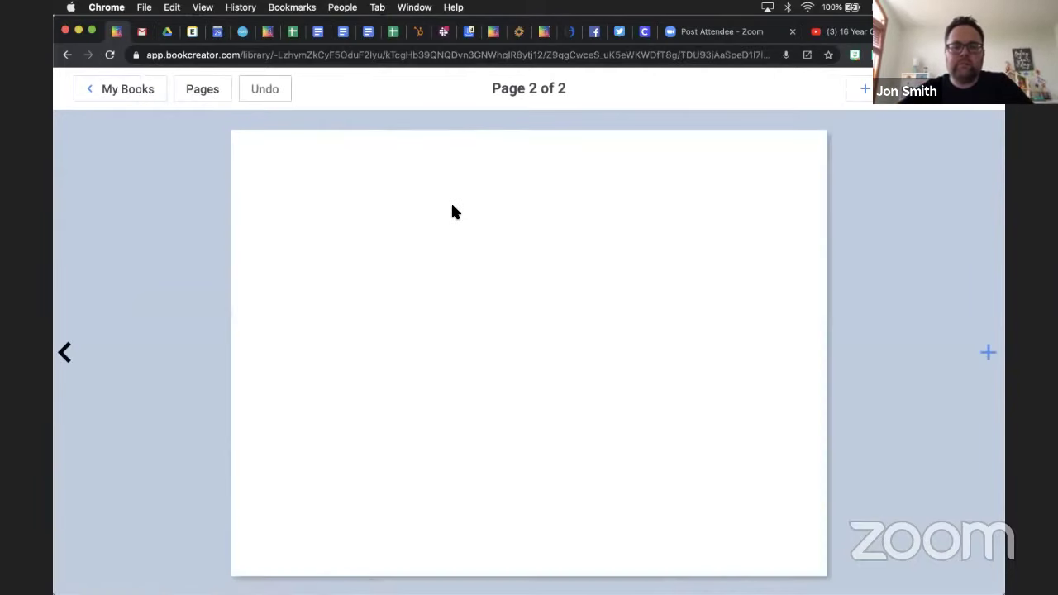
Step: Import the Downloads file "Half Hollow Hills (Renewal).pdf" onto page 2 and delete it from the page
left_click(865, 89)
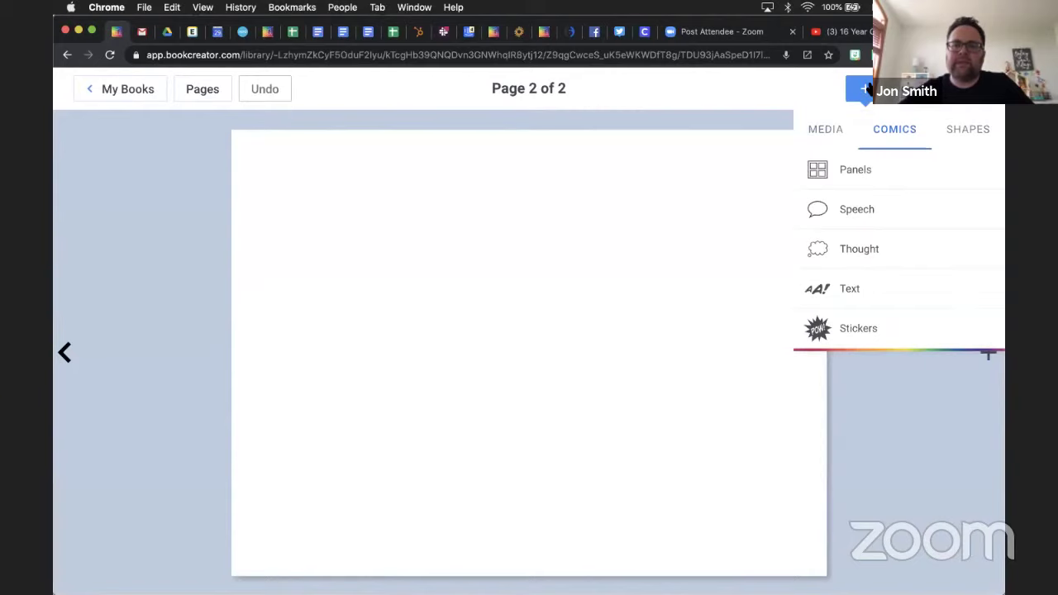
left_click(823, 133)
left_click(839, 171)
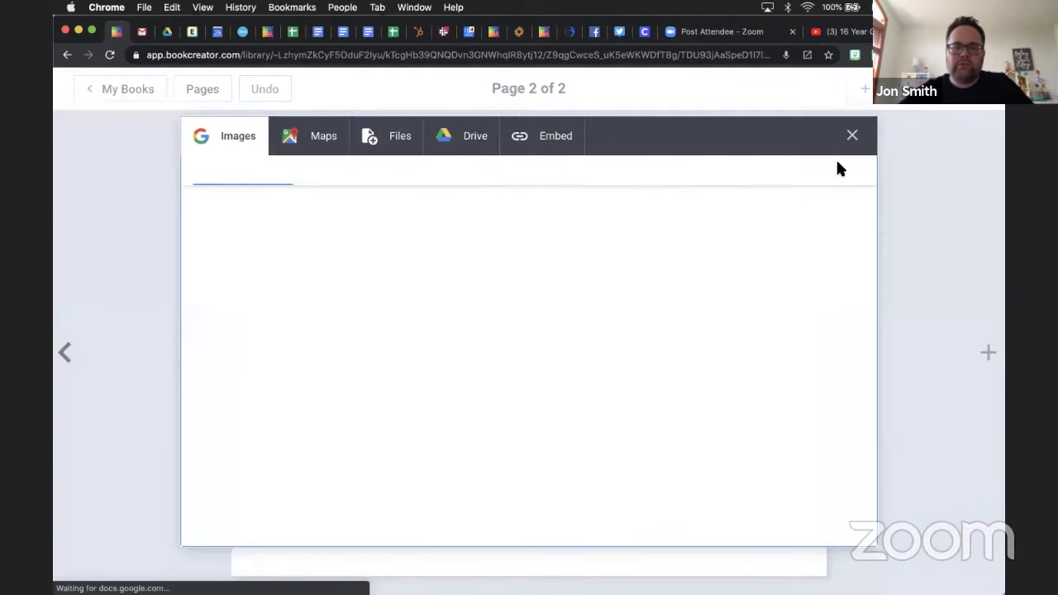
left_click(399, 140)
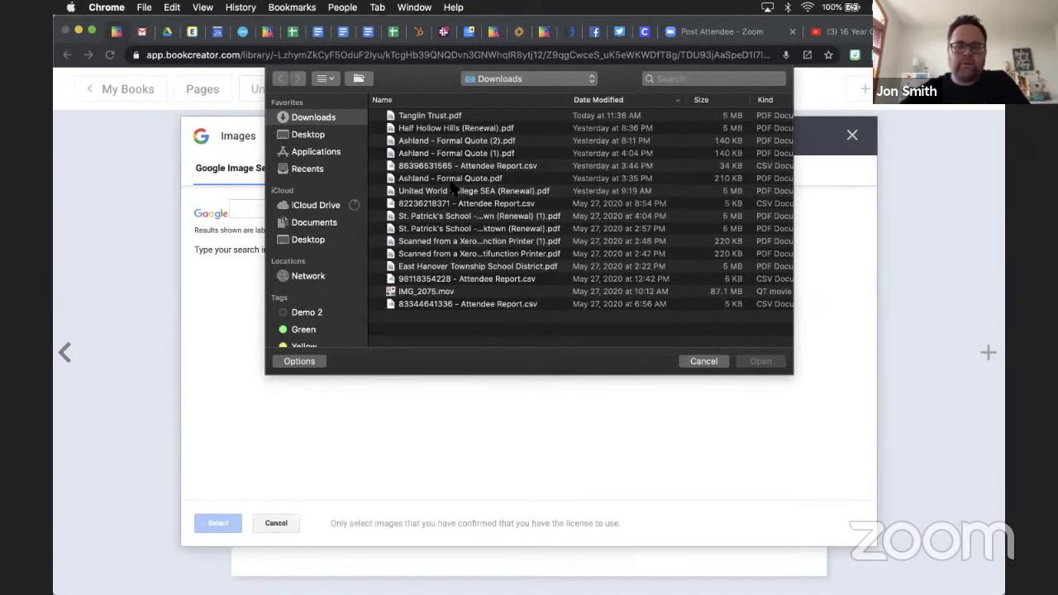
left_click(462, 130)
left_click(748, 361)
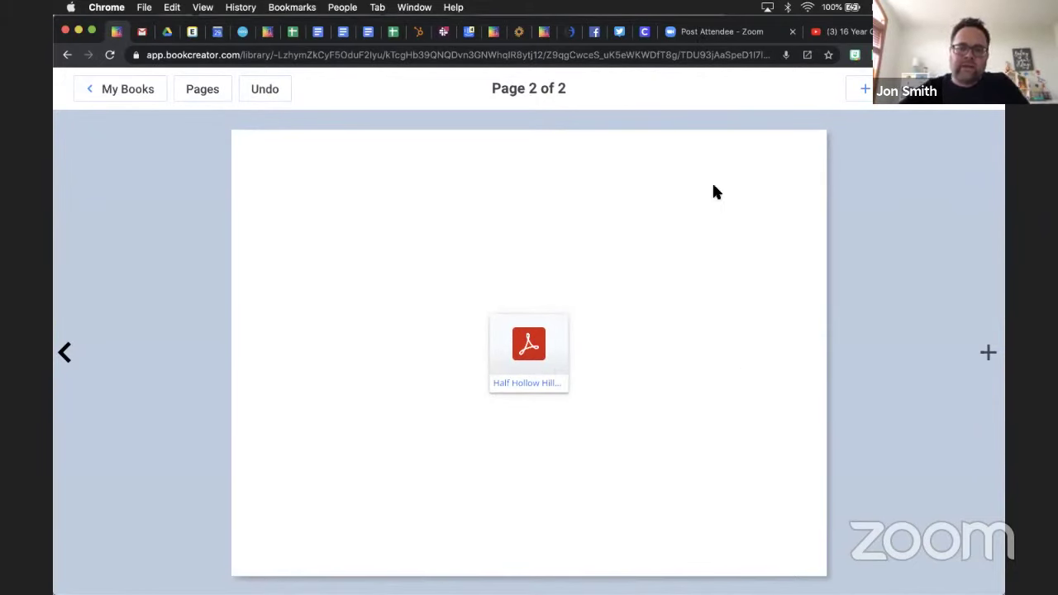
left_click(503, 333)
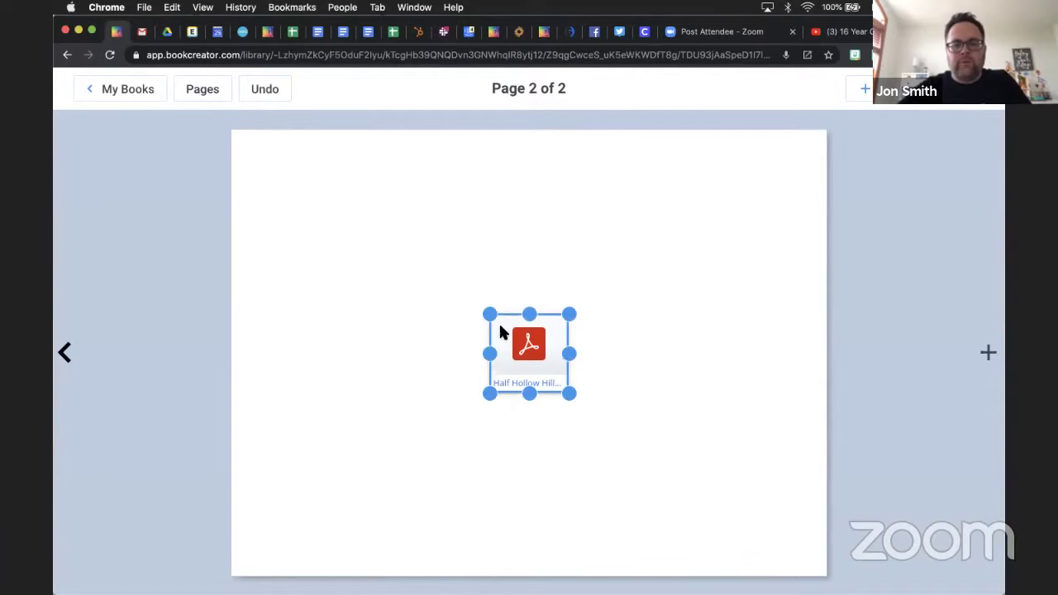
key("Delete")
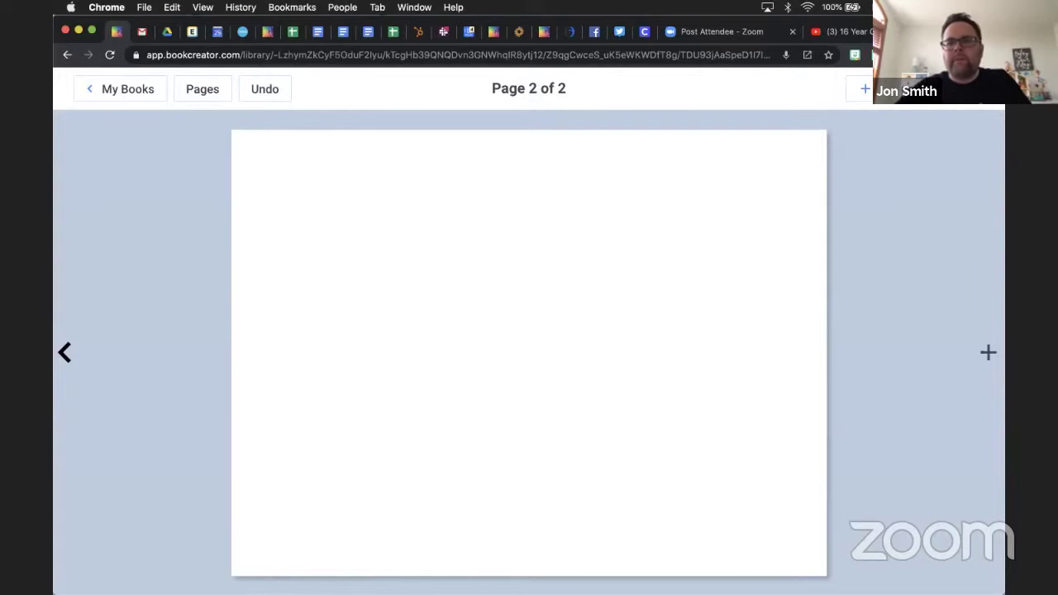
Step: Add the puppy comic image to page 2, resizing and repositioning it over the page, and delete it
left_click_drag(966, 264, 534, 335)
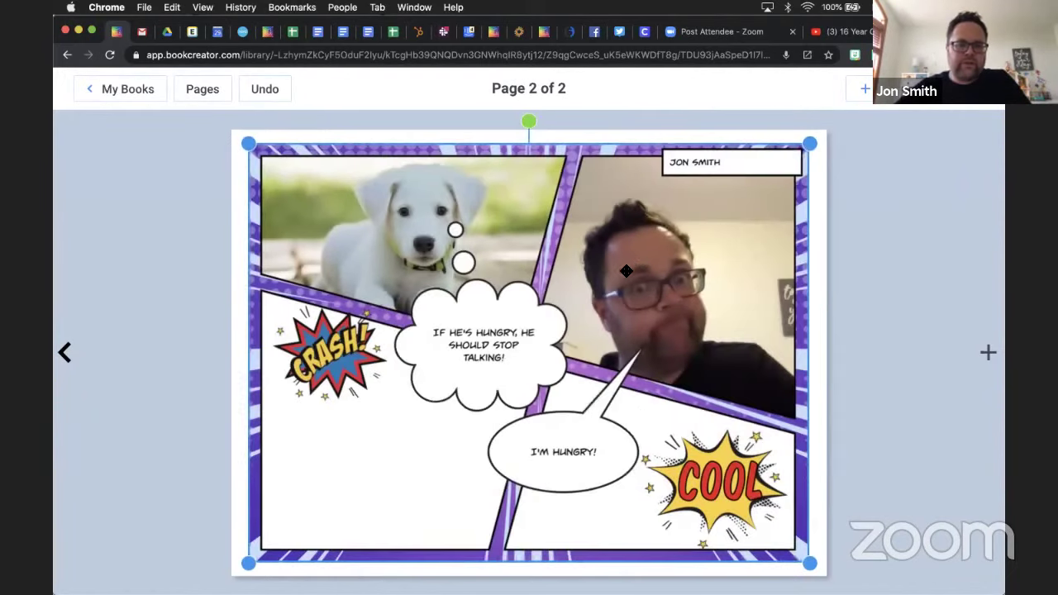
left_click_drag(792, 158, 885, 86)
left_click_drag(723, 290, 670, 271)
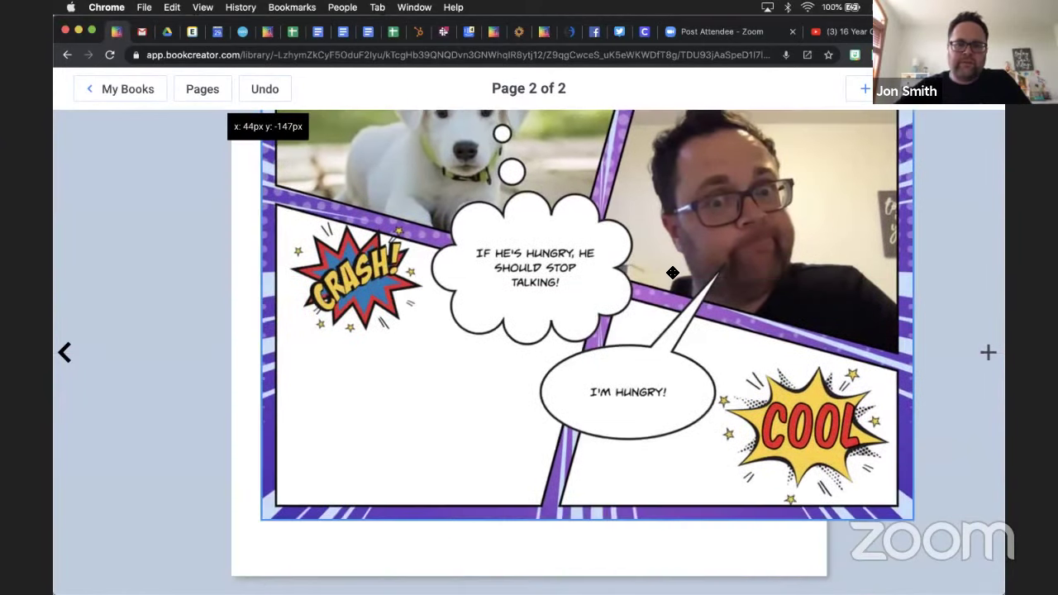
left_click_drag(901, 115, 717, 192)
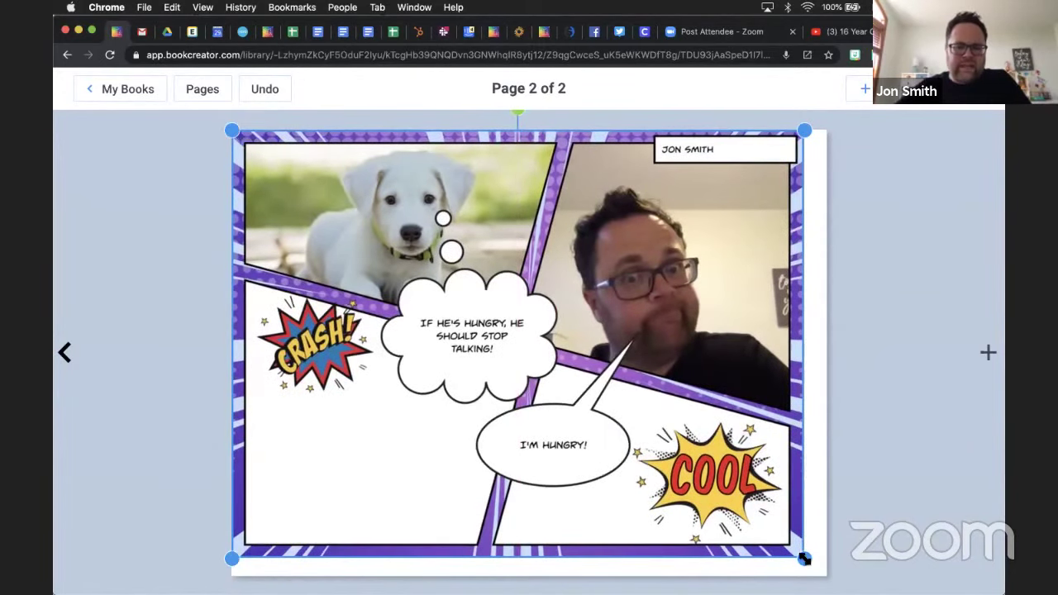
mouse_move(805, 561)
left_mouse_down()
mouse_move(869, 594)
mouse_move(779, 538)
mouse_move(805, 557)
left_mouse_up()
left_click_drag(720, 478, 730, 486)
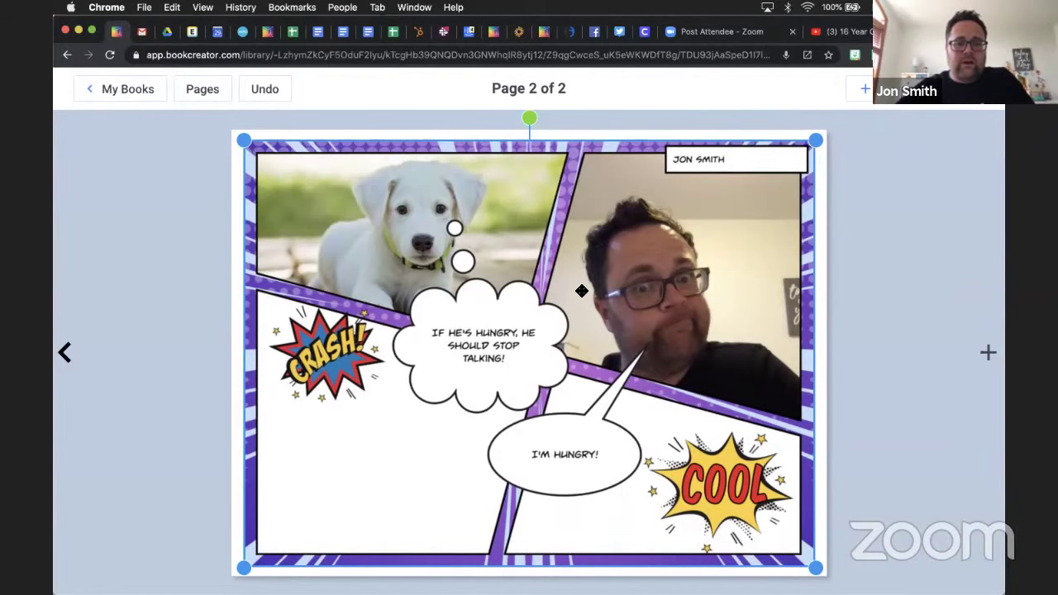
key("Delete")
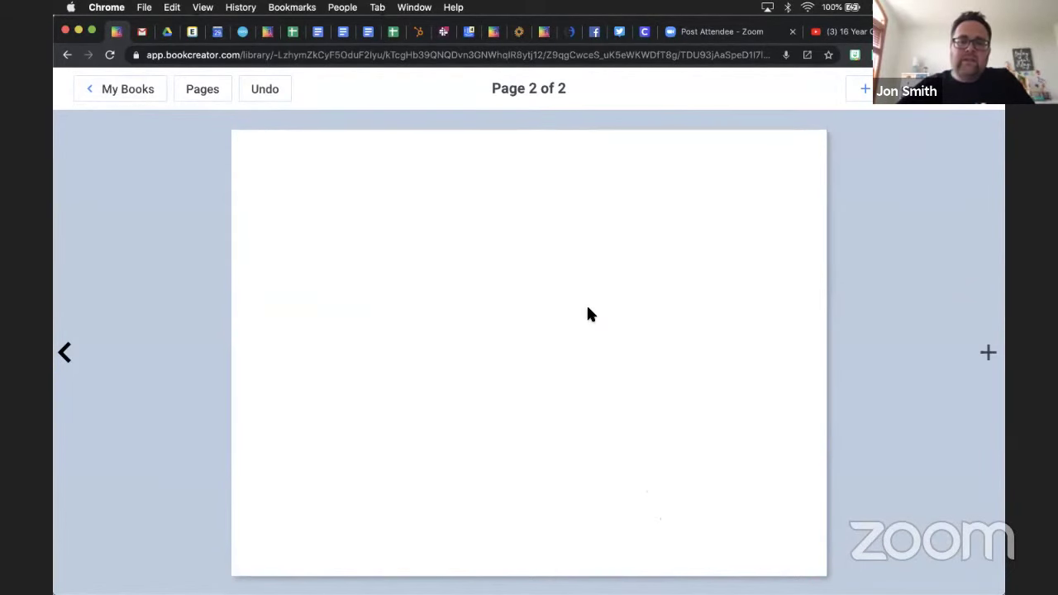
Step: Insert the comic panel layout with four equal rectangular panels on page 2
left_click(862, 91)
left_click(825, 129)
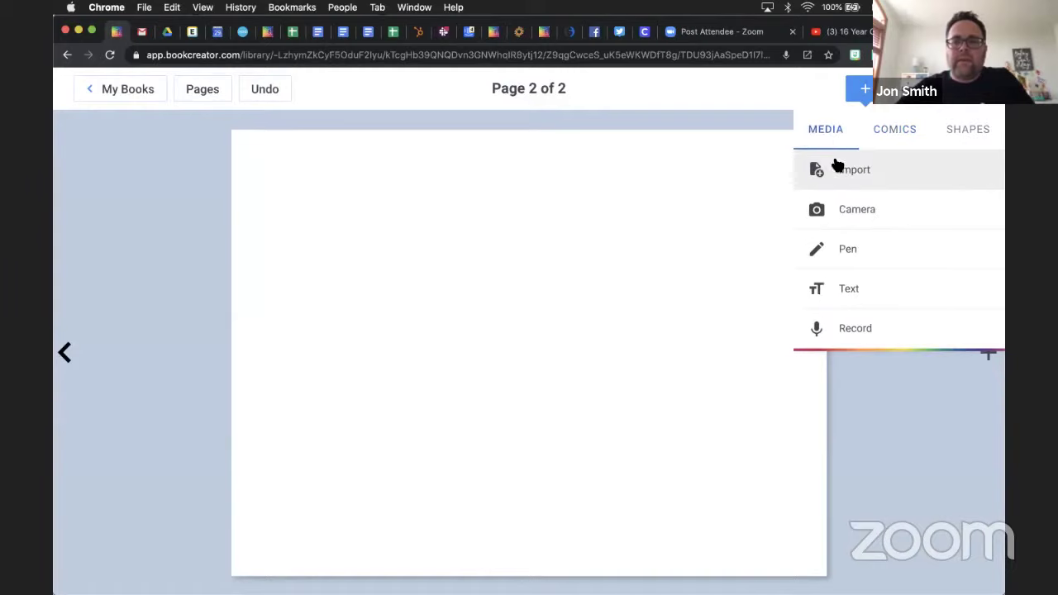
left_click(889, 138)
left_click(884, 171)
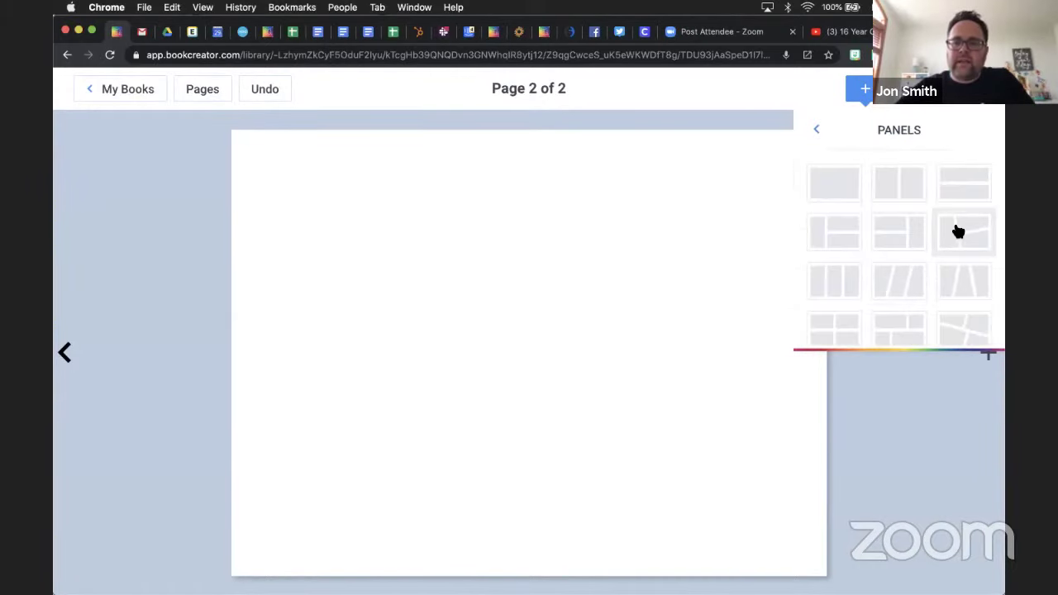
left_click(851, 322)
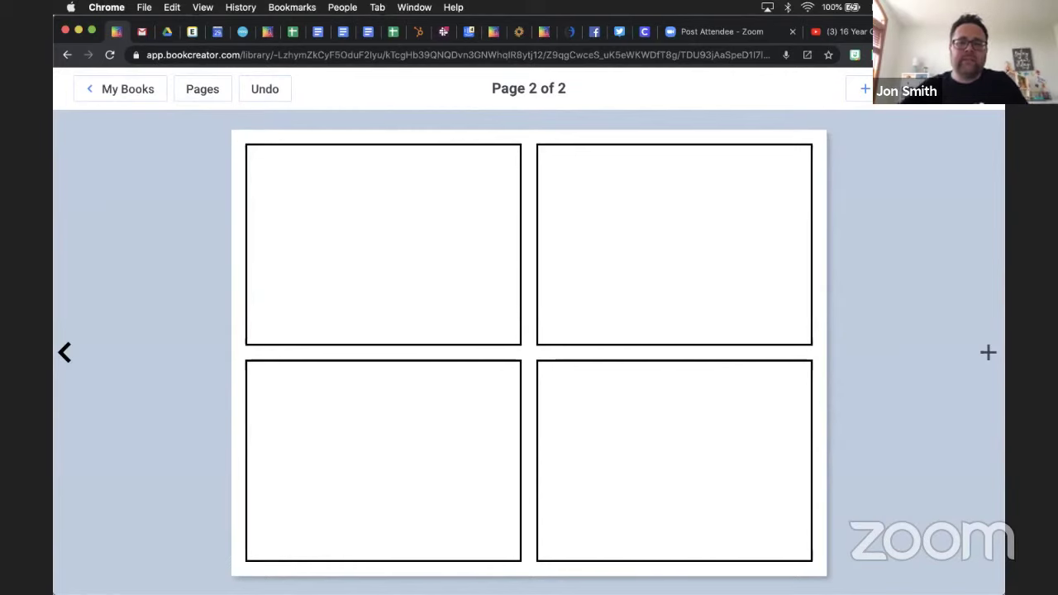
Step: Add the puppy comic image to page 2 and fit it into the upper-right comic panel at about 406 × 304 px
key("ctrl+Right")
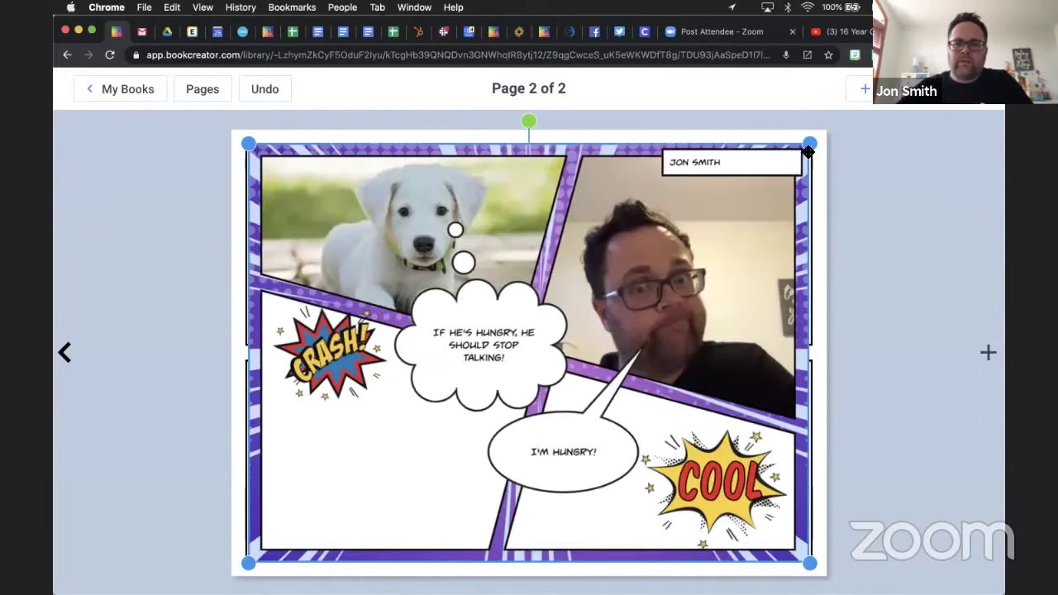
left_click_drag(807, 147, 460, 373)
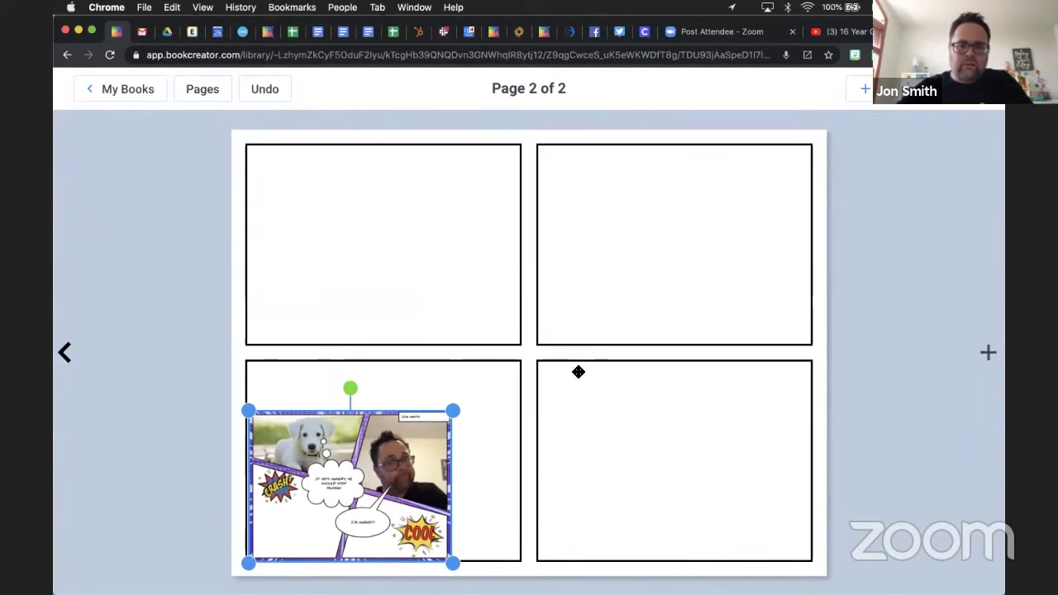
left_click_drag(397, 511, 684, 247)
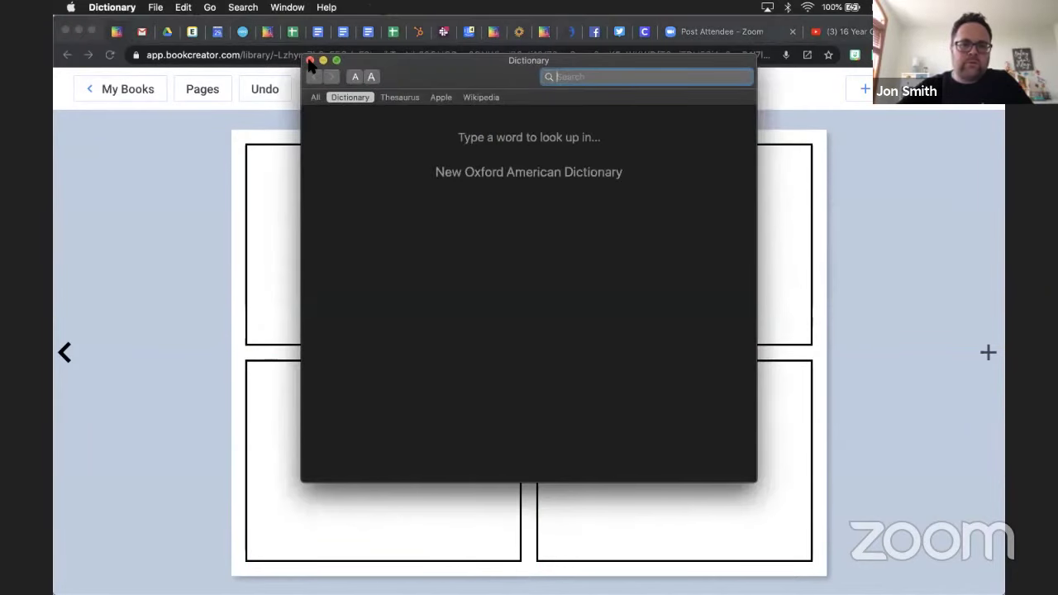
left_click(309, 60)
left_click_drag(744, 299, 805, 350)
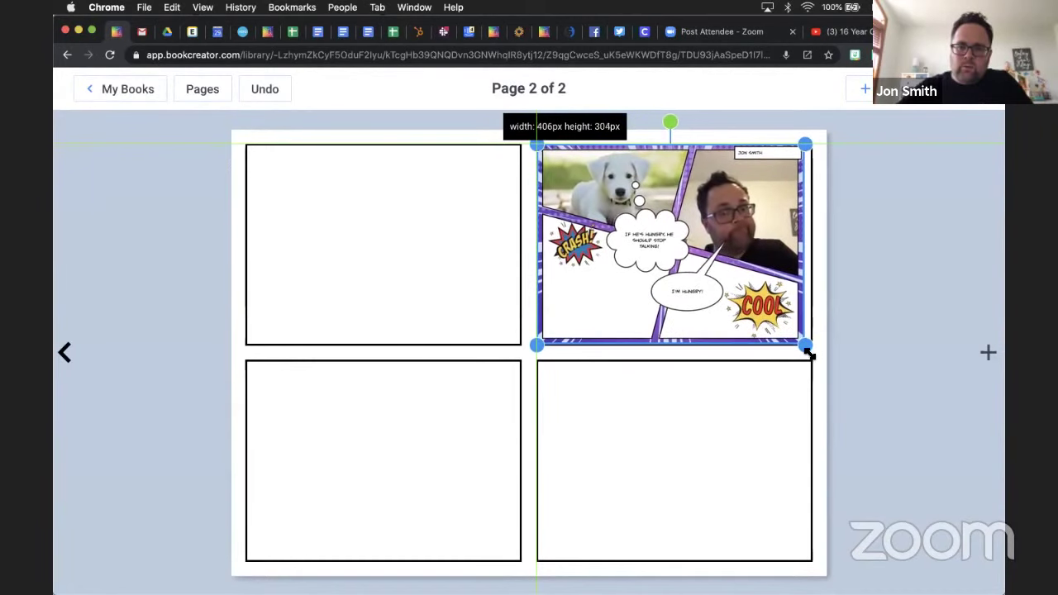
left_click_drag(727, 319, 725, 323)
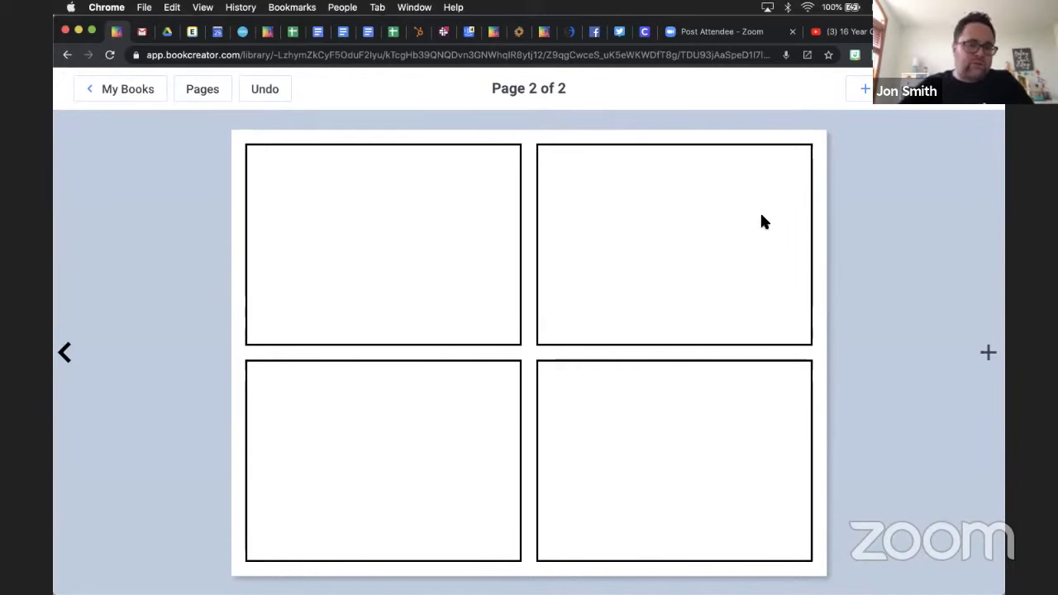
Step: Take a camera photo for the empty upper-right comic panel on page 2 and use it as the panel's picture
left_click(627, 246)
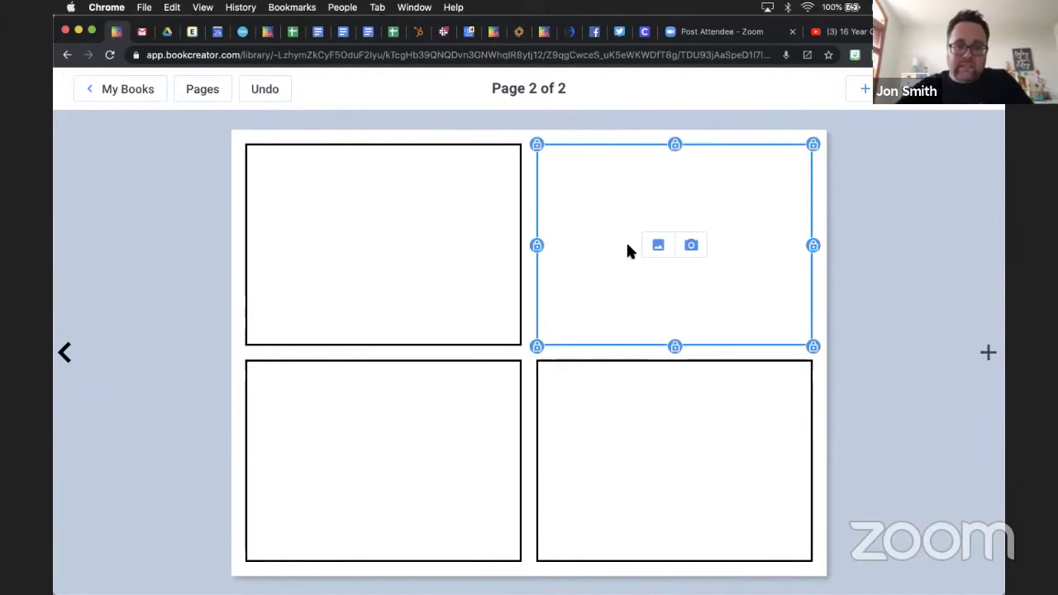
left_click(692, 246)
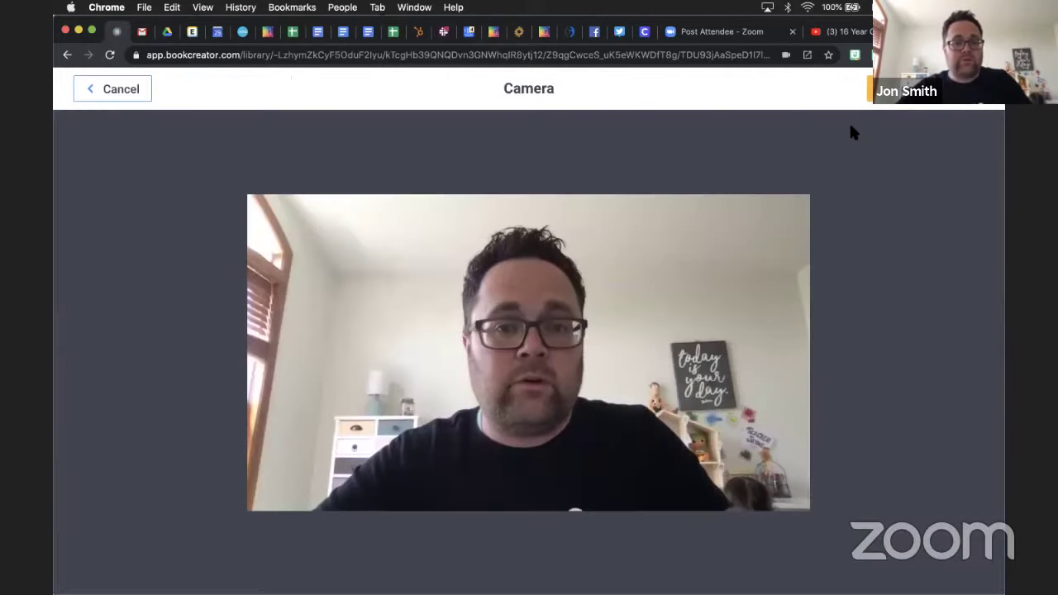
key("space")
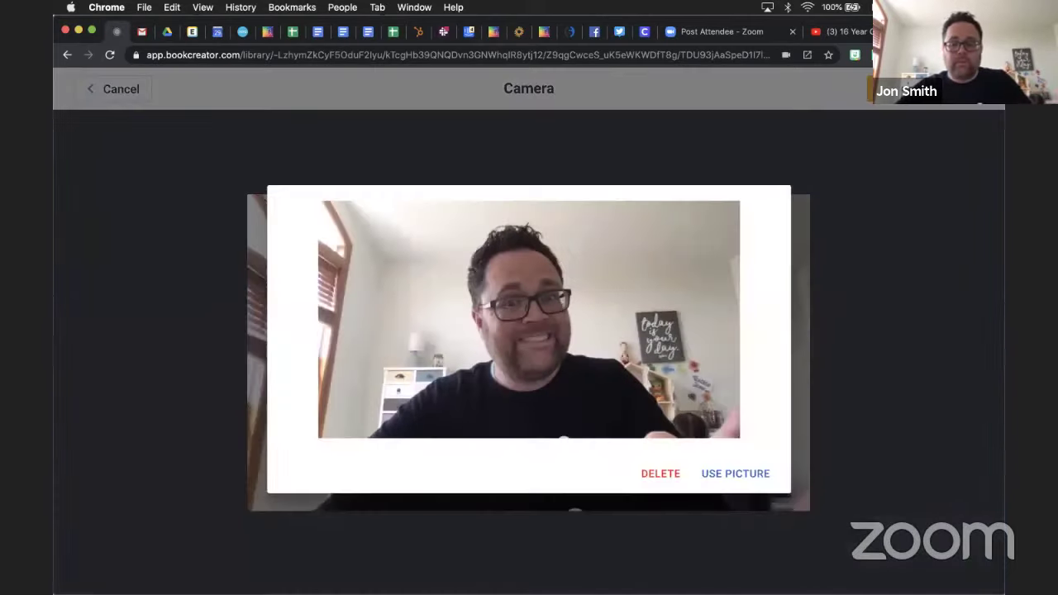
left_click(684, 460)
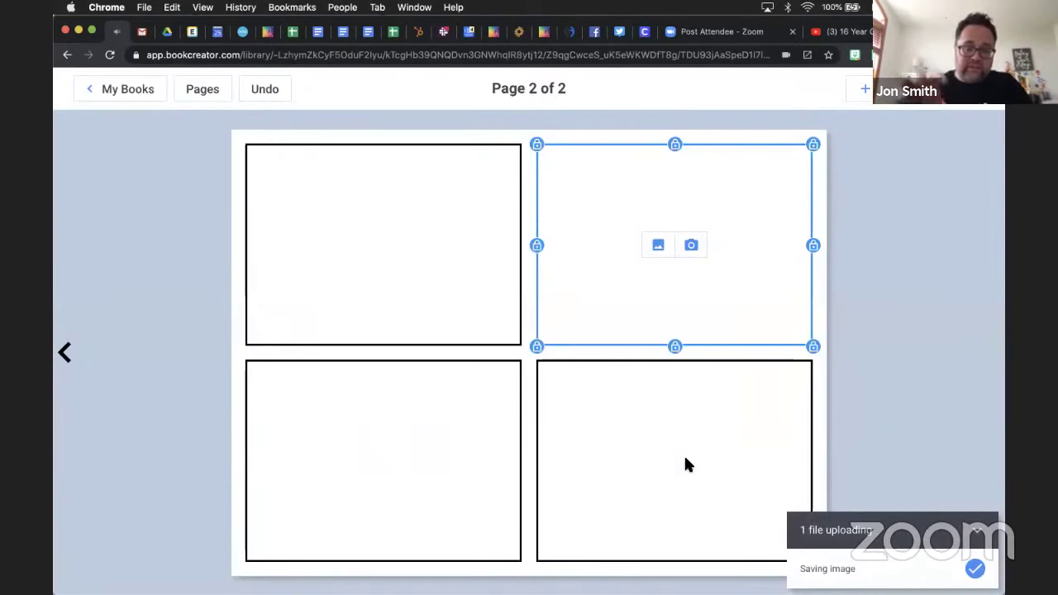
Step: Fill the lower-right comic panel with the Desktop image "Screen Shot 2020-05-29 at 12.08.39 PM"
left_click(645, 457)
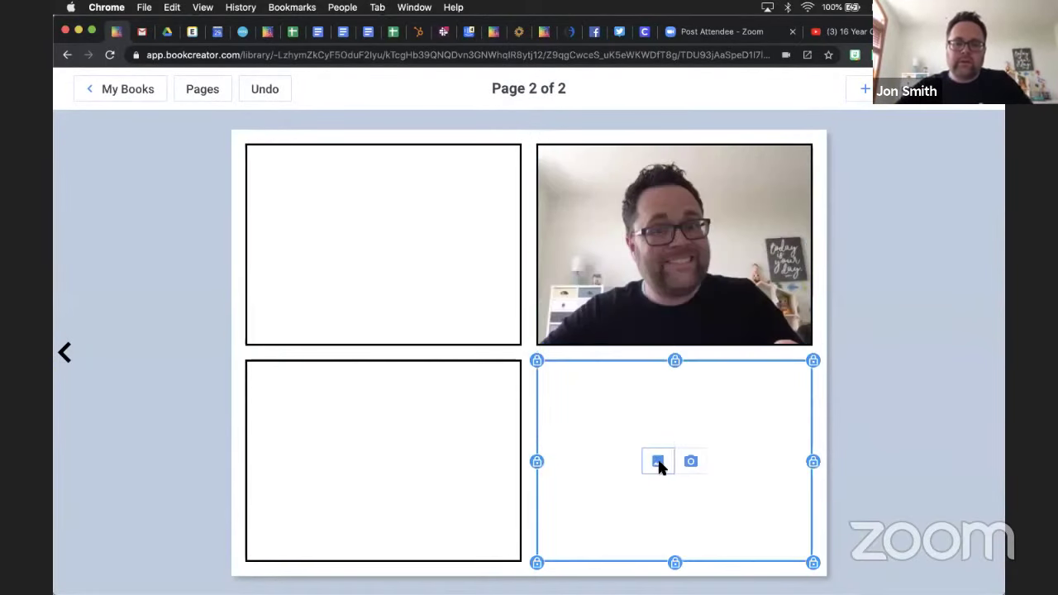
left_click(657, 460)
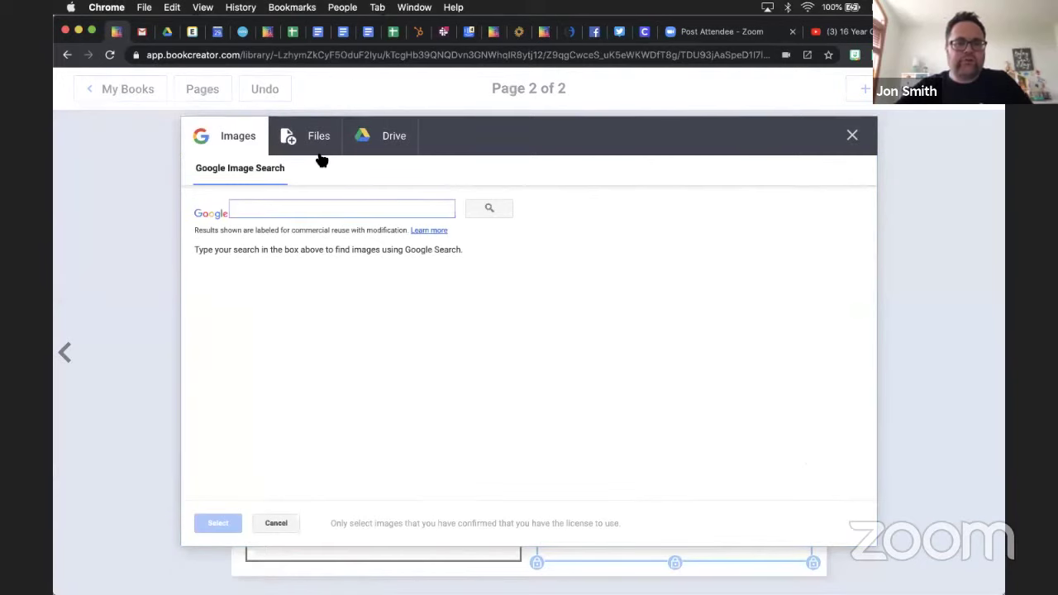
left_click(319, 153)
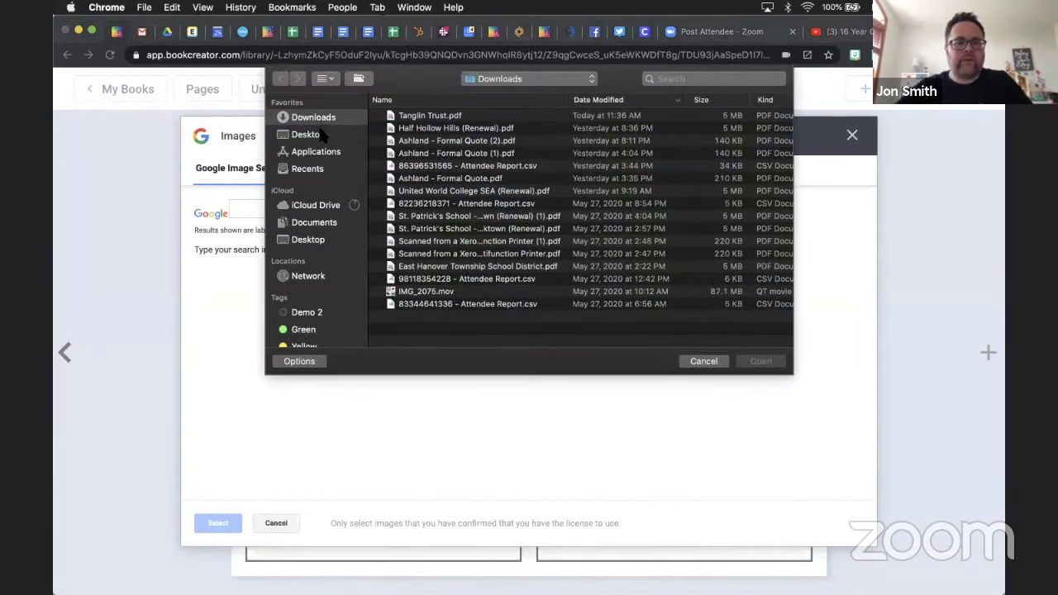
left_click(319, 134)
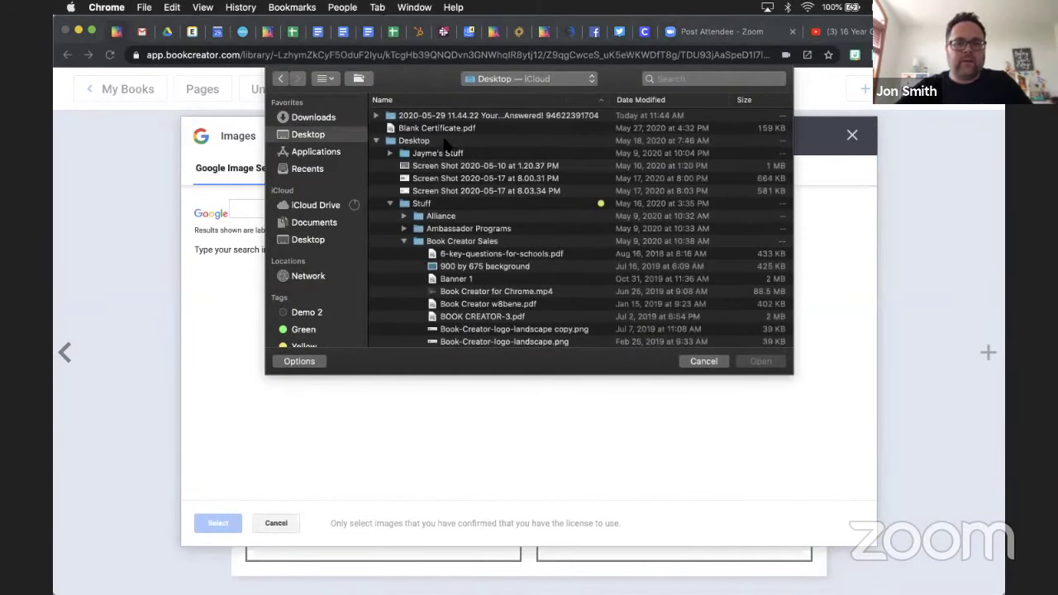
left_click(377, 141)
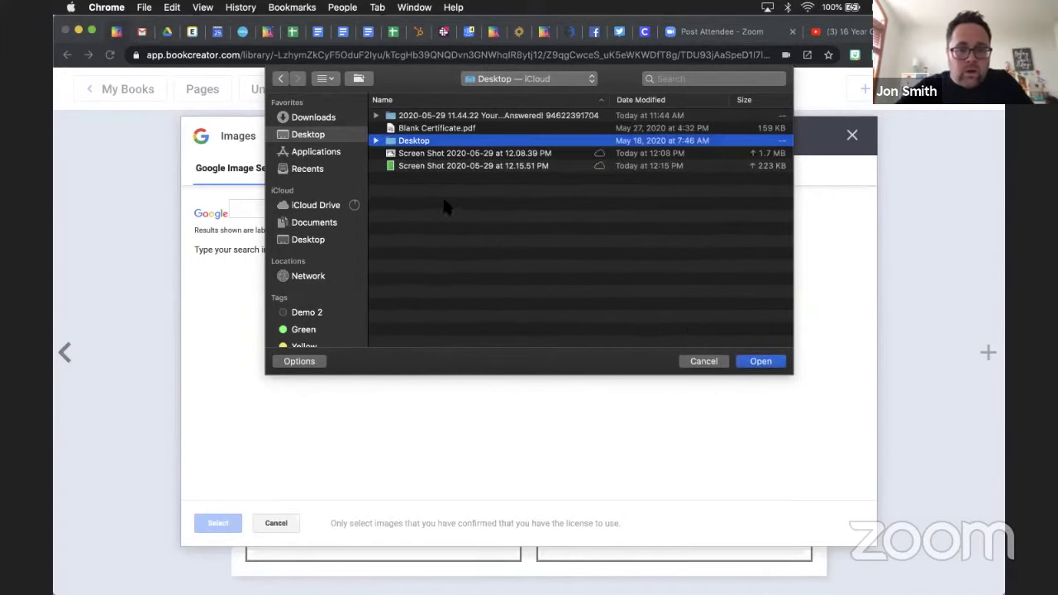
left_click(422, 153)
left_click(754, 364)
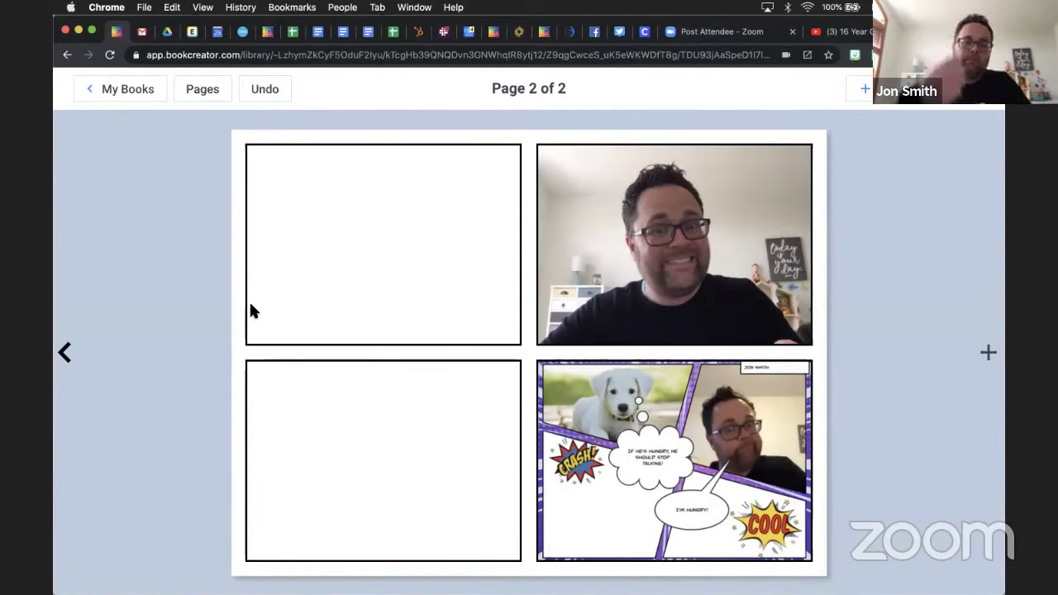
Step: Return to the May Webinars library and review the demo book's import, move, copy and combine options
left_click(116, 85)
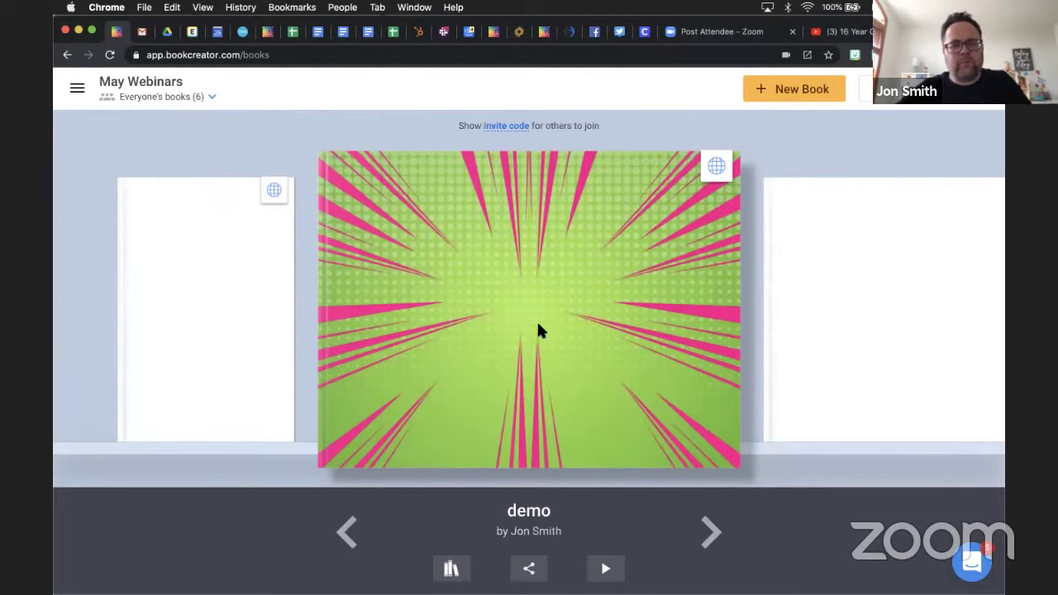
left_click(452, 568)
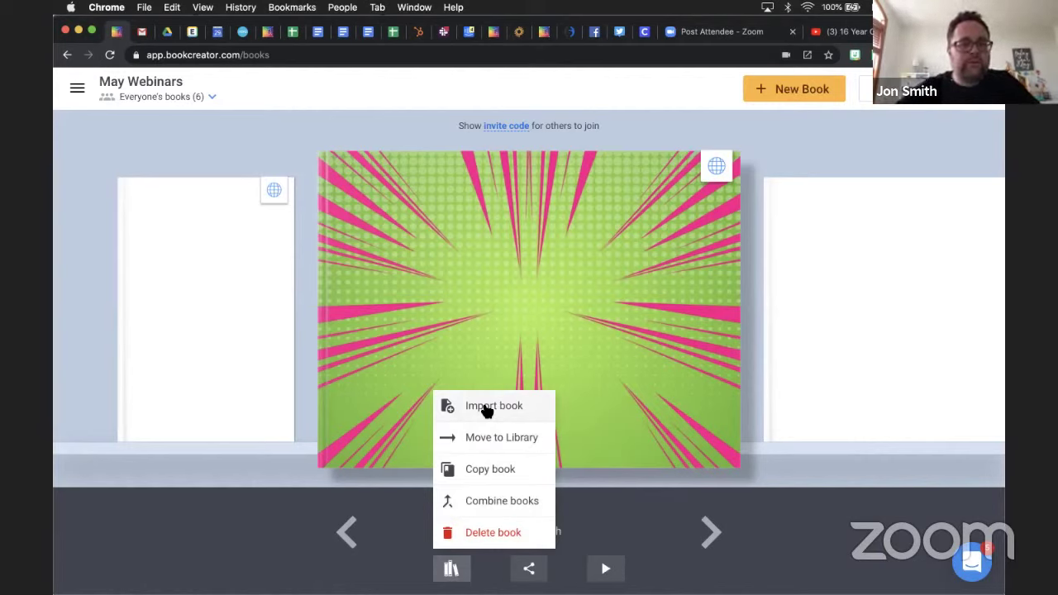
left_click(241, 211)
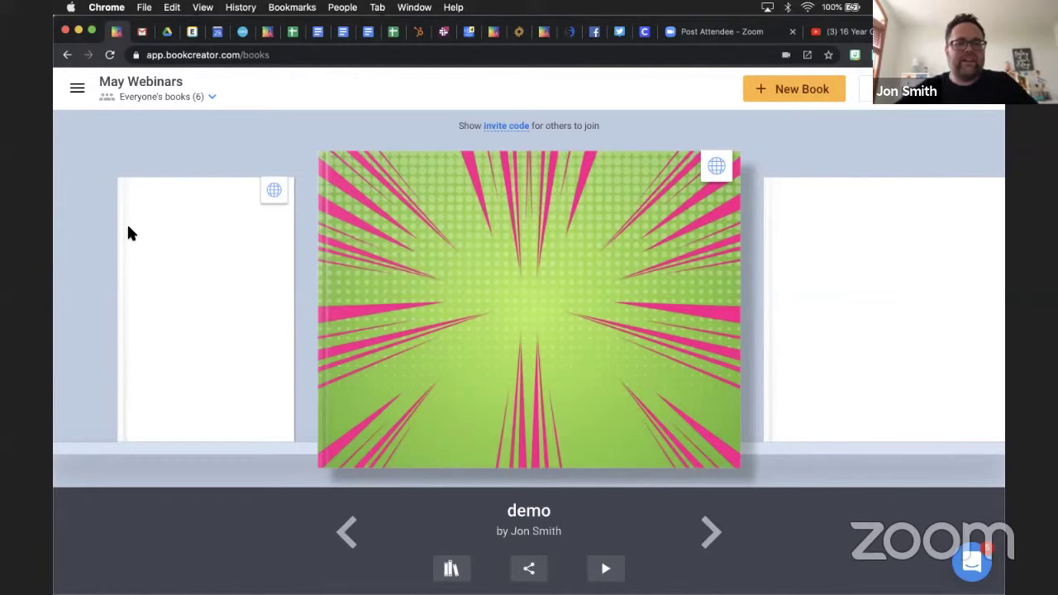
Step: Review the demo book's published-online options and look over the library list on the Teacher Dashboard
mouse_move(729, 177)
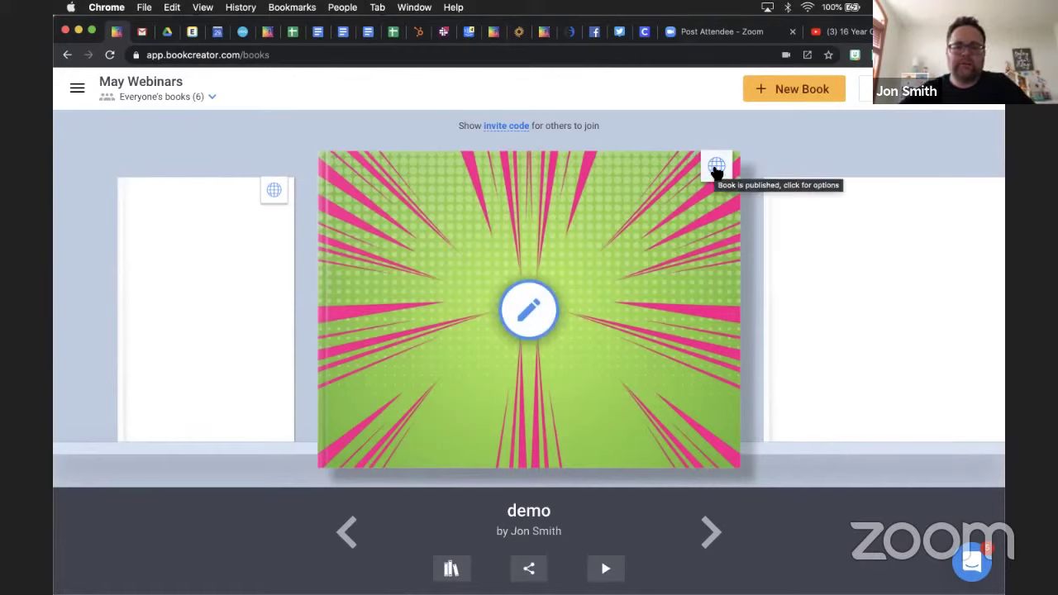
left_click(715, 168)
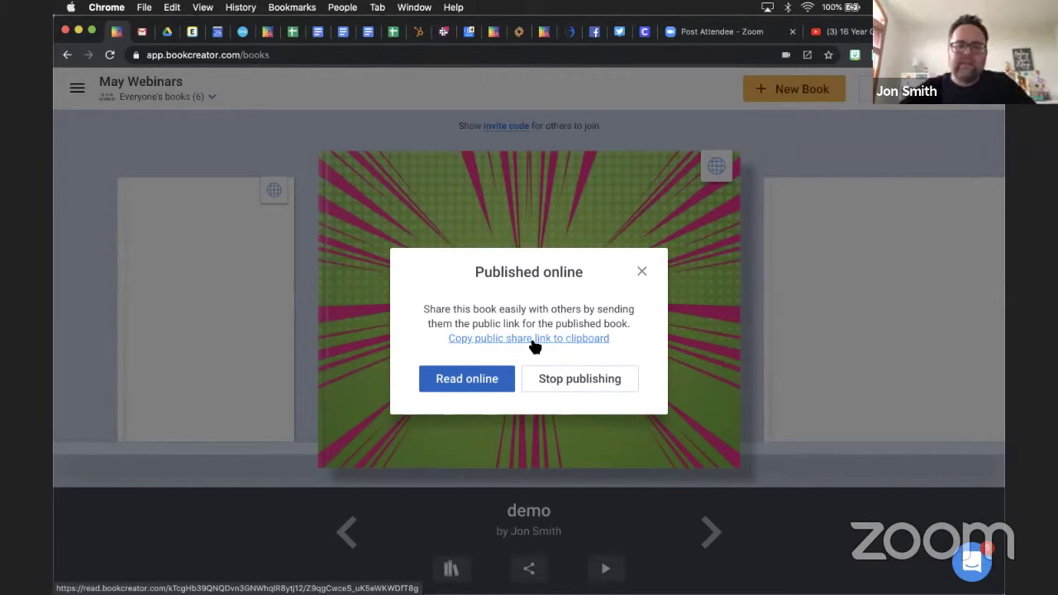
left_click(641, 272)
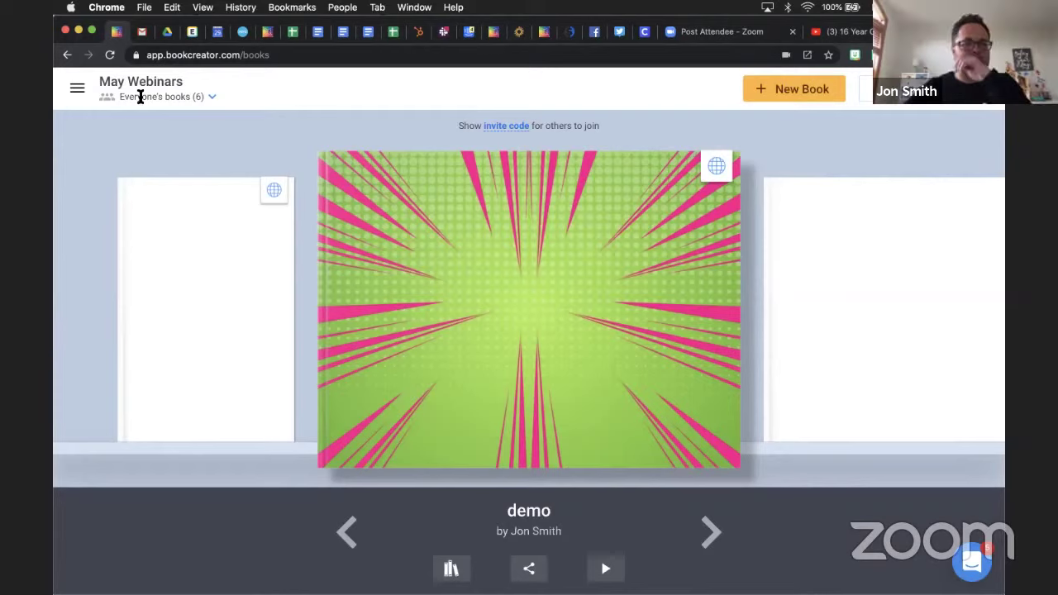
left_click(80, 90)
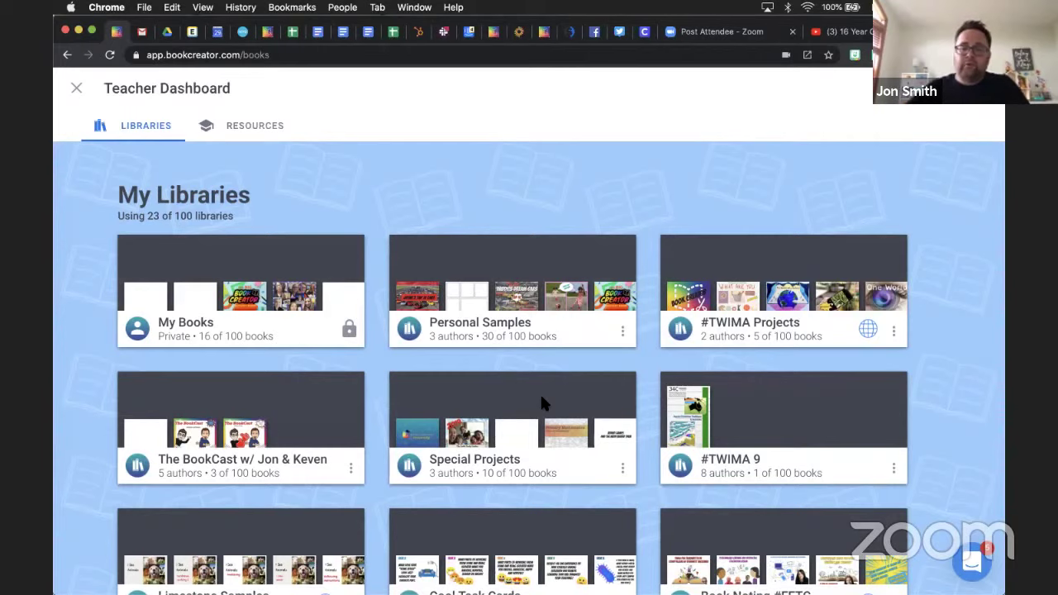
left_click(77, 89)
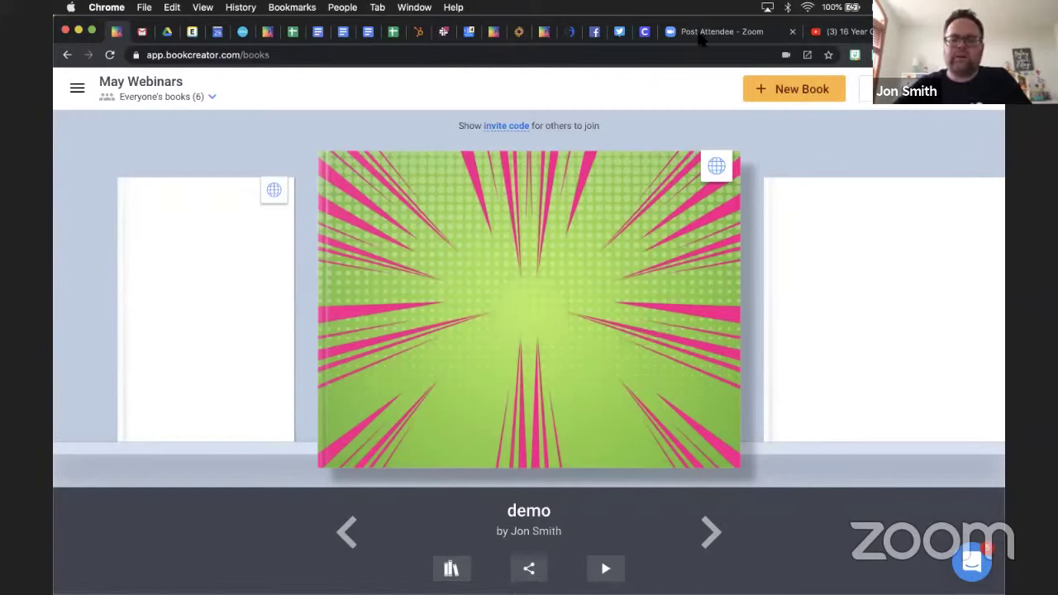
Step: Open the demo book, examine the web page embed option for its cover, and return to the library without embedding anything
left_click(590, 231)
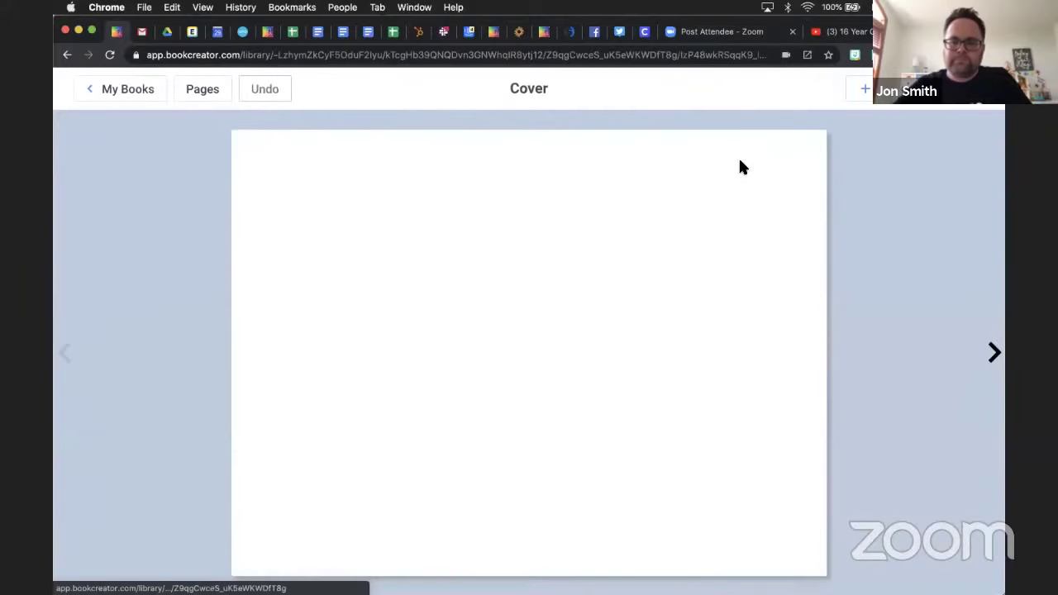
left_click(864, 88)
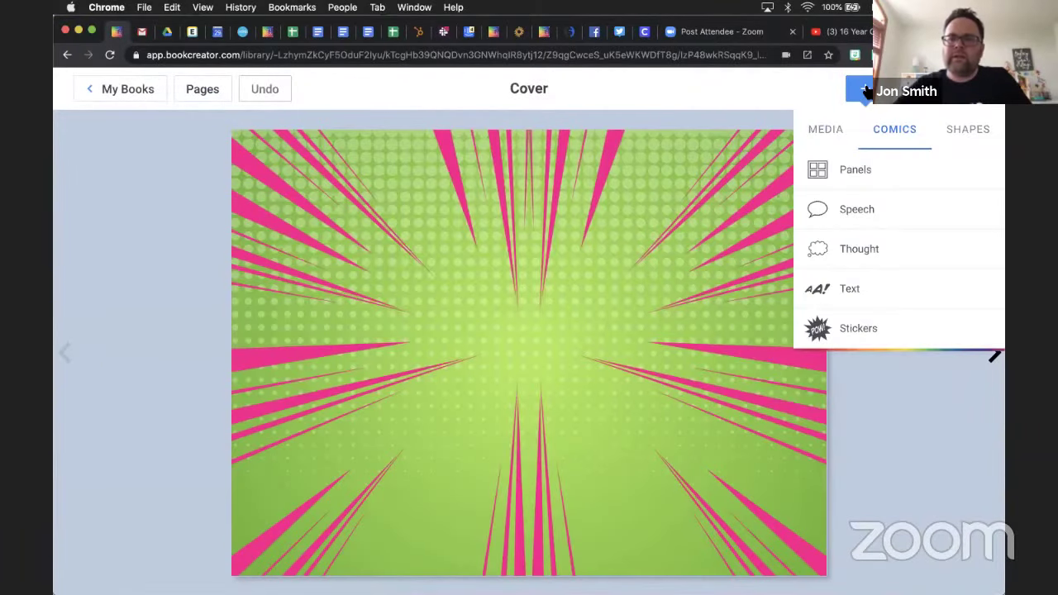
left_click(830, 130)
left_click(888, 176)
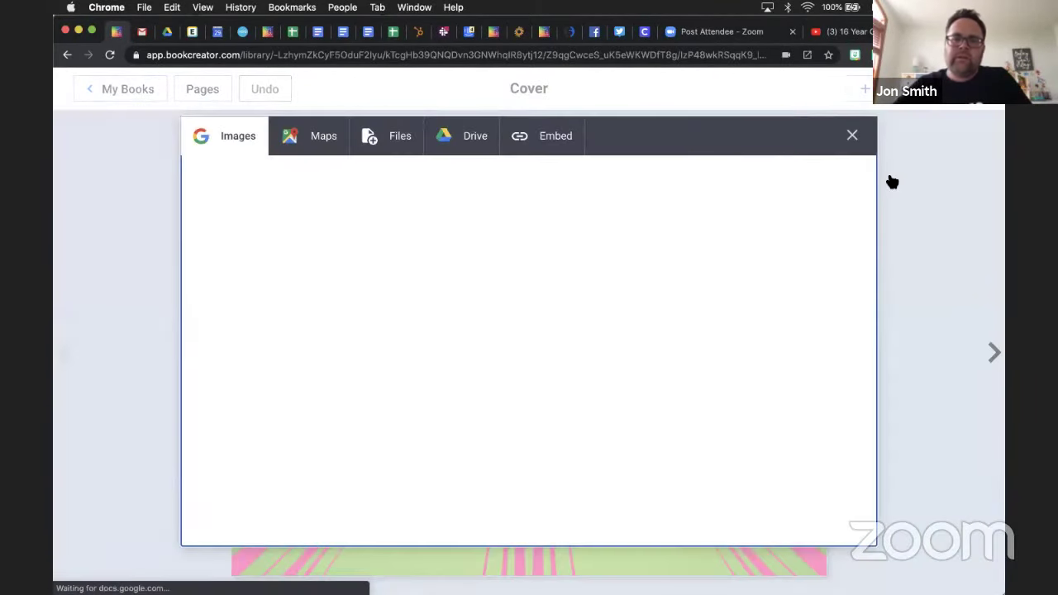
left_click(538, 138)
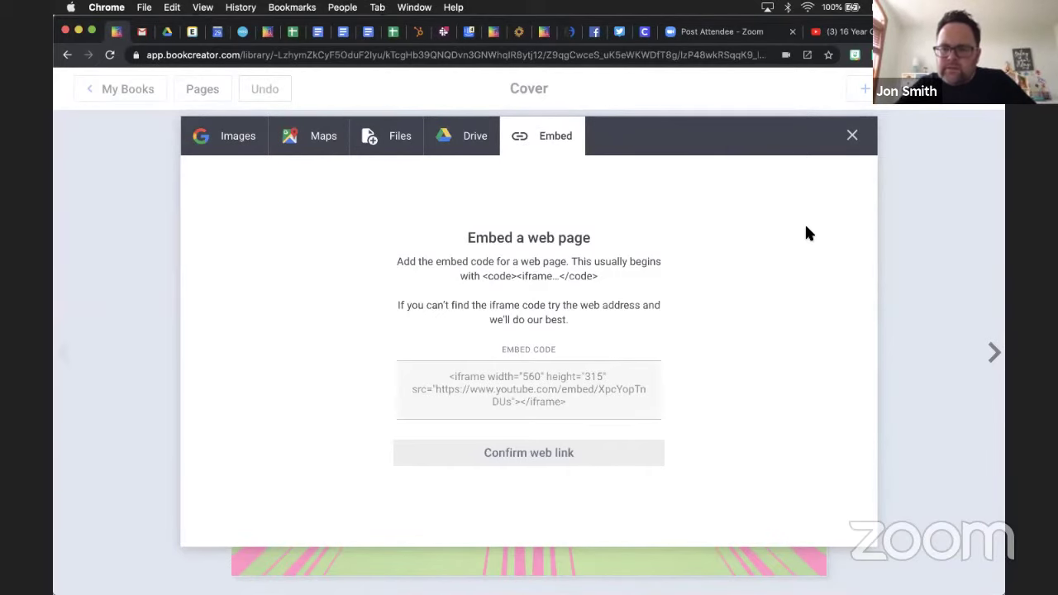
left_click(850, 136)
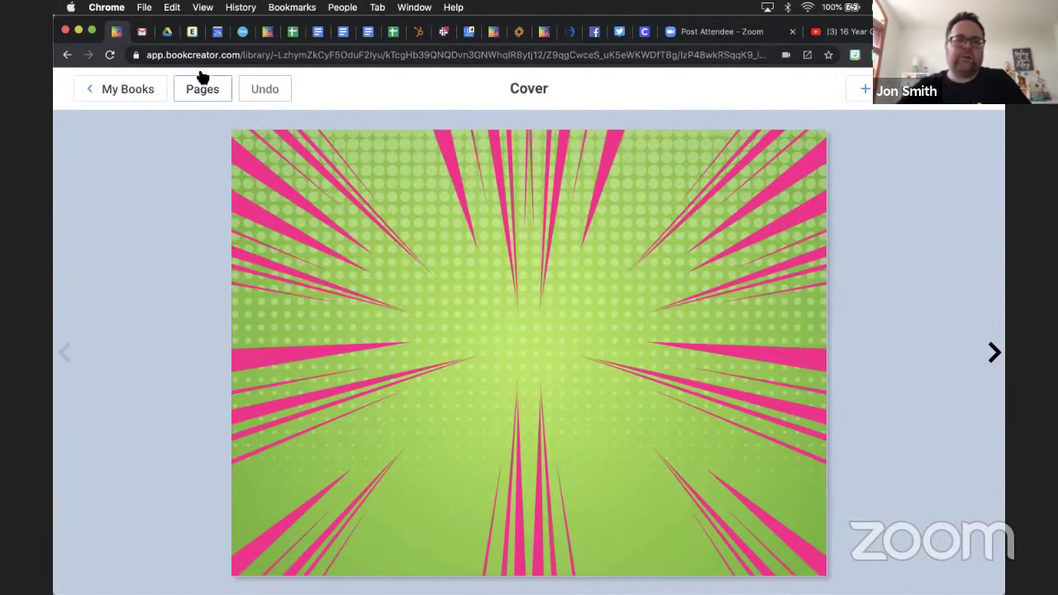
left_click(133, 94)
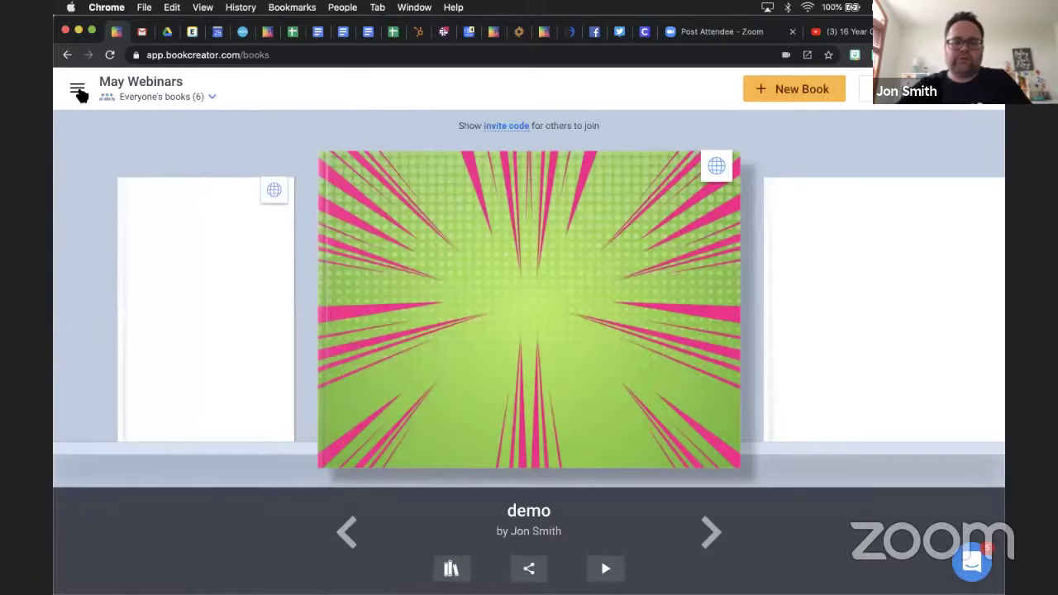
Step: Switch to the private My Books library and check the sharing options of its first two blank books
left_click(78, 87)
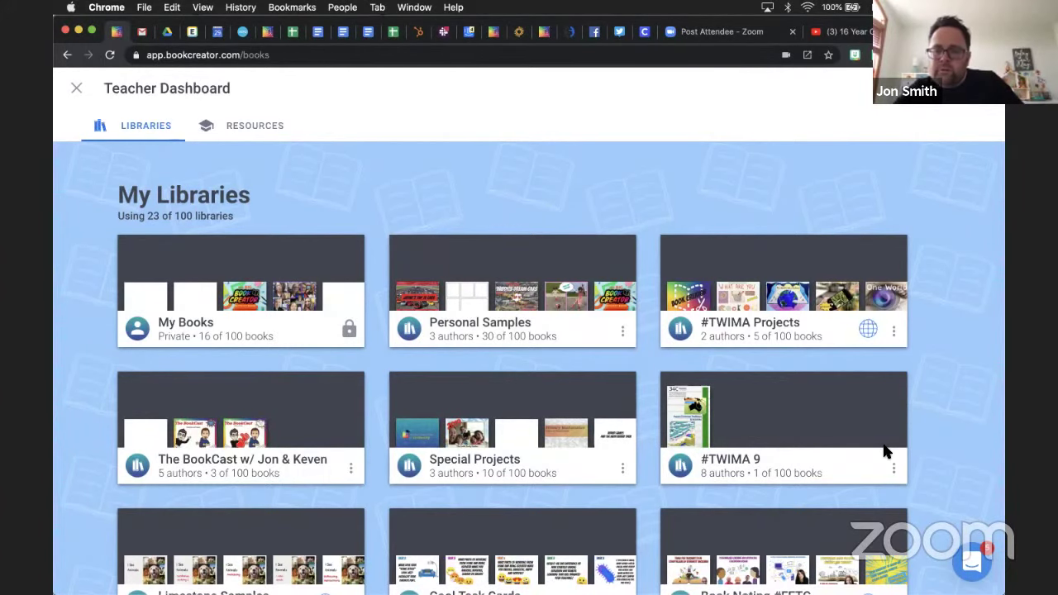
left_click(255, 276)
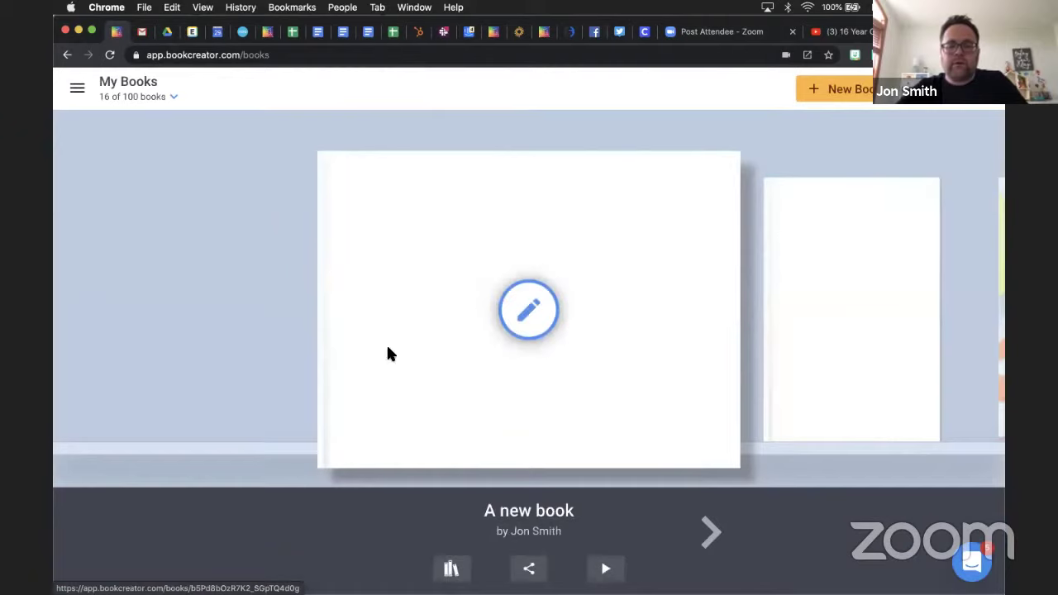
left_click(529, 569)
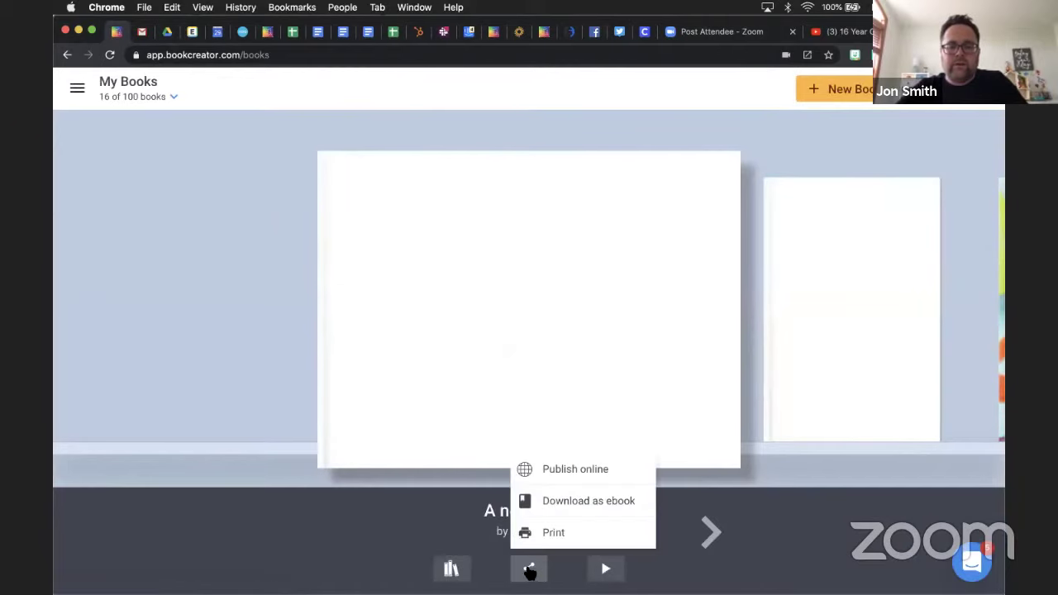
left_click(703, 536)
left_click(706, 536)
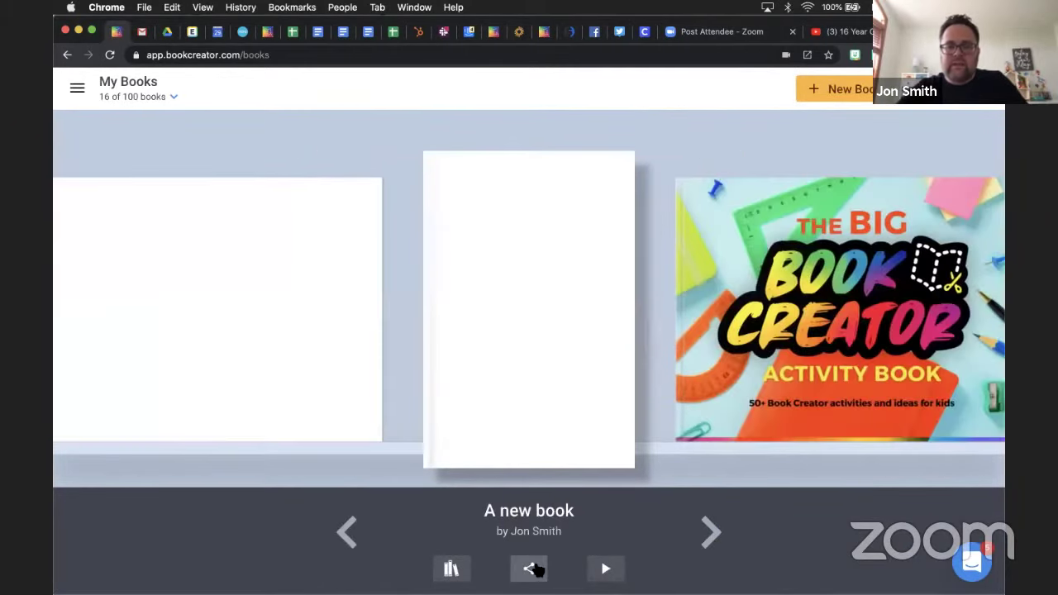
left_click(531, 569)
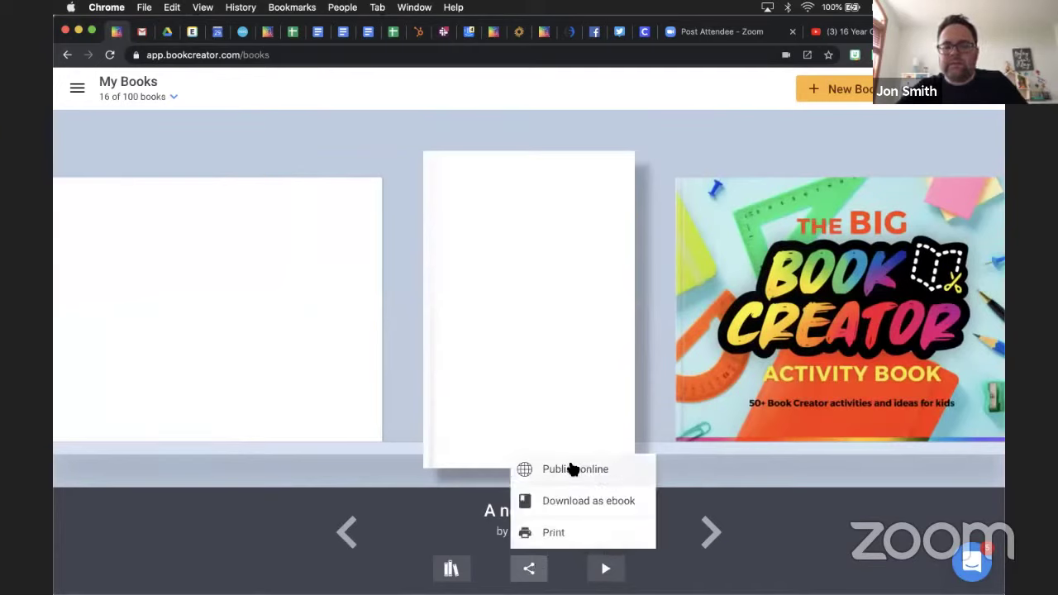
left_click(704, 535)
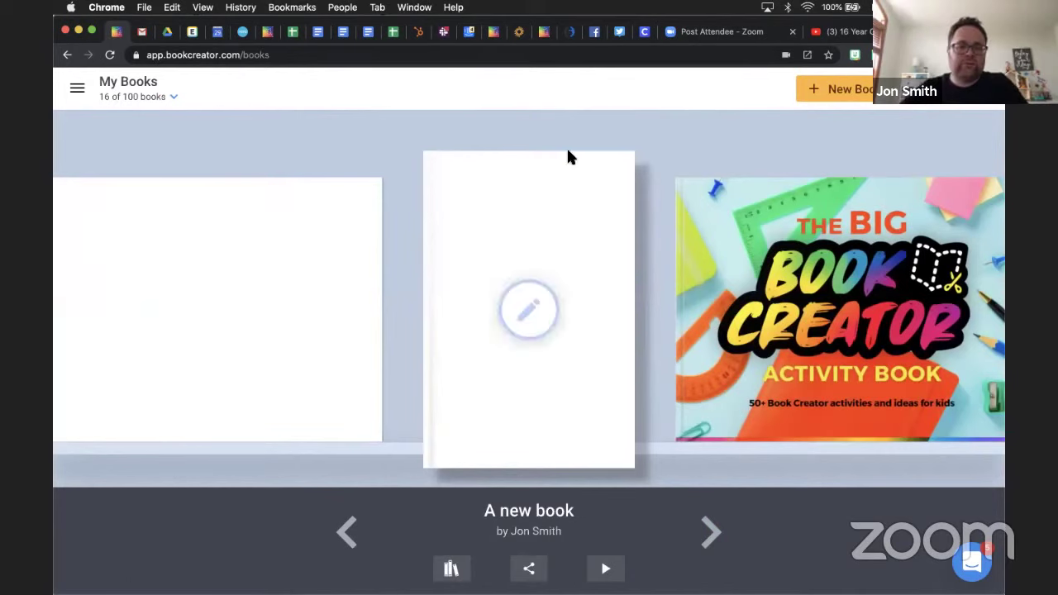
Step: Reopen the private My Books library from the Teacher Dashboard and review the libraries its first blank book can be moved to, without moving it
left_click(77, 87)
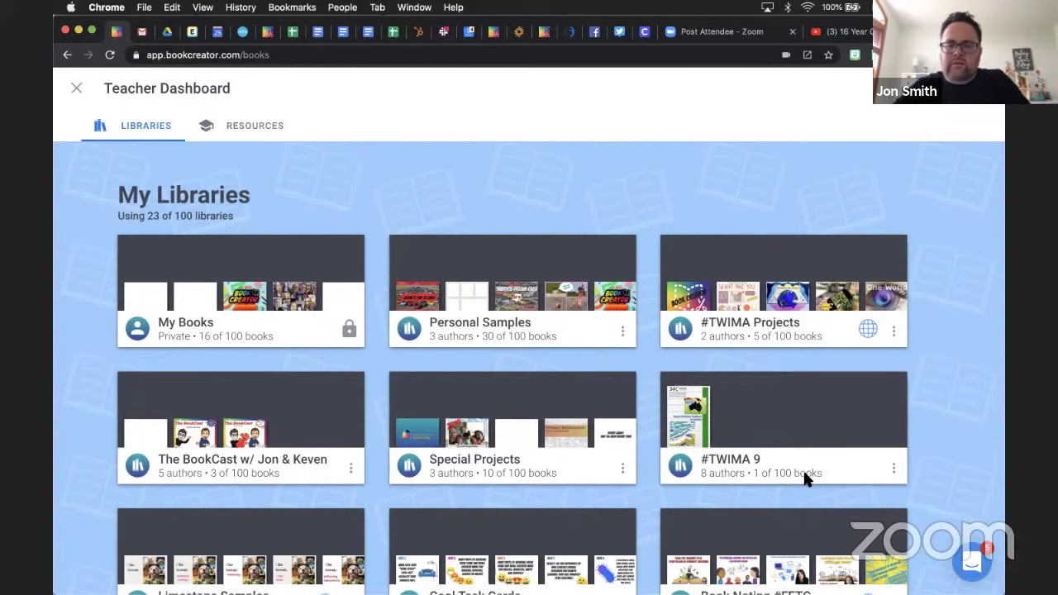
left_click(291, 283)
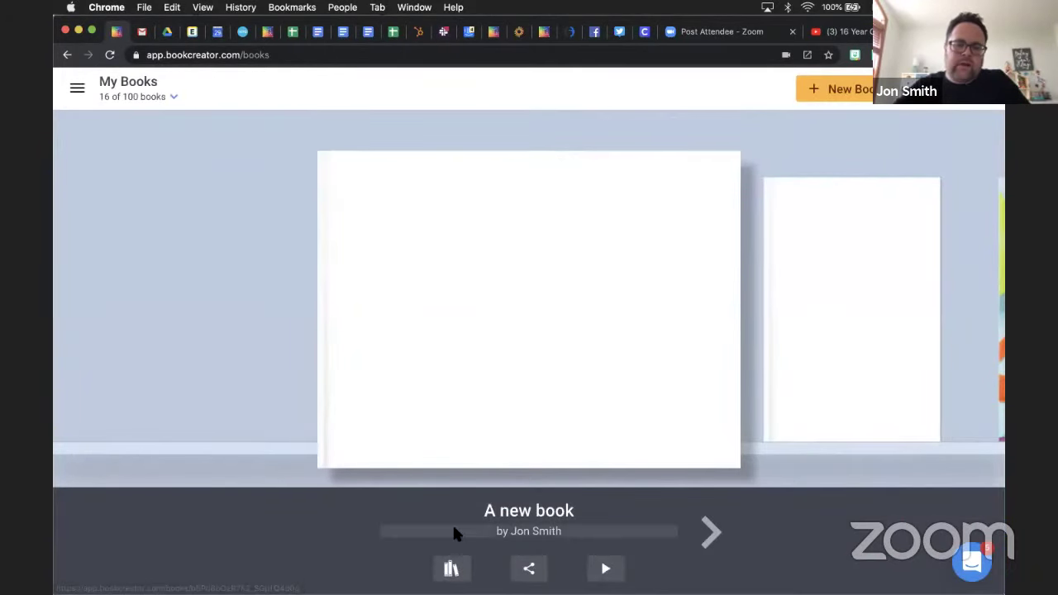
left_click(451, 568)
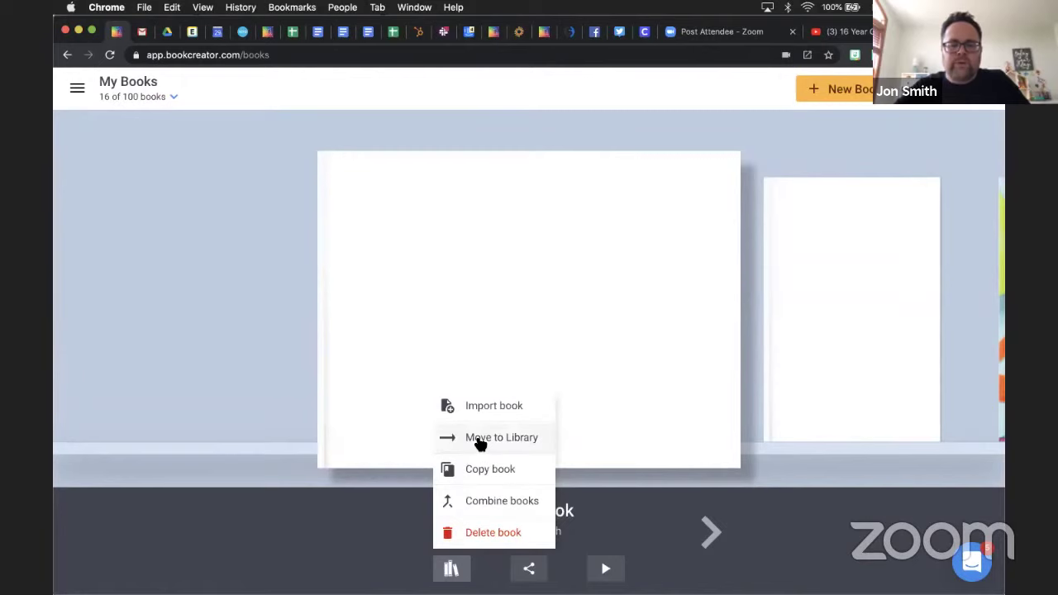
left_click(479, 440)
scroll(410, 317, "down", 3)
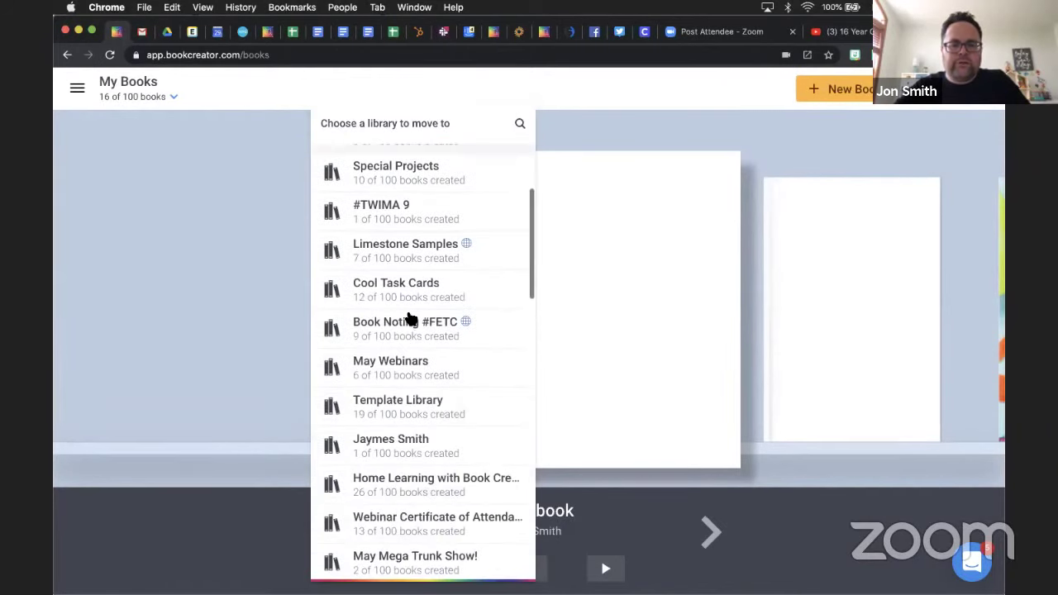
scroll(410, 317, "up", 3)
scroll(409, 317, "down", 2)
scroll(410, 317, "up", 4)
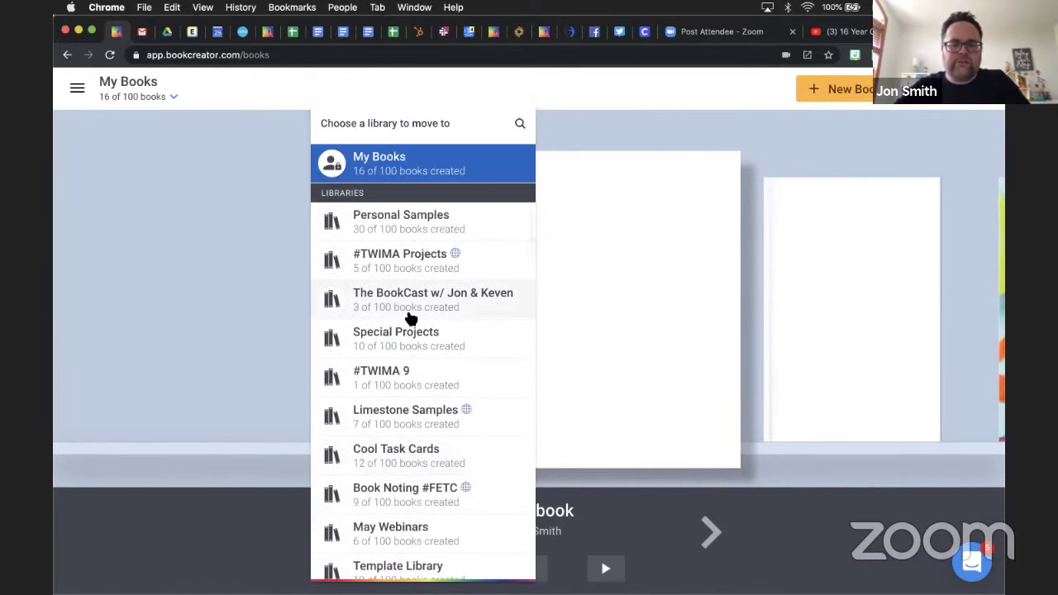
left_click(263, 254)
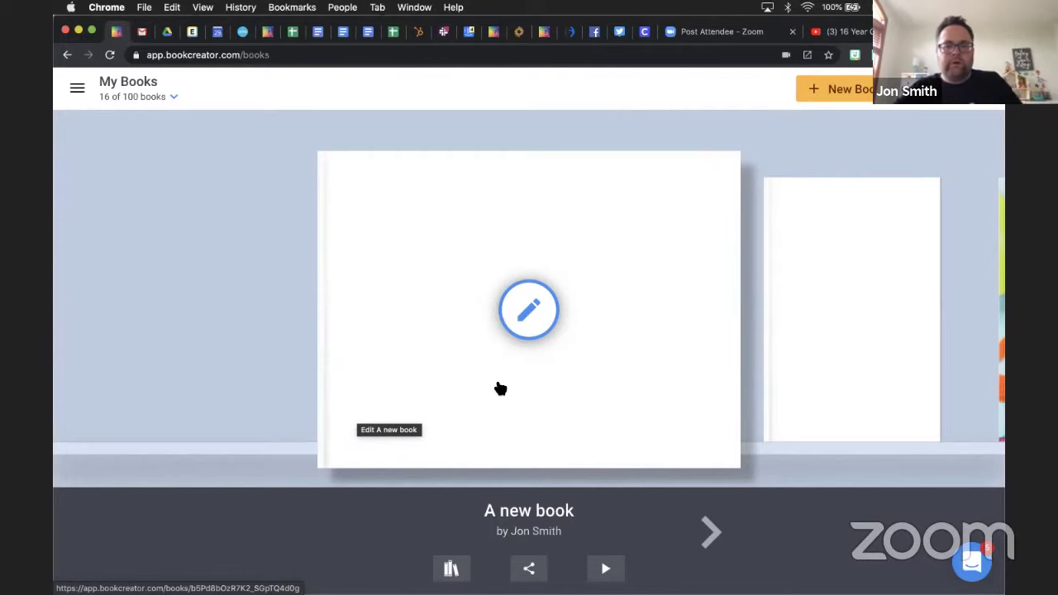
Step: Open the May Webinars library from the Teacher Dashboard
left_click(83, 91)
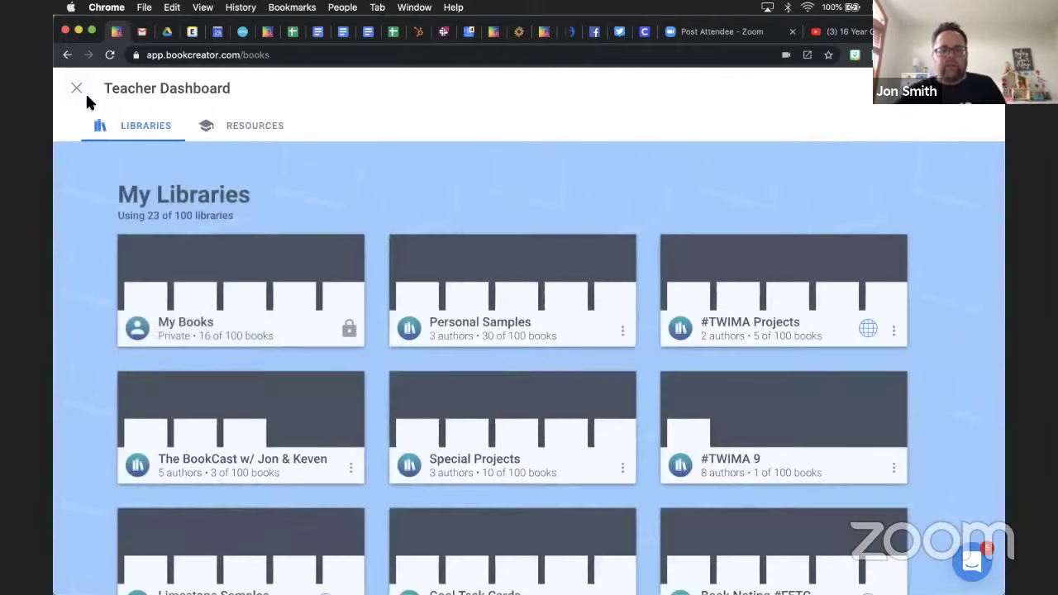
scroll(432, 450, "down", 6)
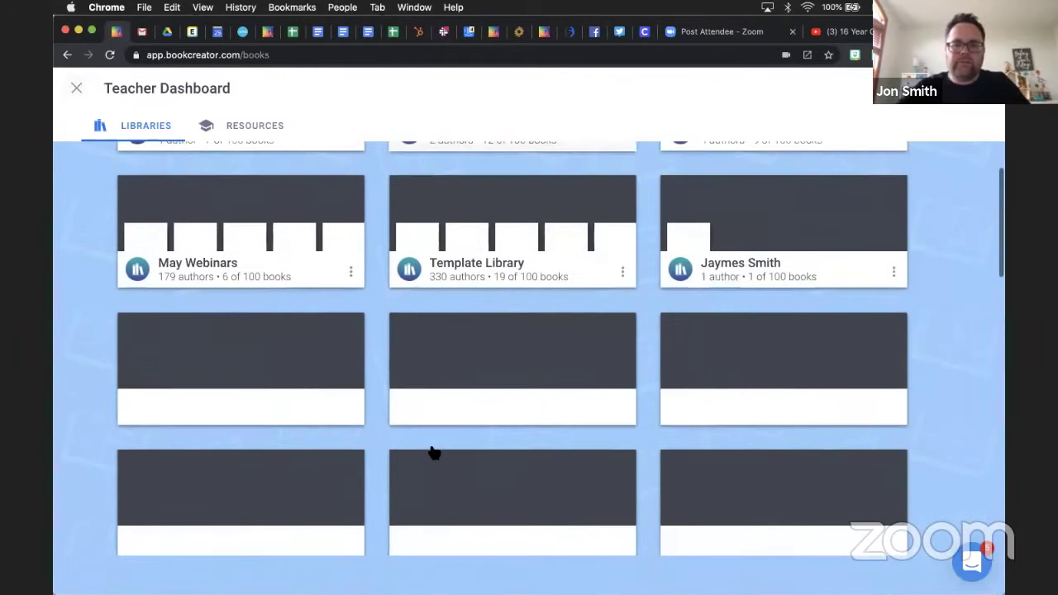
left_click(310, 267)
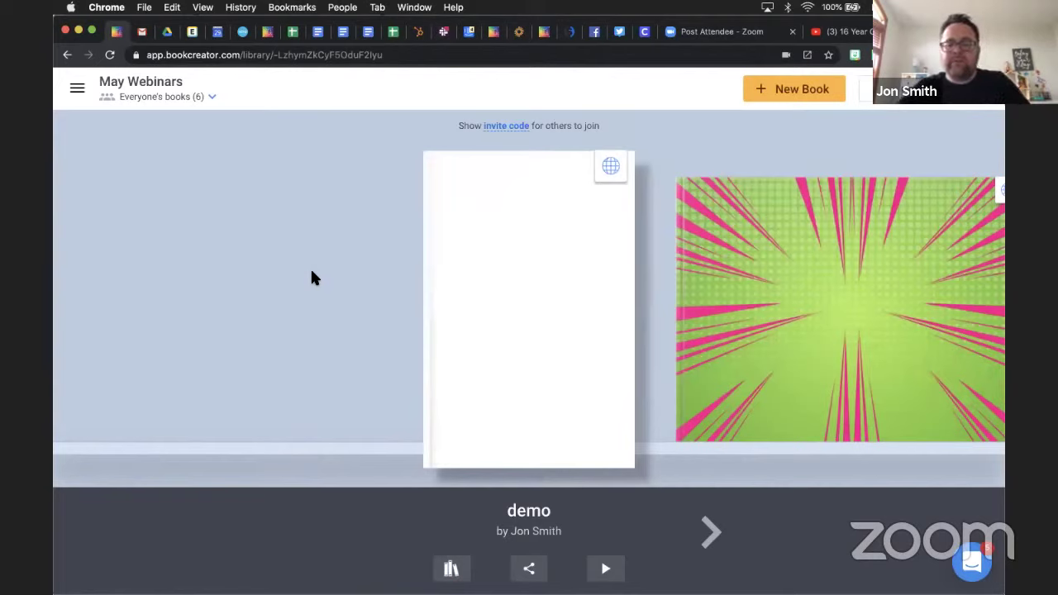
Step: Try limiting collaboration on the demo book to three chosen library members, and leave the collaboration setup without starting it
mouse_move(512, 272)
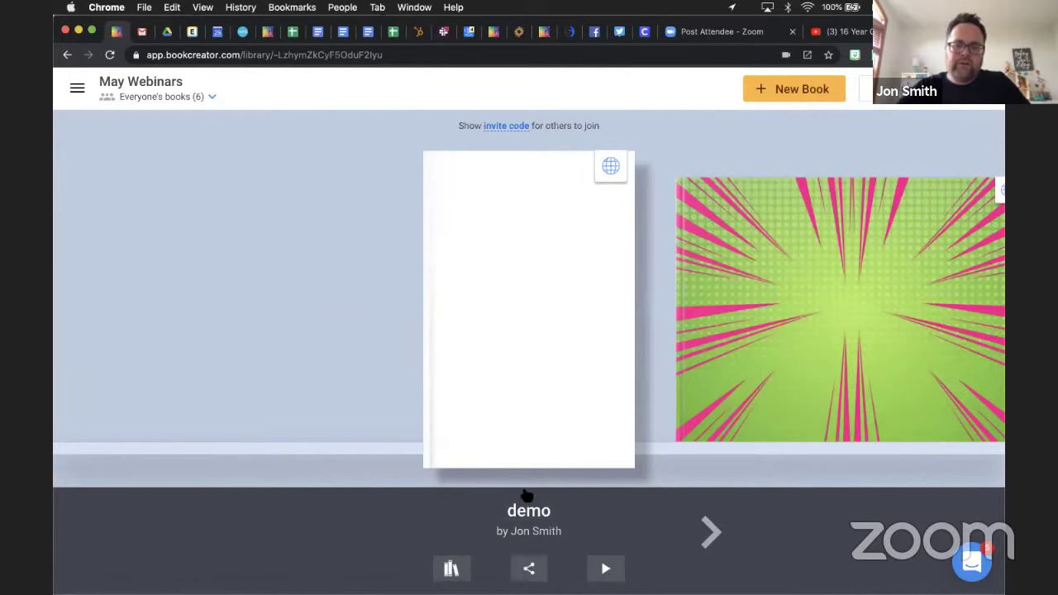
left_click(531, 570)
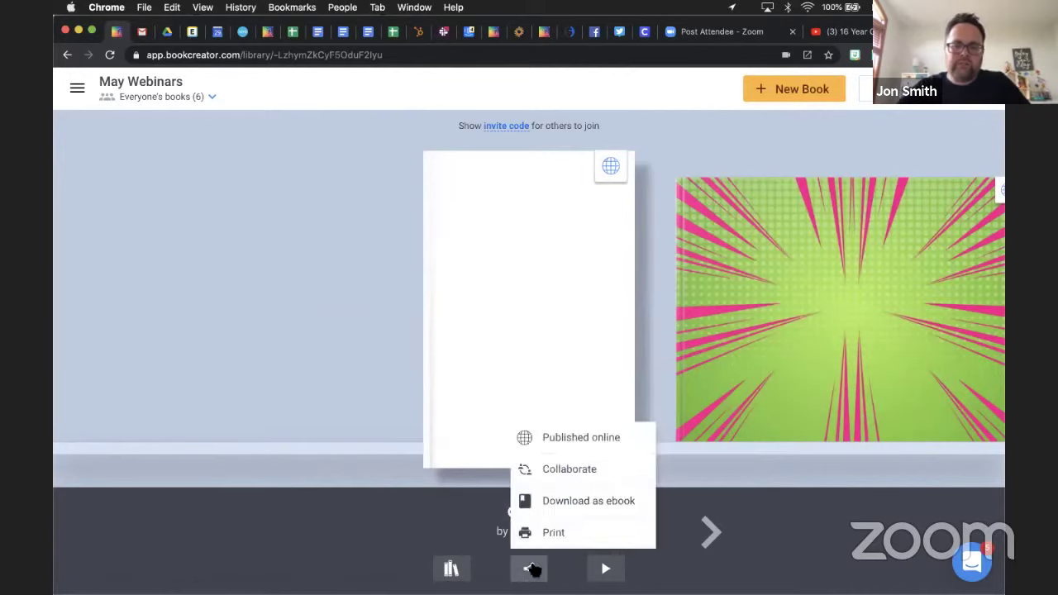
left_click(561, 469)
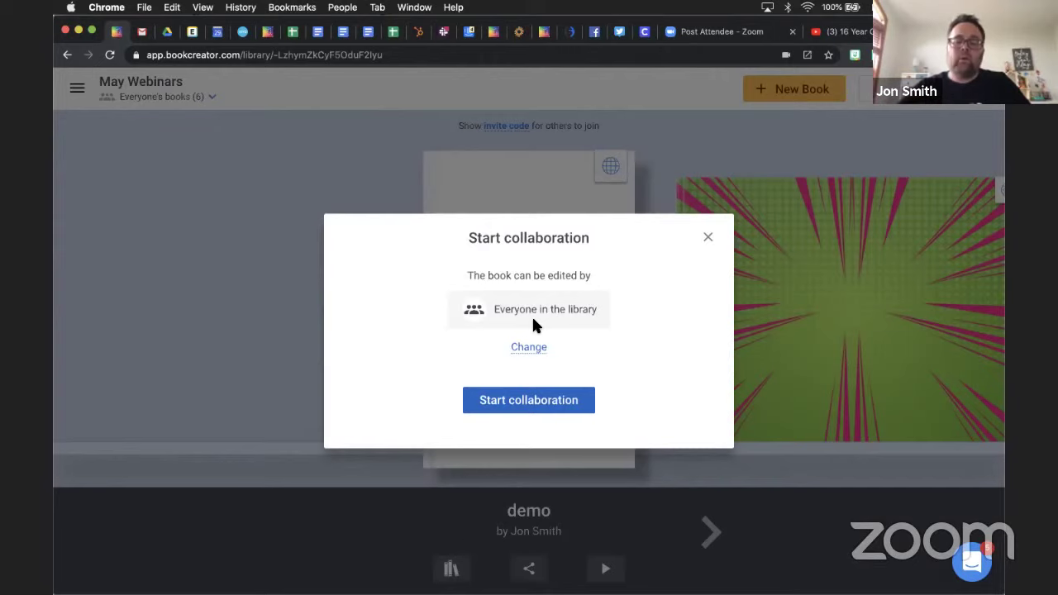
left_click(513, 348)
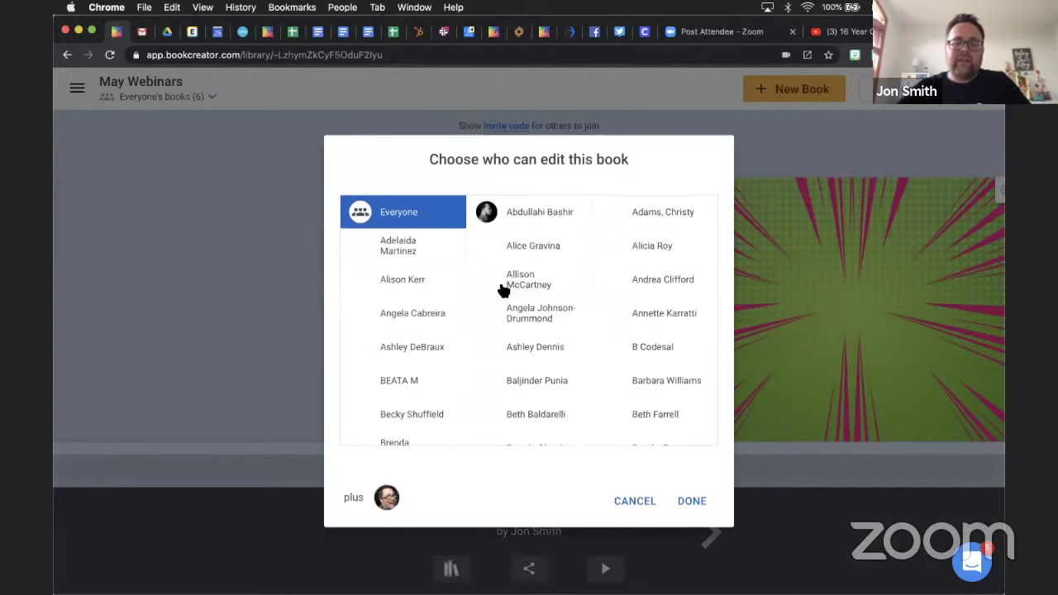
scroll(642, 348, "down", 2)
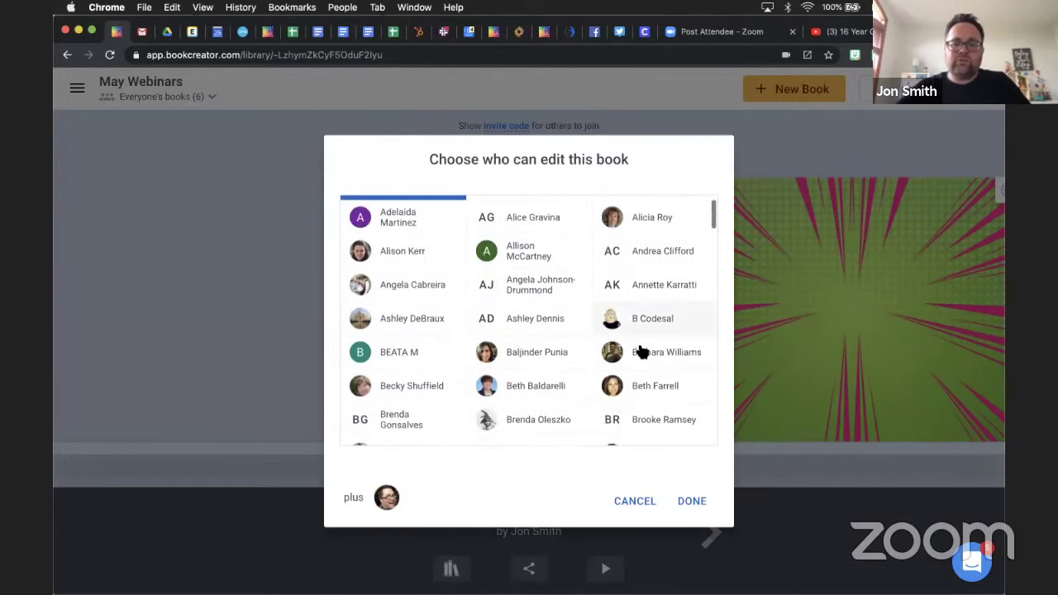
left_click(665, 319)
left_click(546, 320)
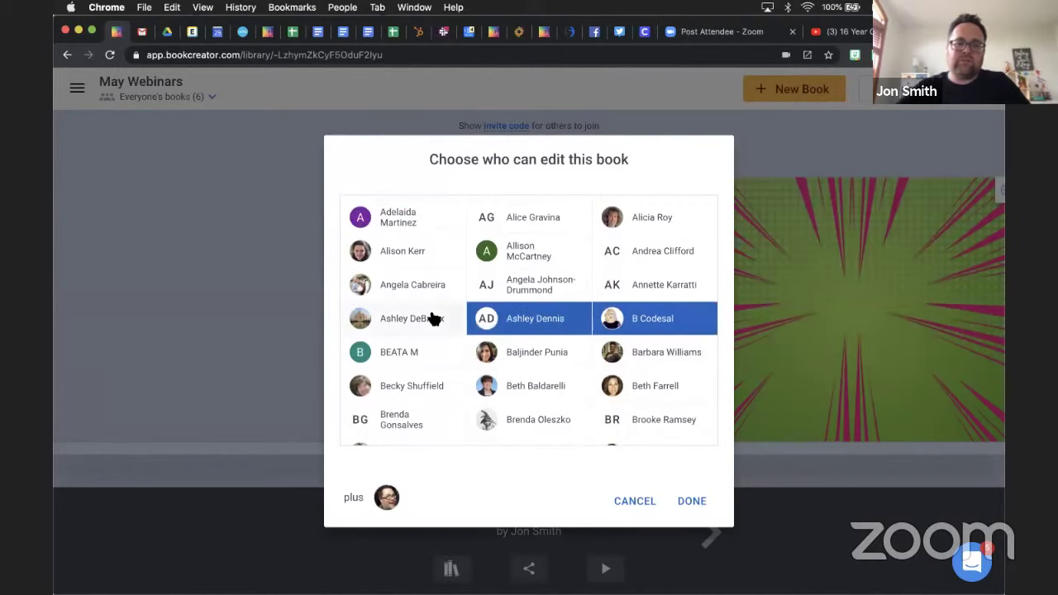
left_click(434, 320)
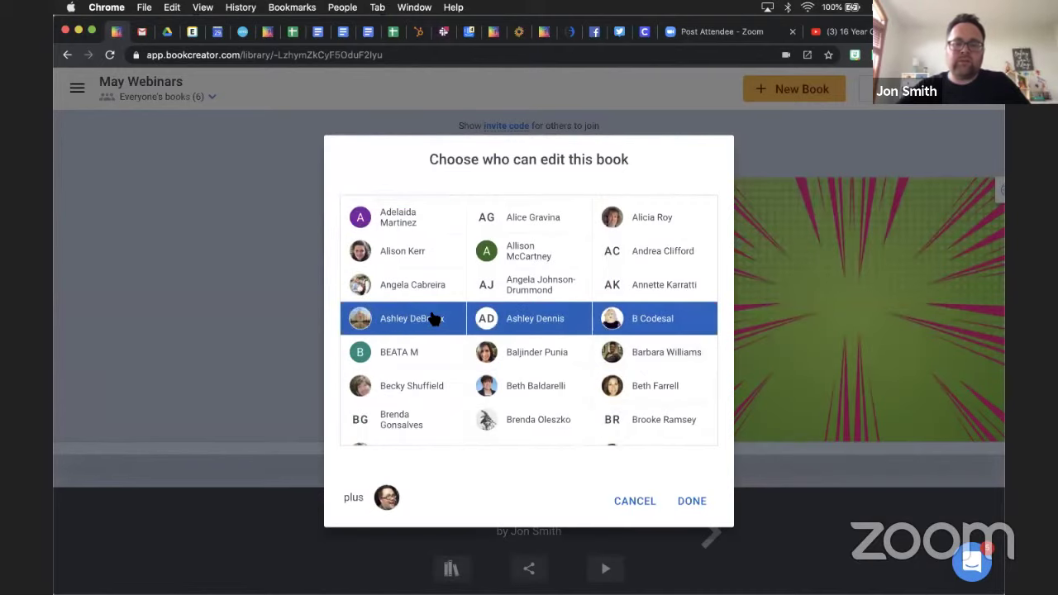
left_click(633, 502)
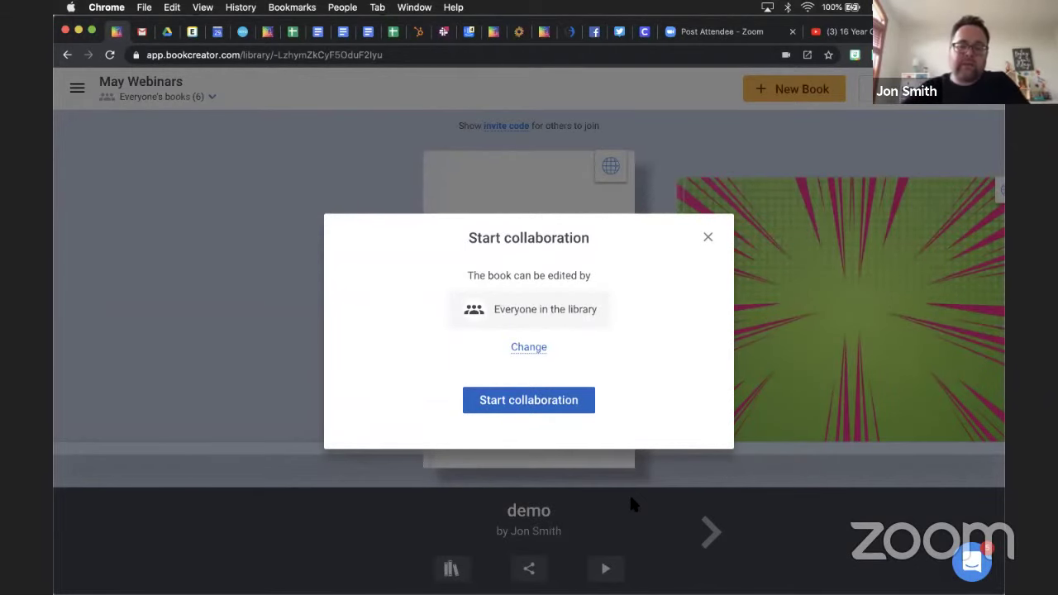
left_click(707, 238)
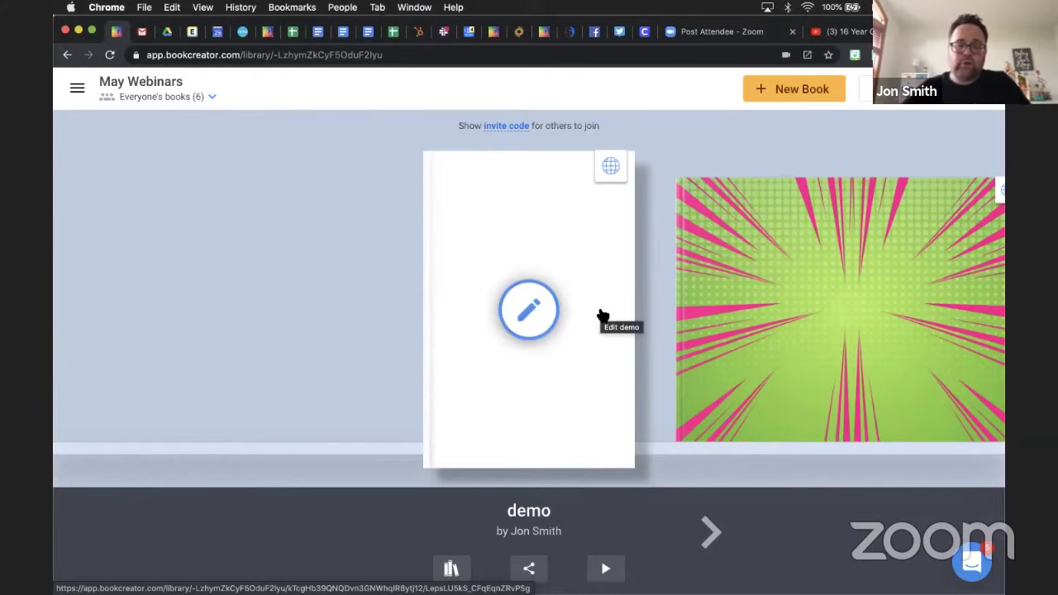
Step: View the May Webinars library's invite code, and check the removal and co-teacher promotion options for one of its authors
left_click(494, 126)
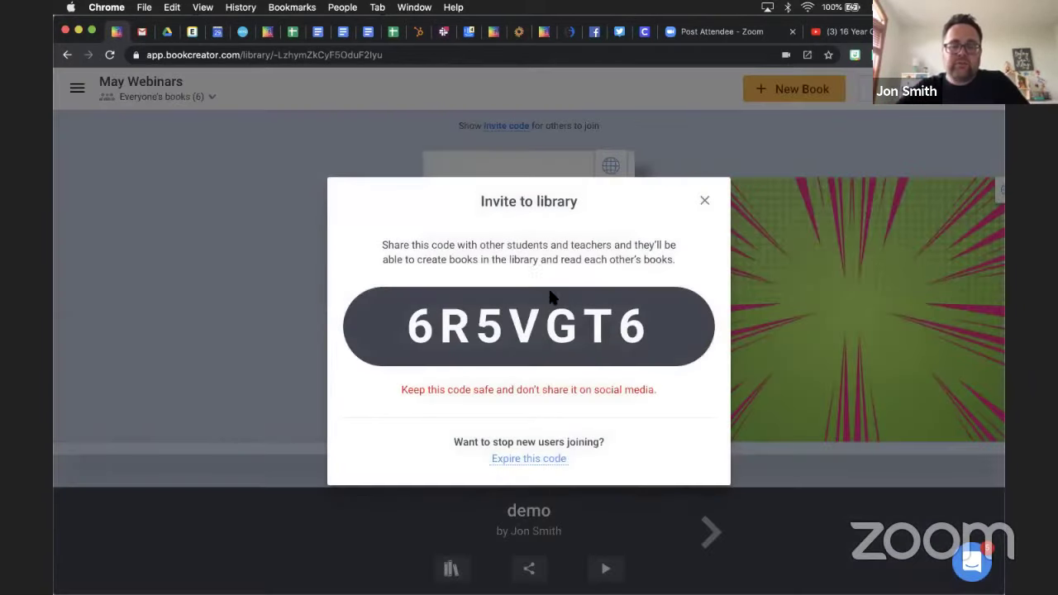
left_click(704, 202)
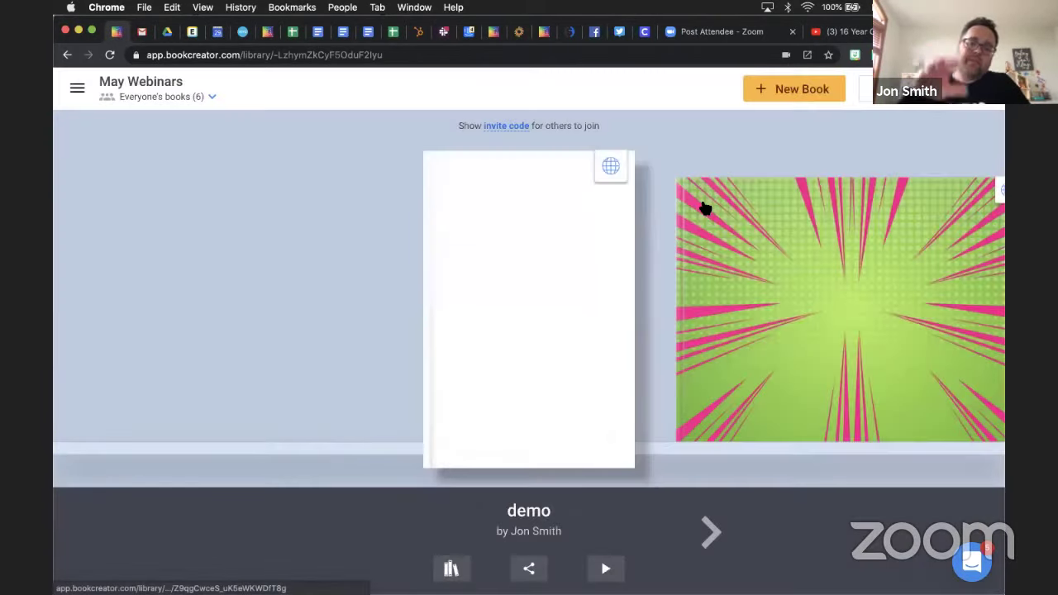
mouse_move(531, 308)
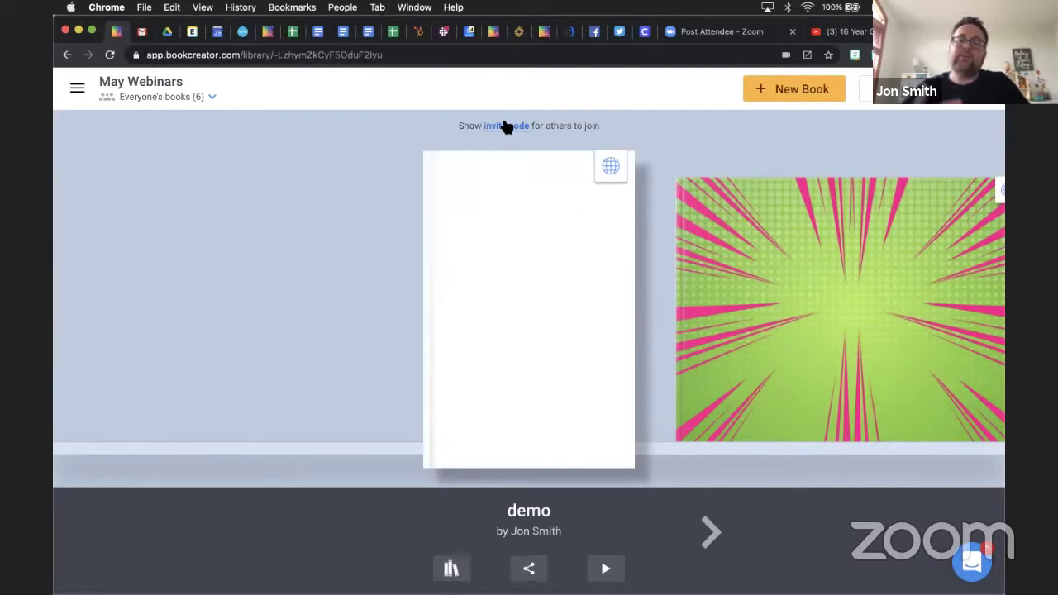
left_click(173, 97)
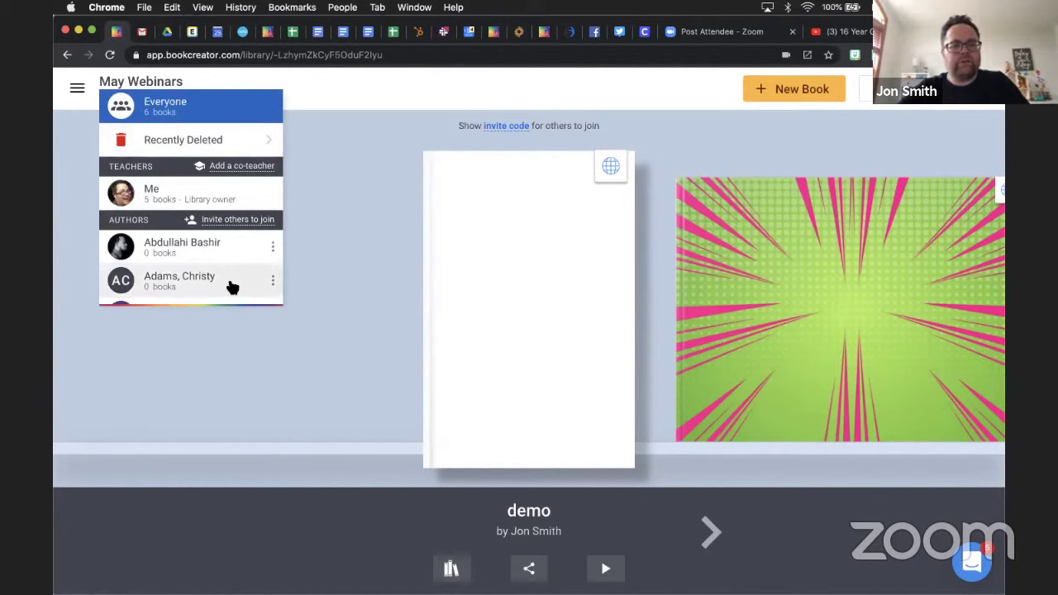
left_click(273, 281)
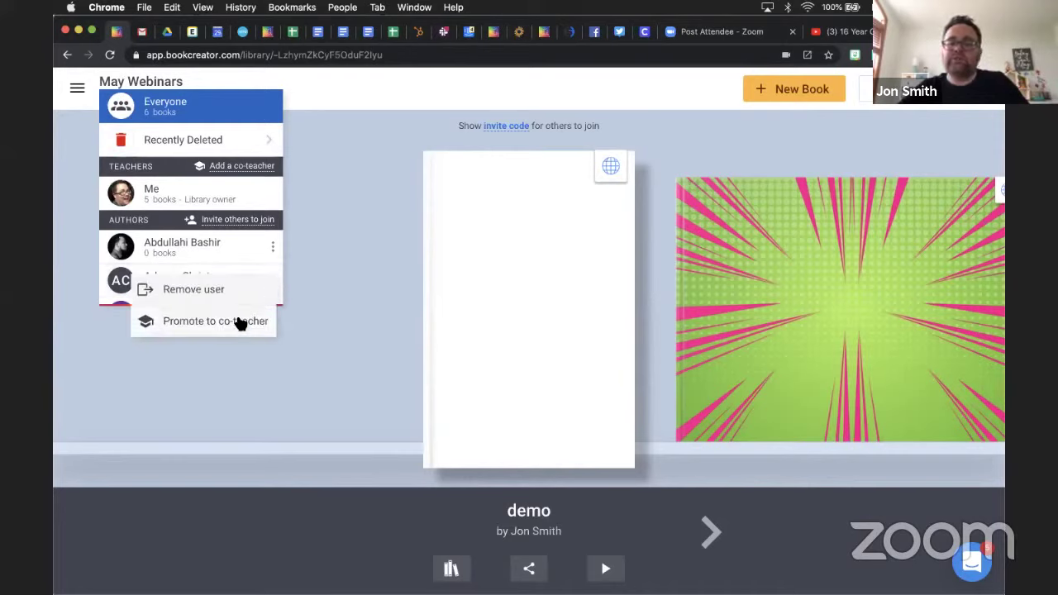
left_click(371, 320)
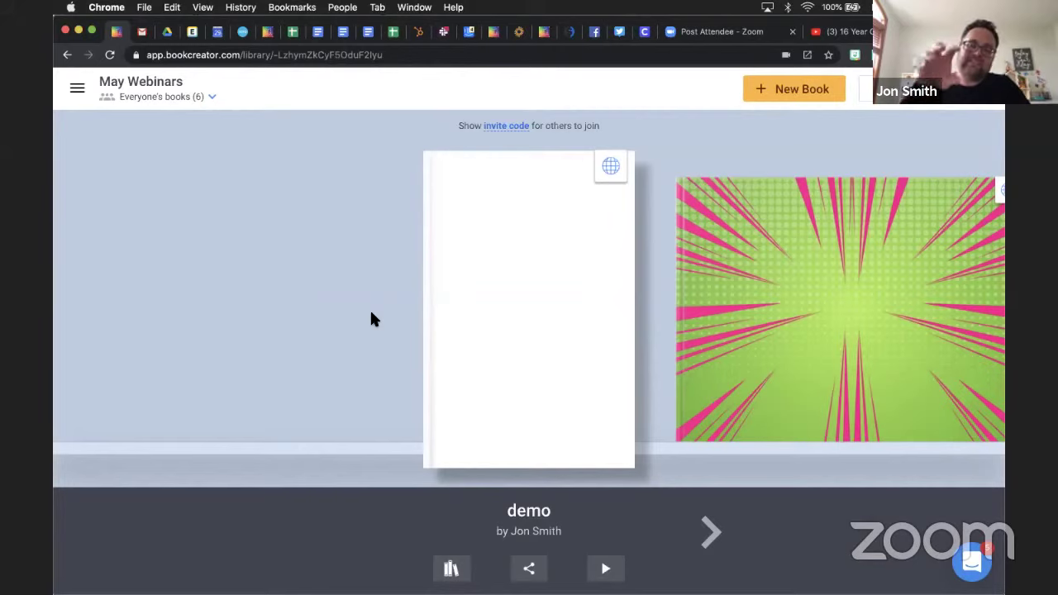
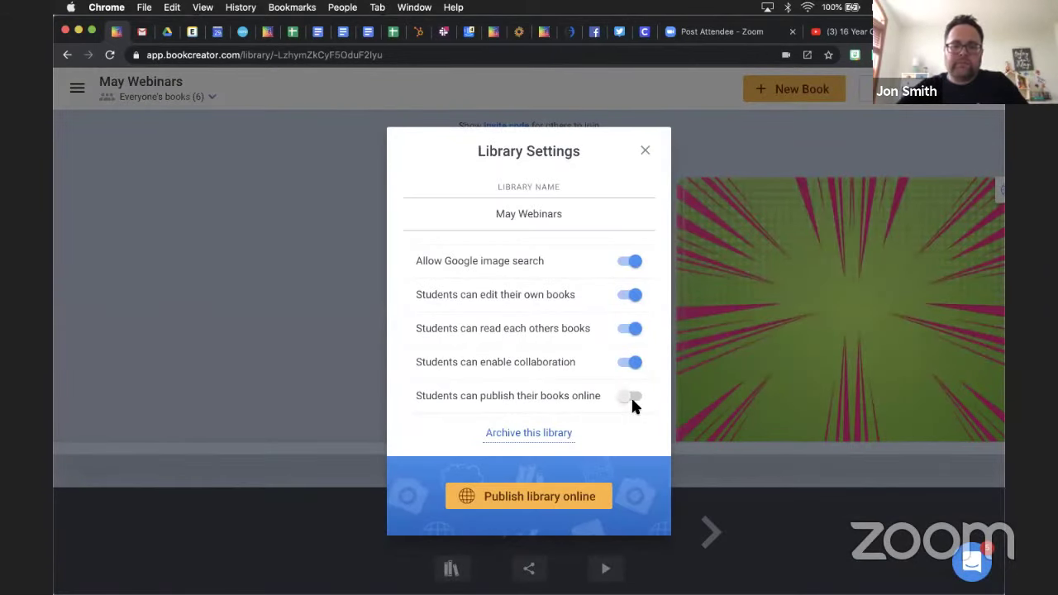
Step: Turn off "Students can read each others books" for the May Webinars library and close its settings
left_click(637, 330)
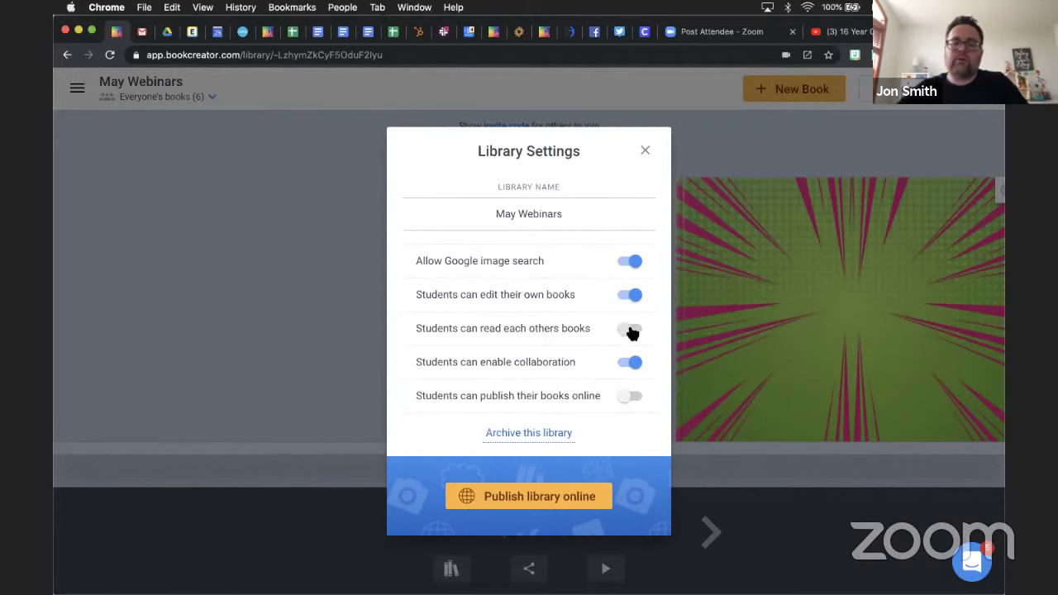
left_click(703, 390)
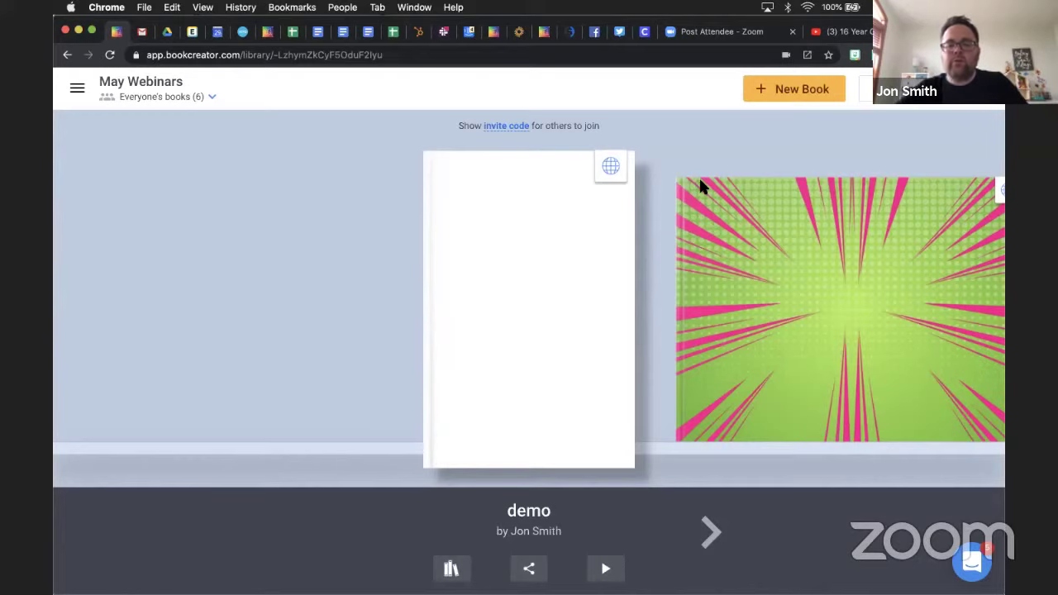
Step: Switch to the YouTube video, set its embed code to start at 1:15, select the code, and close the embed options
left_click(843, 33)
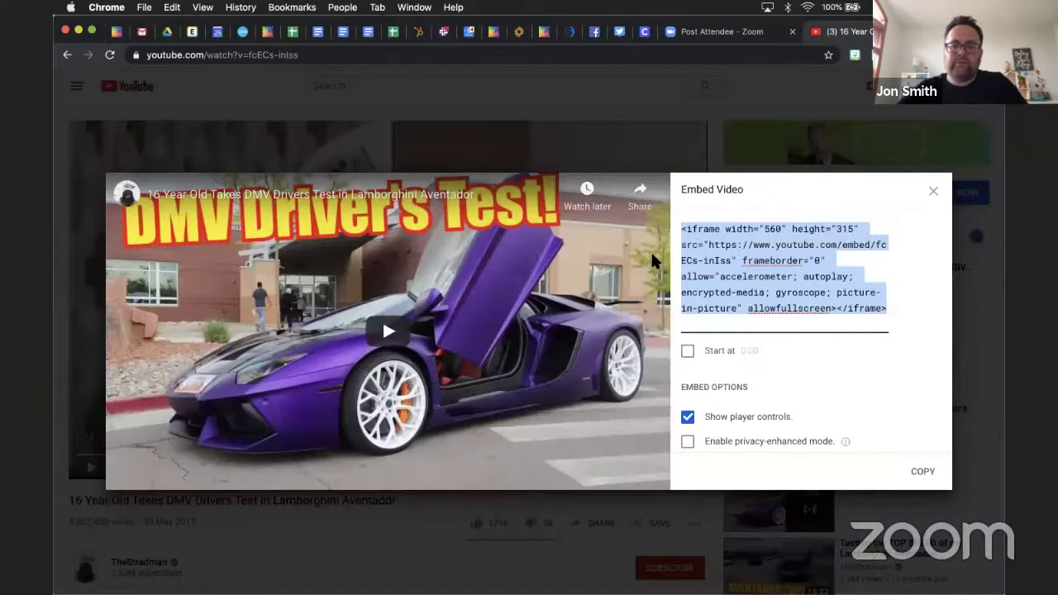
left_click(240, 149)
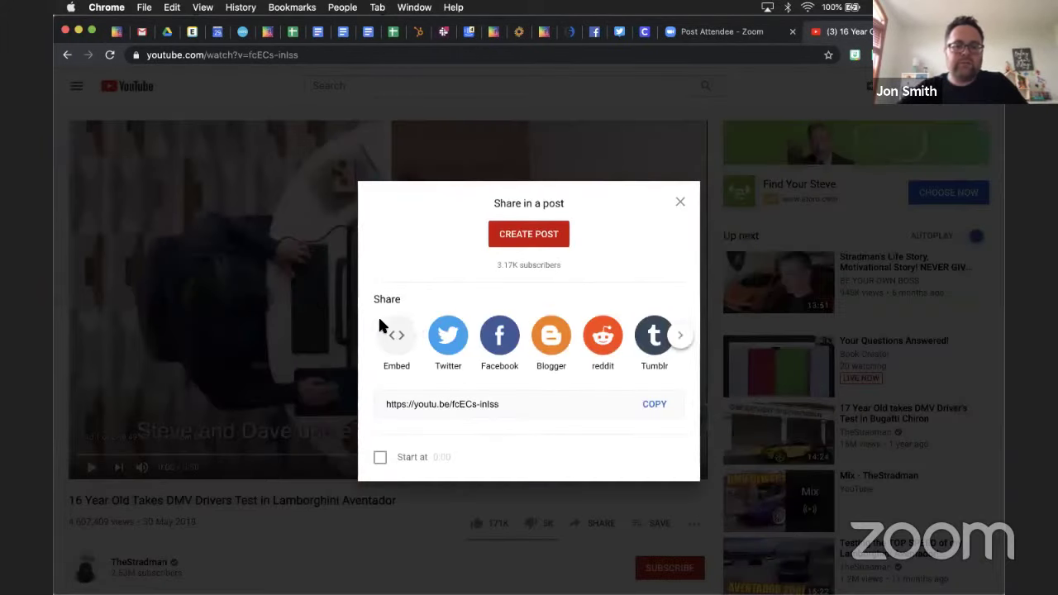
left_click(394, 331)
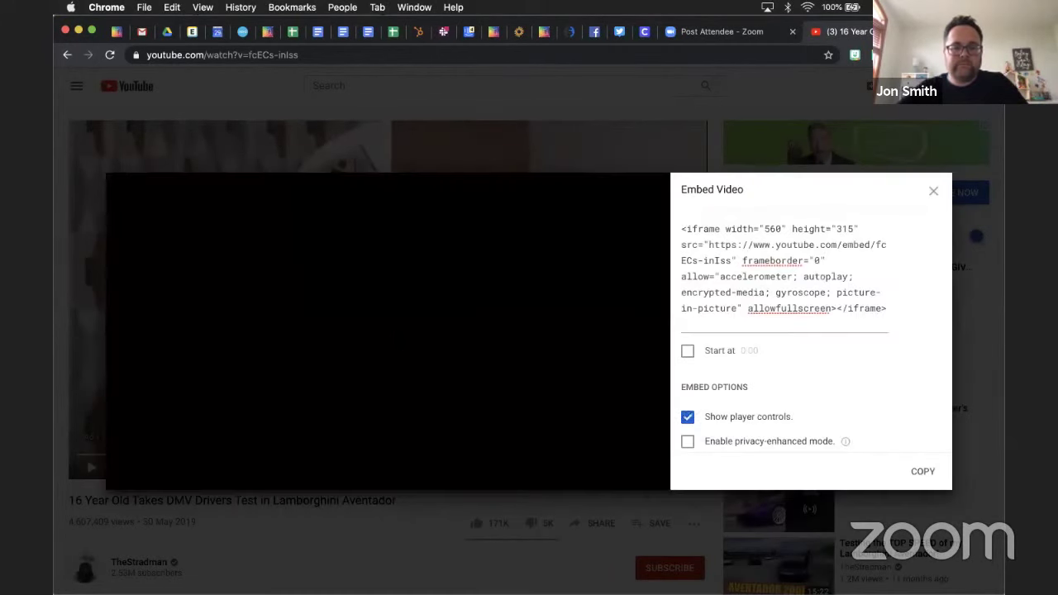
left_click(688, 351)
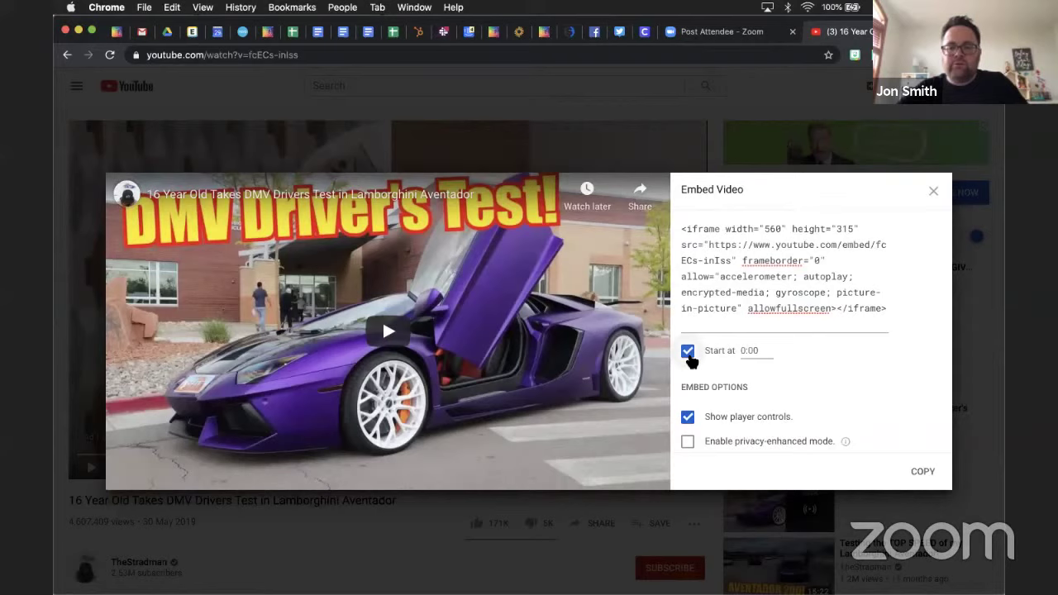
double_click(760, 354)
type("1")
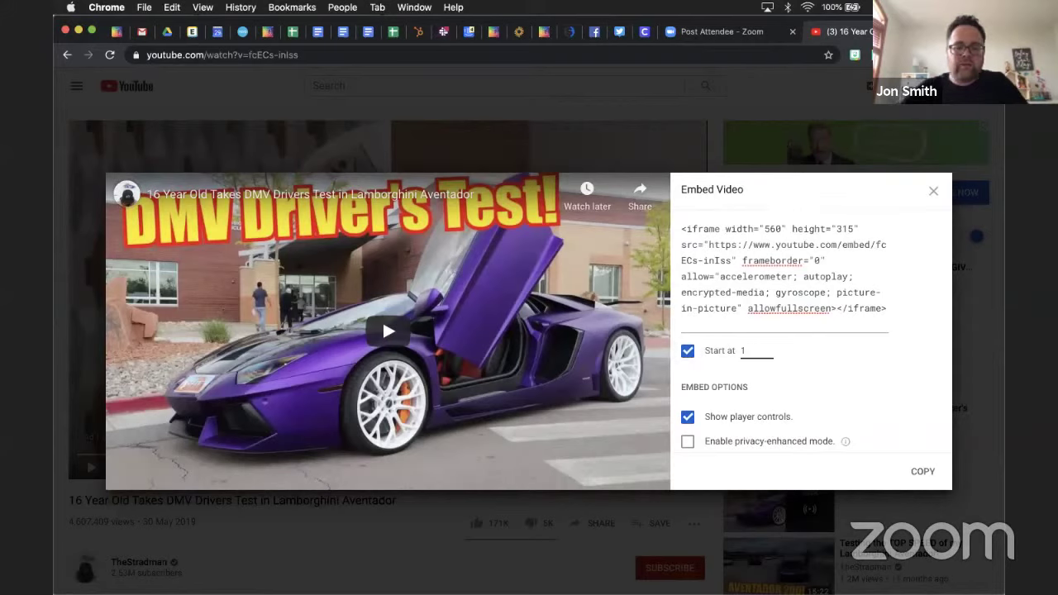
type(":15")
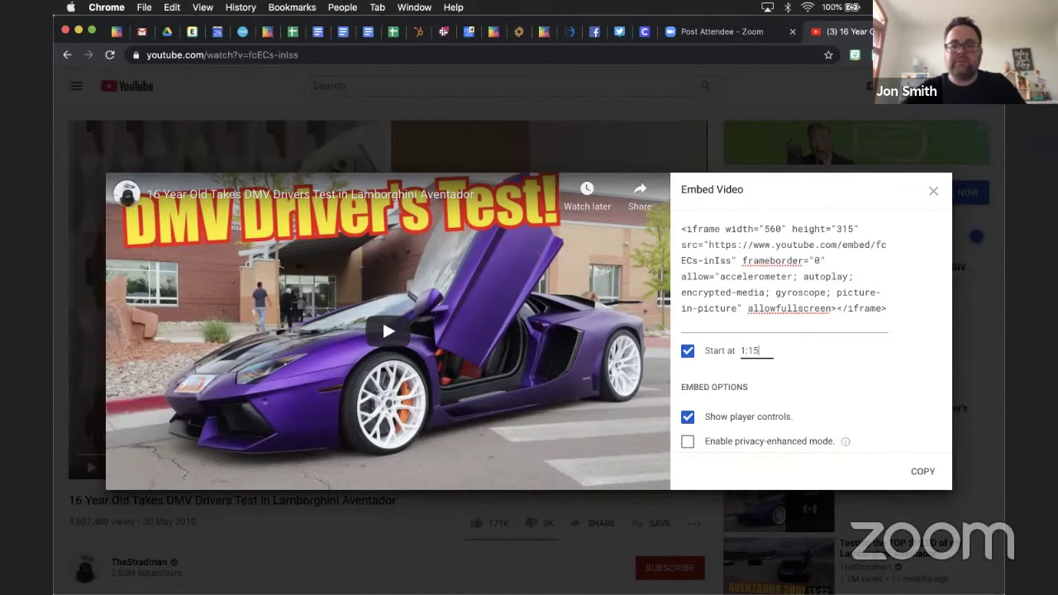
left_click(839, 274)
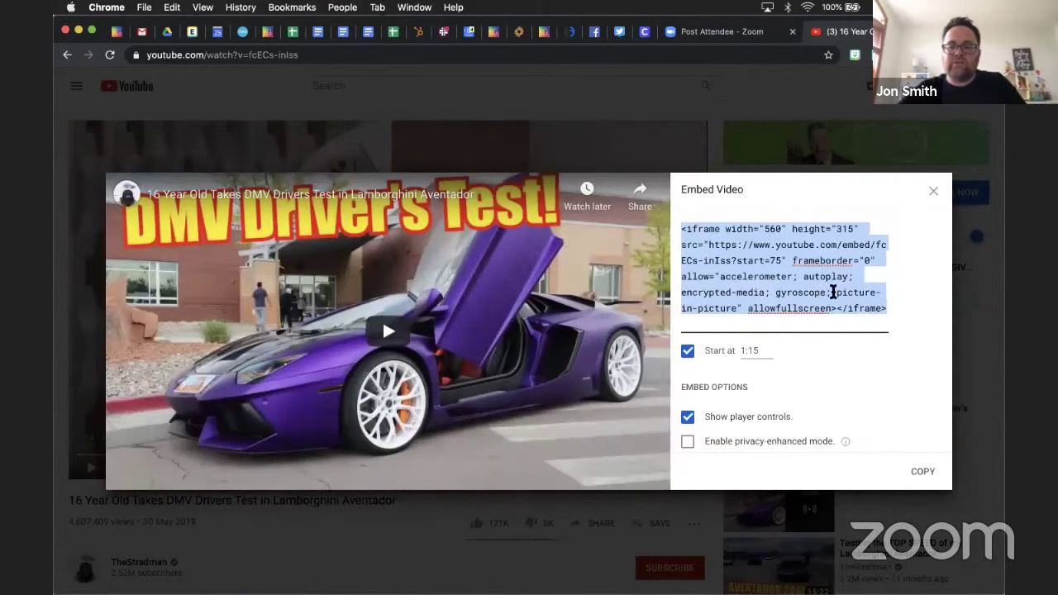
left_click(934, 193)
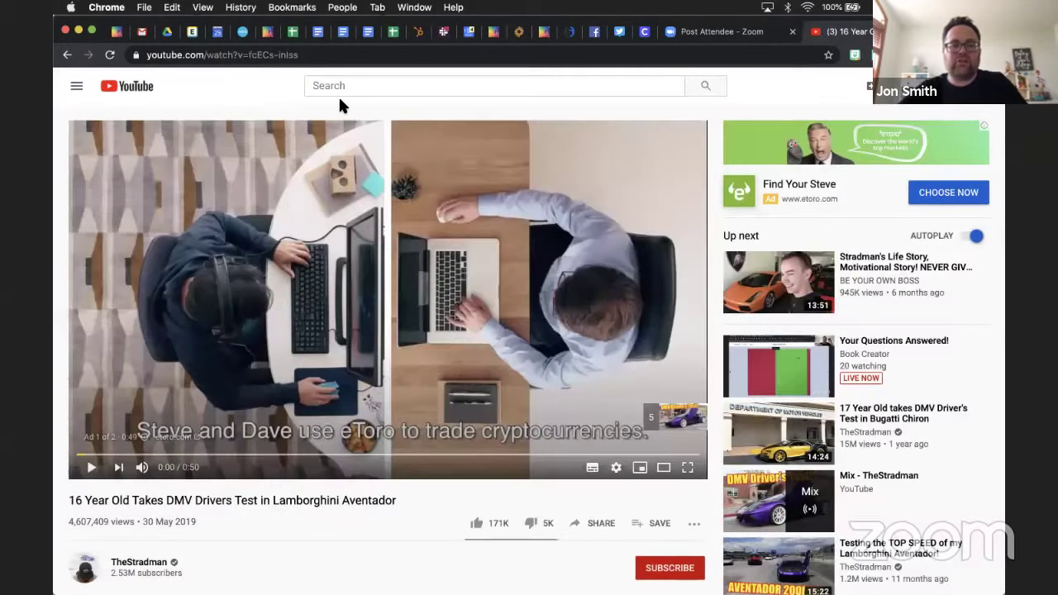
Step: Return to the May Webinars library, switch to Safari, and bring up the teacher sign-in options on the Book Creator sign-in page
left_click(116, 32)
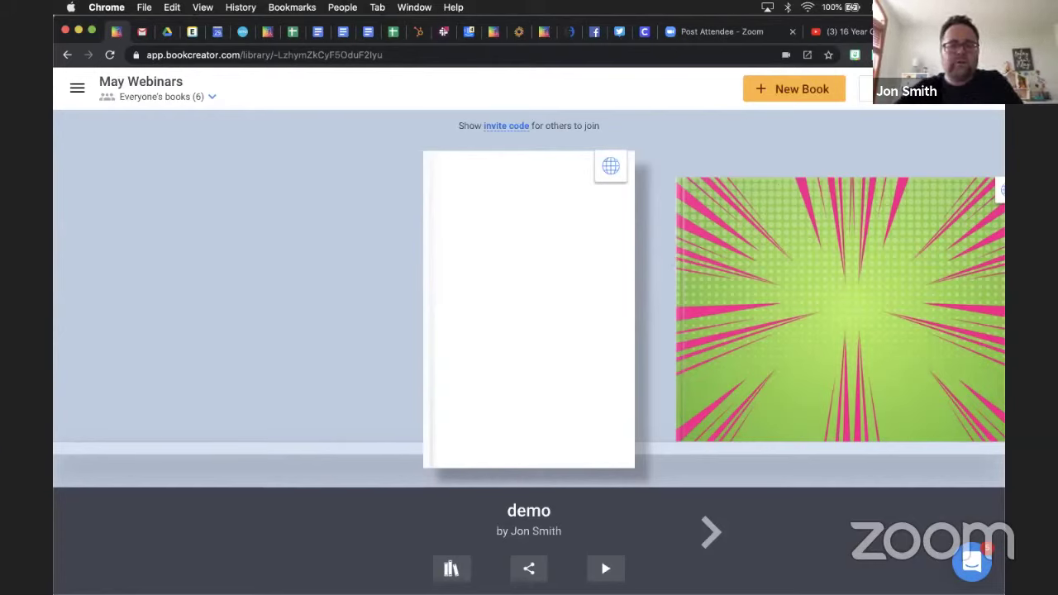
mouse_move(236, 583)
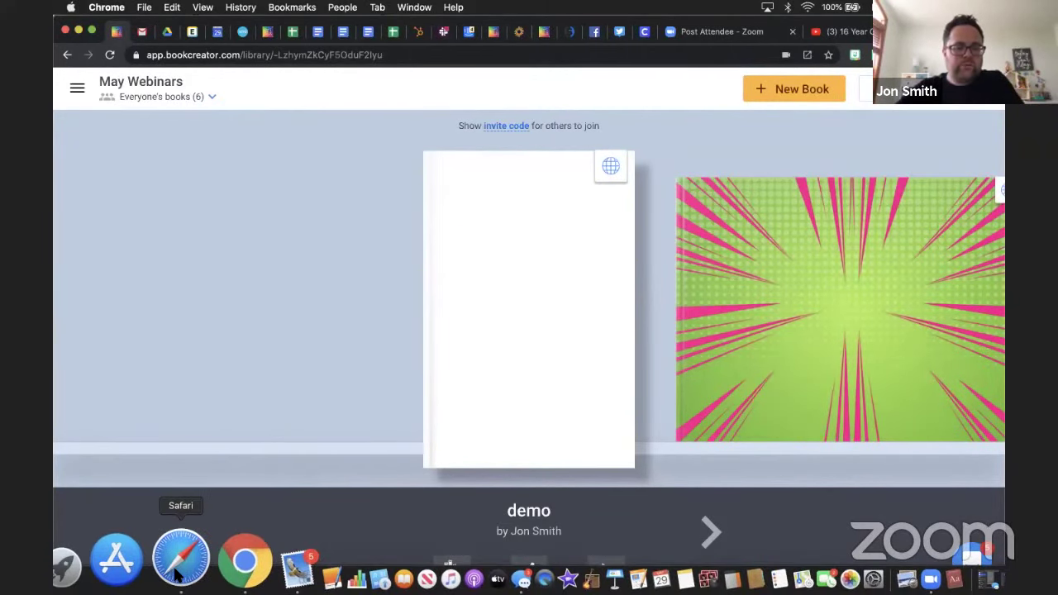
left_click(176, 576)
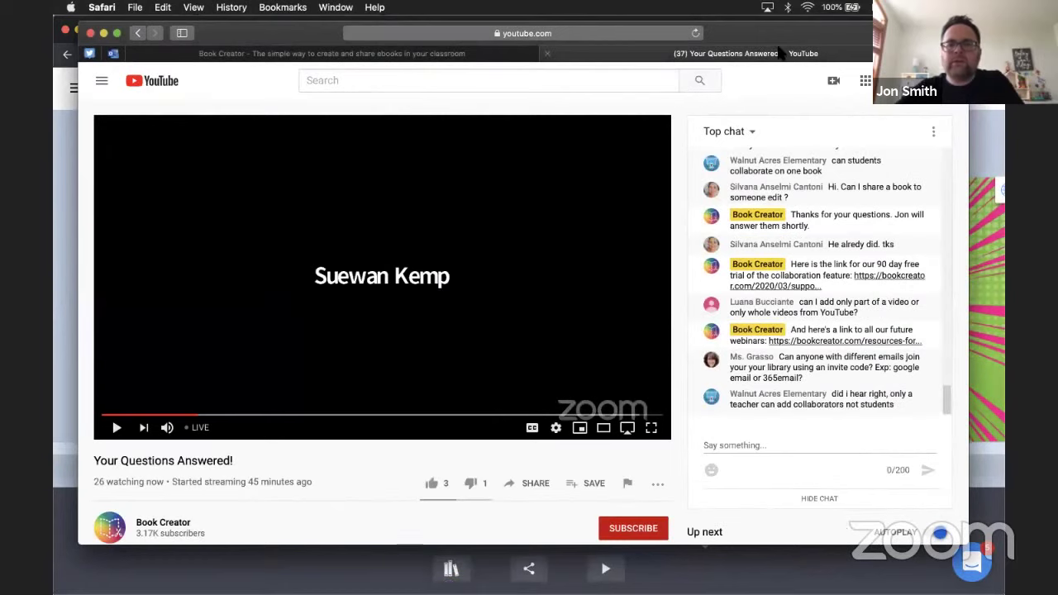
left_click(198, 56)
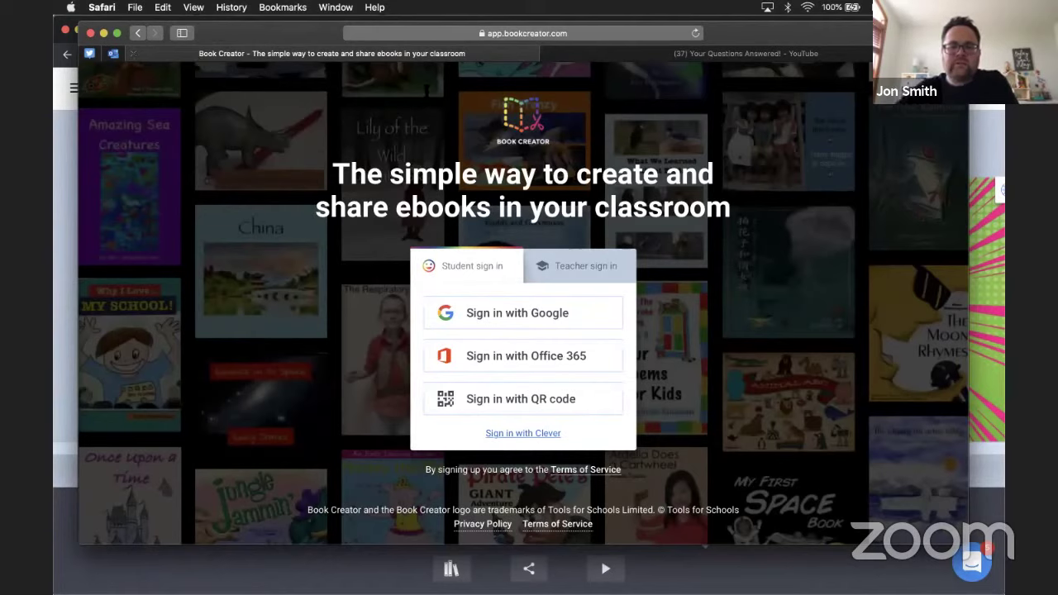
left_click(575, 263)
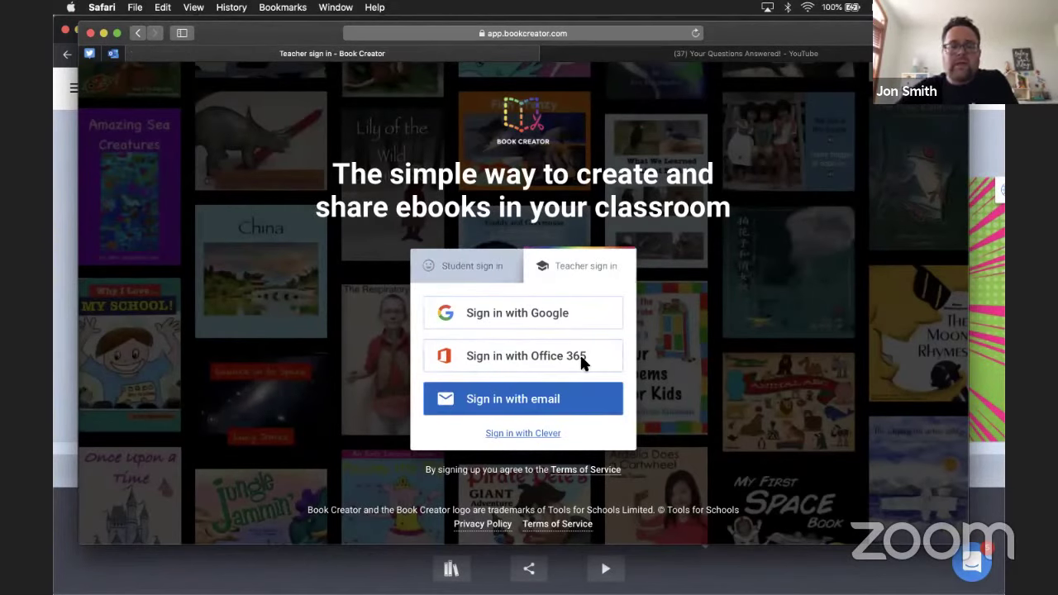
Step: Switch back to Chrome, look at the option to join an existing library from the Teacher Dashboard, and return to the May Webinars library
left_click(62, 97)
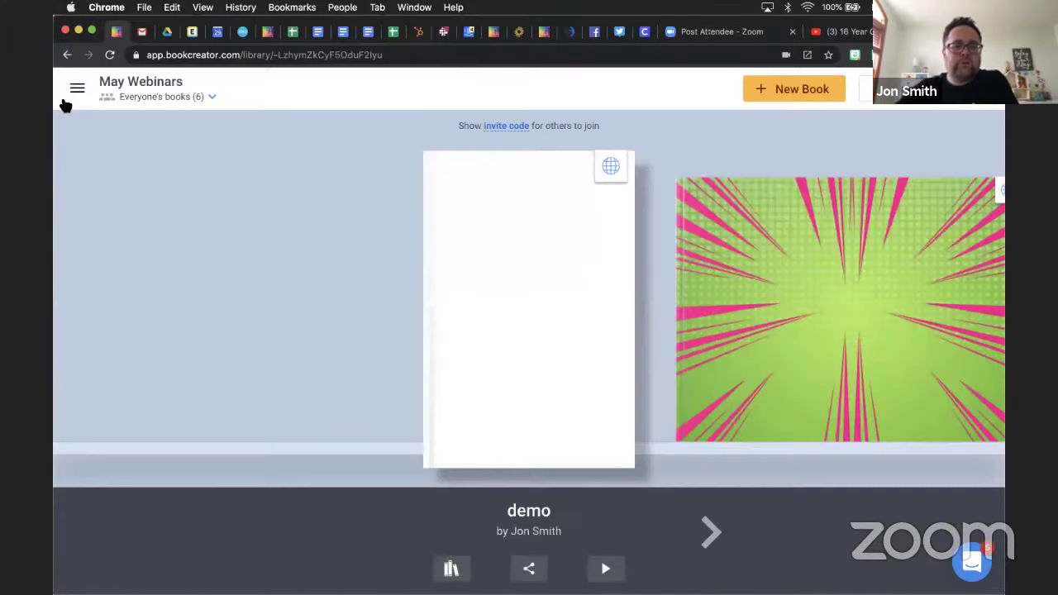
left_click(73, 86)
scroll(276, 322, "down", 20)
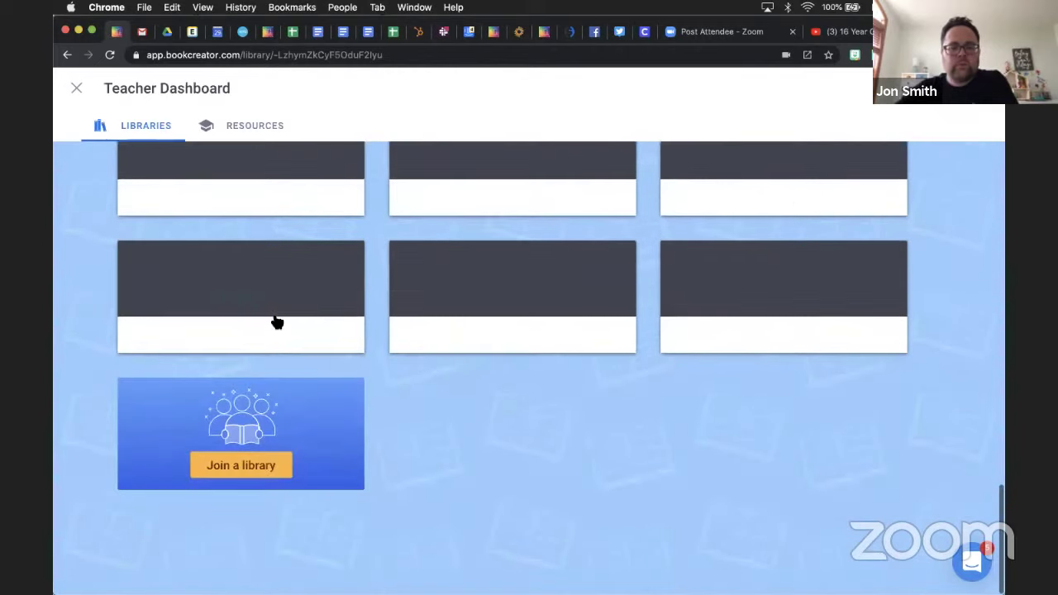
left_click(277, 466)
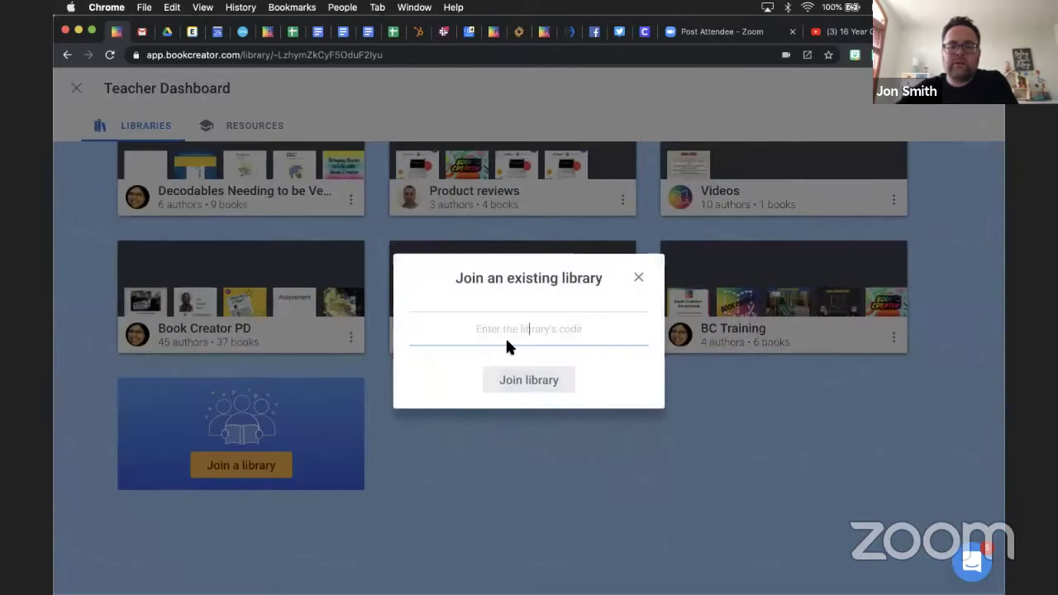
left_click(642, 278)
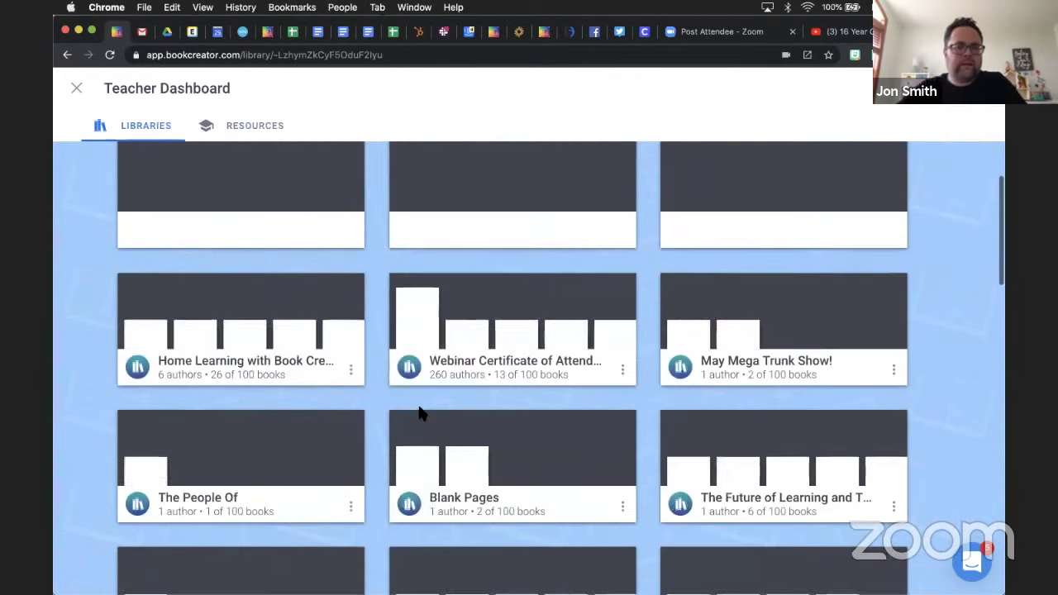
left_click(74, 91)
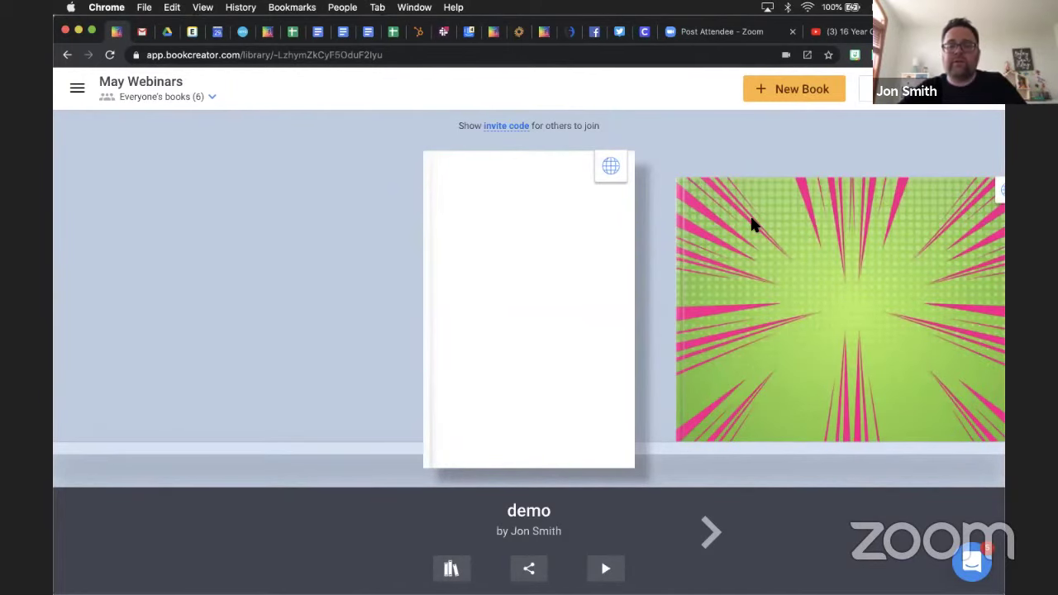
Step: Turn off "Students can enable collaboration" for the May Webinars library and close its settings
left_click(868, 89)
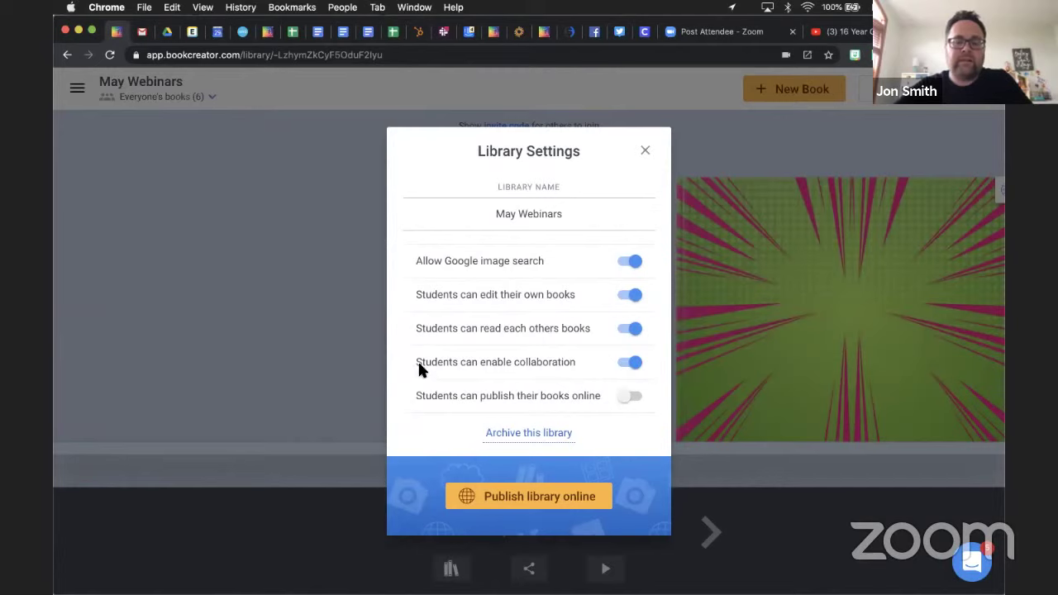
left_click(635, 365)
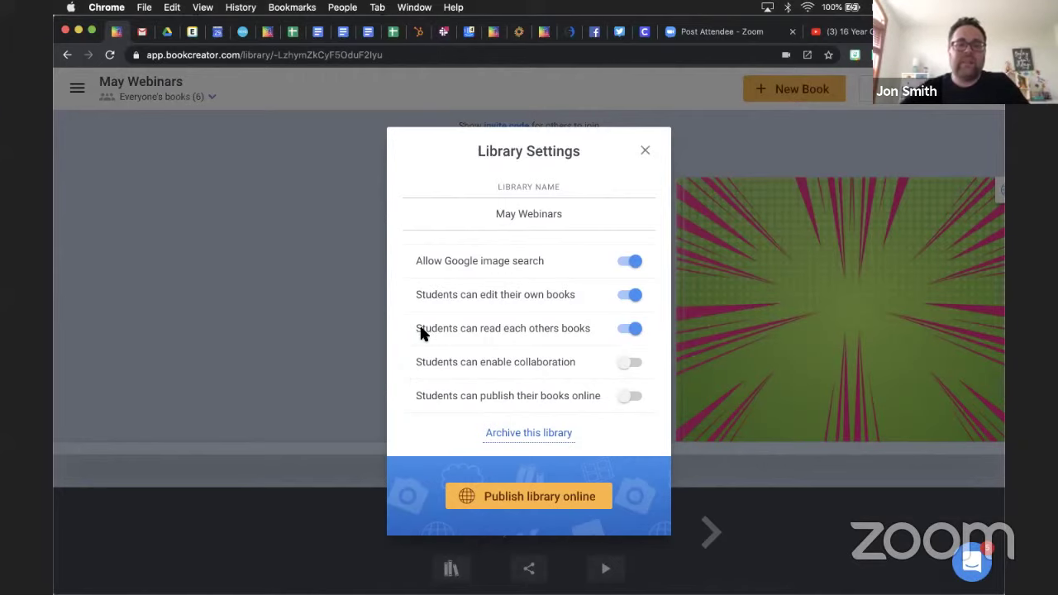
left_click(635, 159)
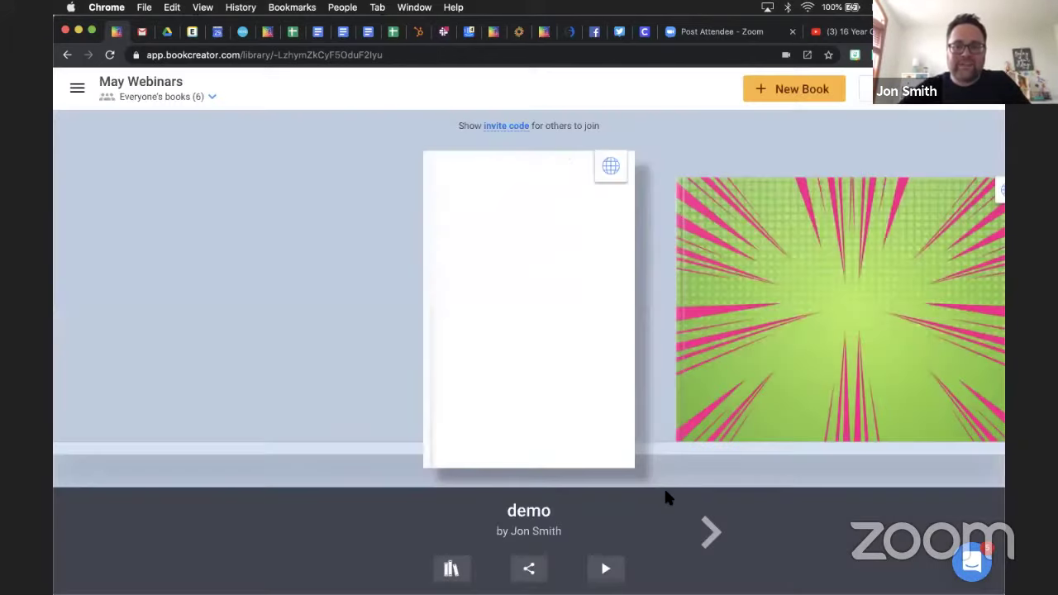
Step: Open the book with the green and pink comic cover, located after the demo book, for editing
left_click(712, 533)
left_click(570, 339)
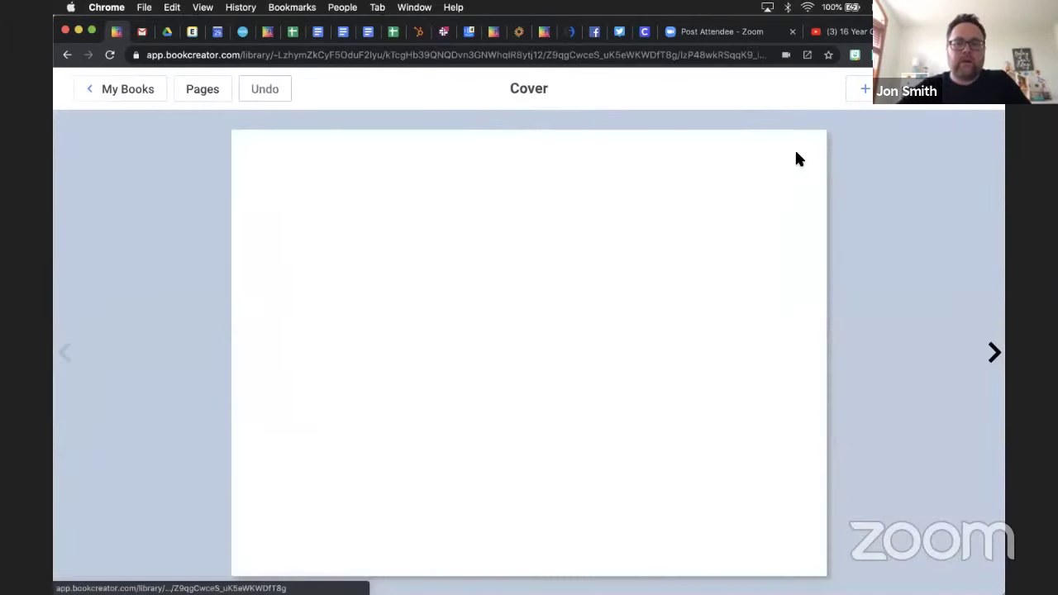
Step: Import the file "Half Hollow Hills (Renewal).pdf" from the Downloads folder onto the book's cover
left_click(859, 92)
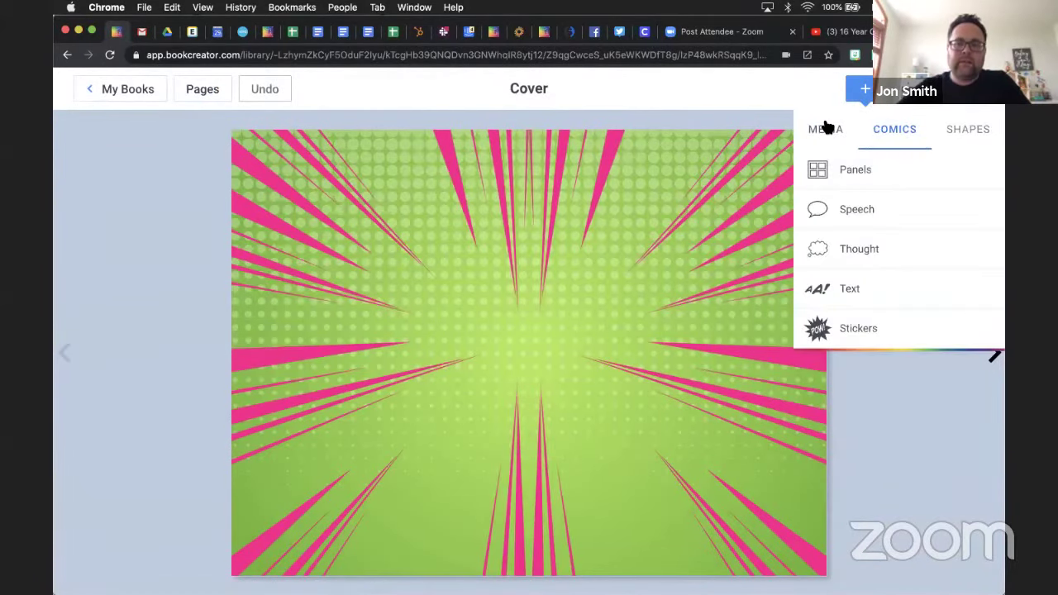
left_click(826, 128)
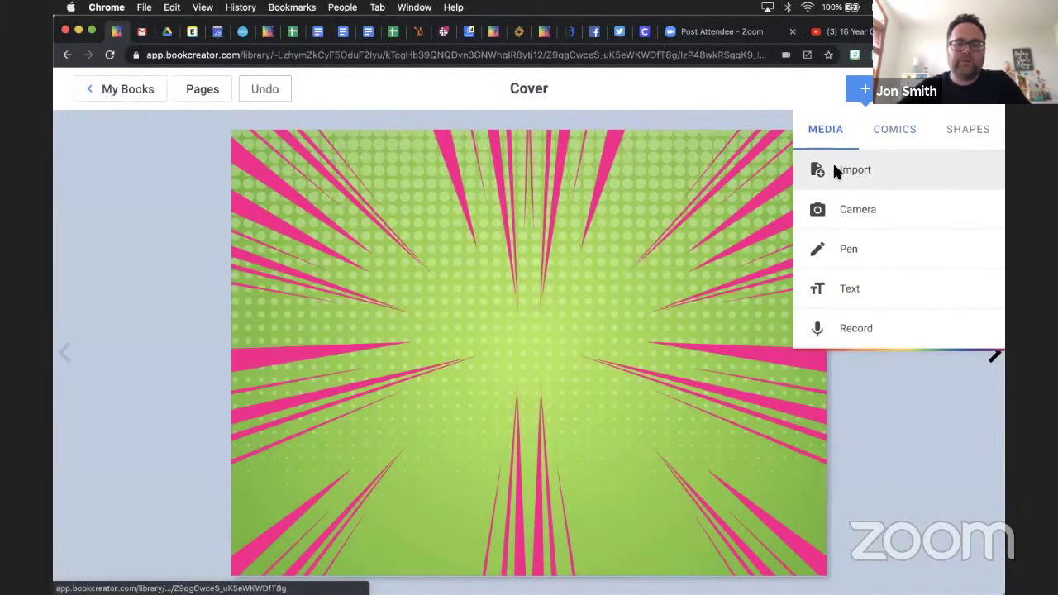
left_click(833, 169)
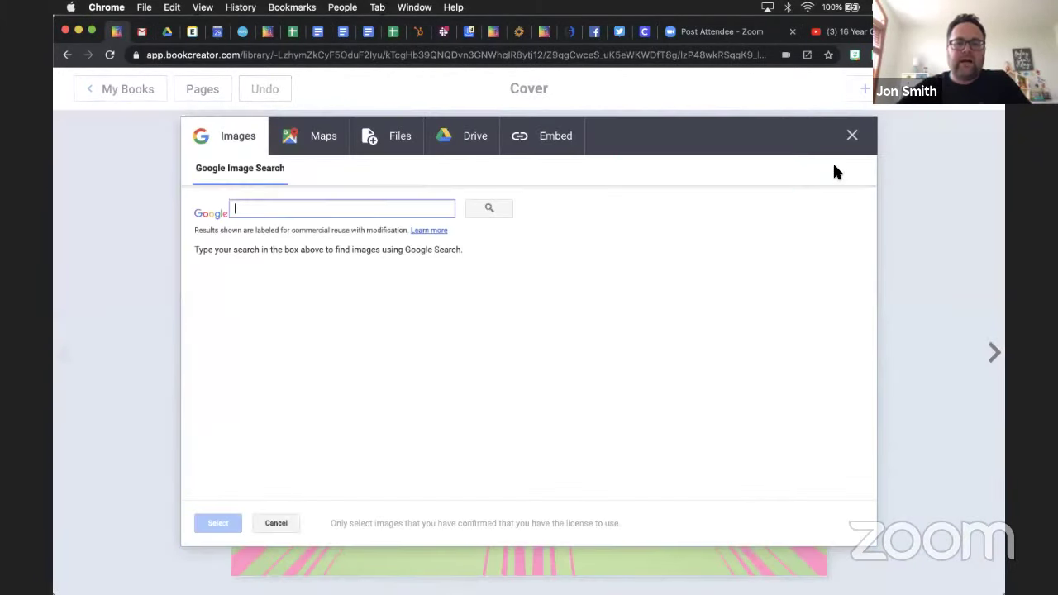
left_click(396, 138)
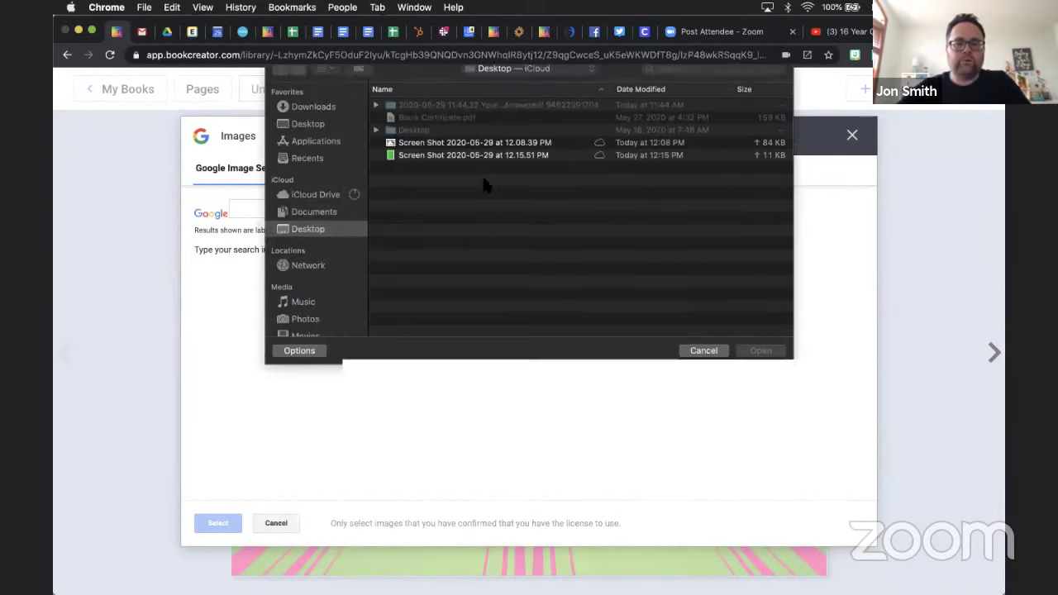
left_click(320, 120)
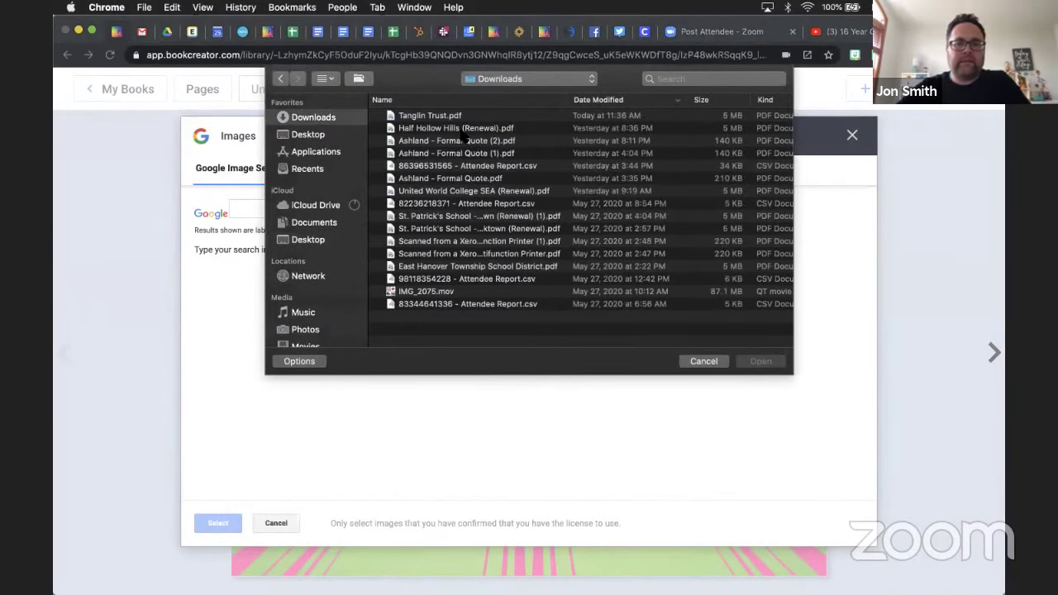
left_click(464, 128)
left_click(754, 361)
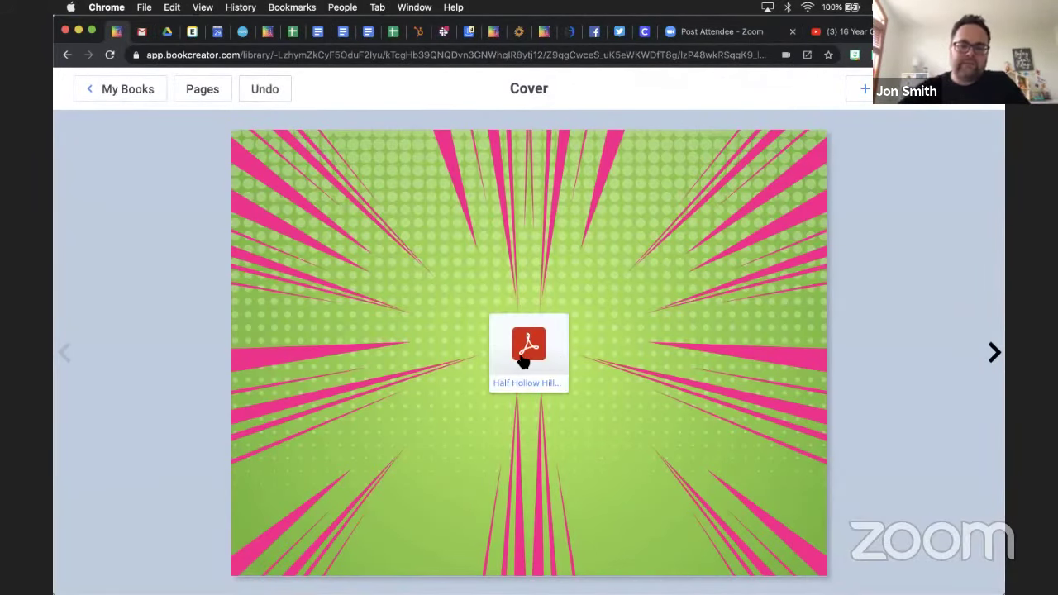
Step: Enlarge the imported PDF's box into a wide rectangle and move it to the cover's upper-right corner
left_click(569, 394)
left_click_drag(570, 394, 696, 427)
left_click_drag(619, 385, 735, 214)
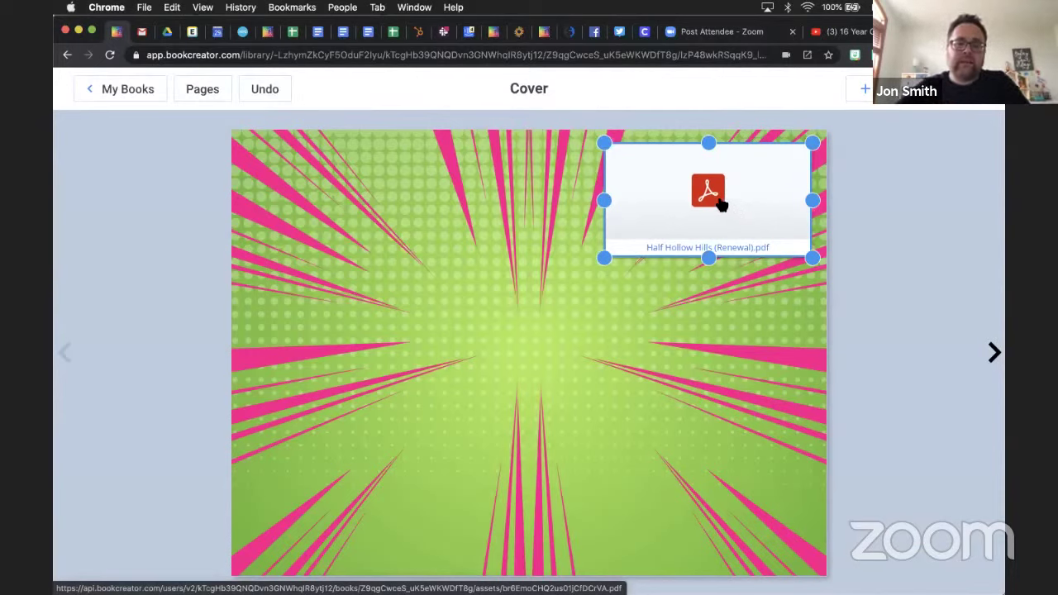
Step: Preview the attached PDF's pages, close the preview, and delete the PDF from the cover
left_click(715, 201)
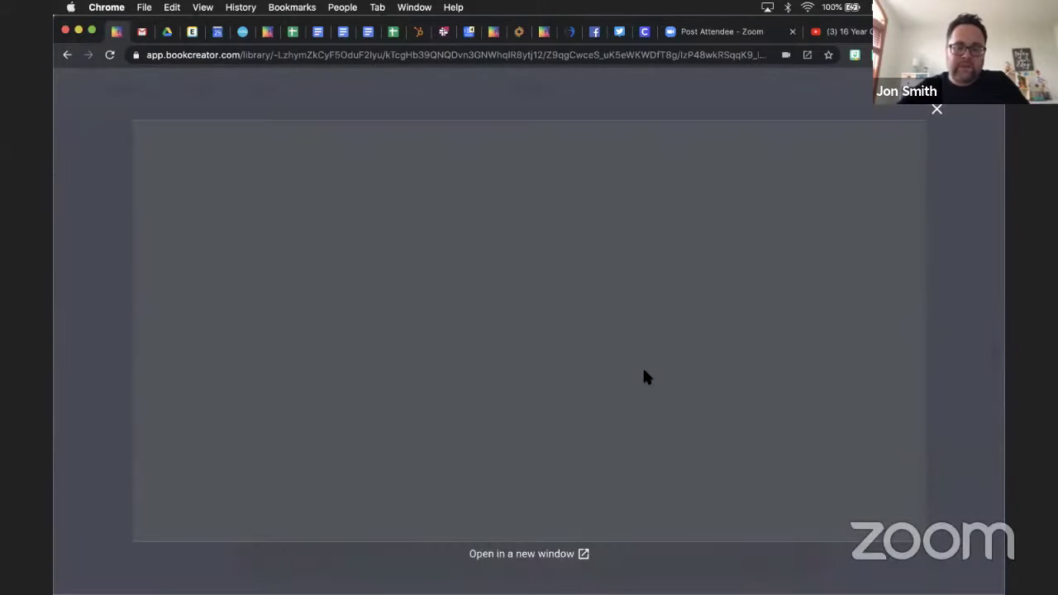
scroll(645, 372, "down", 10)
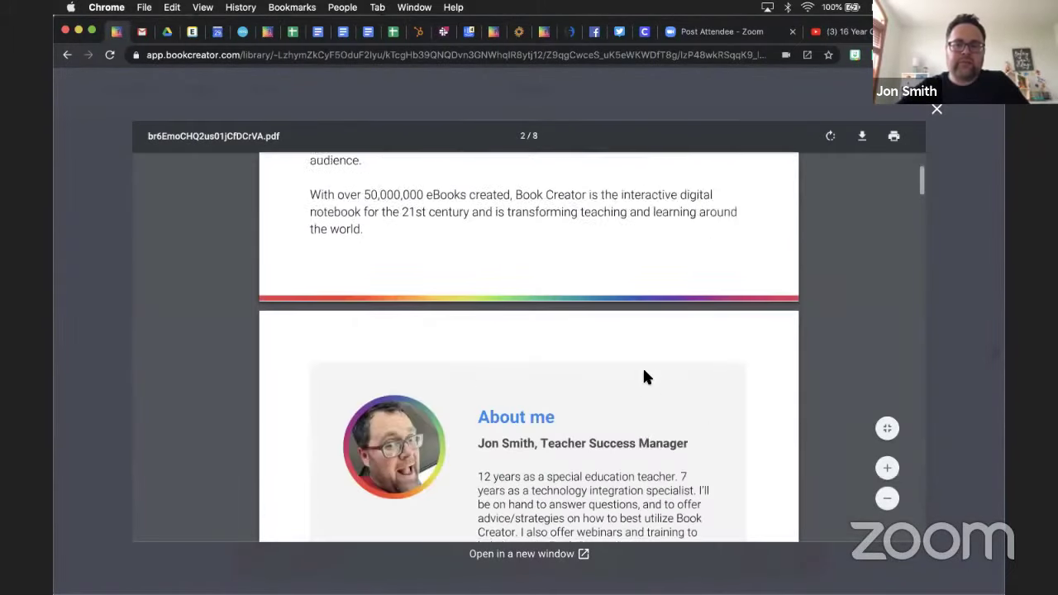
scroll(642, 372, "down", 5)
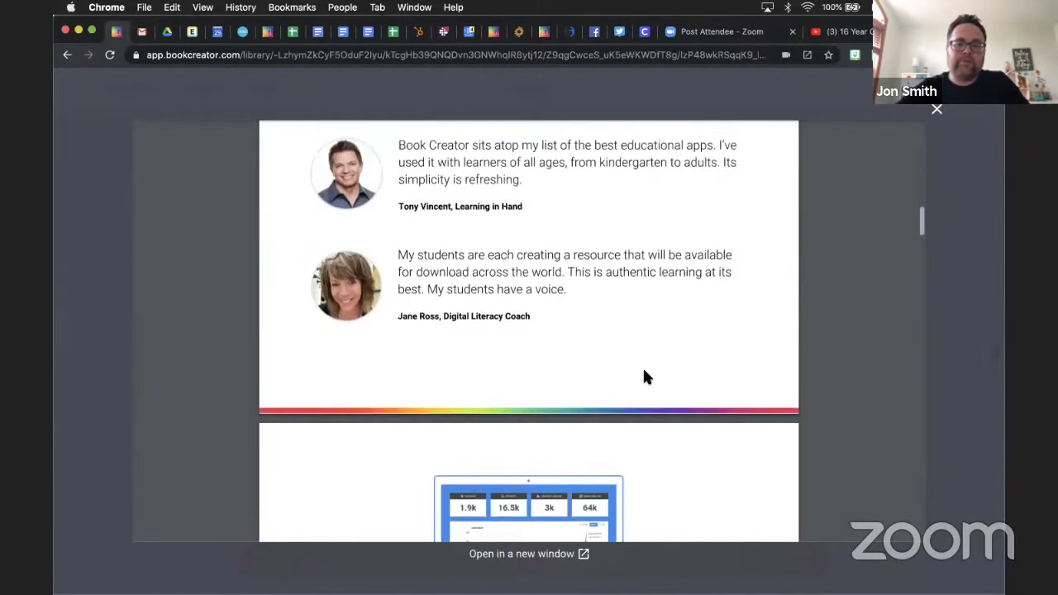
scroll(894, 198, "up", 2)
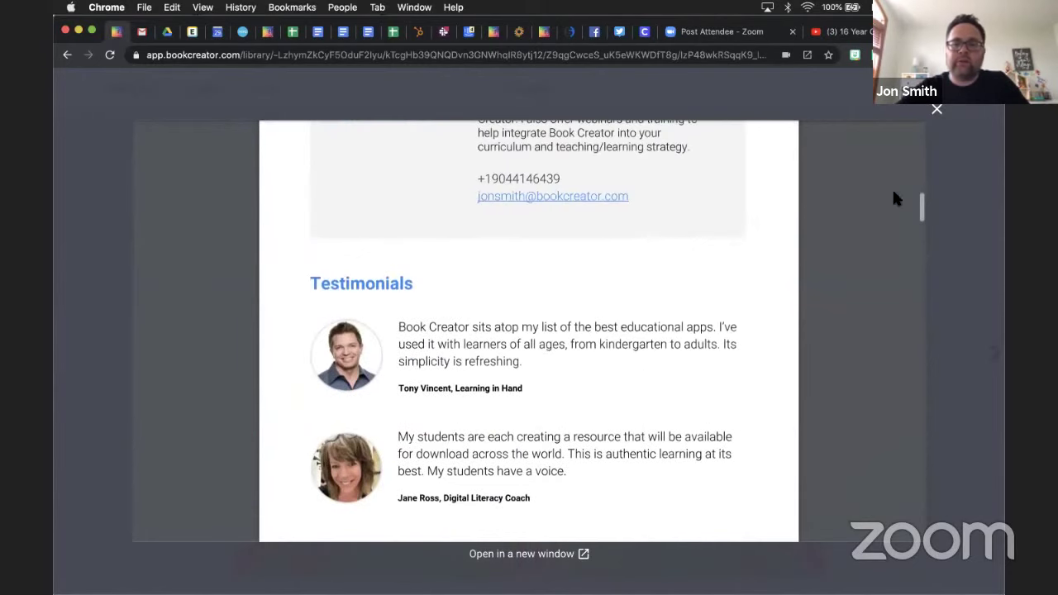
left_click(936, 109)
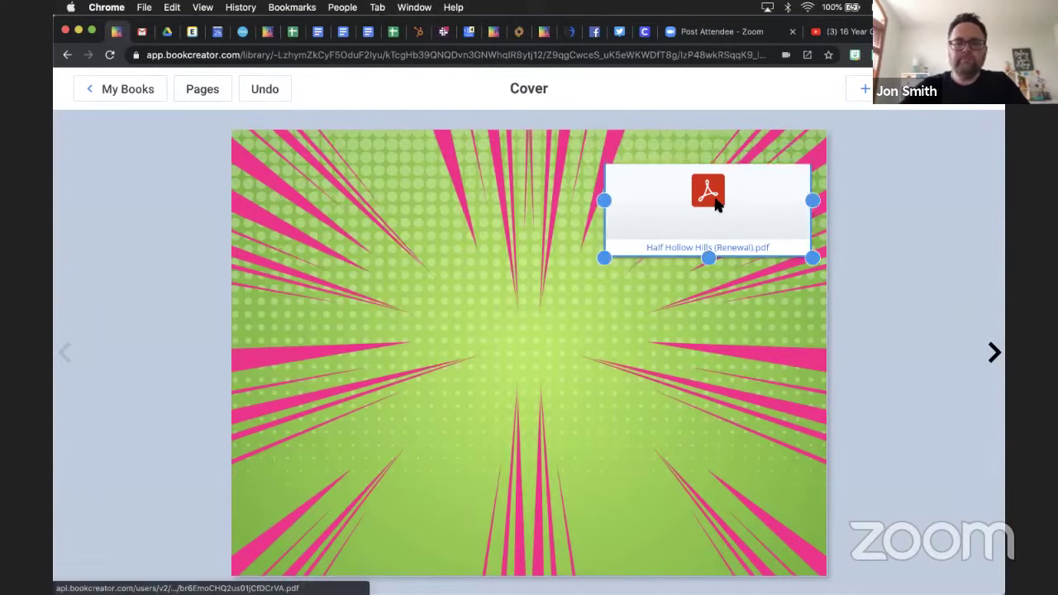
key("BackSpace")
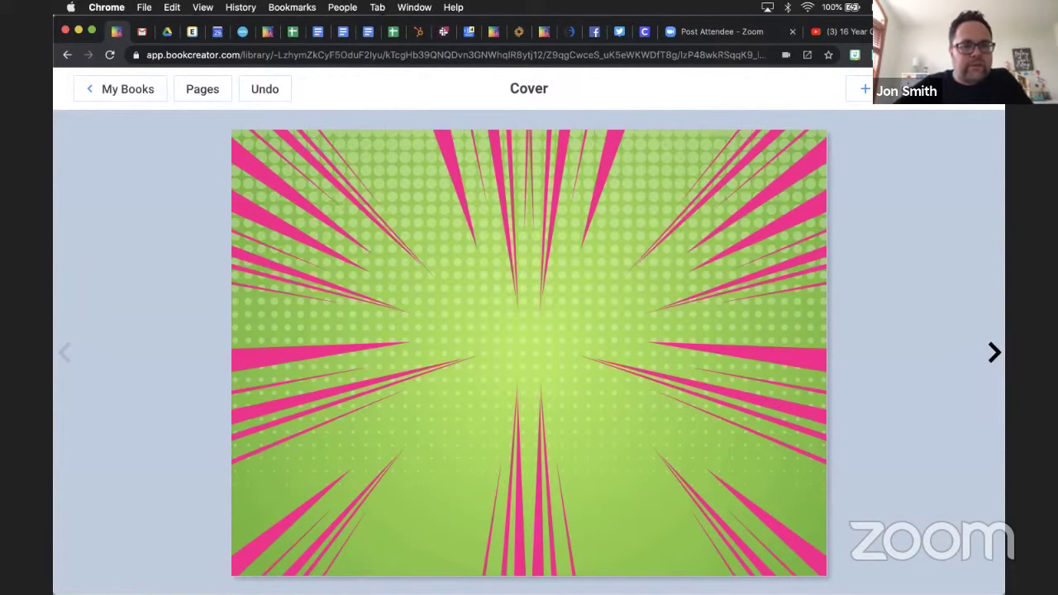
Step: Switch to Safari and compare the student and teacher sign-in options on the Book Creator sign-in page
mouse_move(186, 570)
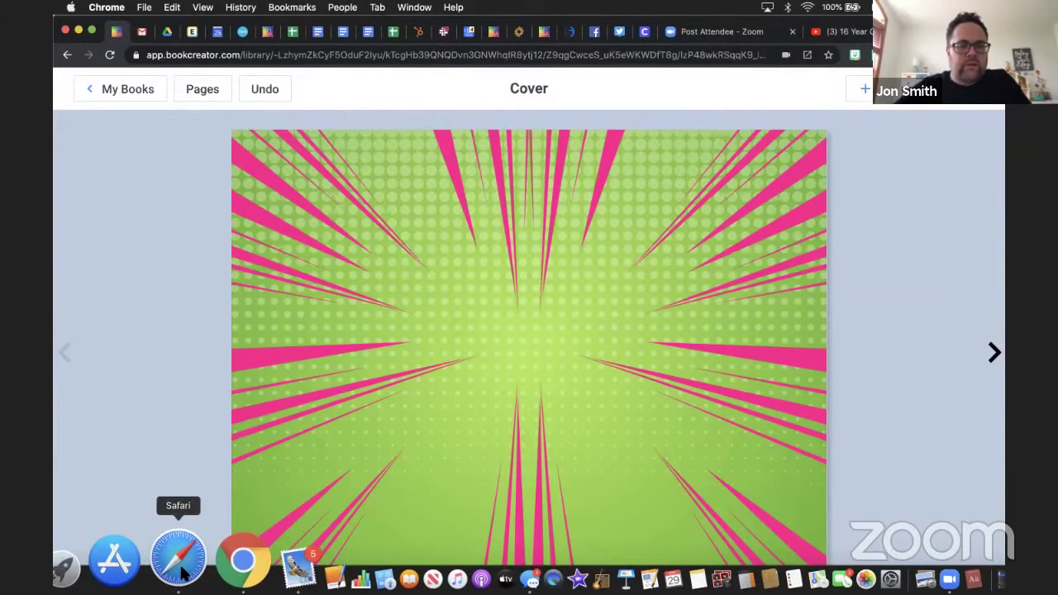
left_click(181, 562)
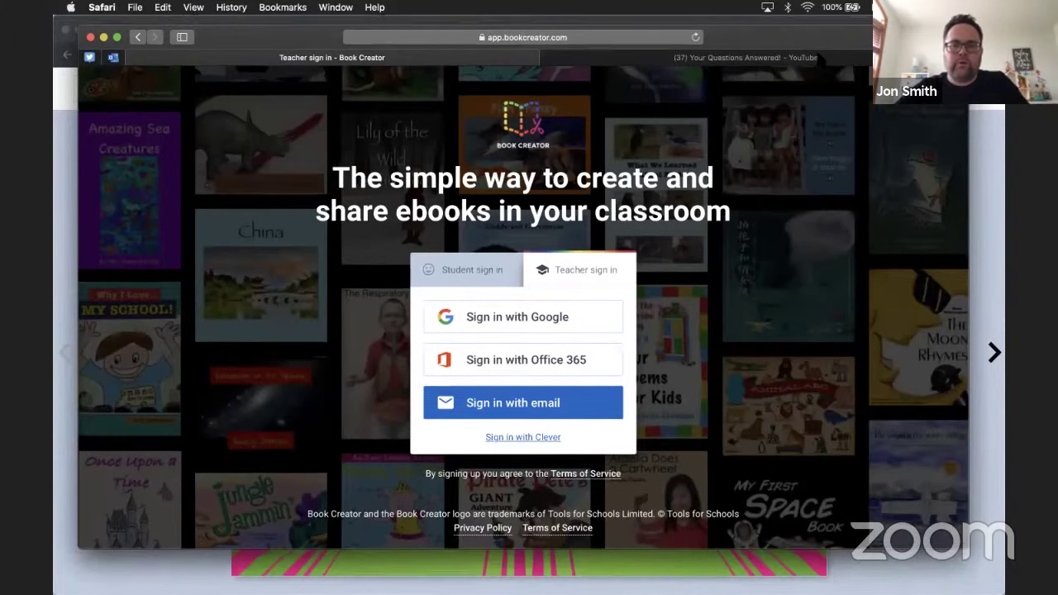
left_click_drag(818, 48, 818, 61)
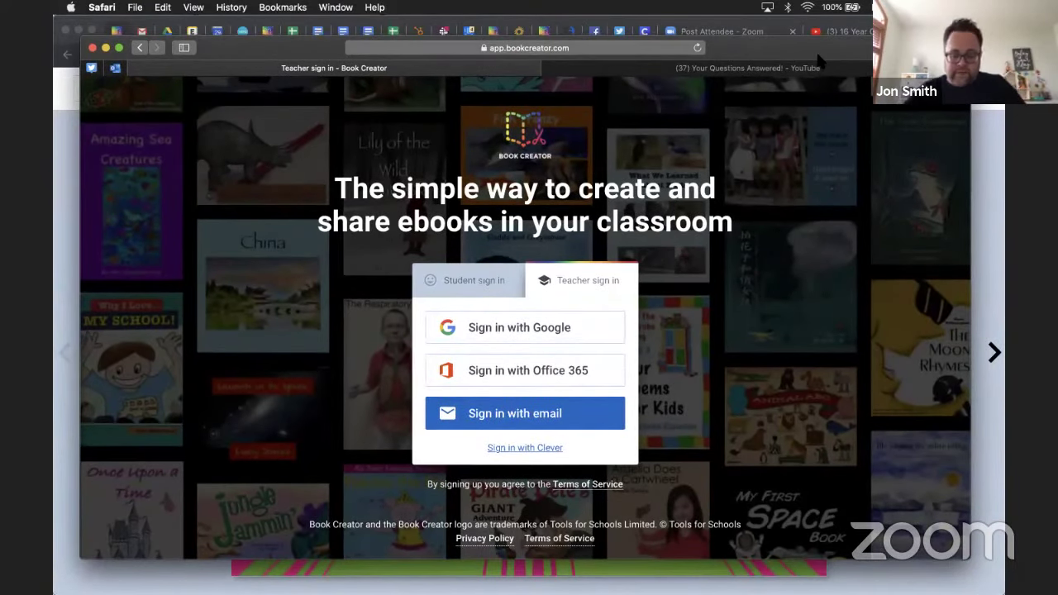
left_click(506, 283)
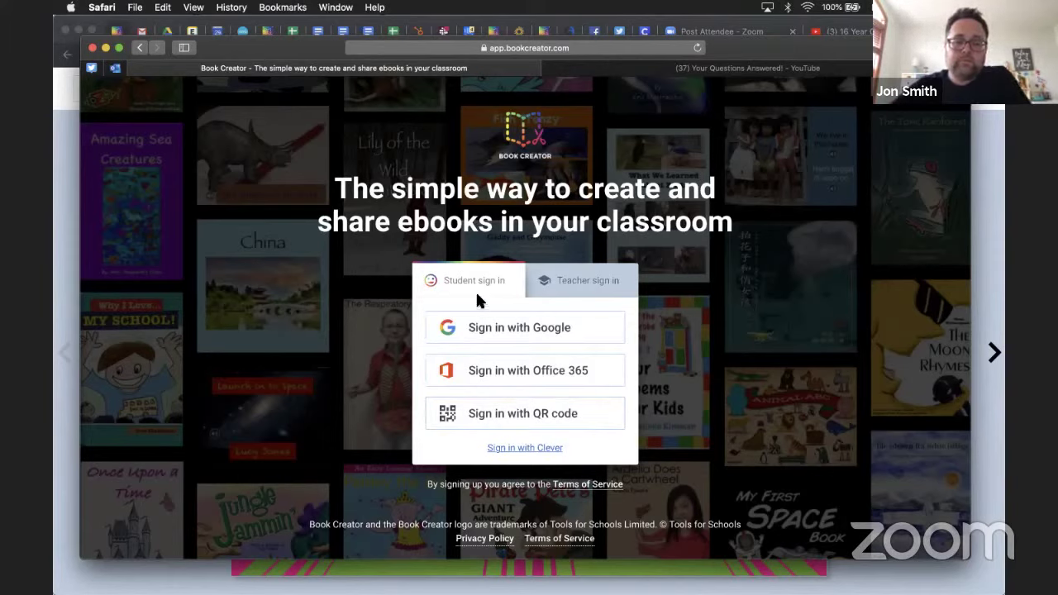
left_click(589, 282)
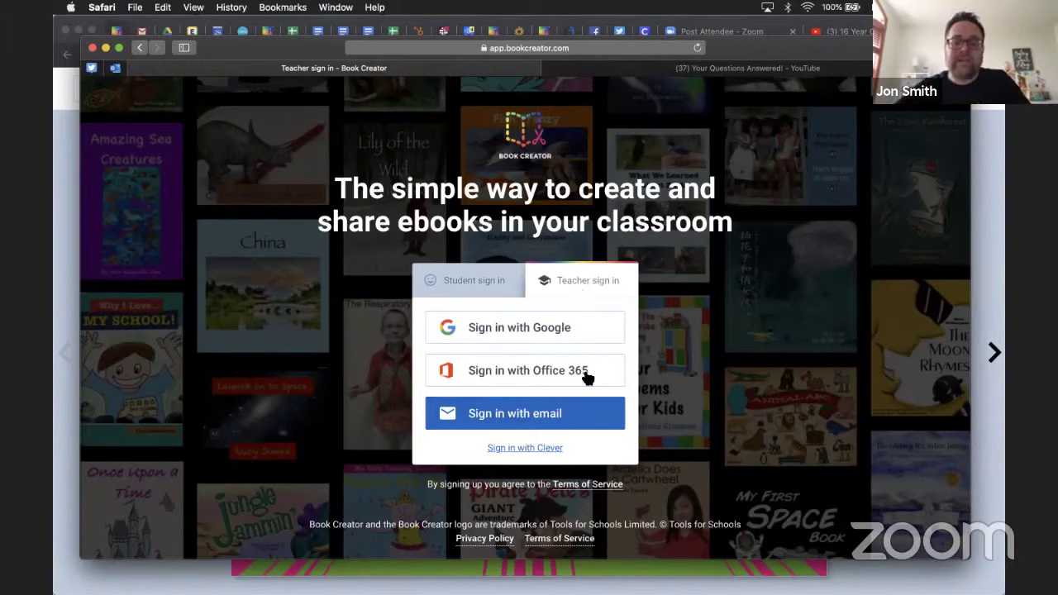
left_click(484, 281)
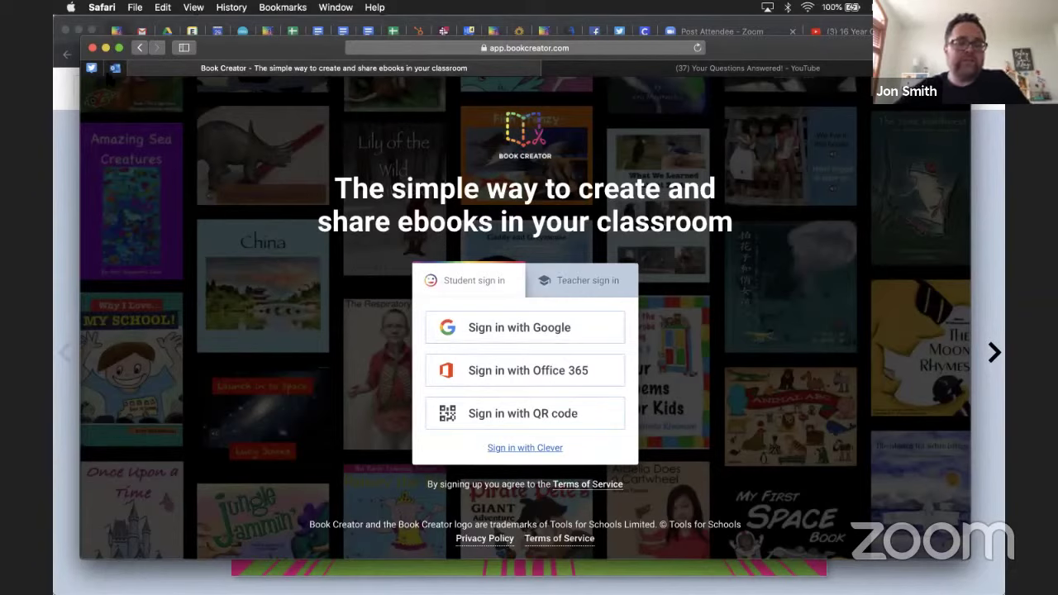
Step: Switch back to the book's cover in Chrome
left_click(70, 130)
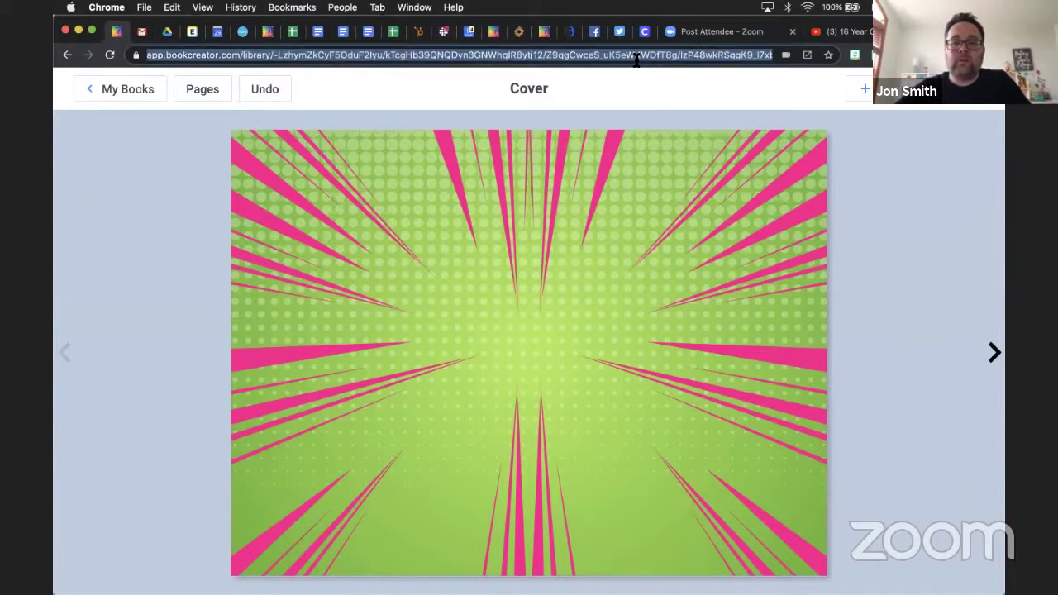
left_click(864, 89)
left_click(862, 294)
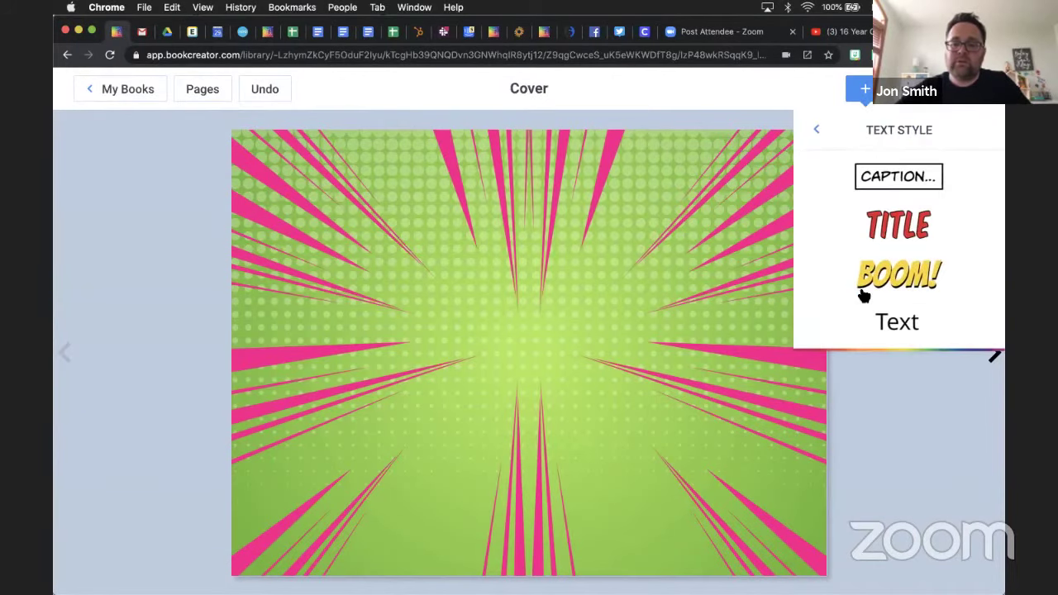
left_click(881, 319)
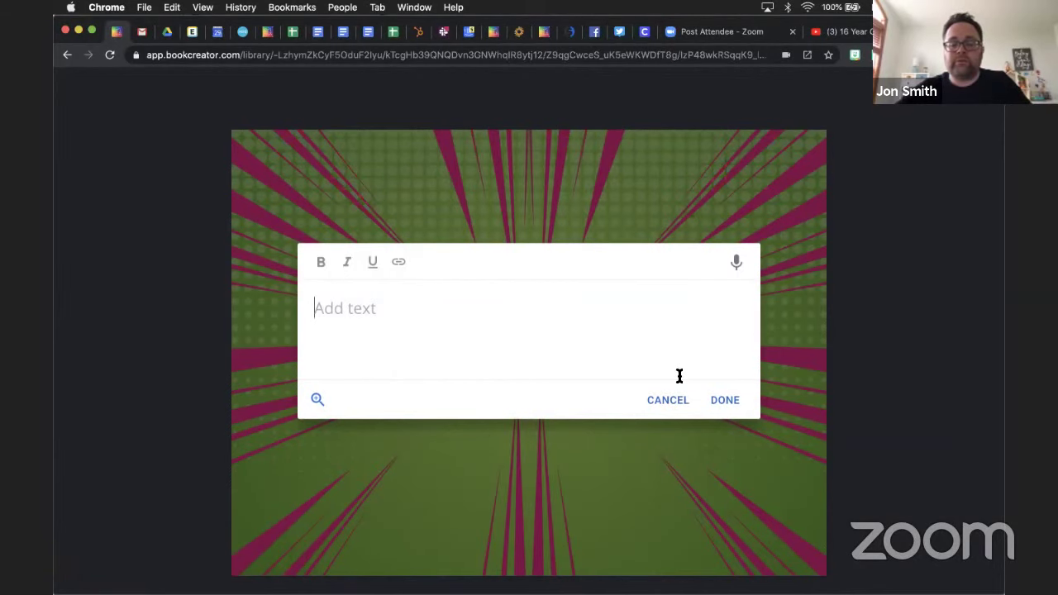
left_click(662, 400)
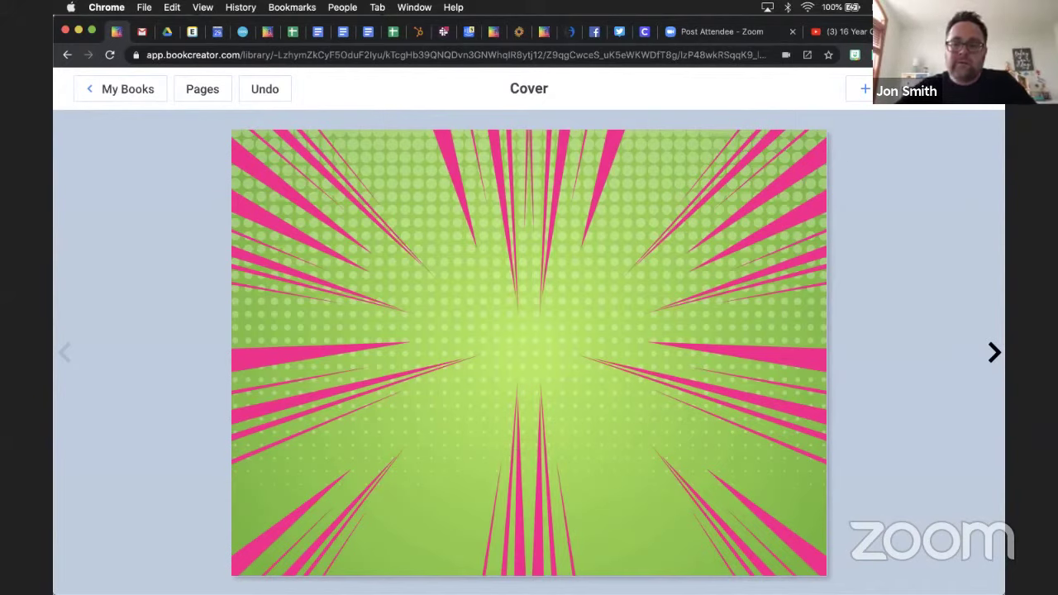
Step: Start a plain comic text box on the cover with the text "Read This"
left_click(866, 93)
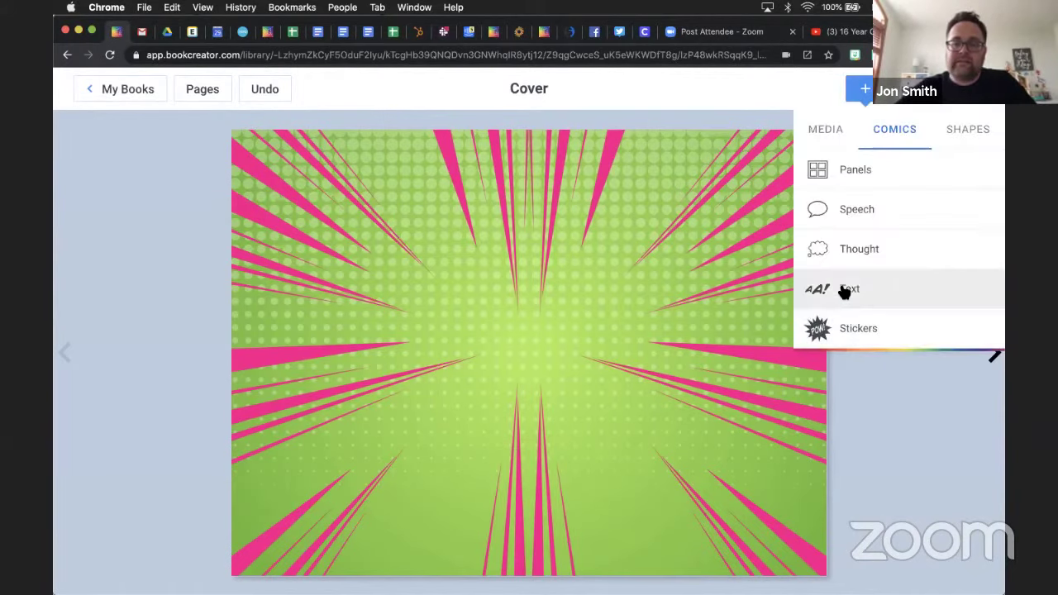
left_click(845, 288)
left_click(899, 320)
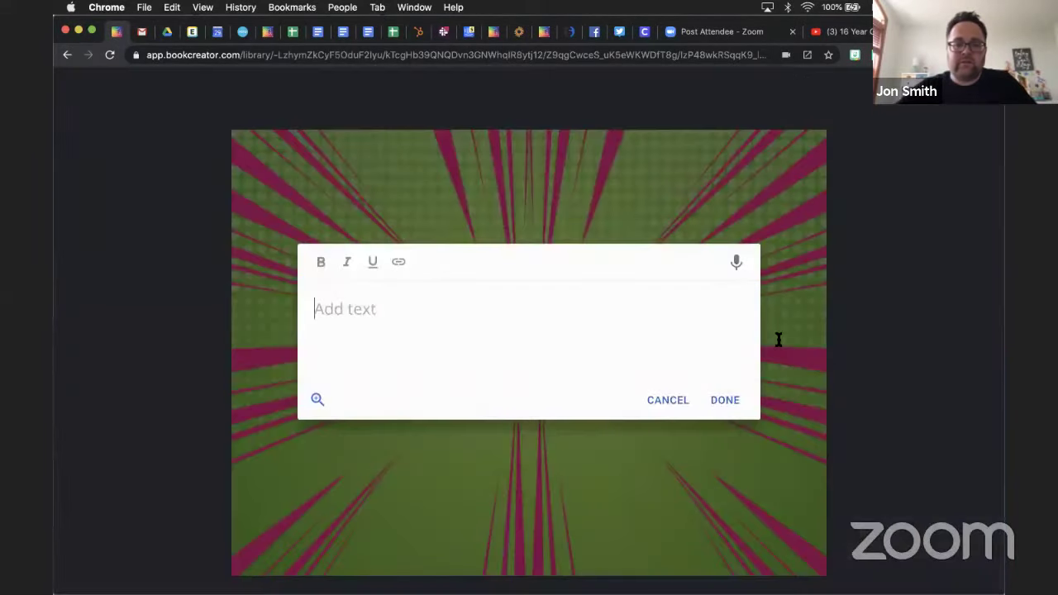
type("REad")
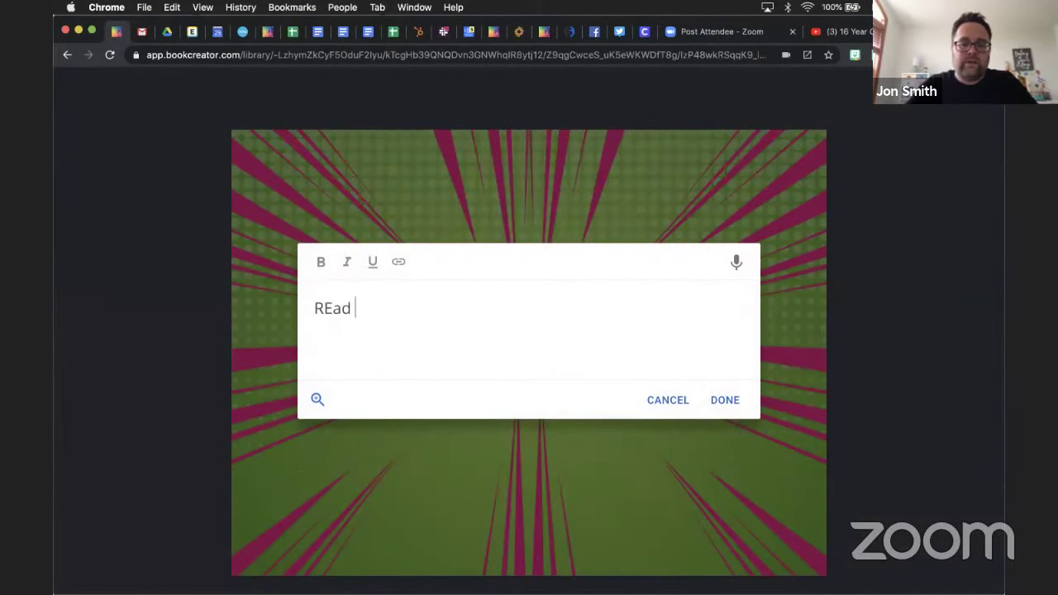
key("BackSpace")
key("BackSpace")
key("BackSpace")
type("ead This")
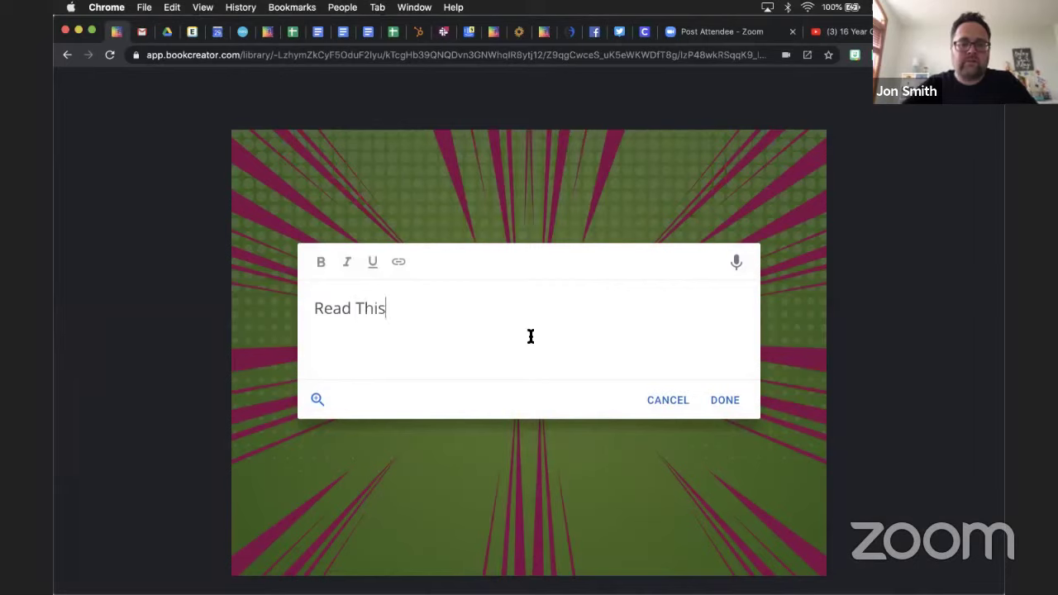
Step: Try to link "Read This" to the book's copied web address, and discard the text box
left_click_drag(389, 314, 305, 321)
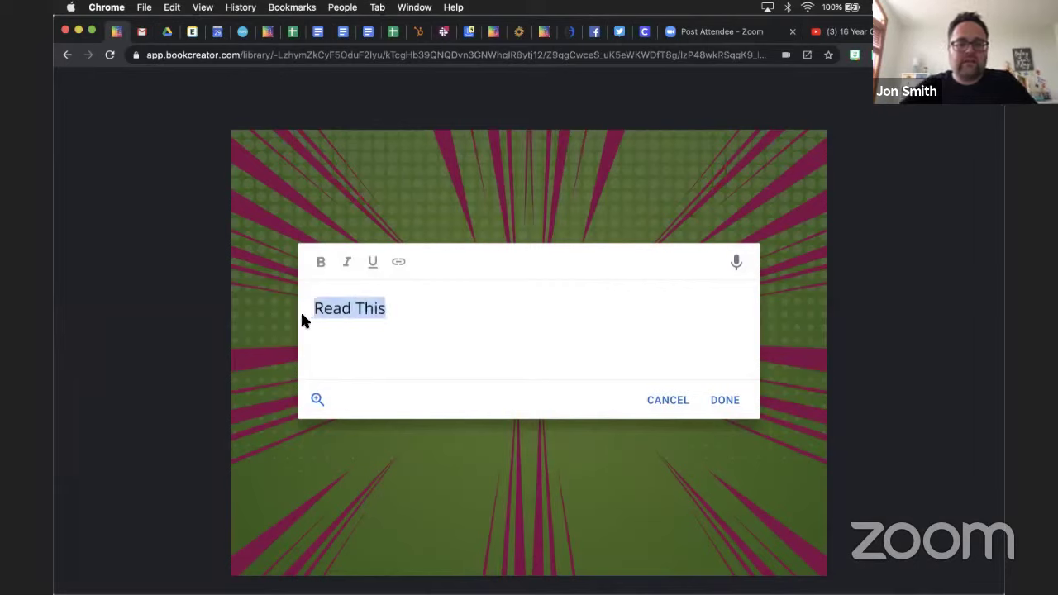
left_click(398, 261)
key("super+v")
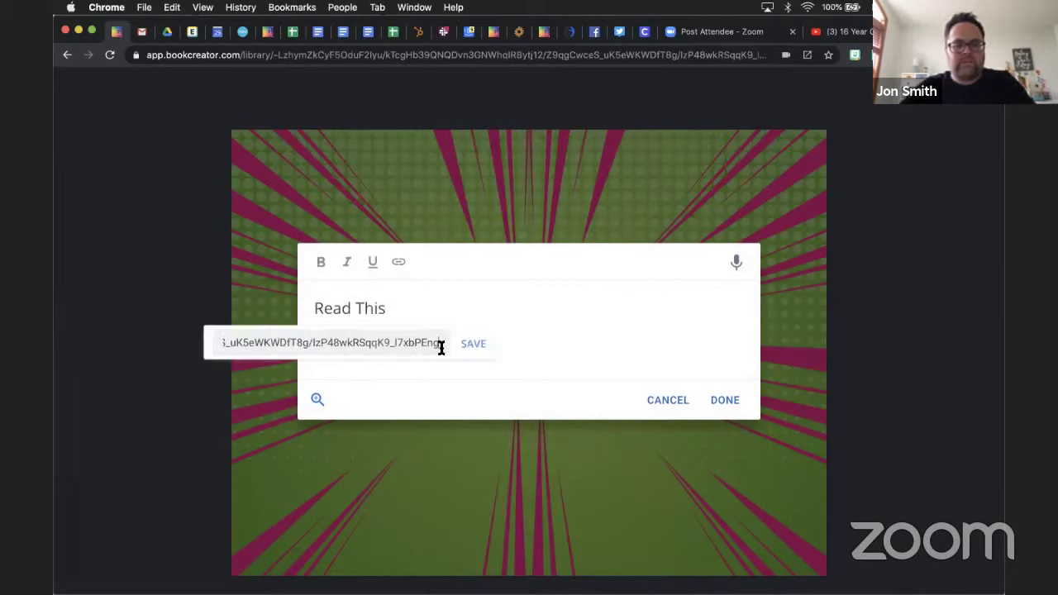
left_click(476, 345)
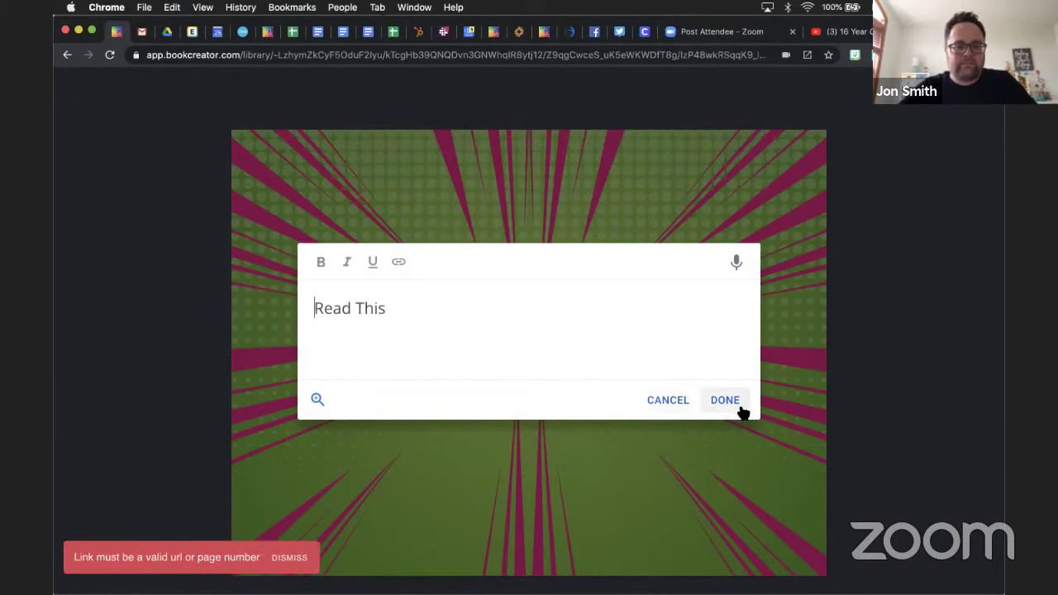
left_click(670, 402)
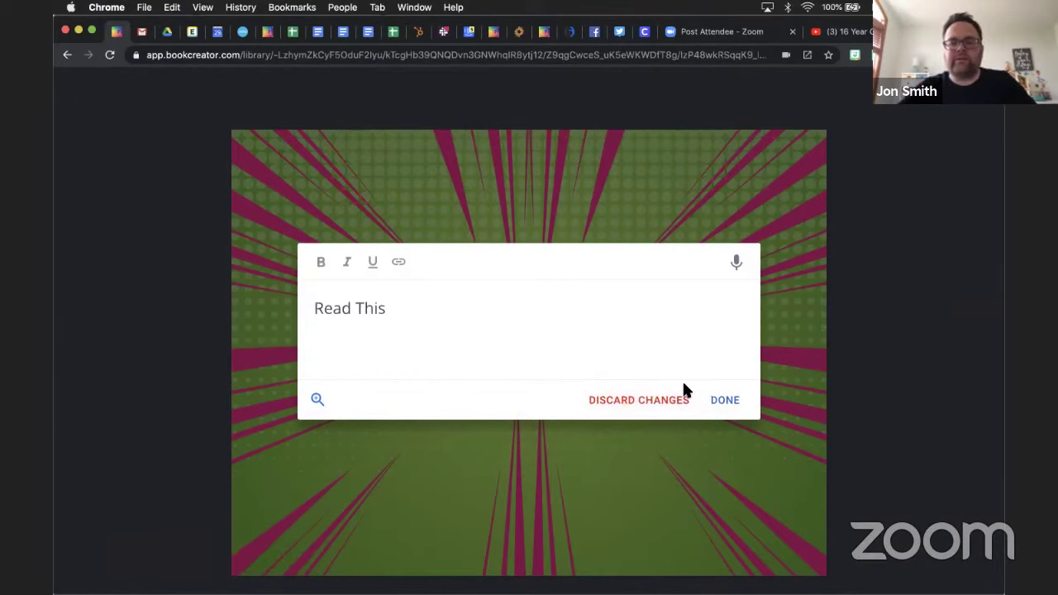
left_click(638, 400)
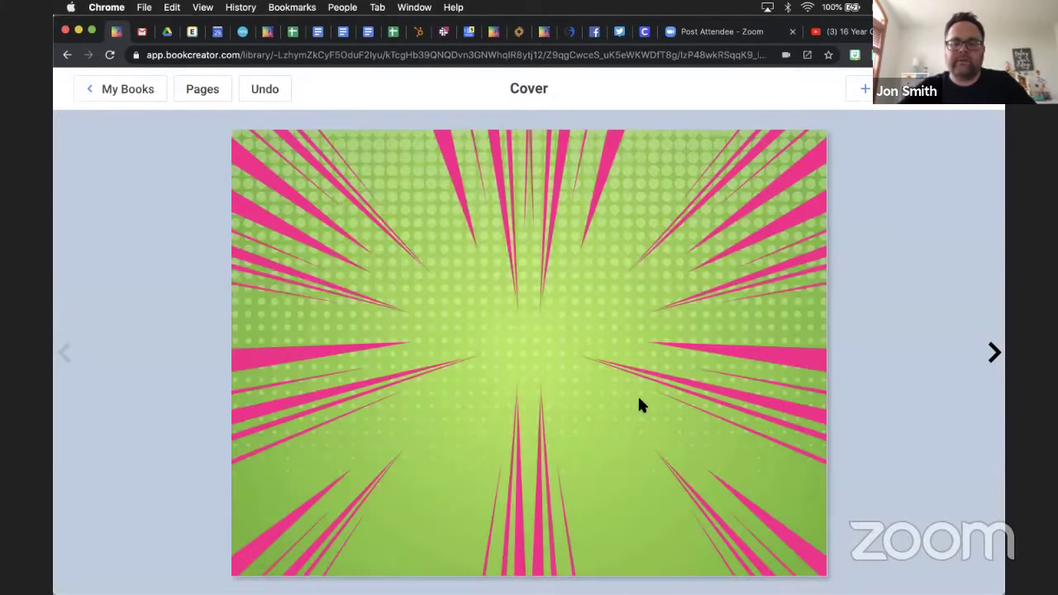
Step: Copy the web address of the Lamborghini driving test video on YouTube and add it to the cover as plain text
left_click(851, 37)
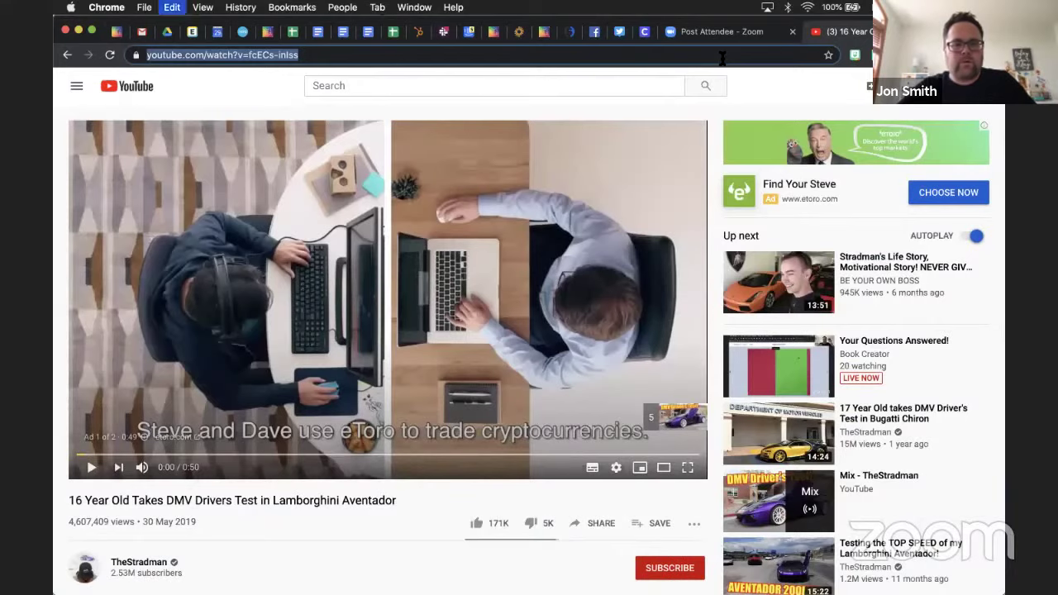
key("super+1")
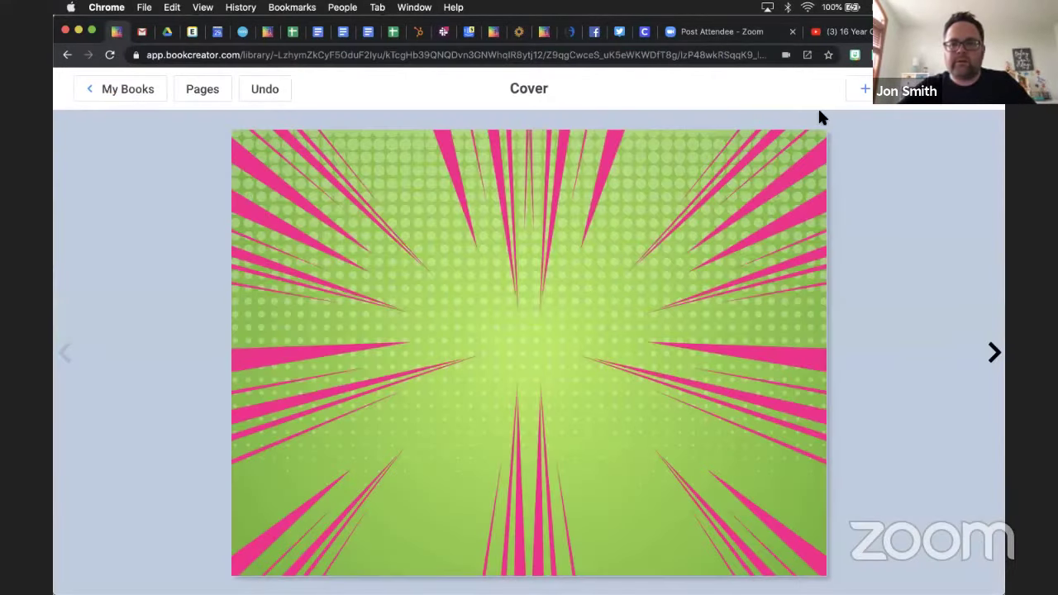
left_click(861, 89)
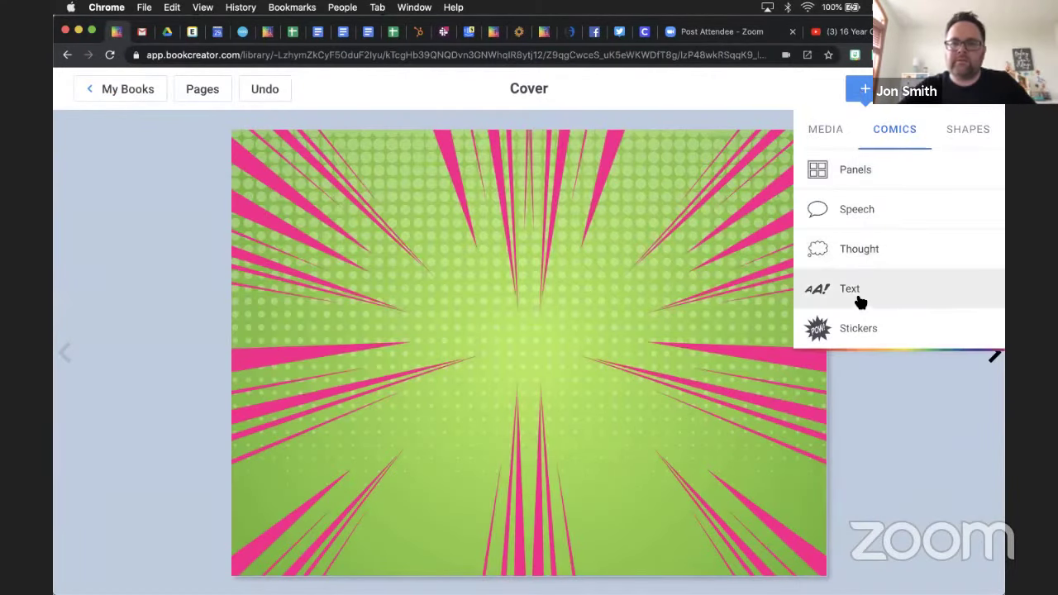
left_click(860, 303)
left_click(855, 329)
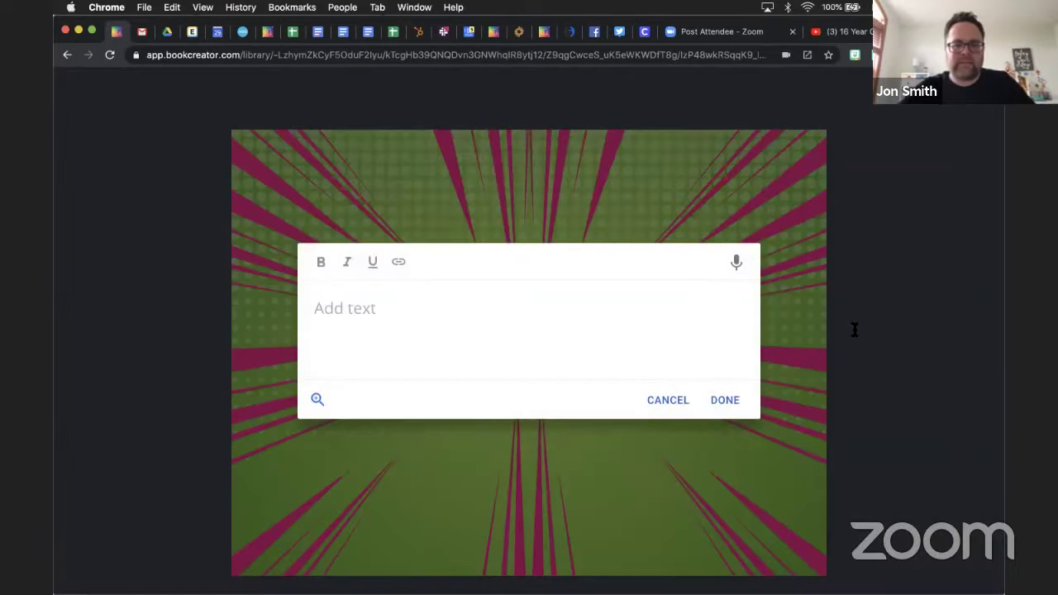
type("https://www.youtube.com/watch?v=fcECs-inlss")
left_click(735, 404)
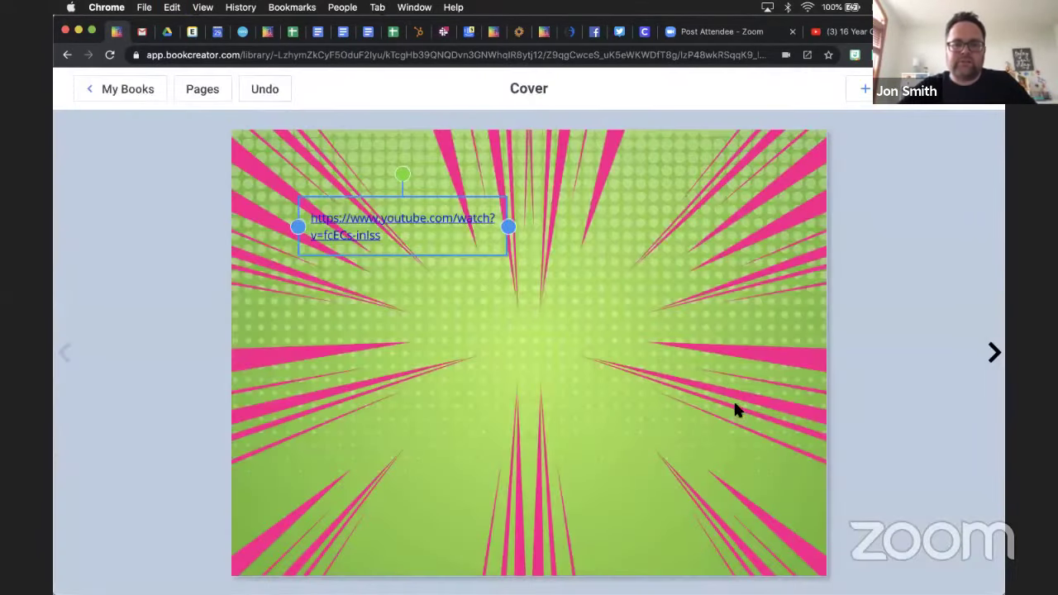
Step: Enlarge the YouTube address text to size 57 in a wider box, and delete it from the cover
left_click_drag(508, 227, 626, 218)
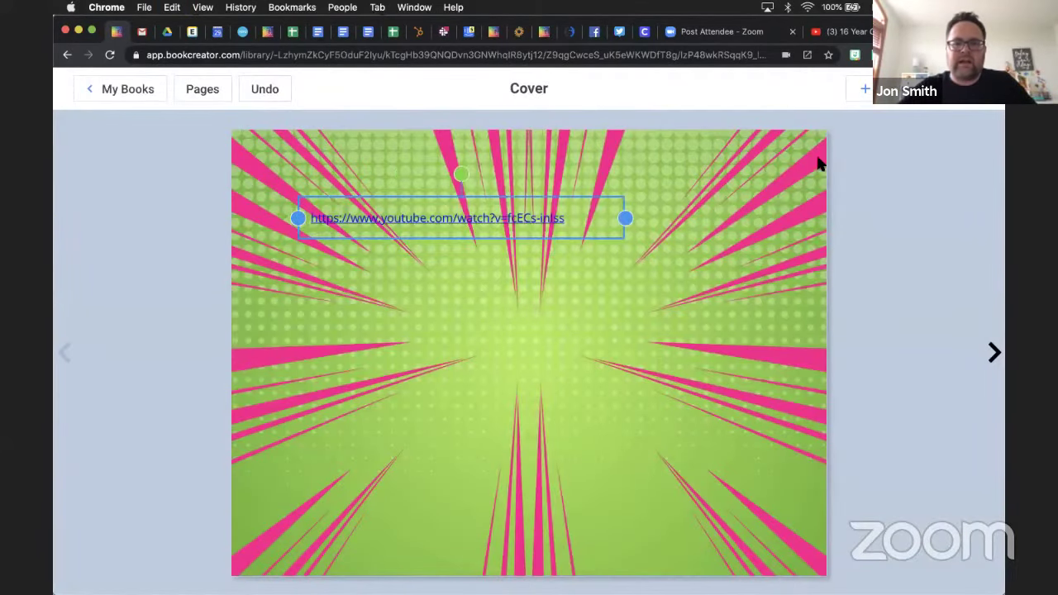
left_click(905, 98)
left_click_drag(843, 182, 862, 180)
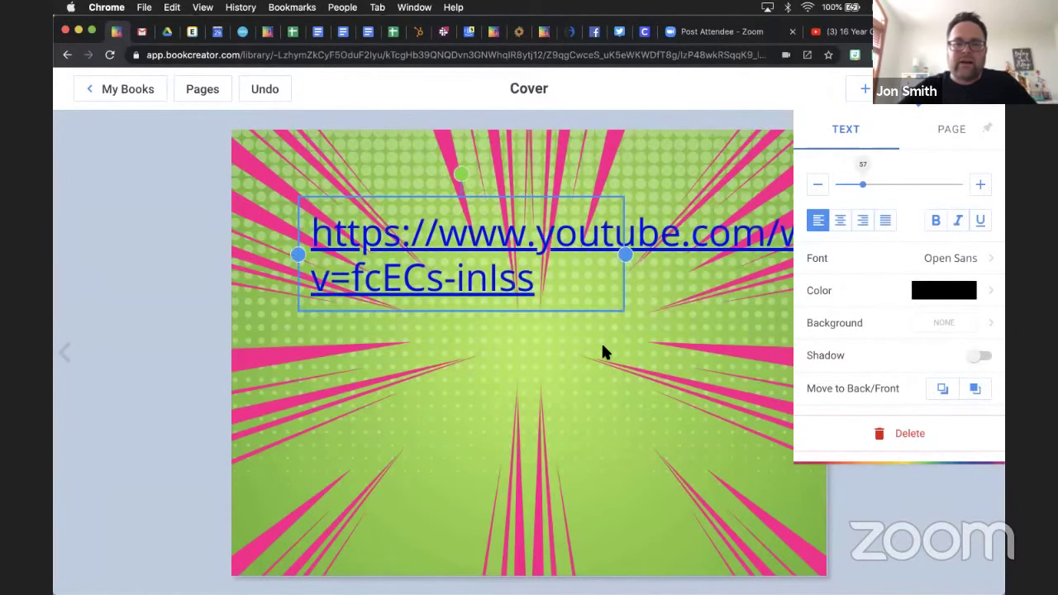
left_click(601, 351)
left_click_drag(529, 248, 538, 443)
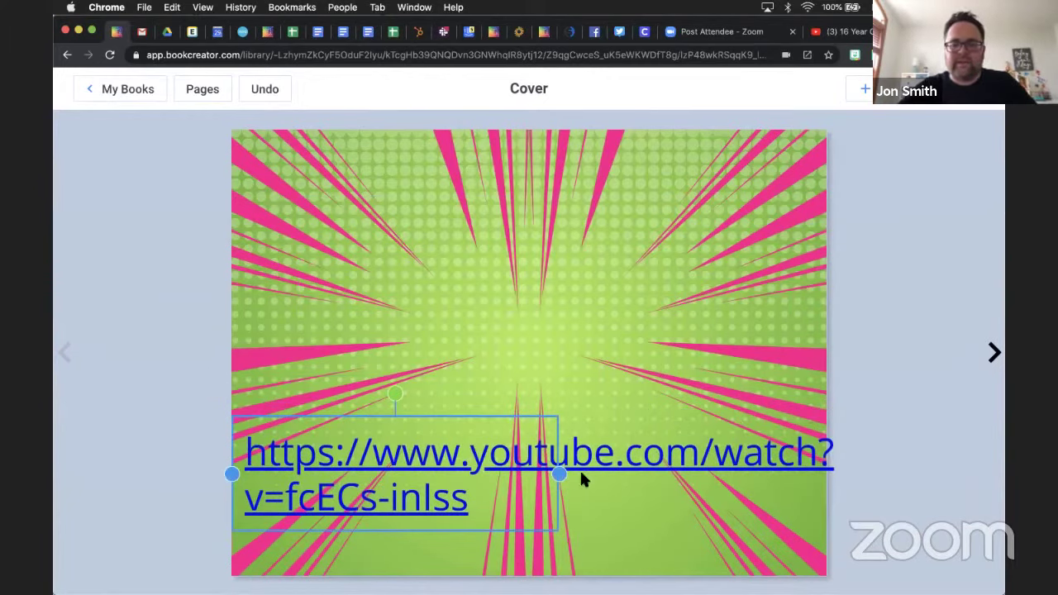
key("BackSpace")
Step: Add a plain text box reading "Watch This!" to the cover, linked to the copied YouTube video address
left_click(864, 88)
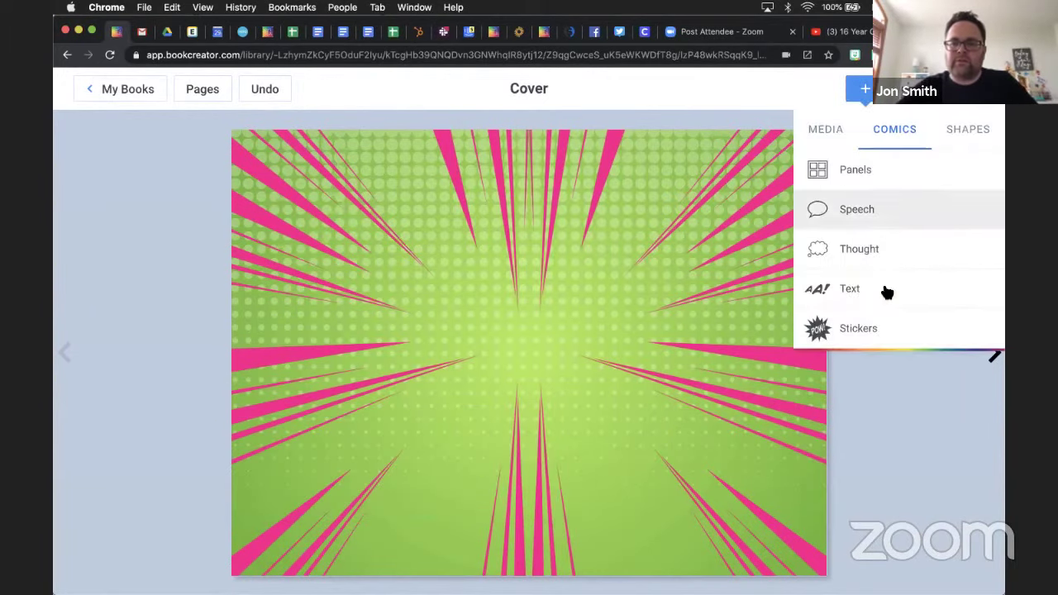
left_click(885, 294)
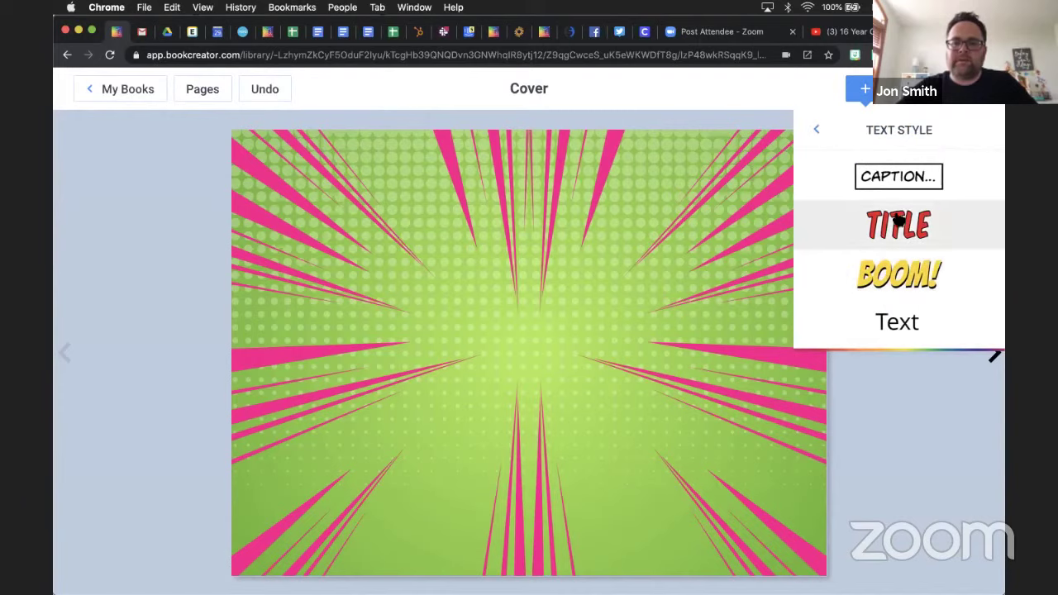
left_click(897, 321)
type("Watch Thi")
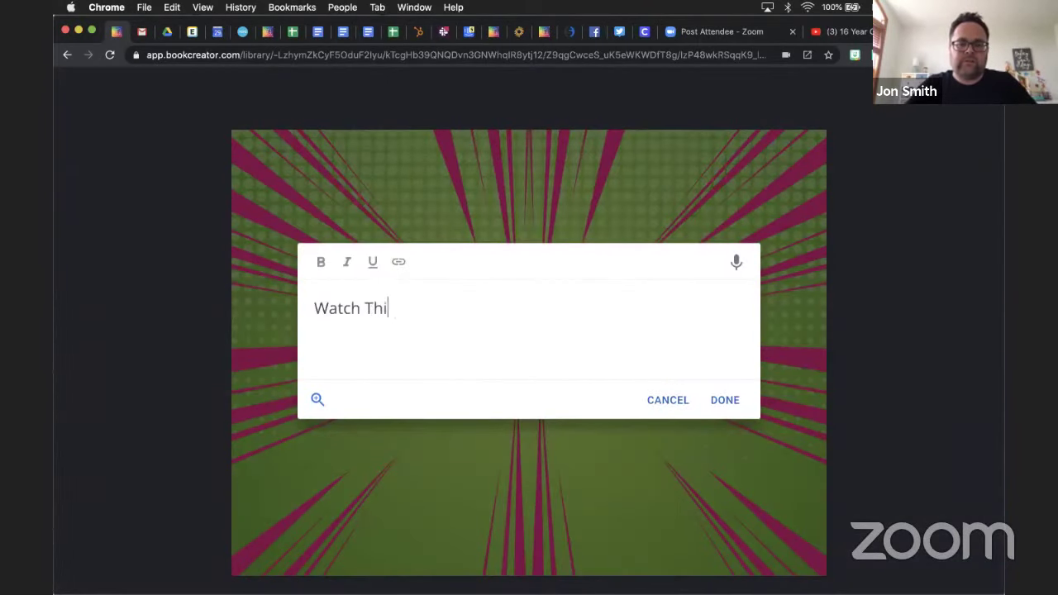
type("s!")
left_click_drag(394, 309, 295, 314)
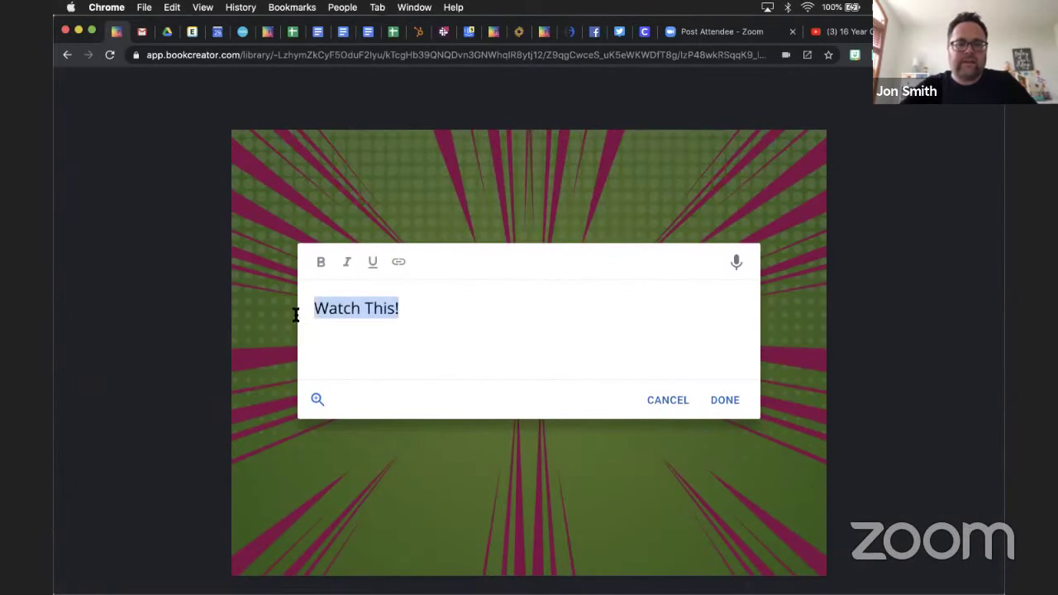
left_click(397, 265)
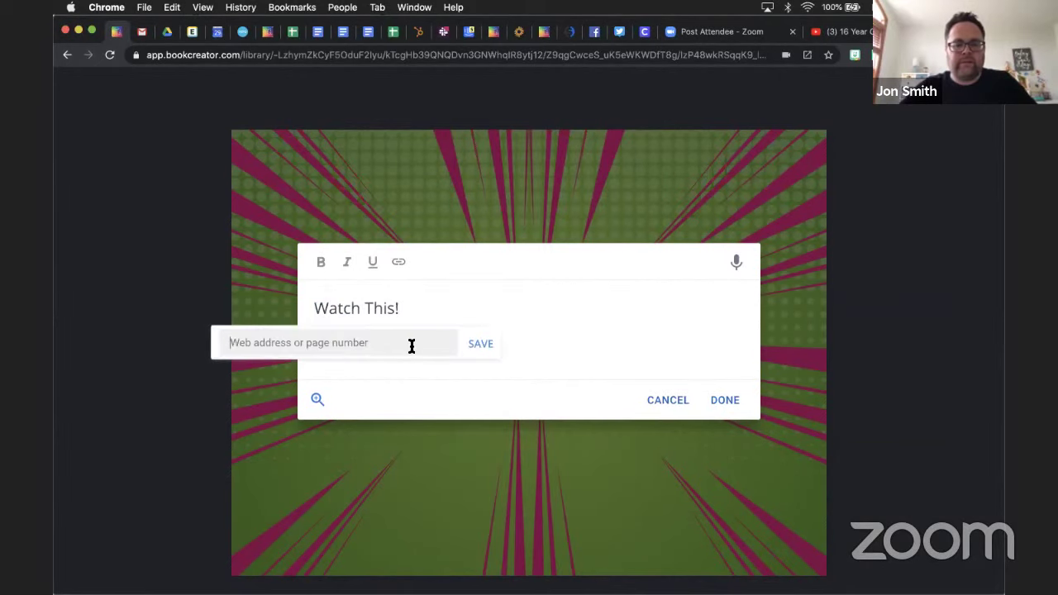
key("super+v")
left_click(484, 352)
left_click(730, 400)
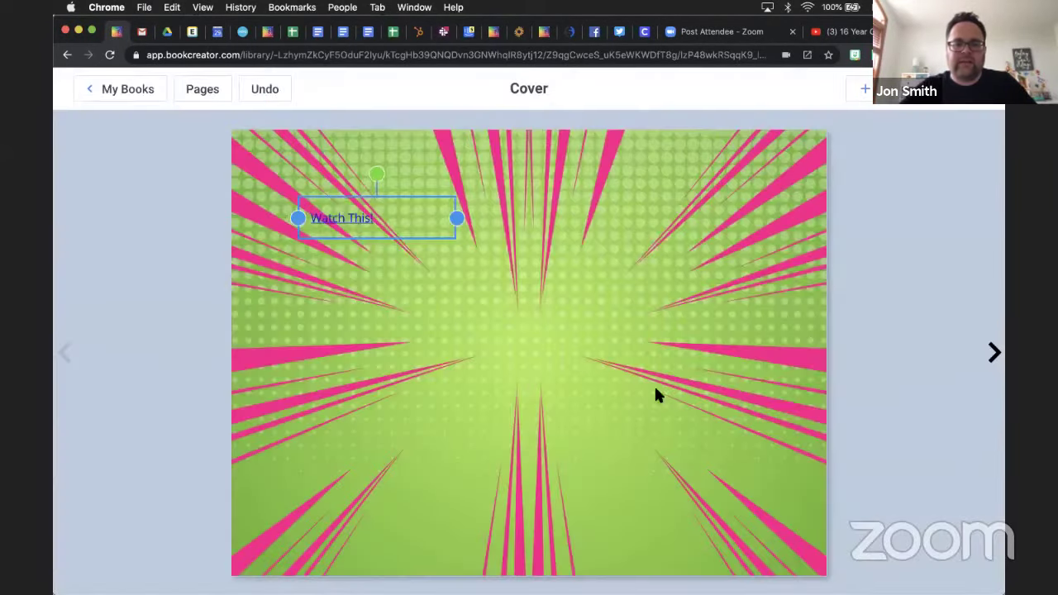
Step: Move the "Watch This!" link to the lower part of the cover and delete it
left_click_drag(406, 234, 455, 533)
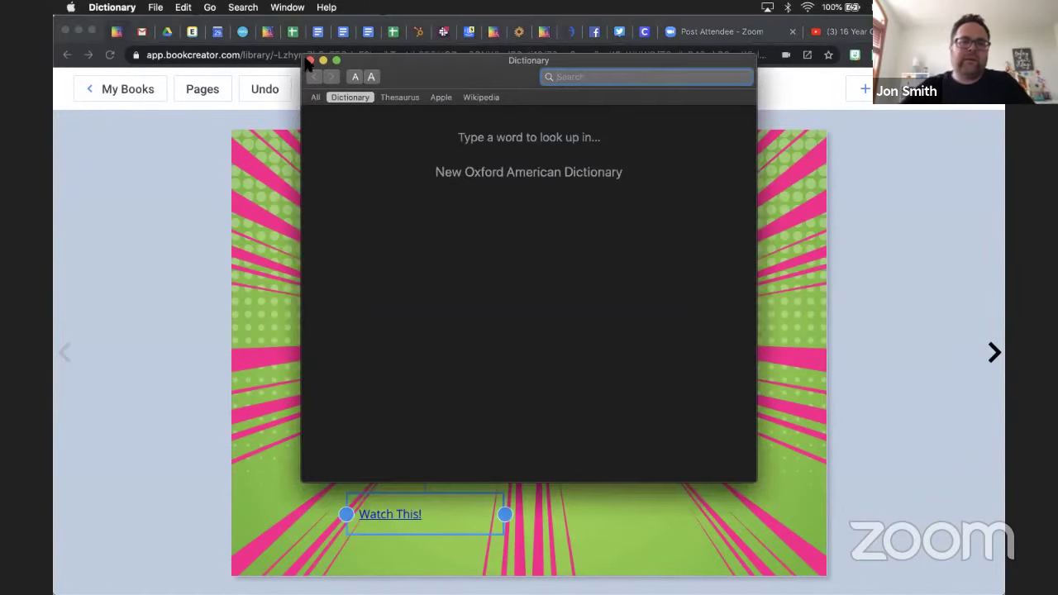
left_click(308, 60)
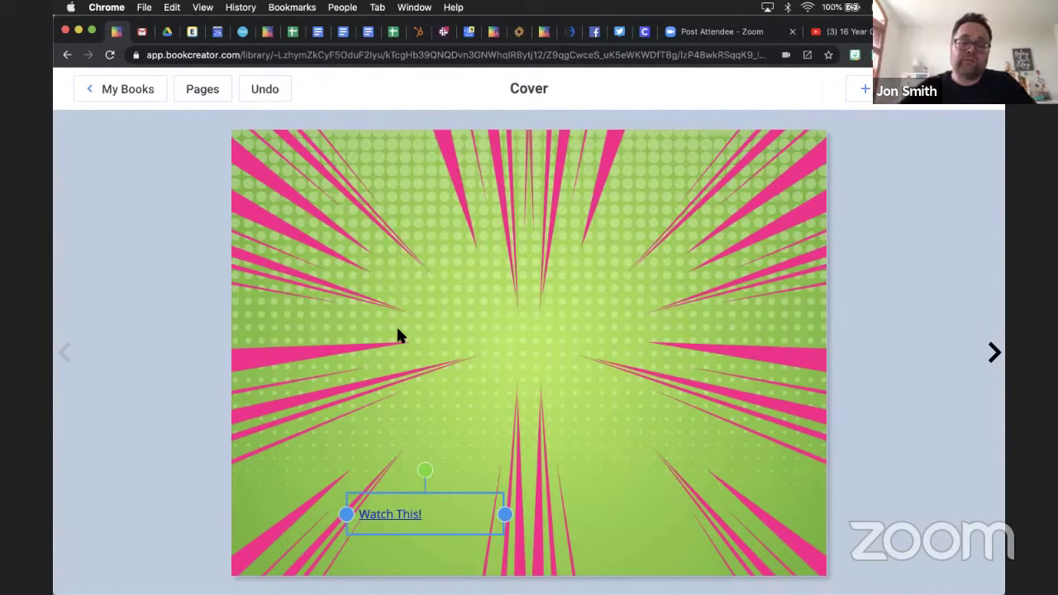
left_click(474, 500)
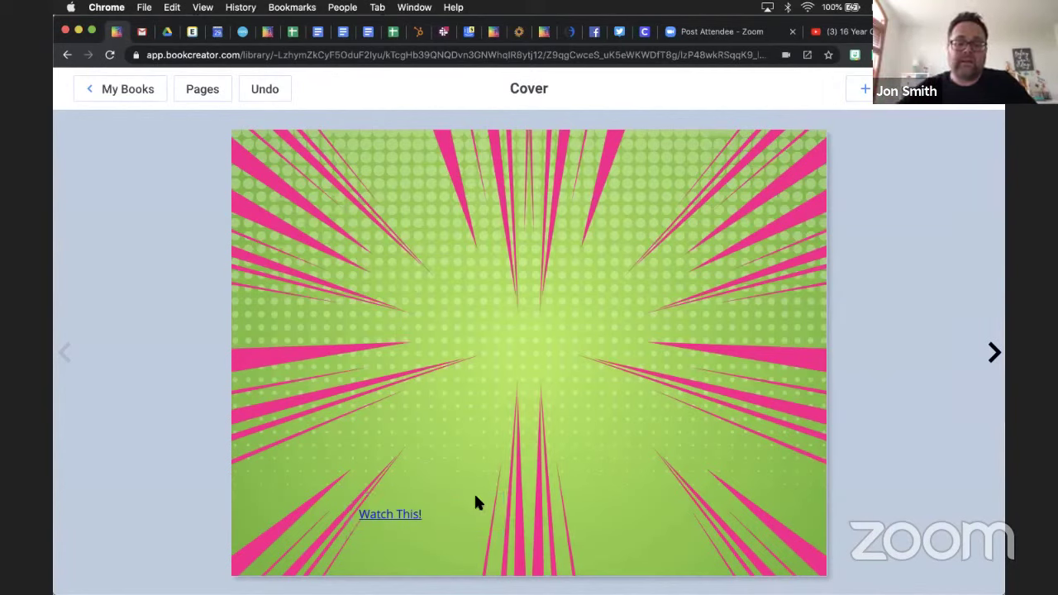
key("Delete")
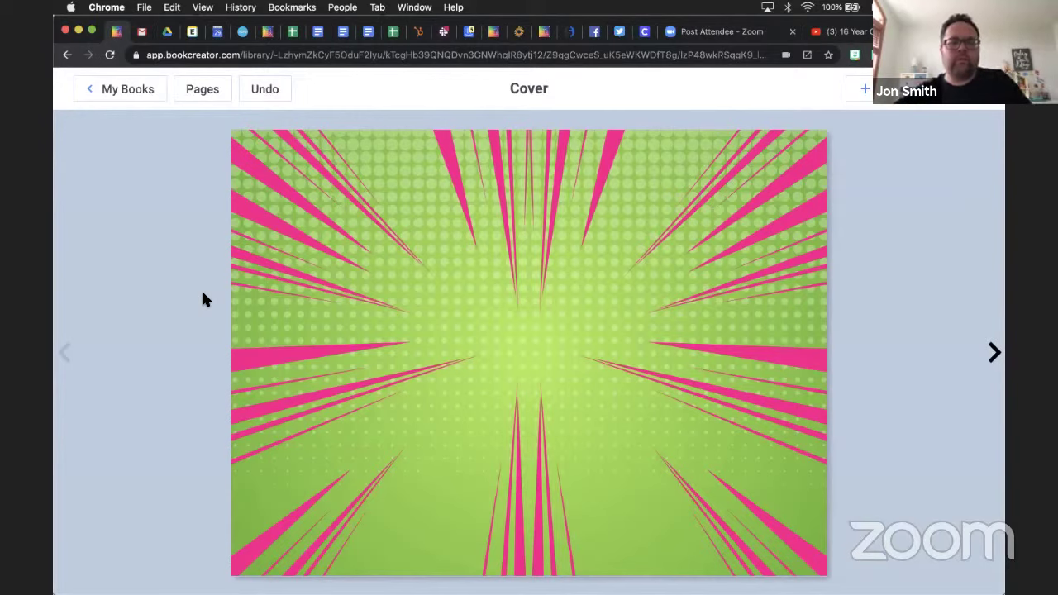
Step: Search Google Images for "dog" and insert the photo of the white puppy lying on wooden boards on the cover
left_click(864, 90)
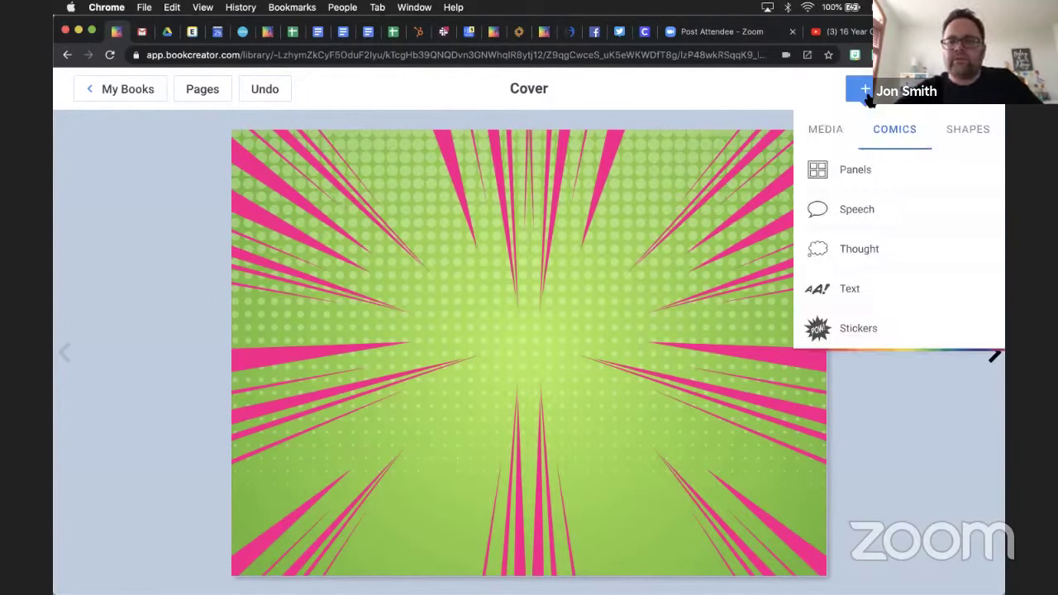
left_click(831, 134)
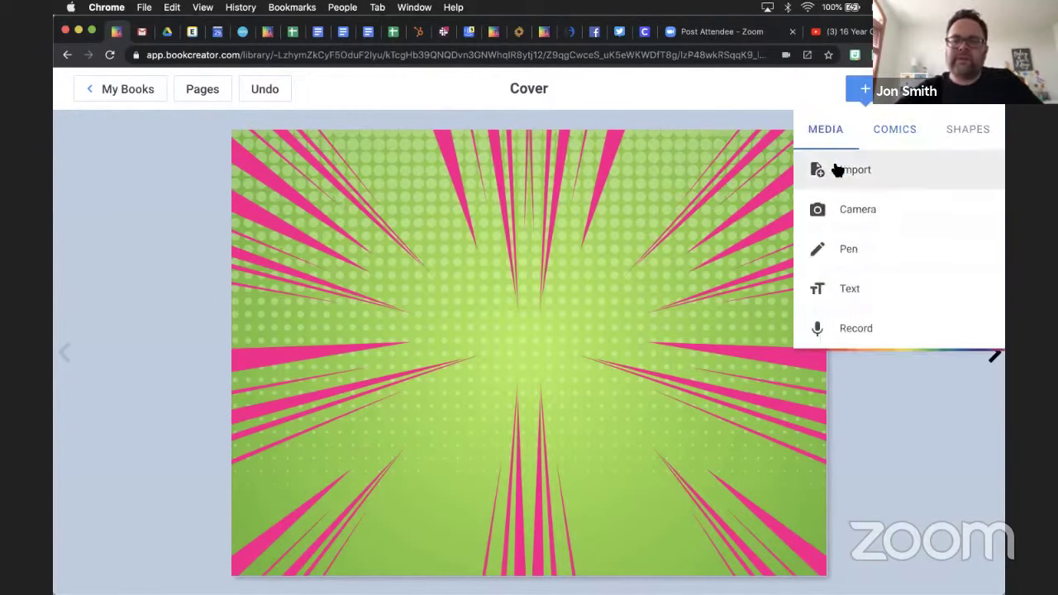
left_click(831, 168)
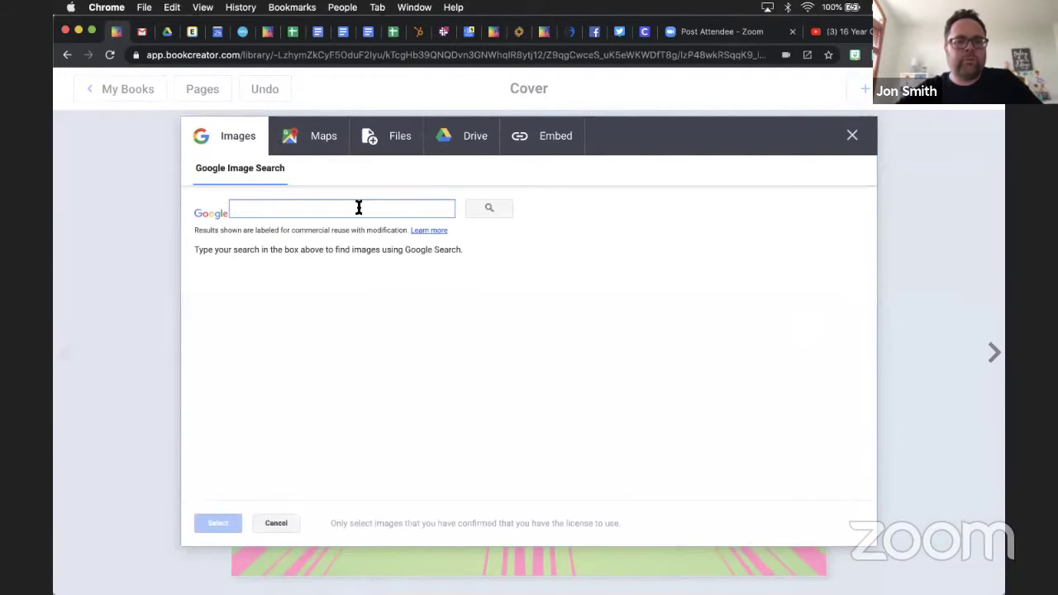
left_click(359, 207)
type("dog")
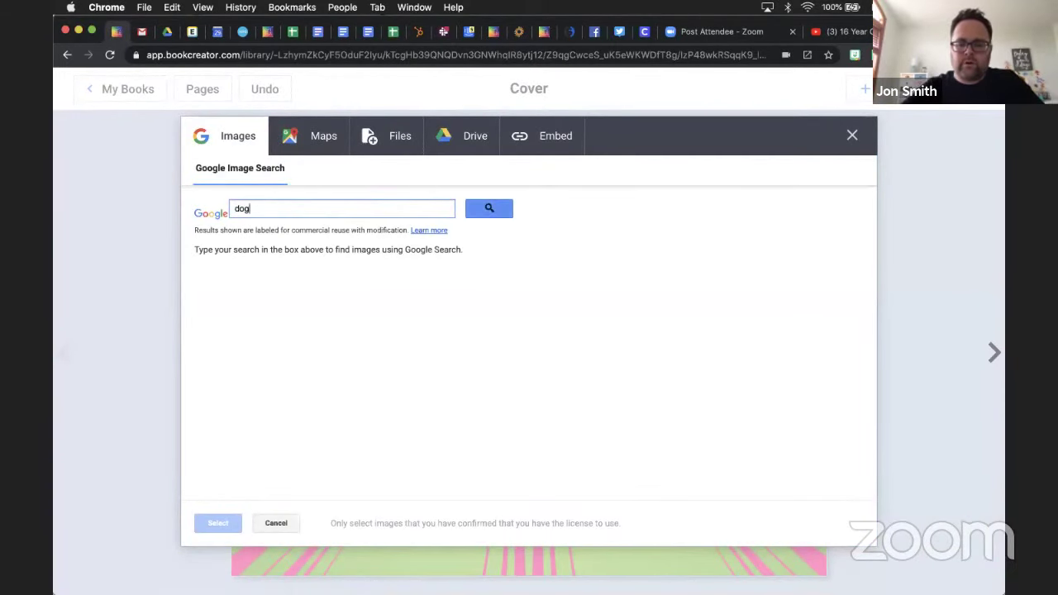
key("Return")
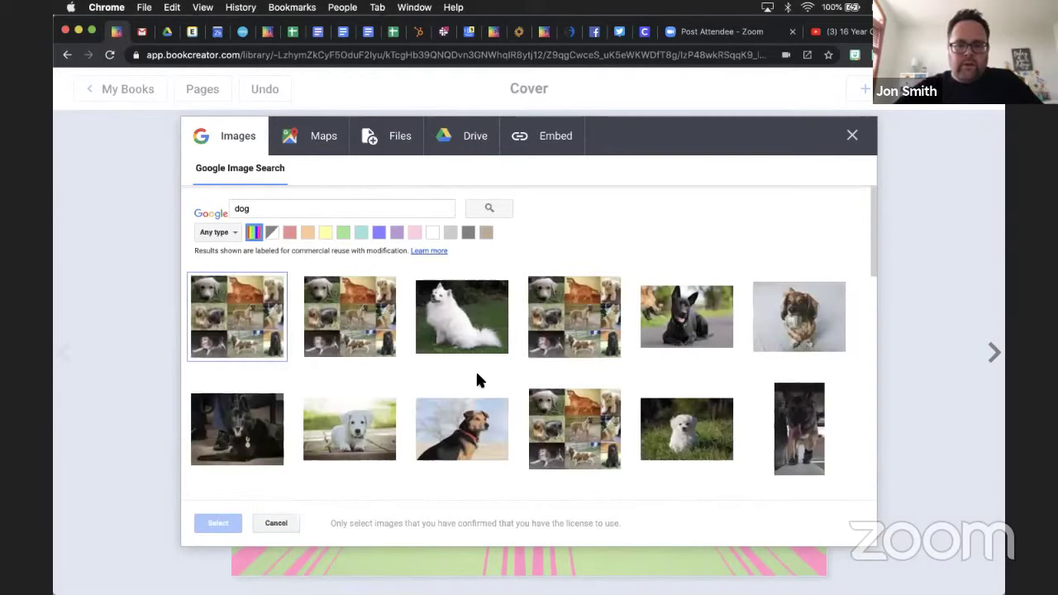
left_click(351, 425)
left_click(218, 523)
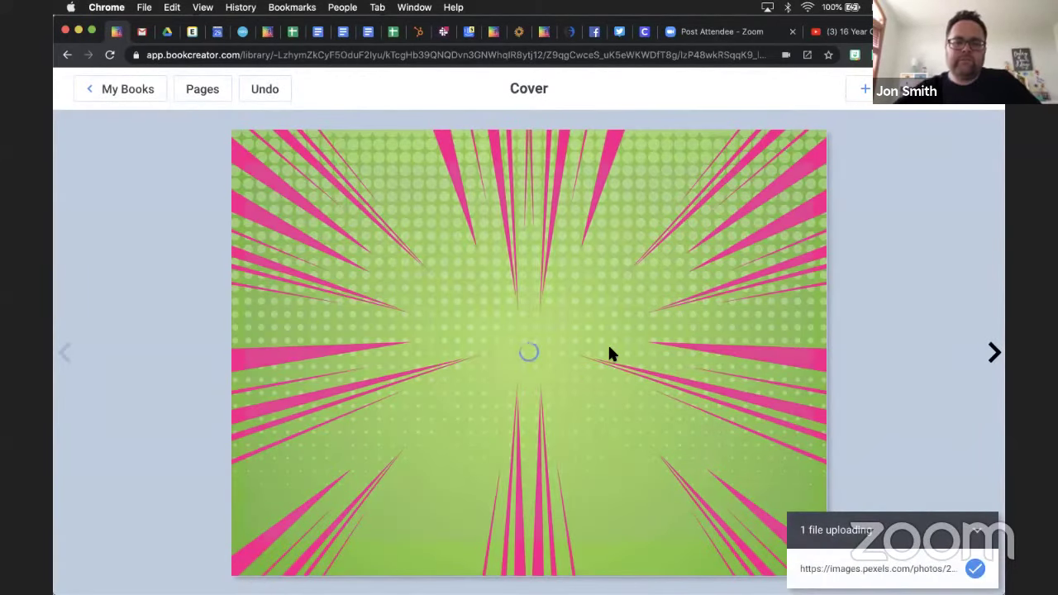
Step: Shrink the puppy photo so more of the cover background shows around it
left_click(666, 275)
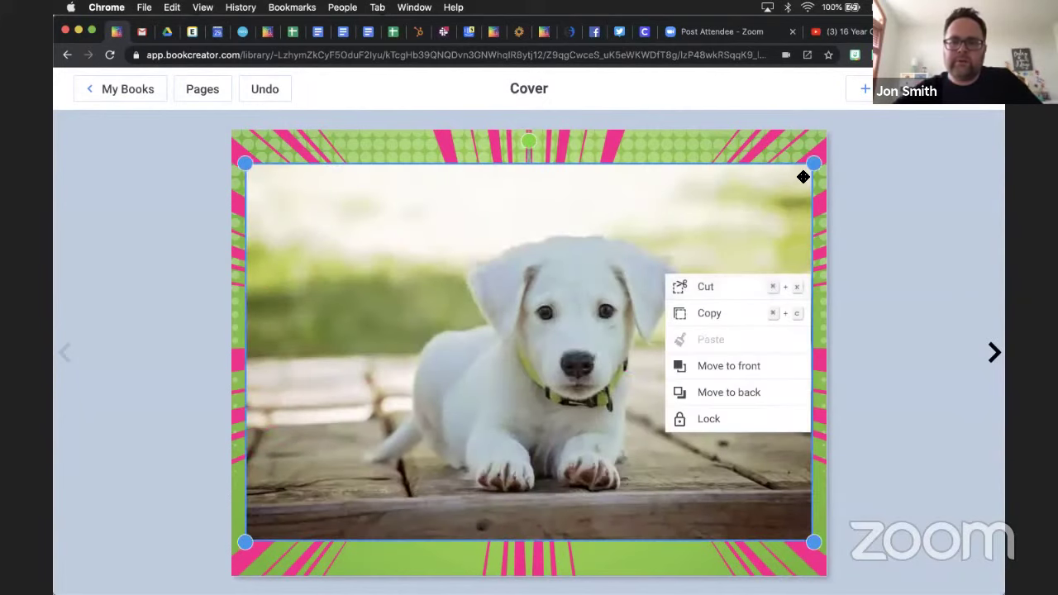
left_click_drag(813, 164, 682, 203)
left_click(786, 240)
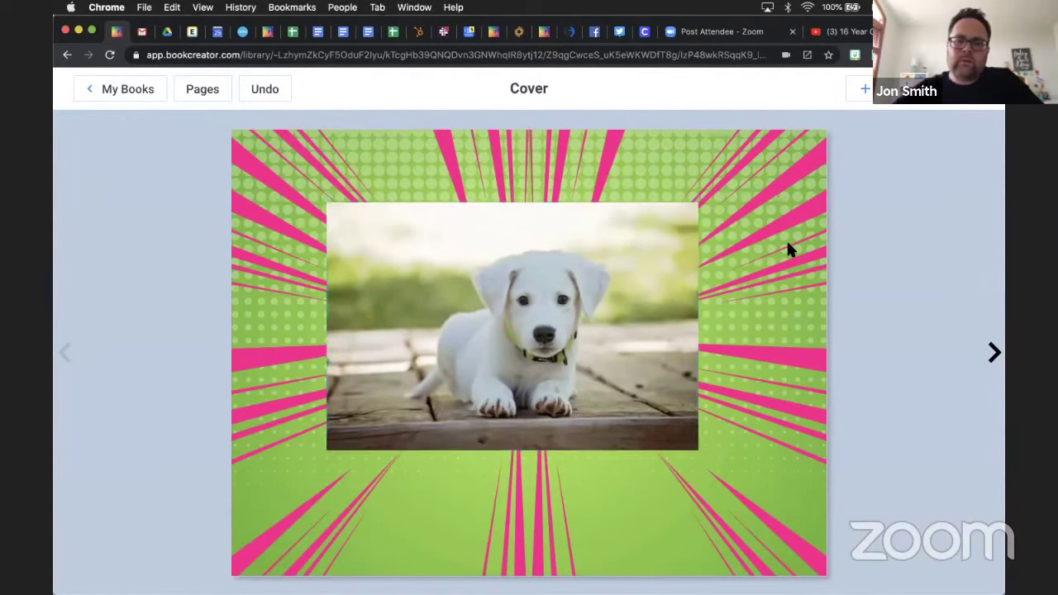
left_click(614, 252)
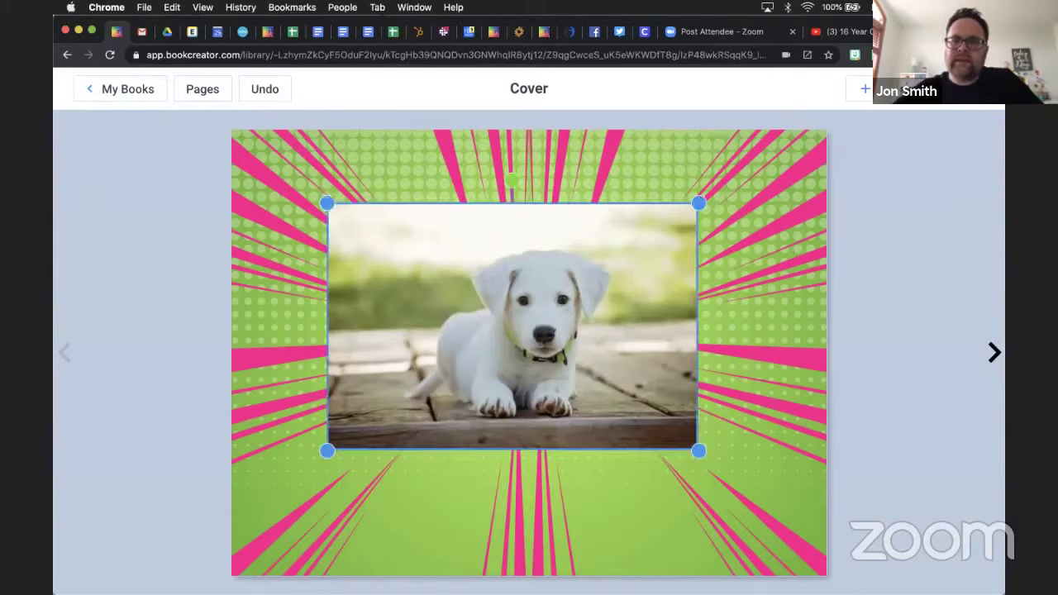
left_click(906, 88)
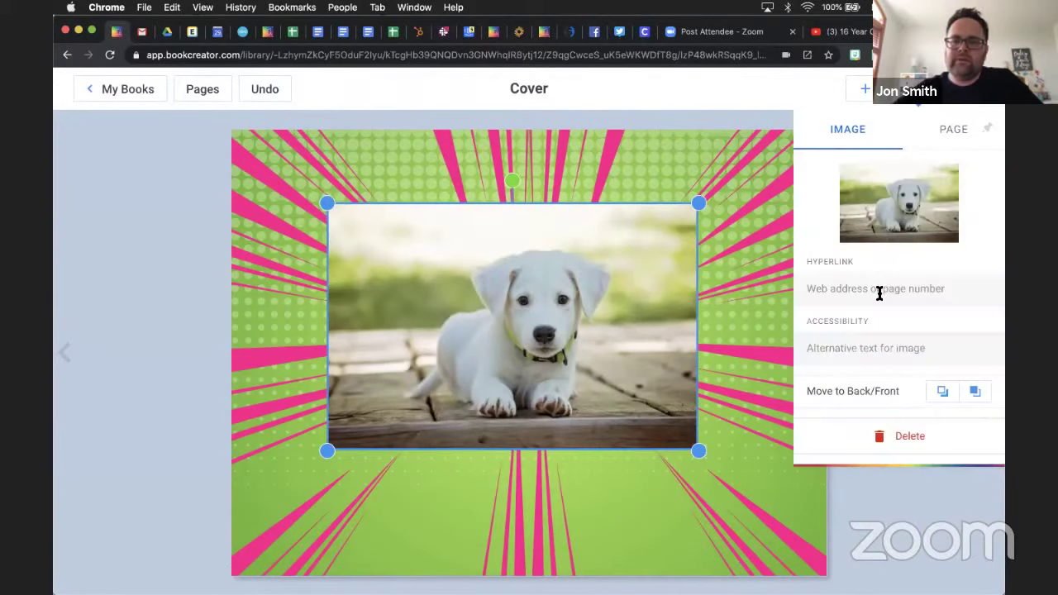
left_click(851, 290)
type("https://www.youtube.com/watch?v=fcECs-inIss")
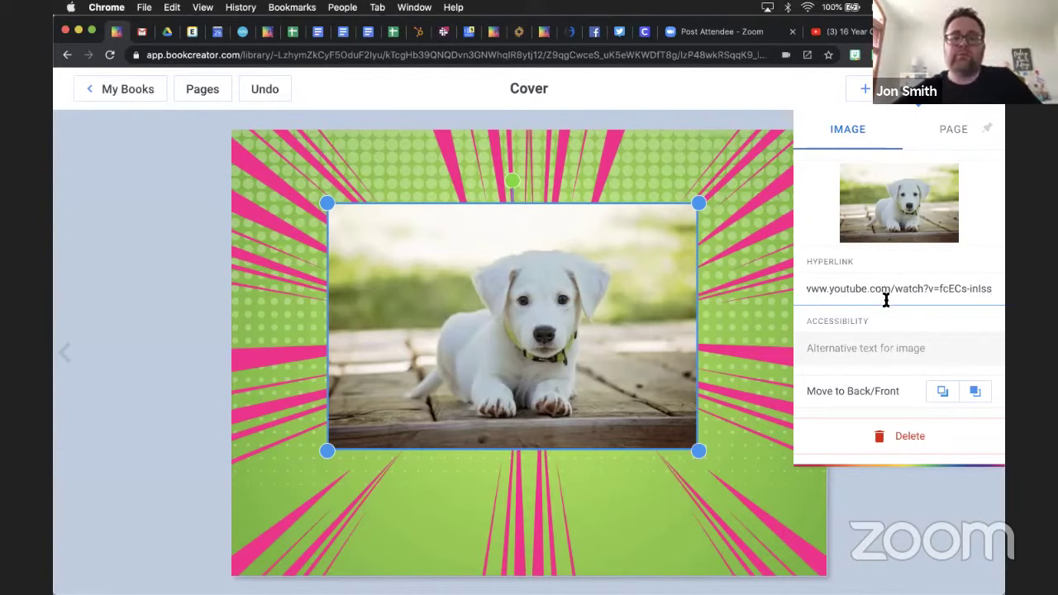
Step: Replace the puppy photo's hyperlink with page number 10, and clear the hyperlink
key("super+a")
key("BackSpace")
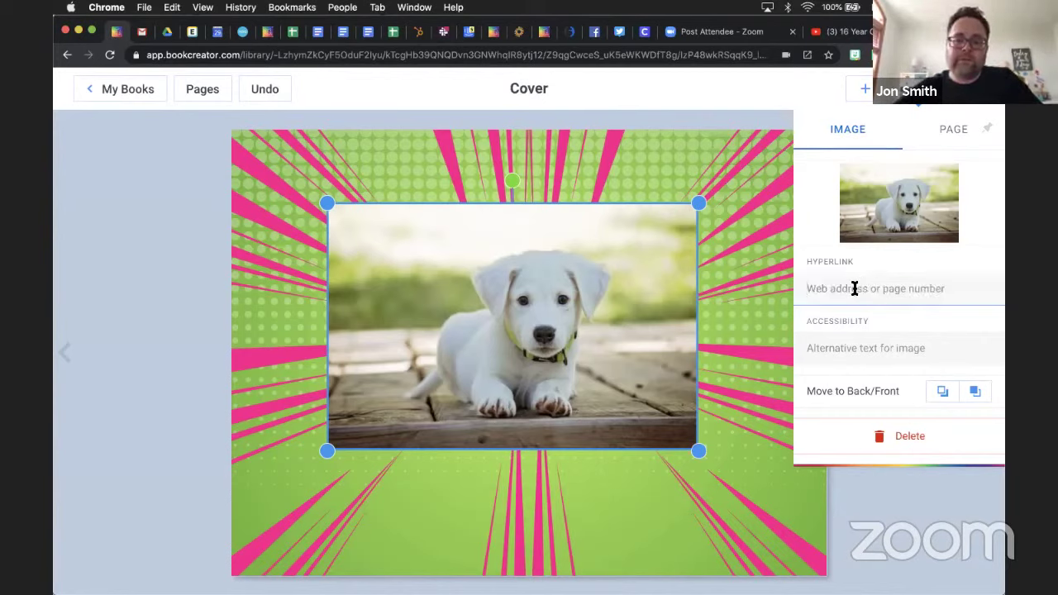
type("10")
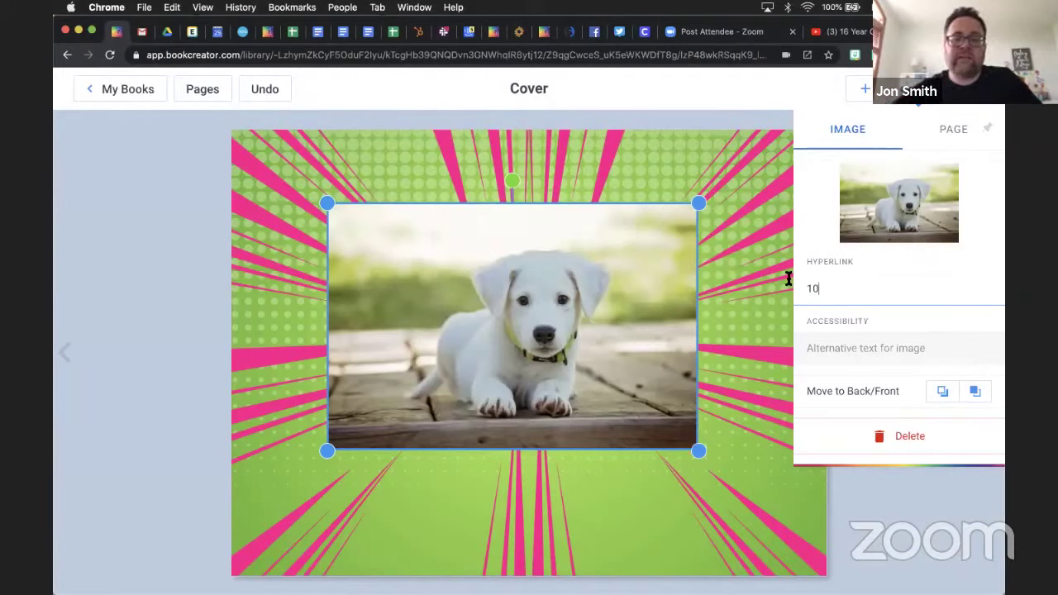
double_click(828, 289)
key("BackSpace")
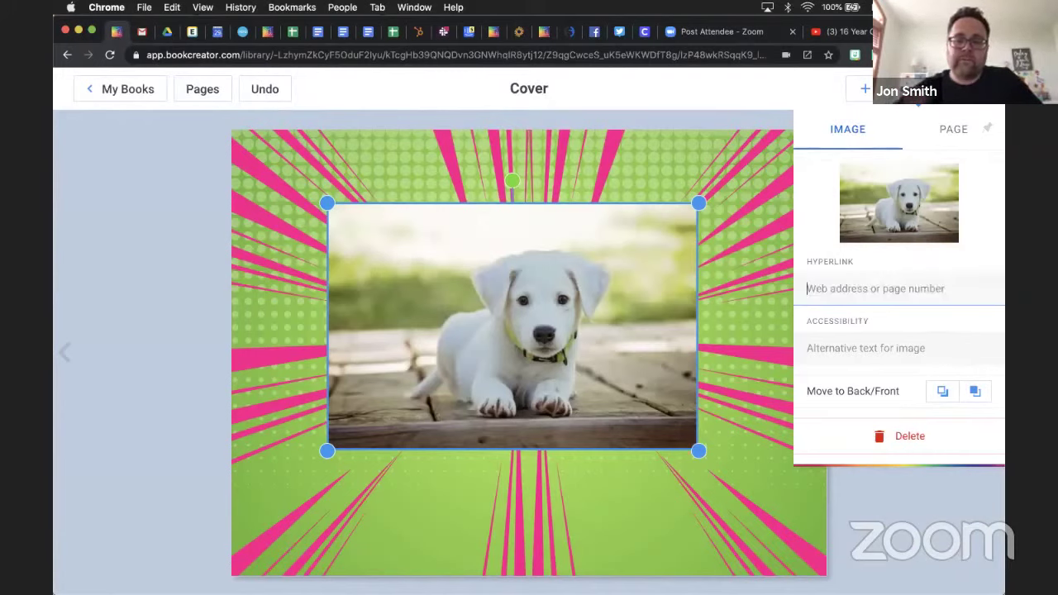
Step: Delete the puppy photo from the cover
left_click(632, 166)
left_click(599, 285)
key("BackSpace")
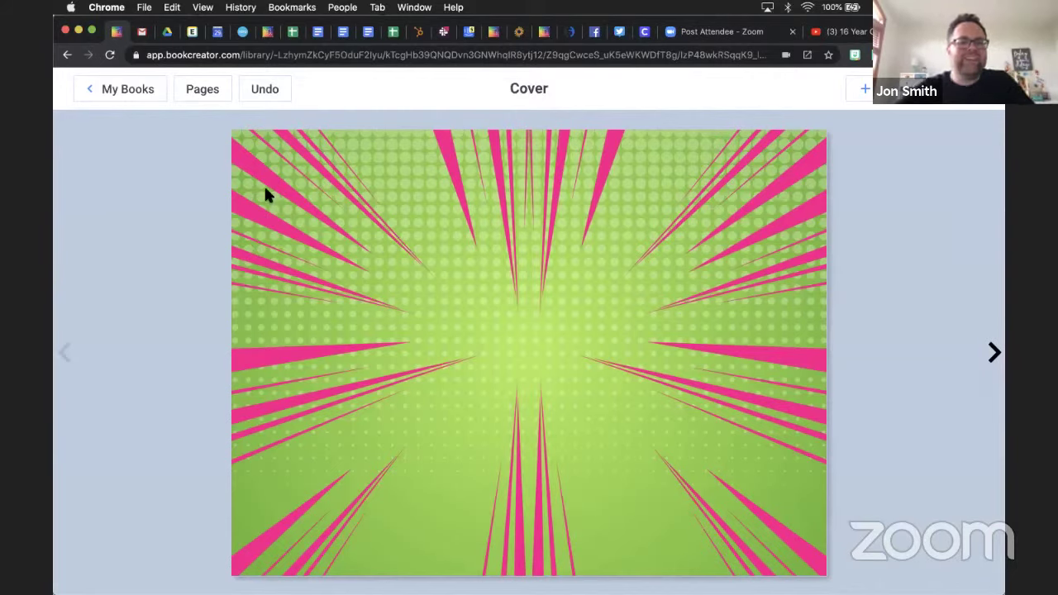
Step: Return to the May Webinars library, viewing the shapes for a new book and the demo book's cover
left_click(157, 91)
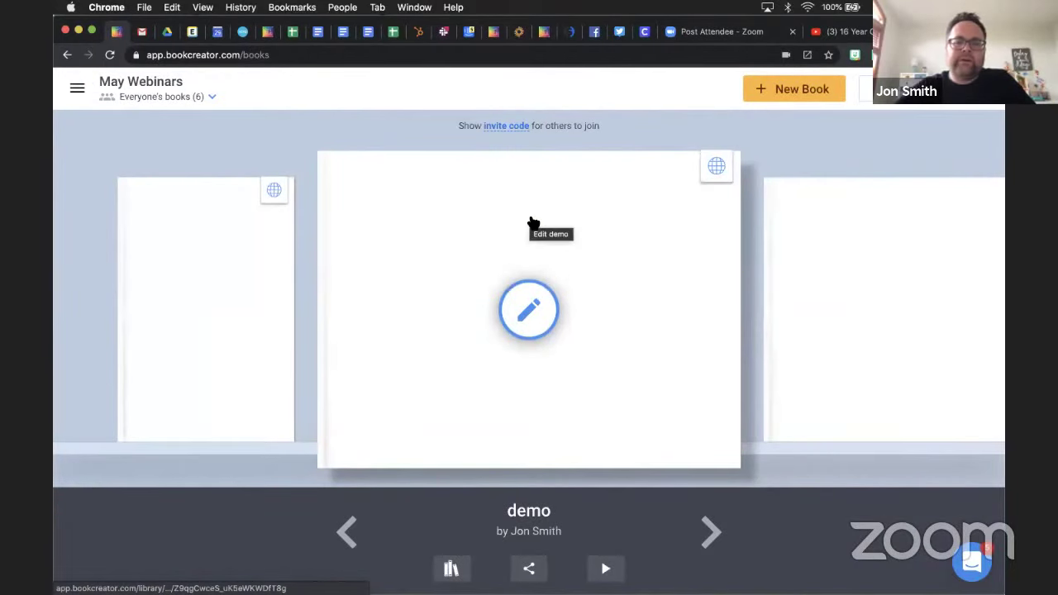
left_click(533, 223)
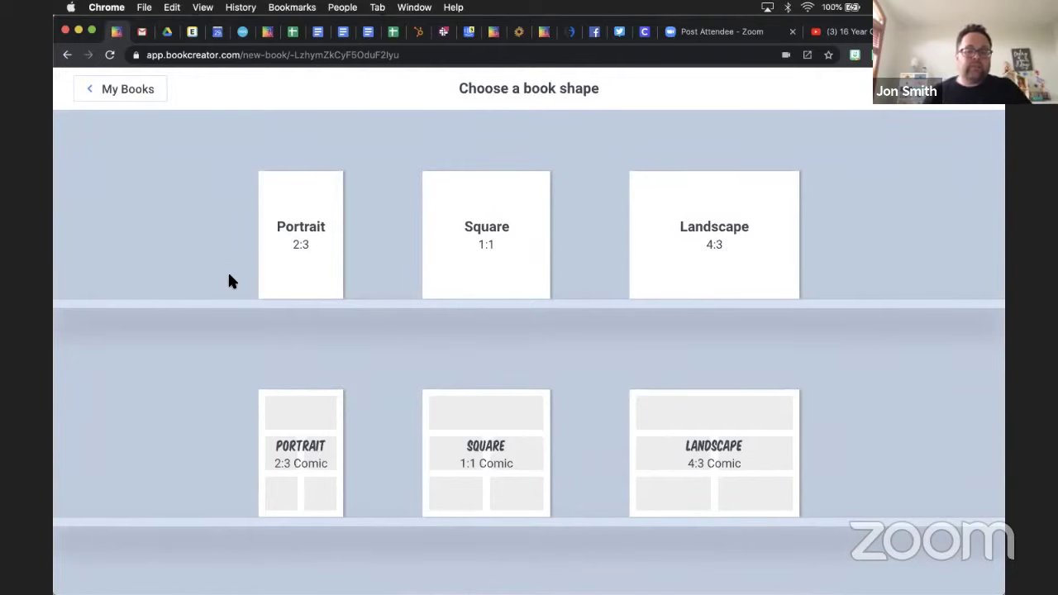
left_click(90, 91)
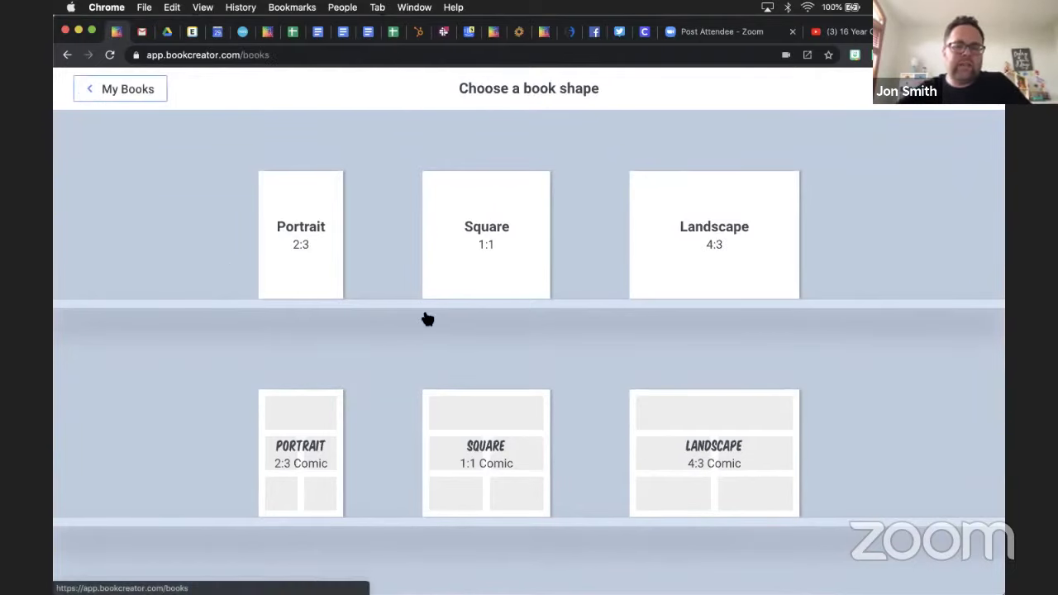
left_click(709, 533)
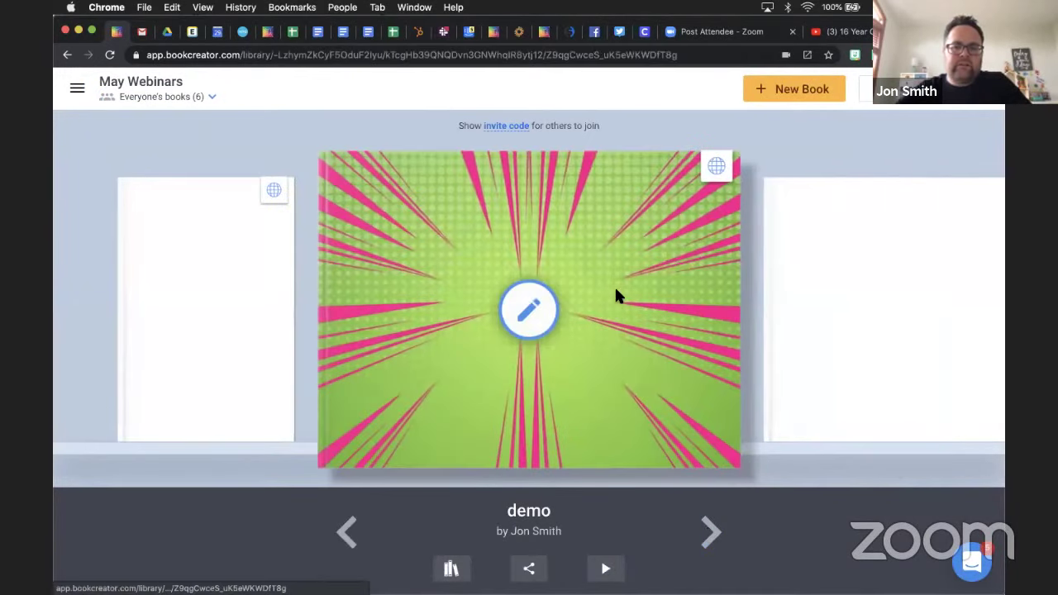
left_click(614, 285)
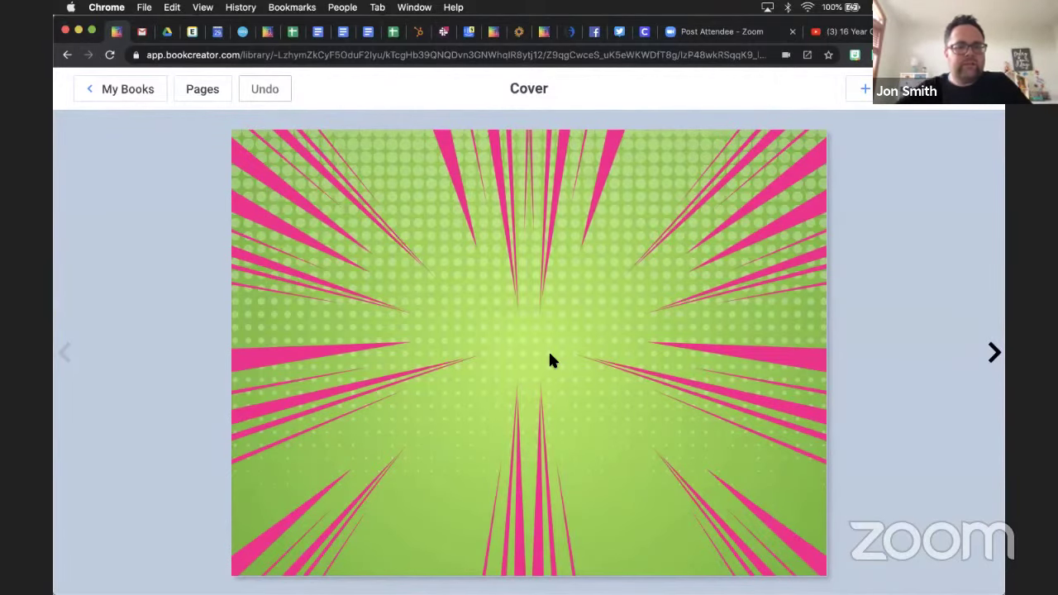
left_click(126, 105)
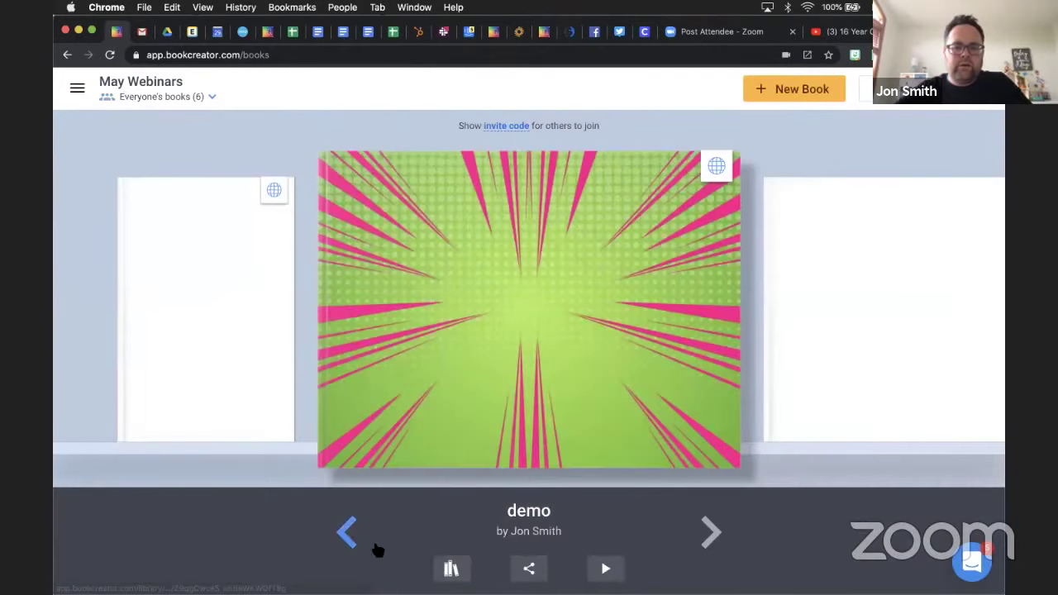
Step: Try to delete the published blank portrait demo book from the May Webinars library
left_click(347, 531)
mouse_move(534, 482)
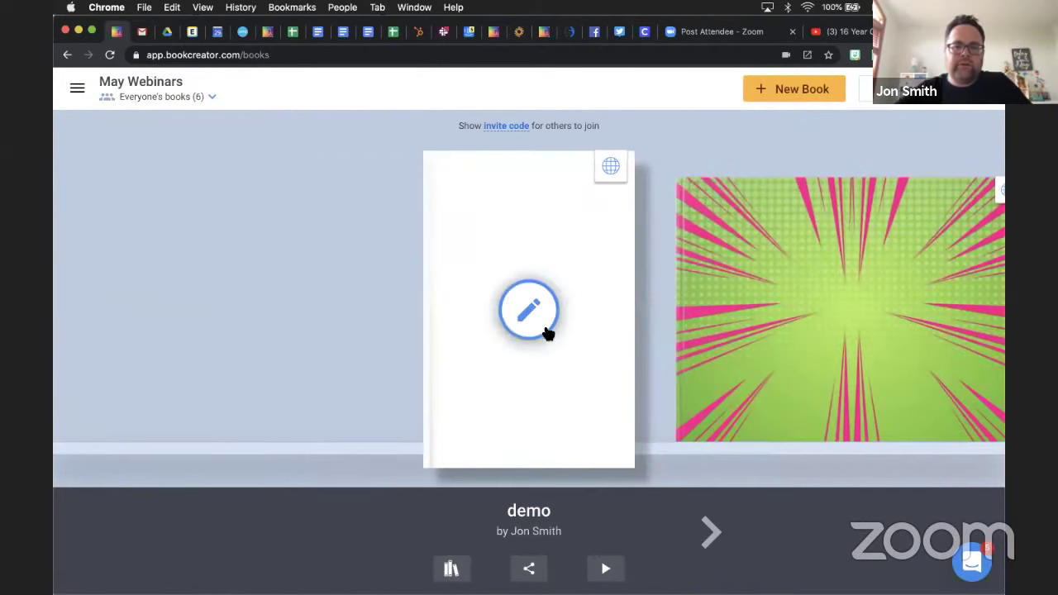
left_click(451, 569)
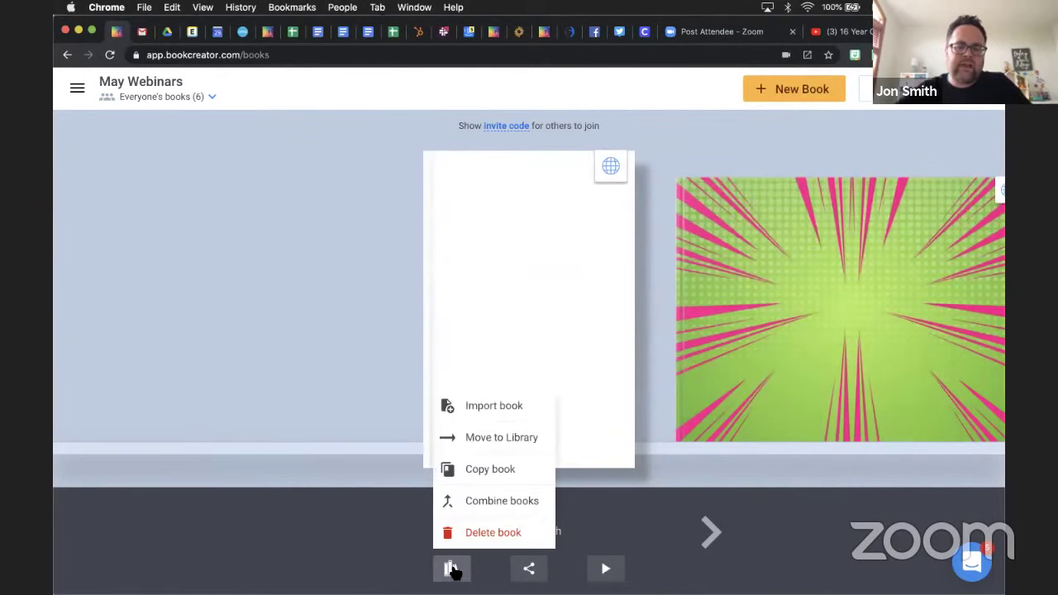
left_click(482, 533)
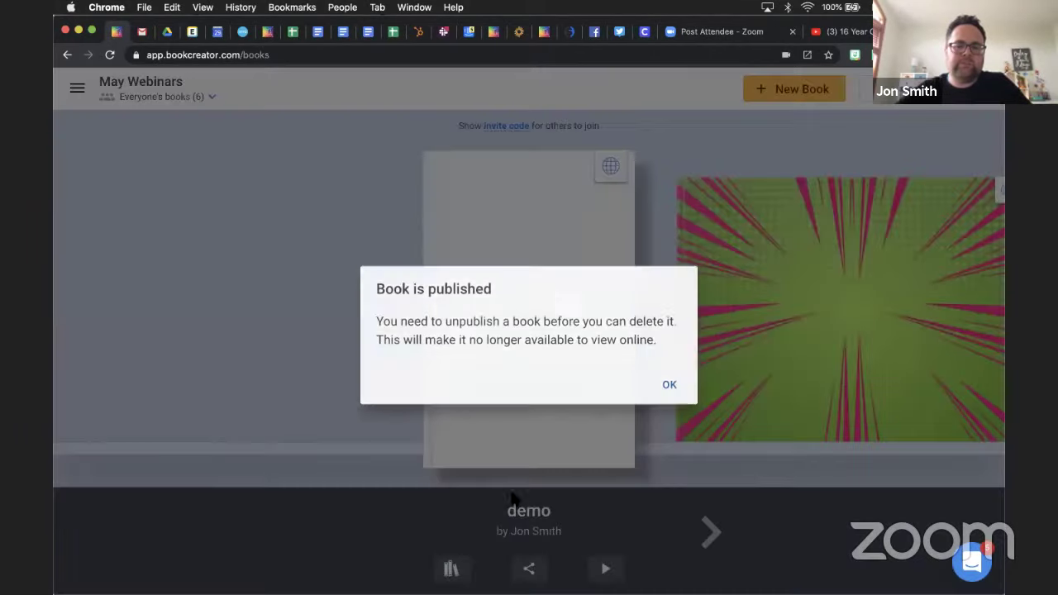
left_click(651, 381)
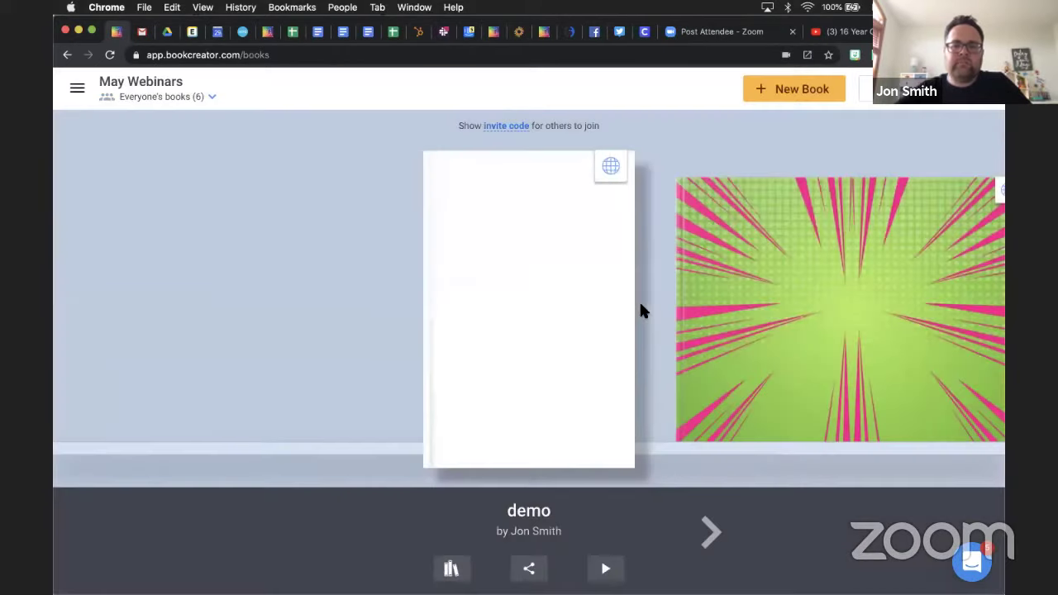
Step: Stop publishing the blank portrait demo book online
left_click(531, 570)
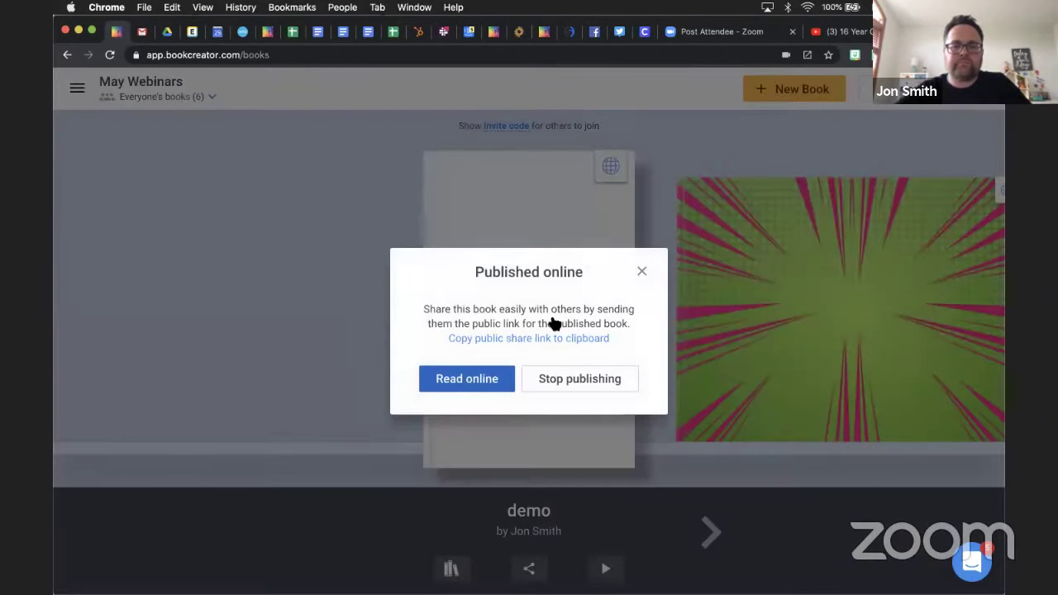
left_click(574, 379)
left_click(606, 365)
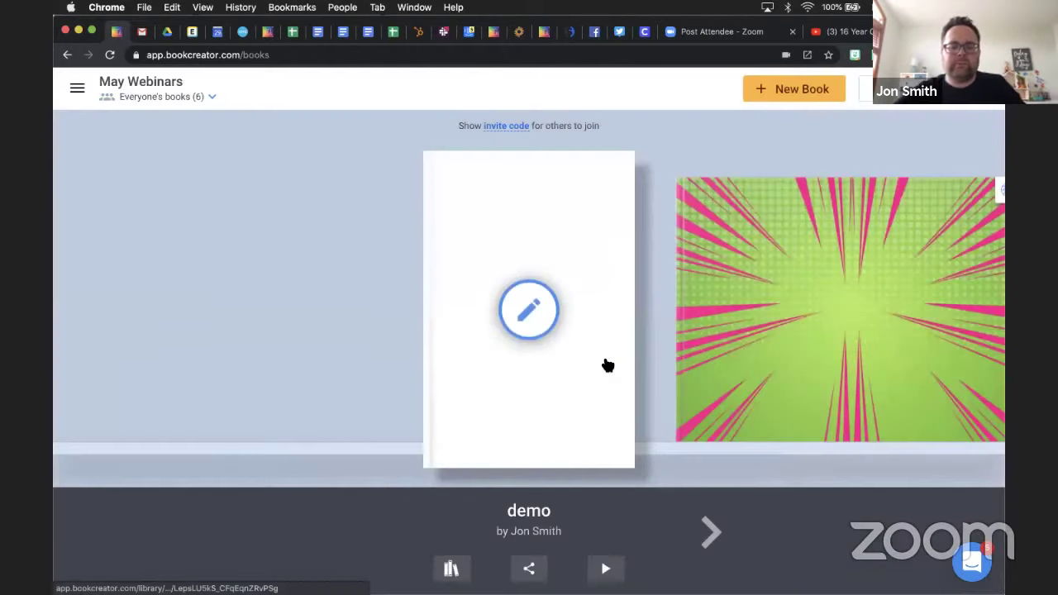
Step: Delete the blank portrait demo book from the May Webinars library
left_click(449, 570)
left_click(488, 532)
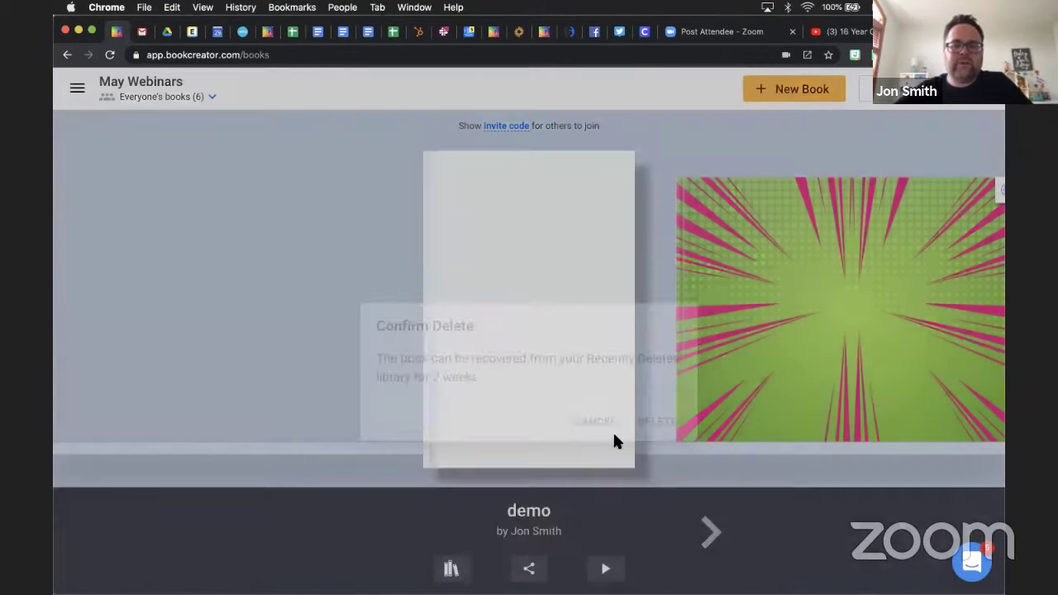
left_click(654, 382)
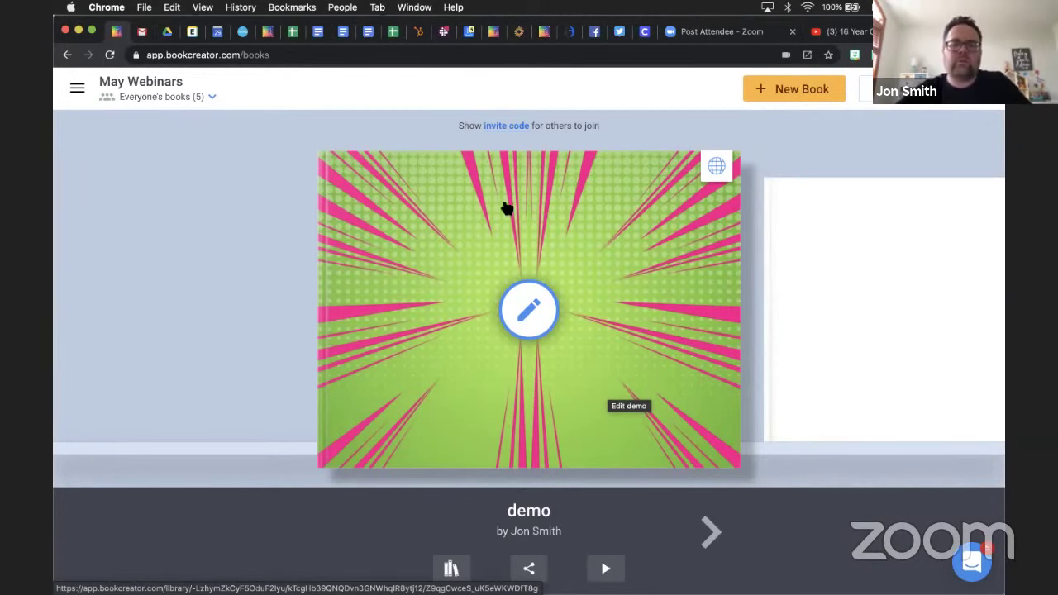
Step: Set up collaboration on the green comic demo book, picking individual library members as editors, and cancel the selection
left_click(528, 569)
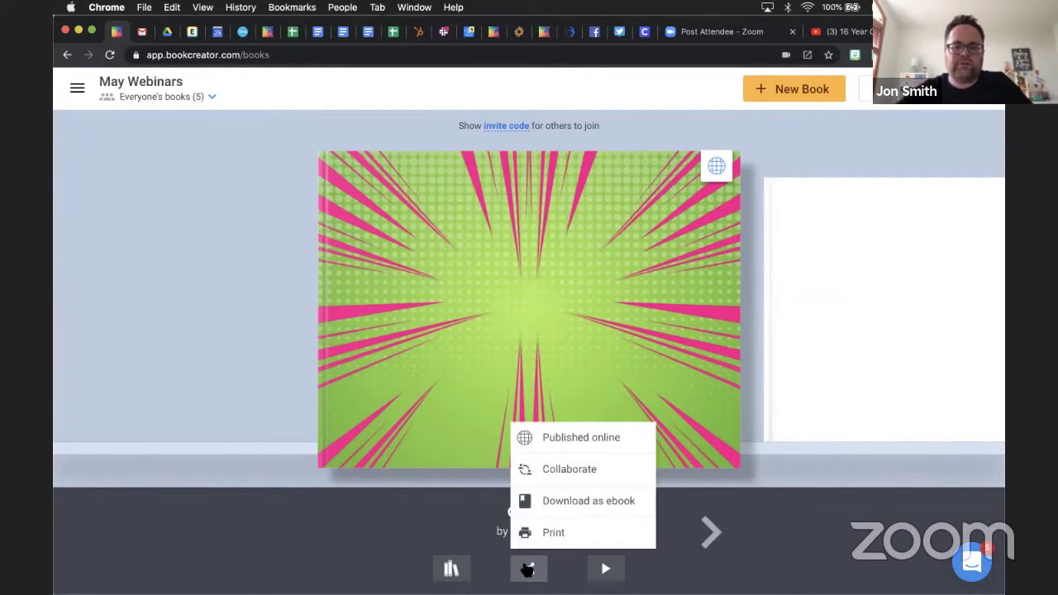
left_click(555, 463)
left_click(525, 348)
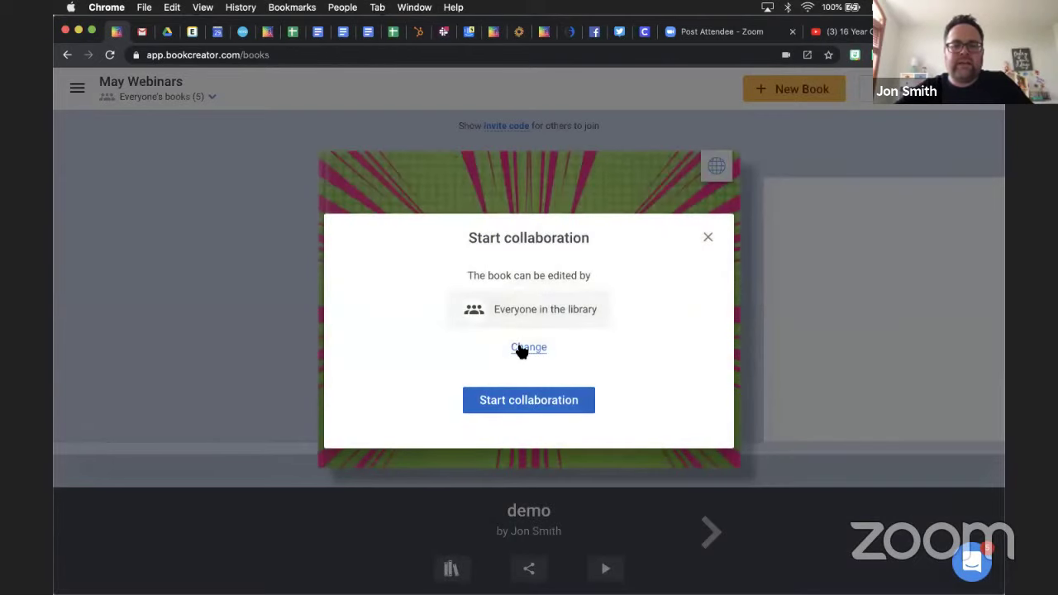
left_click(578, 252)
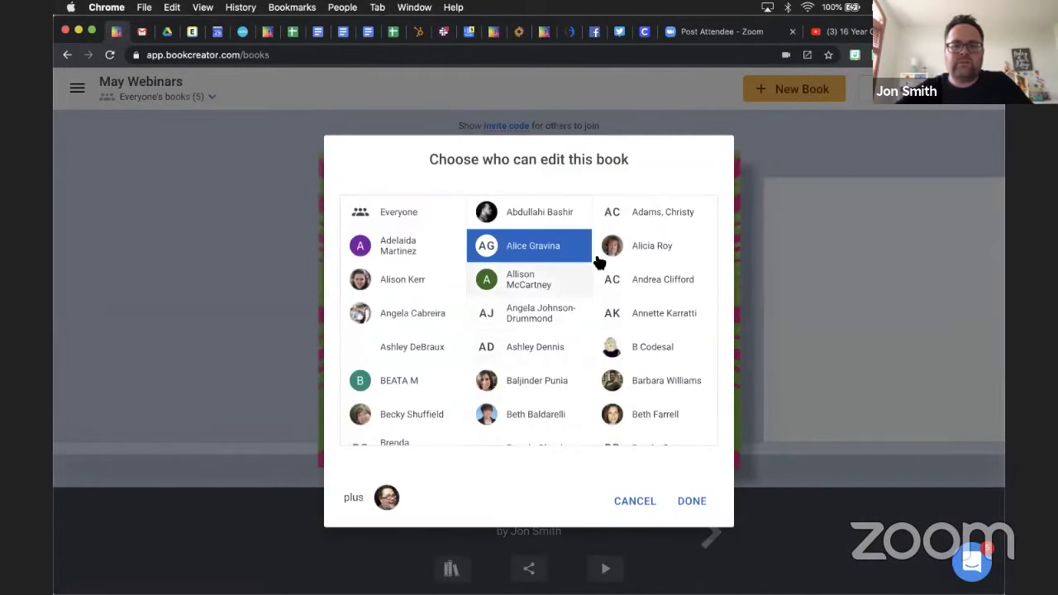
left_click(583, 277)
left_click(612, 257)
left_click(625, 282)
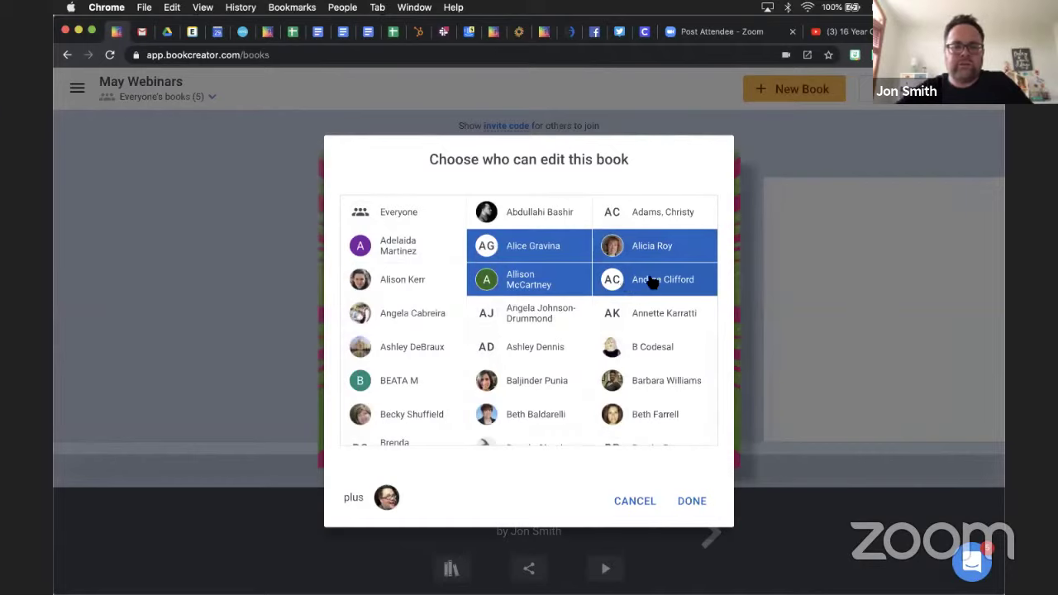
left_click(653, 282)
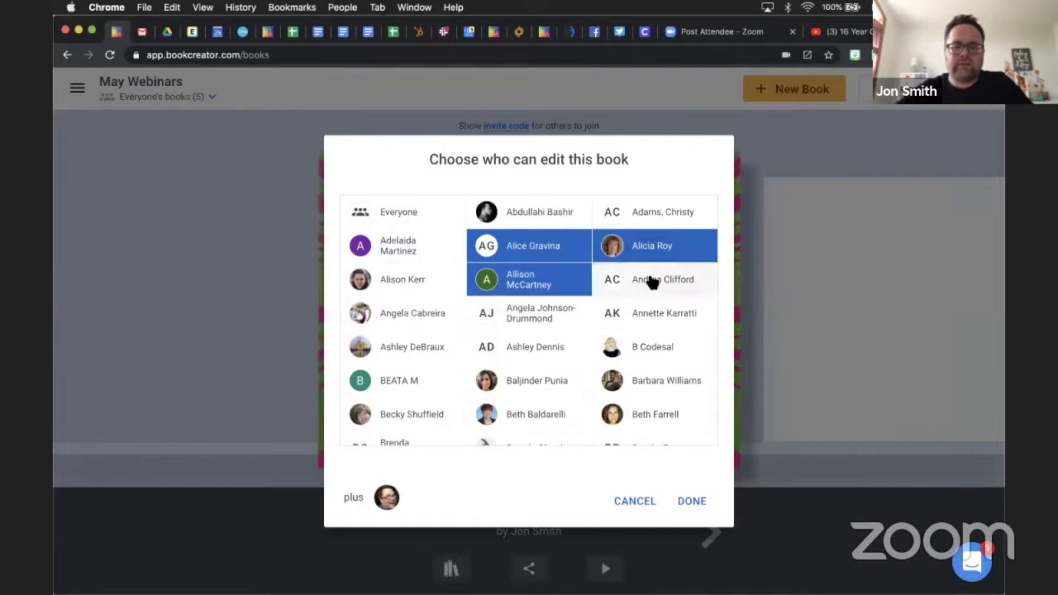
left_click(633, 501)
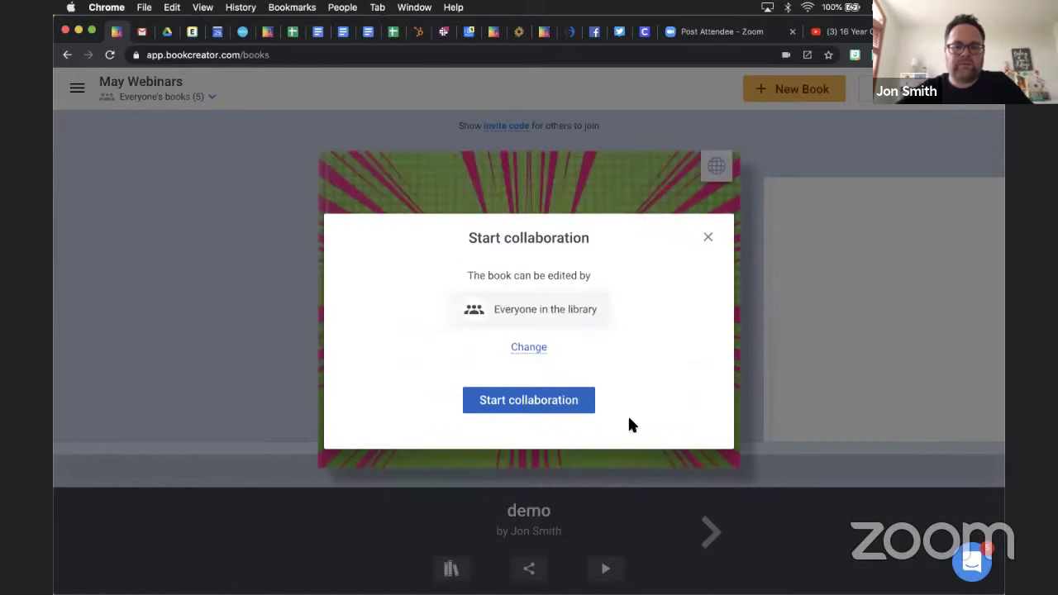
Step: Dismiss the collaboration setup, then browse the May Webinars member list and view one author's remove and co-teacher promotion options
key("Escape")
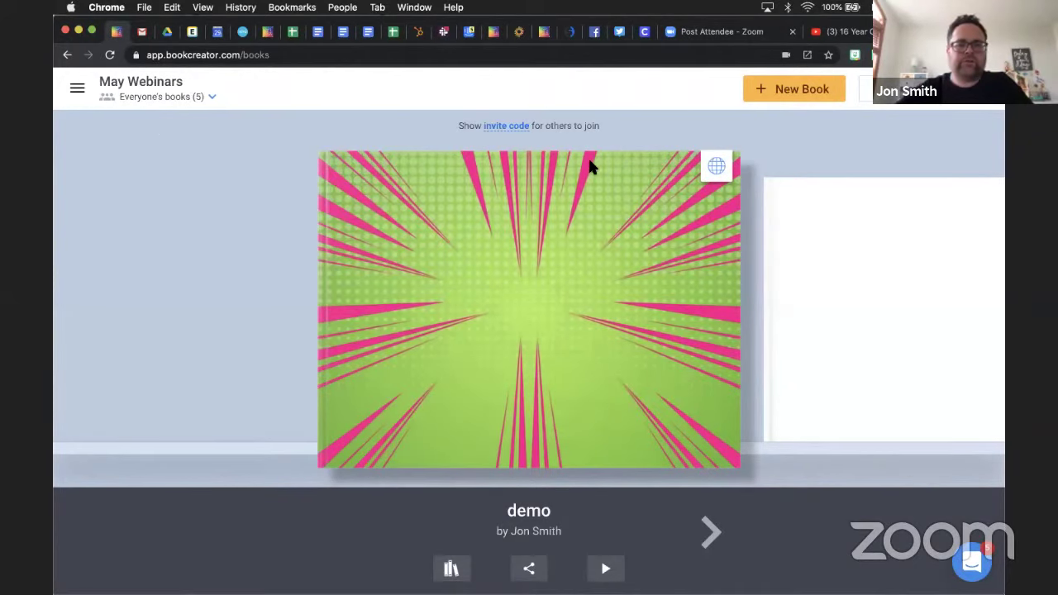
left_click(207, 97)
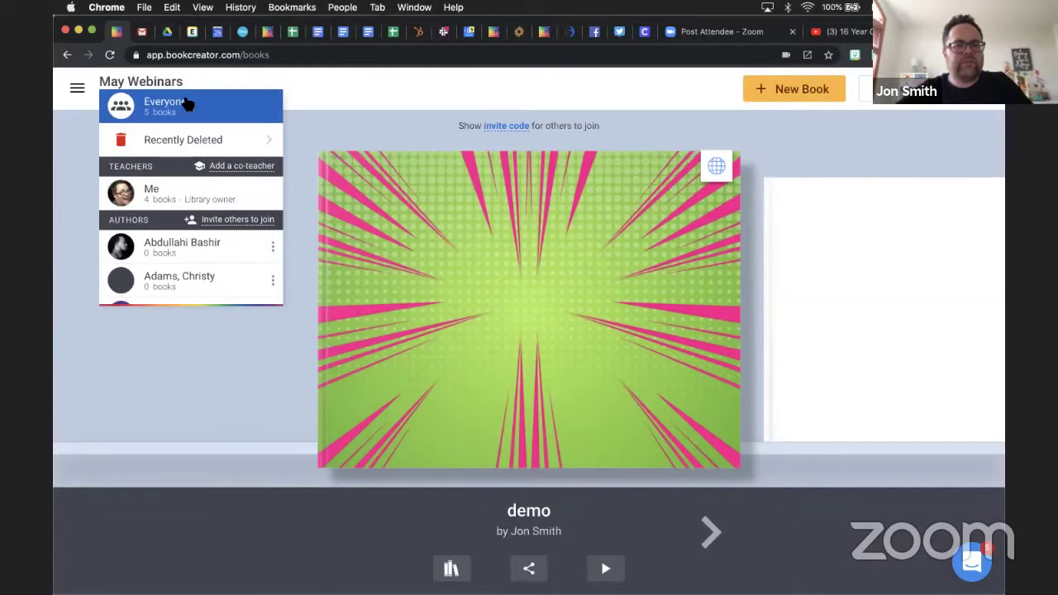
scroll(189, 189, "down", 5)
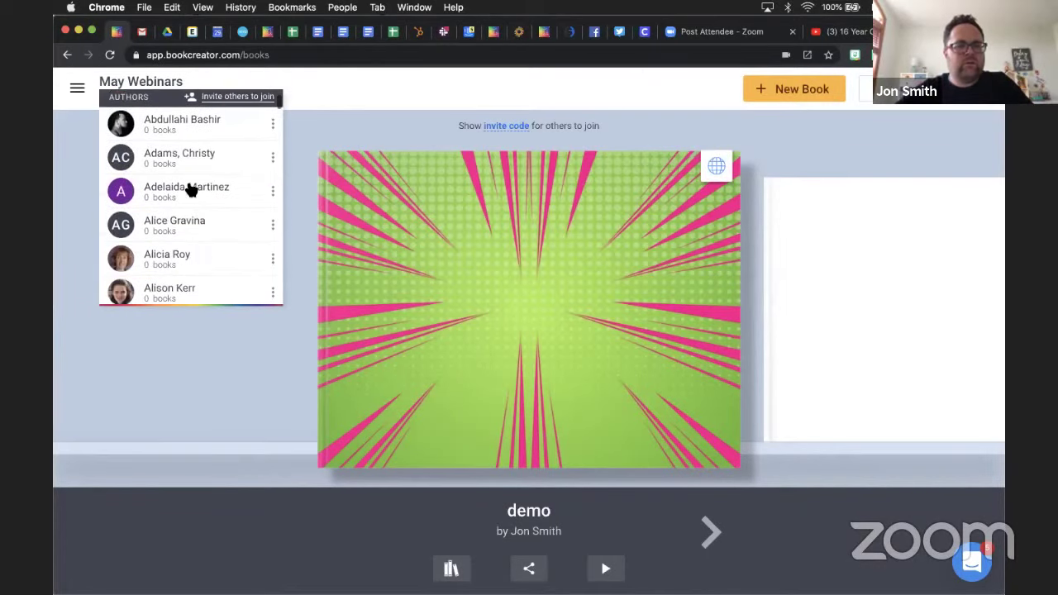
scroll(189, 189, "down", 10)
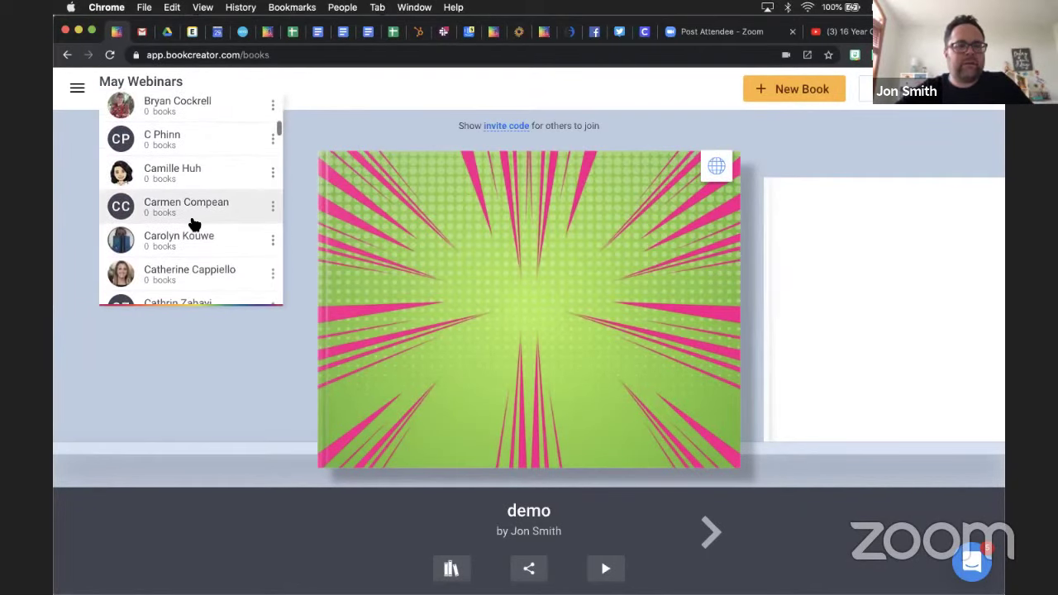
scroll(192, 224, "up", 1)
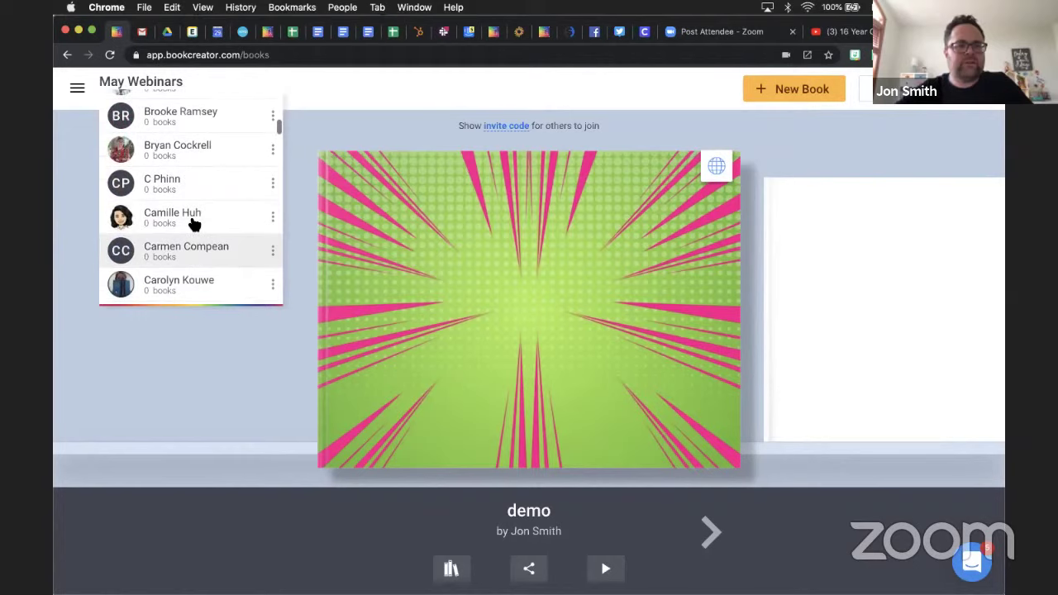
left_click(273, 219)
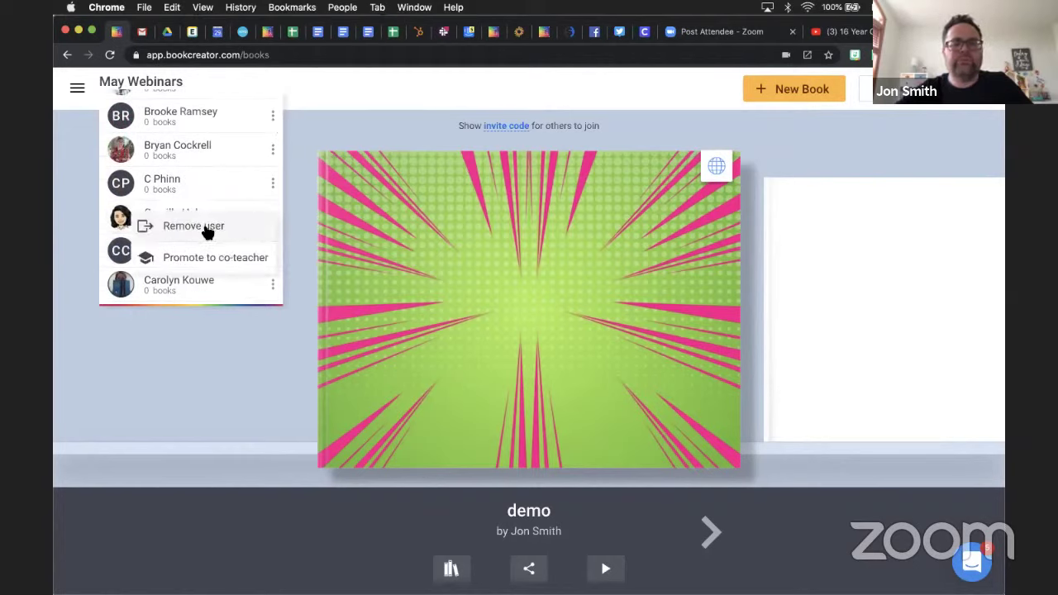
left_click(335, 122)
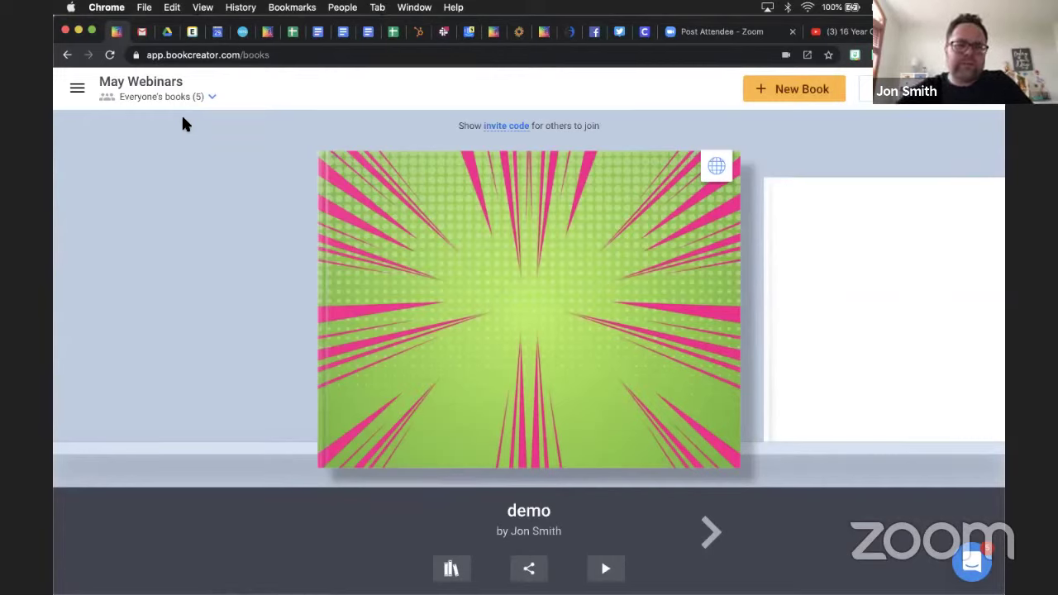
Step: View the May Webinars library's invite code and its expiry option, and review the library settings for student permissions without changing them
left_click(507, 126)
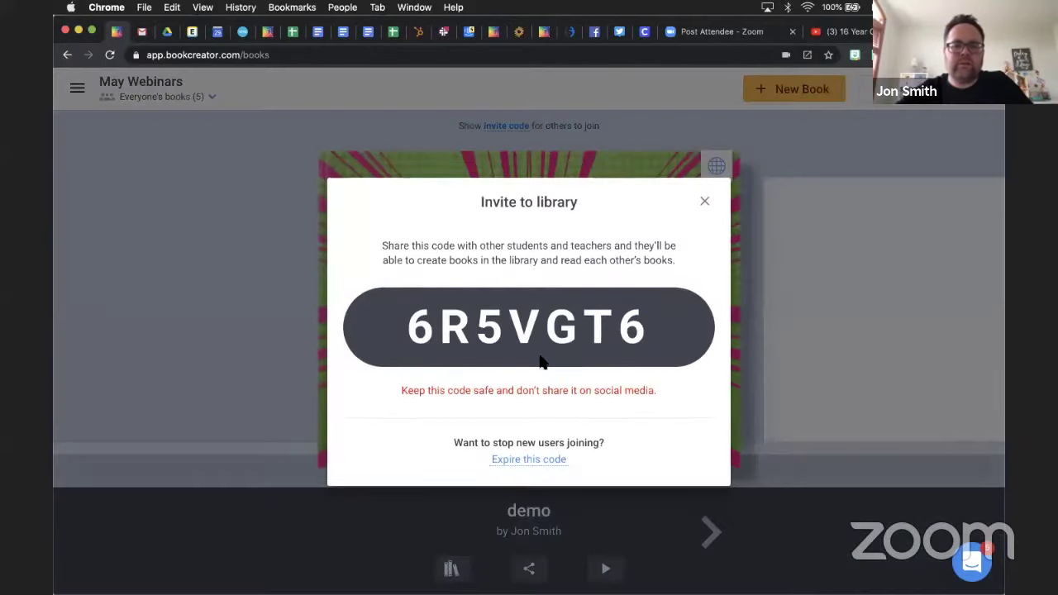
left_click(537, 460)
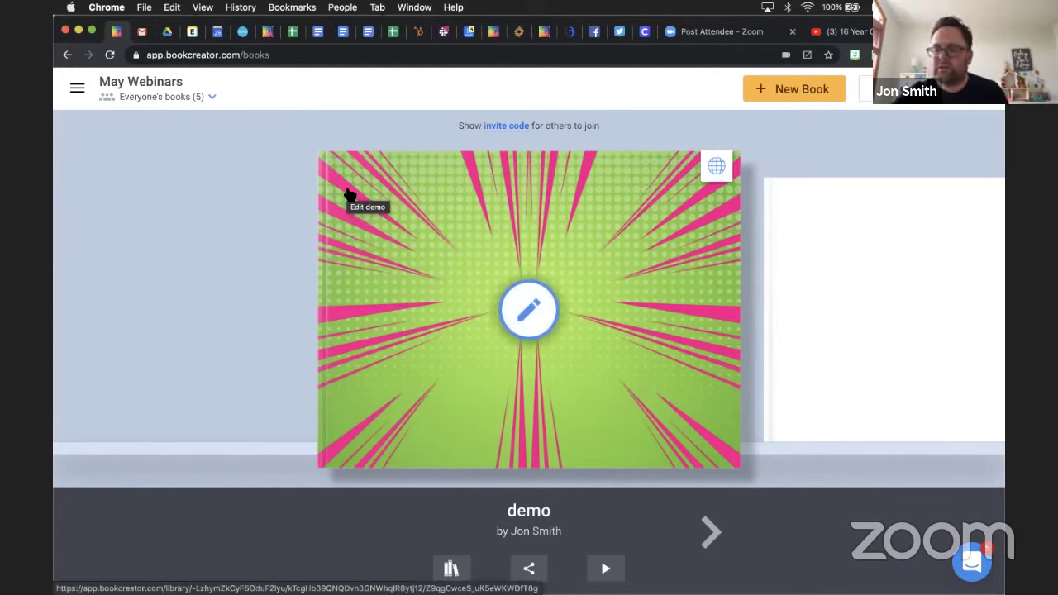
left_click(868, 89)
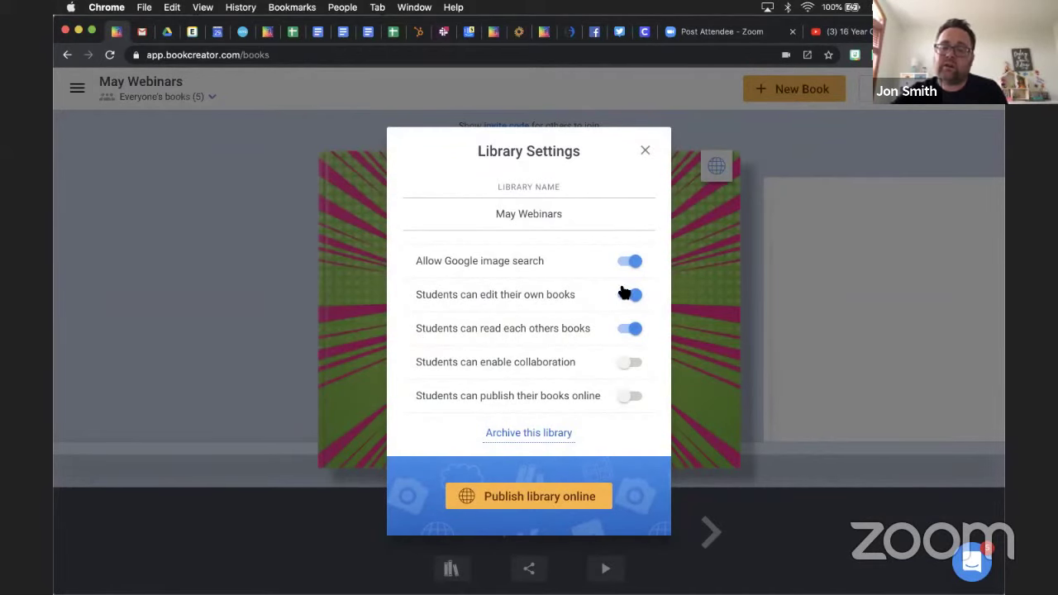
left_click(646, 151)
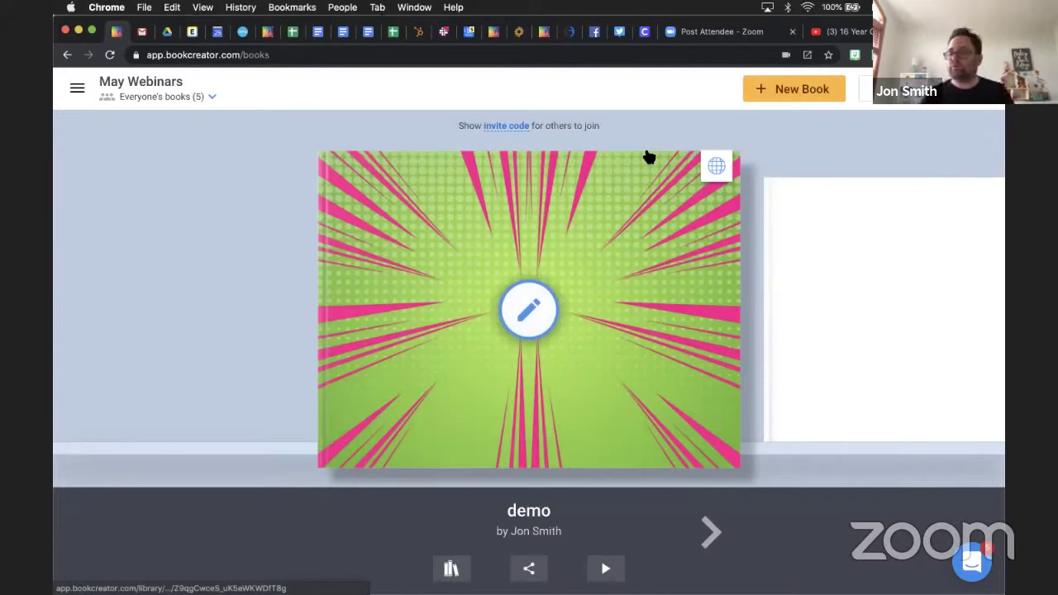